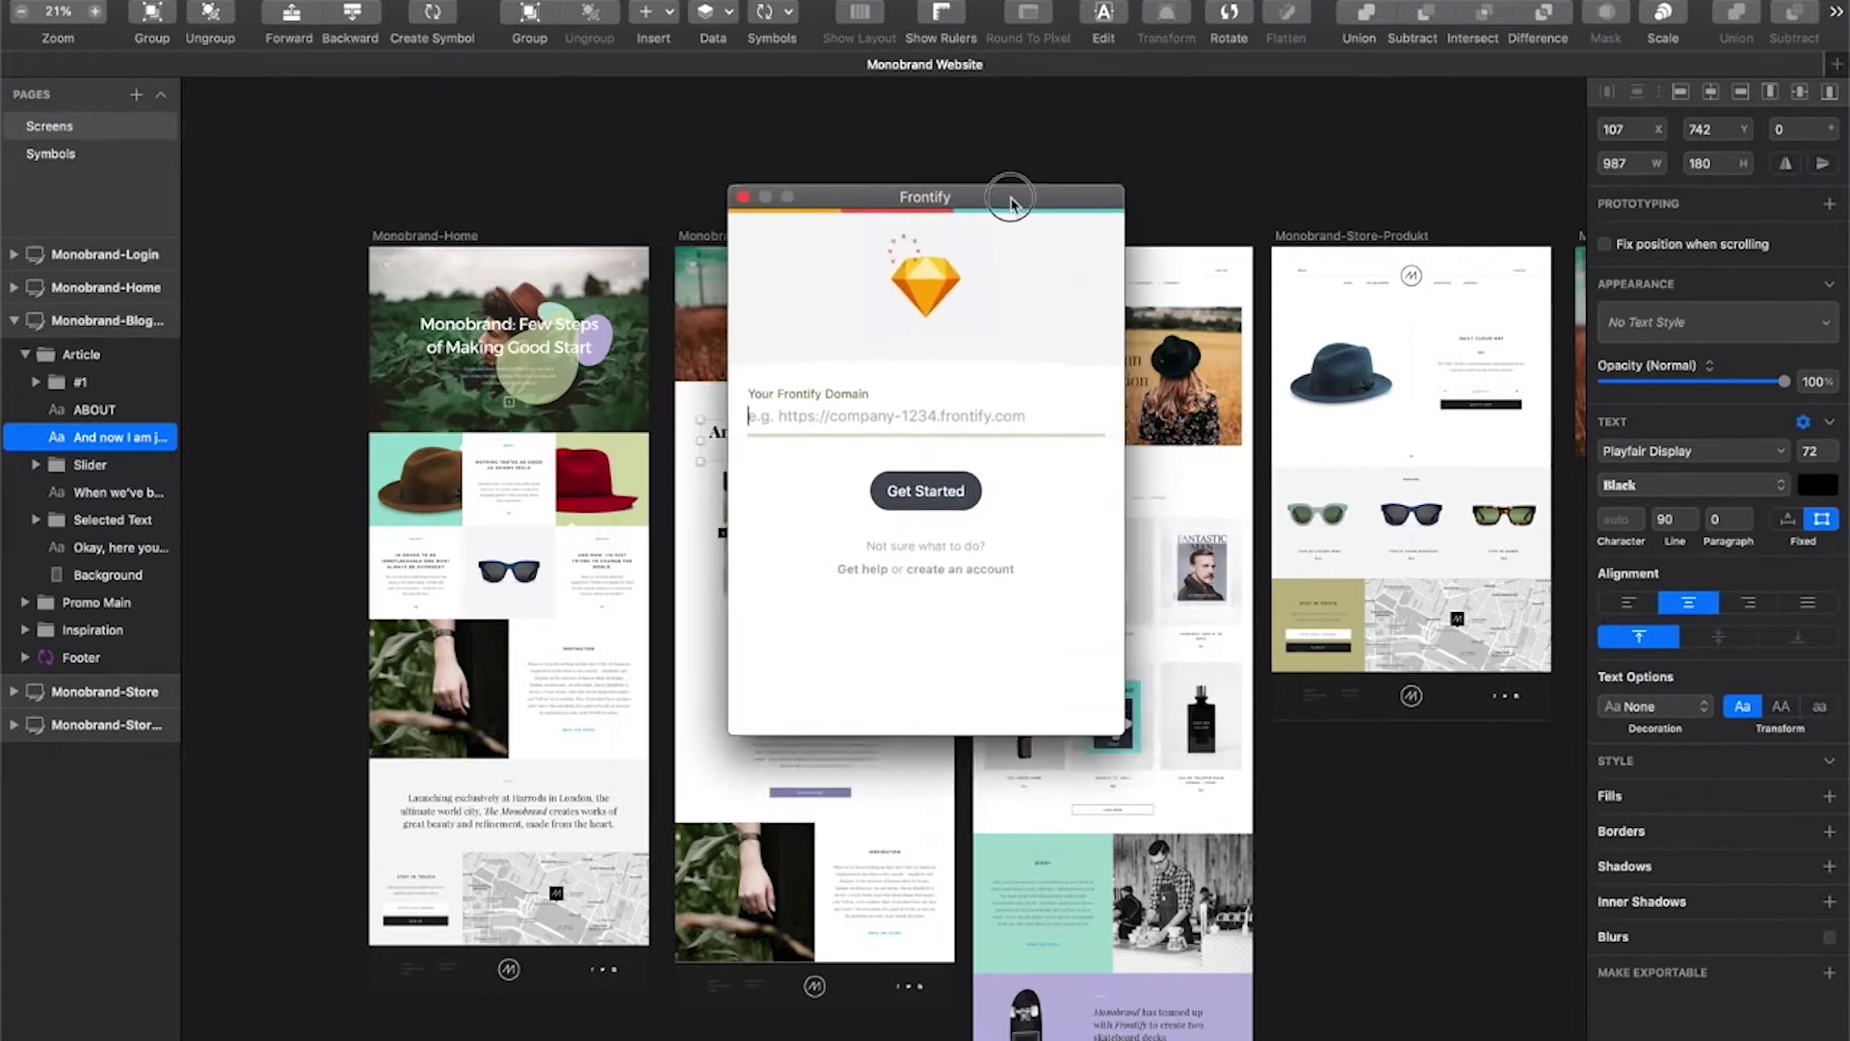
Step: Connect the Frontify plugin to the domain monobrand.frontify.com and authorize its access to the account
click(923, 415)
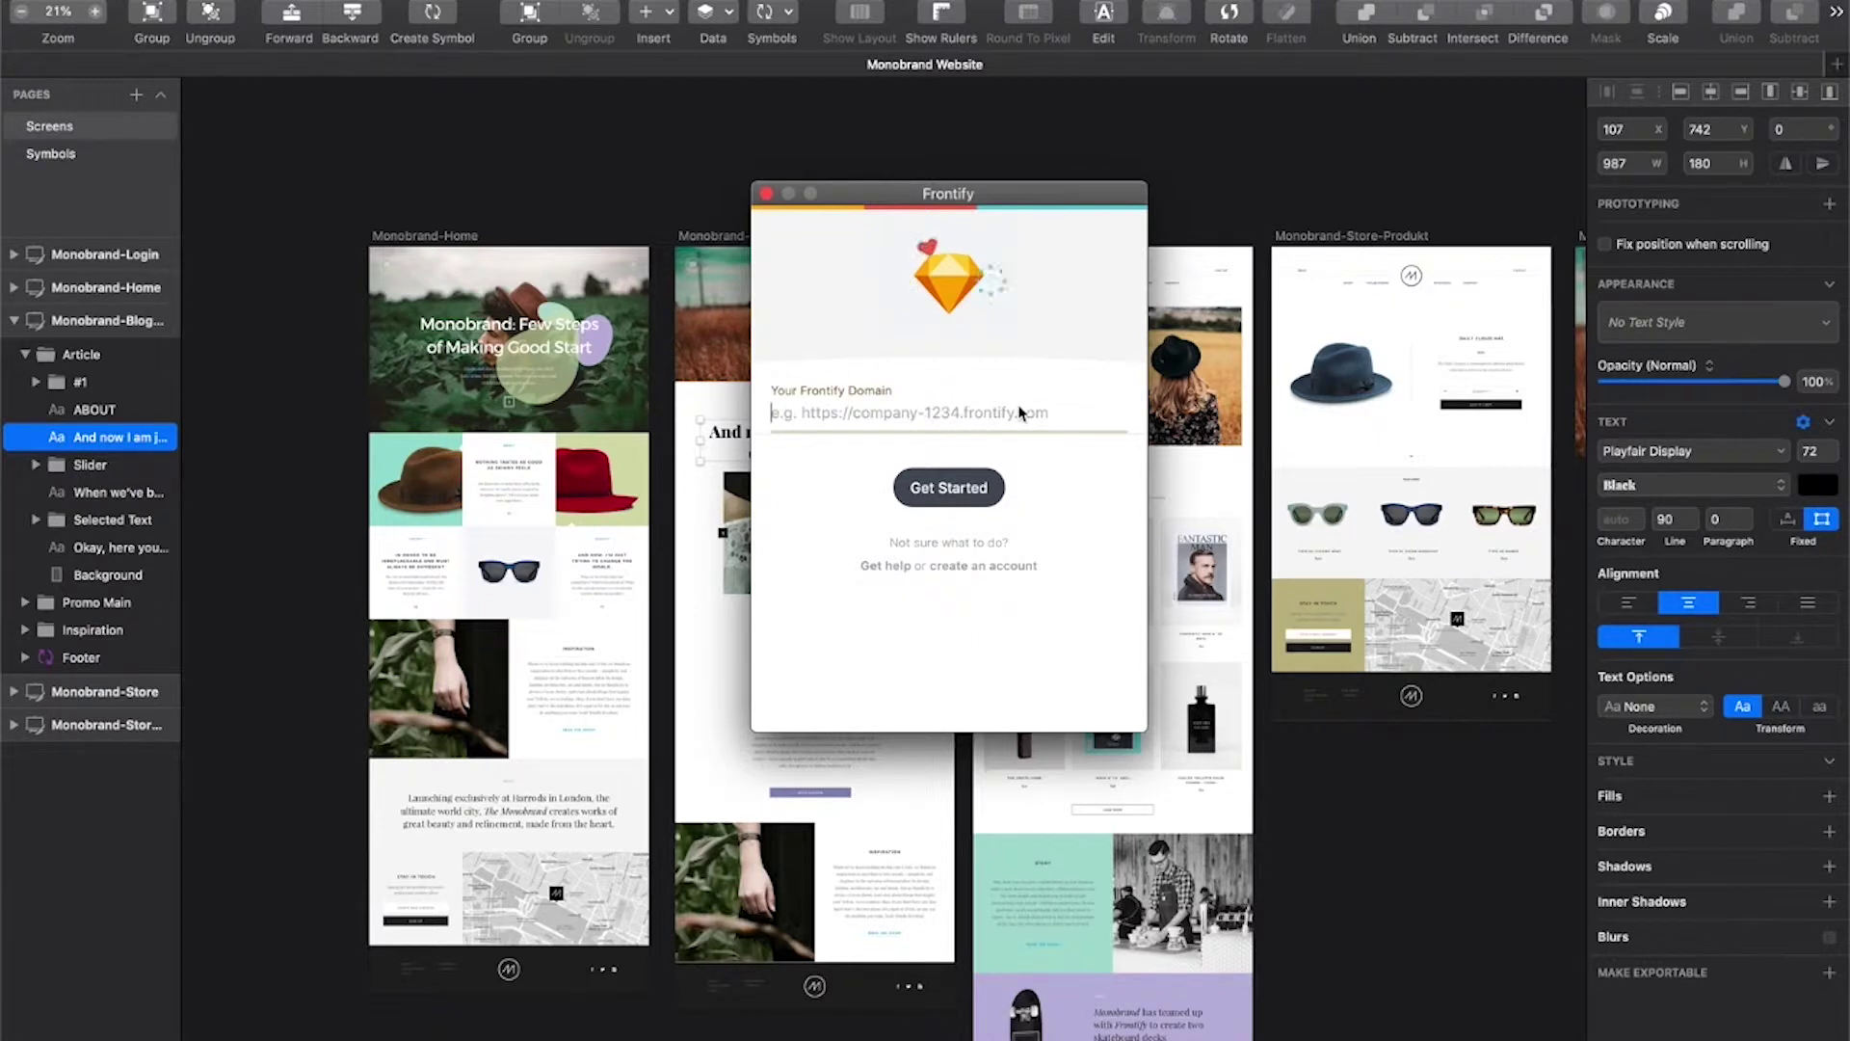
text(monobra)
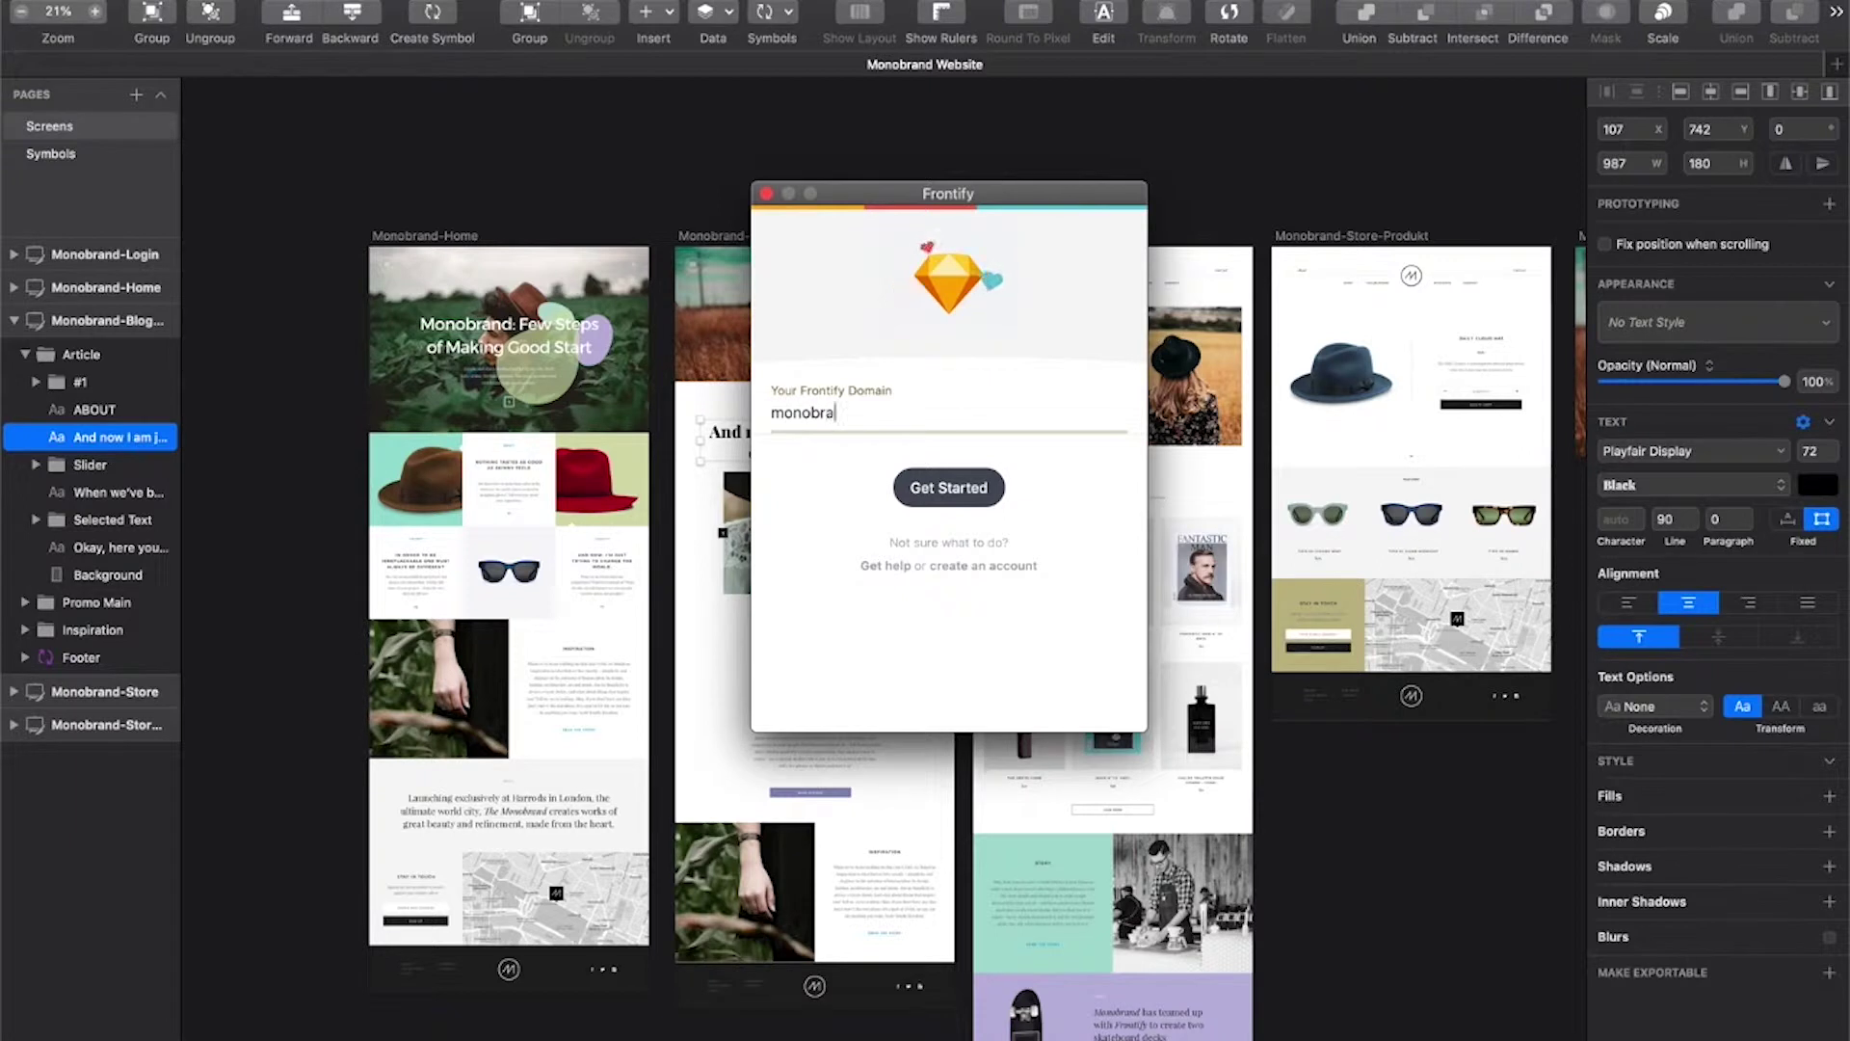
text(nd.frontify.com)
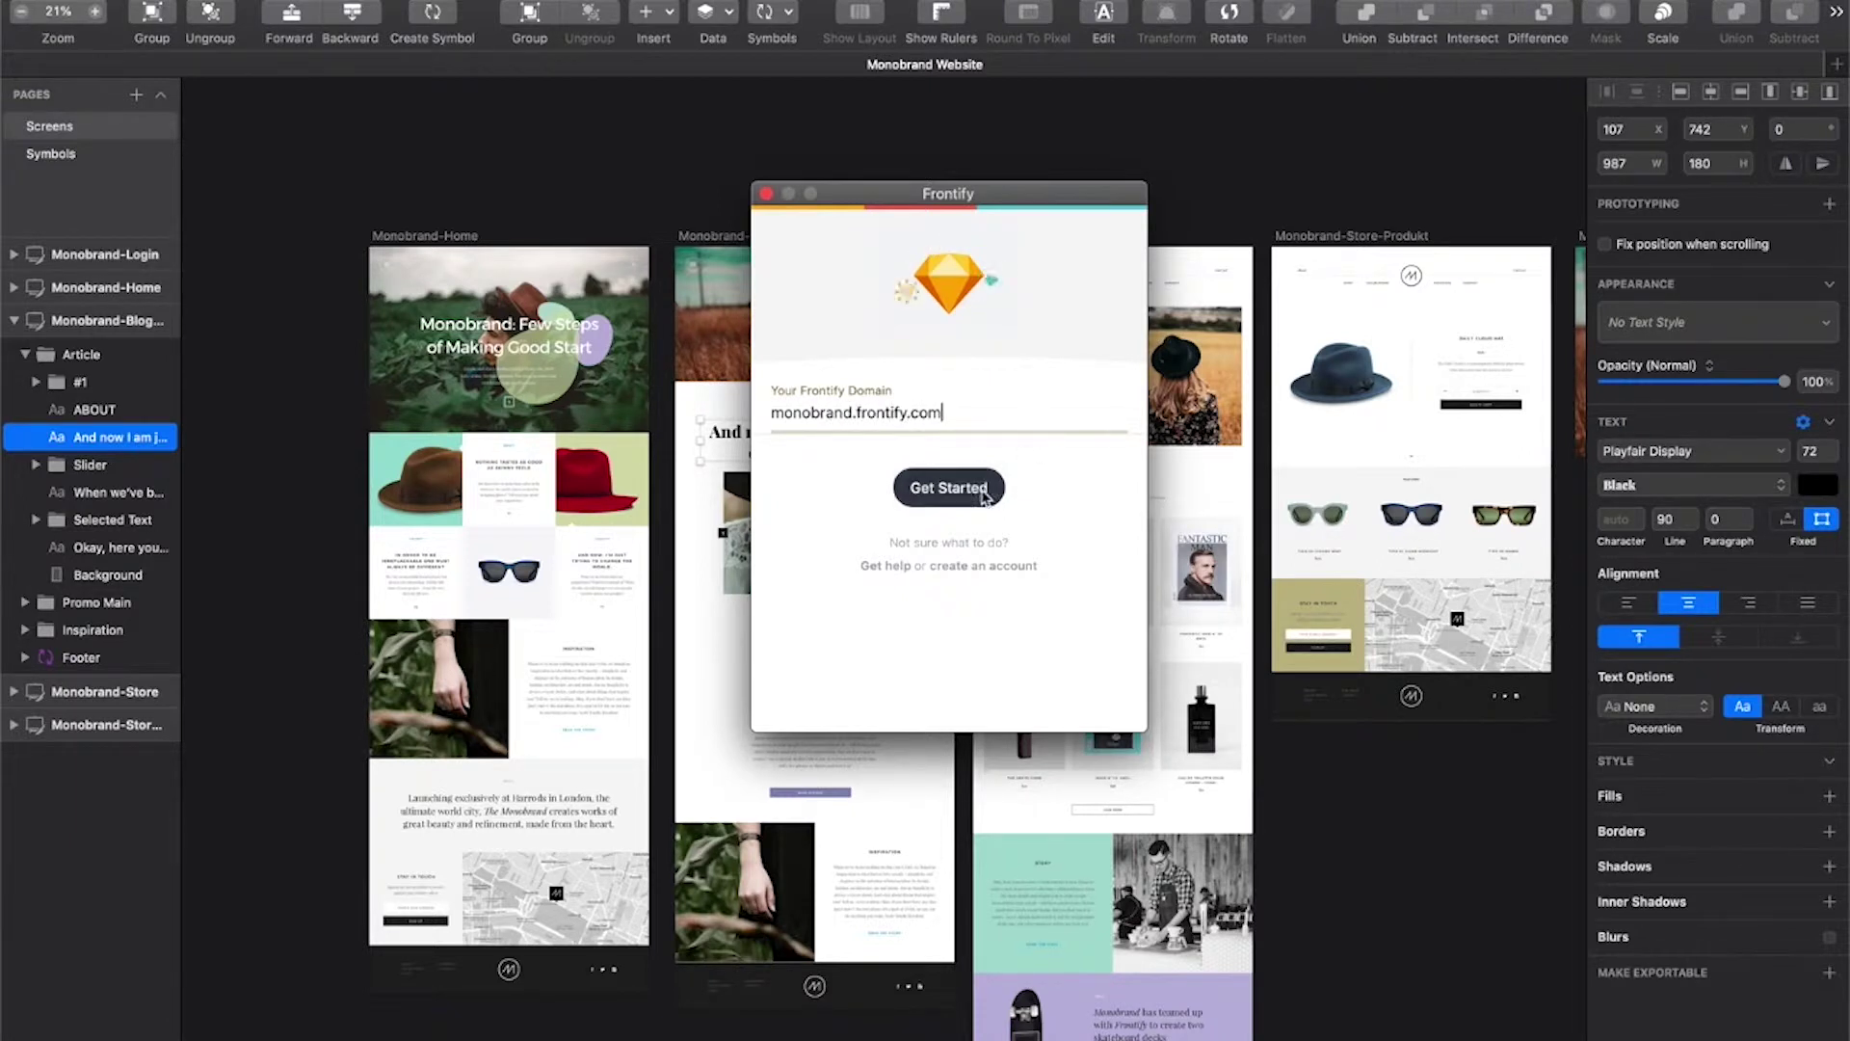
click(978, 490)
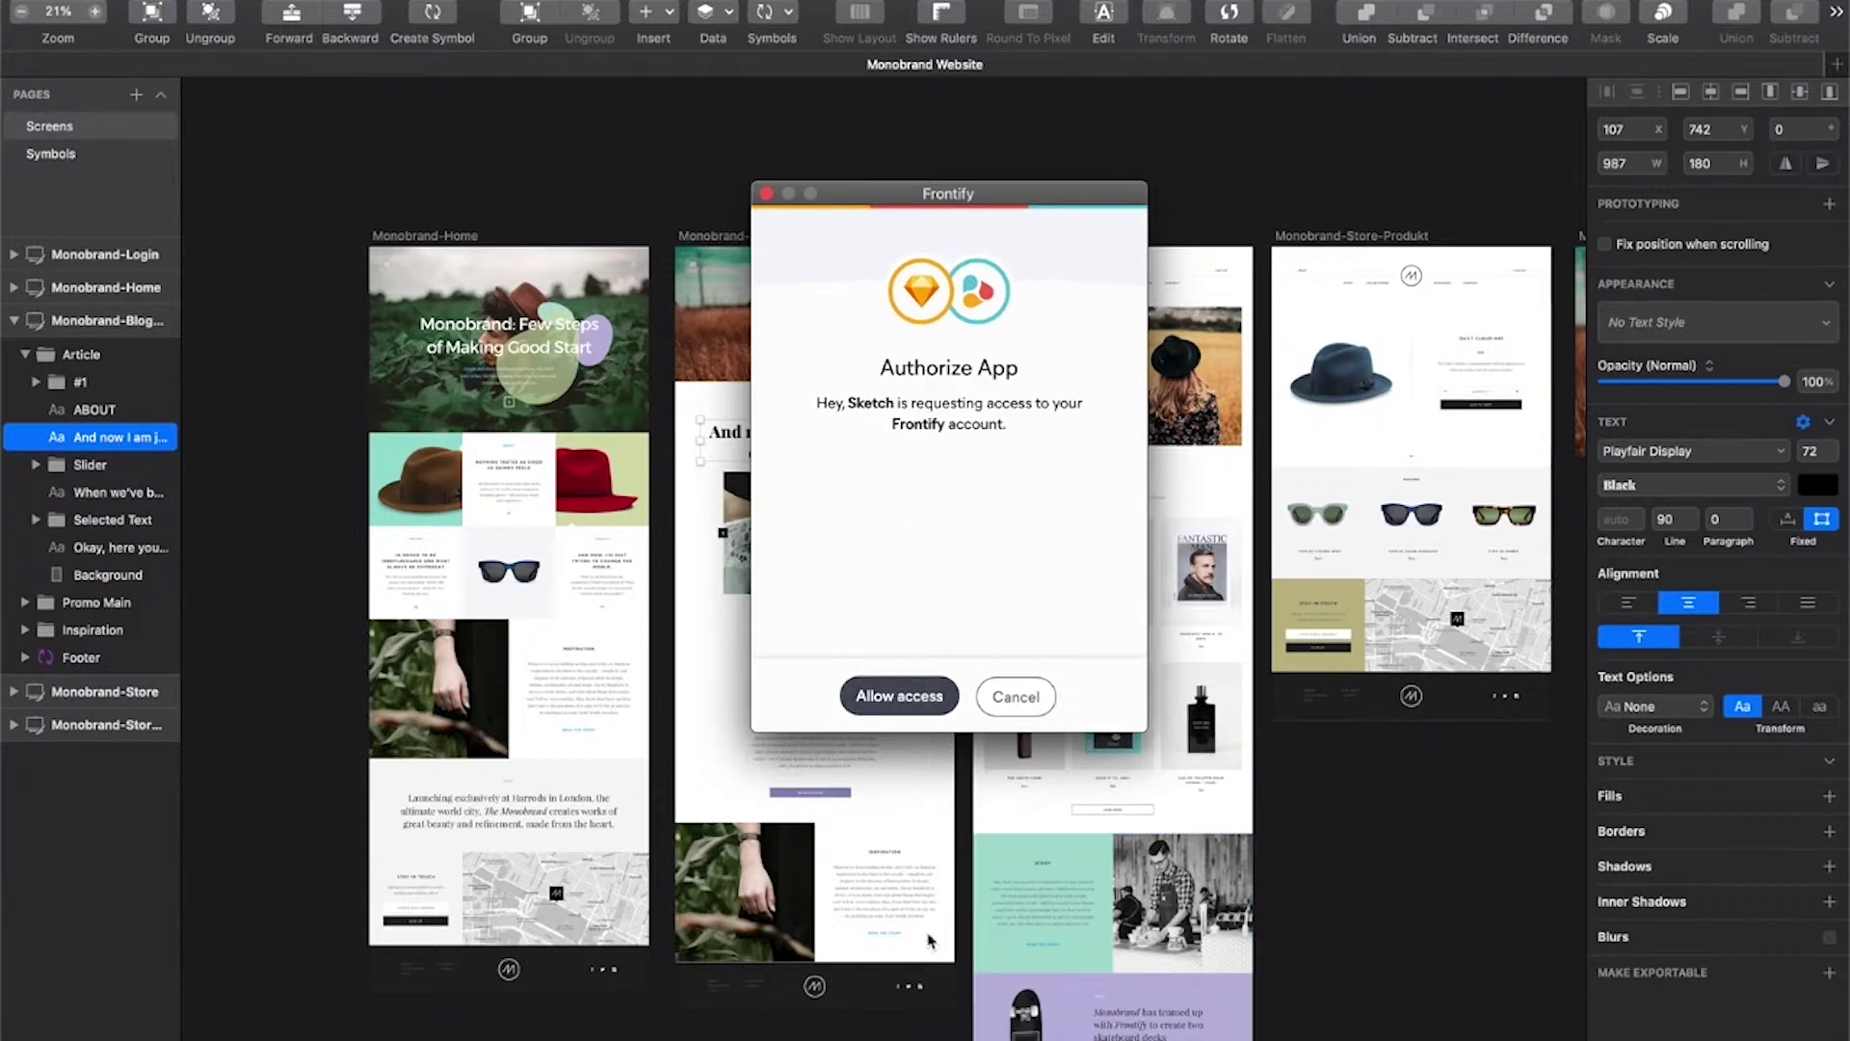
click(894, 707)
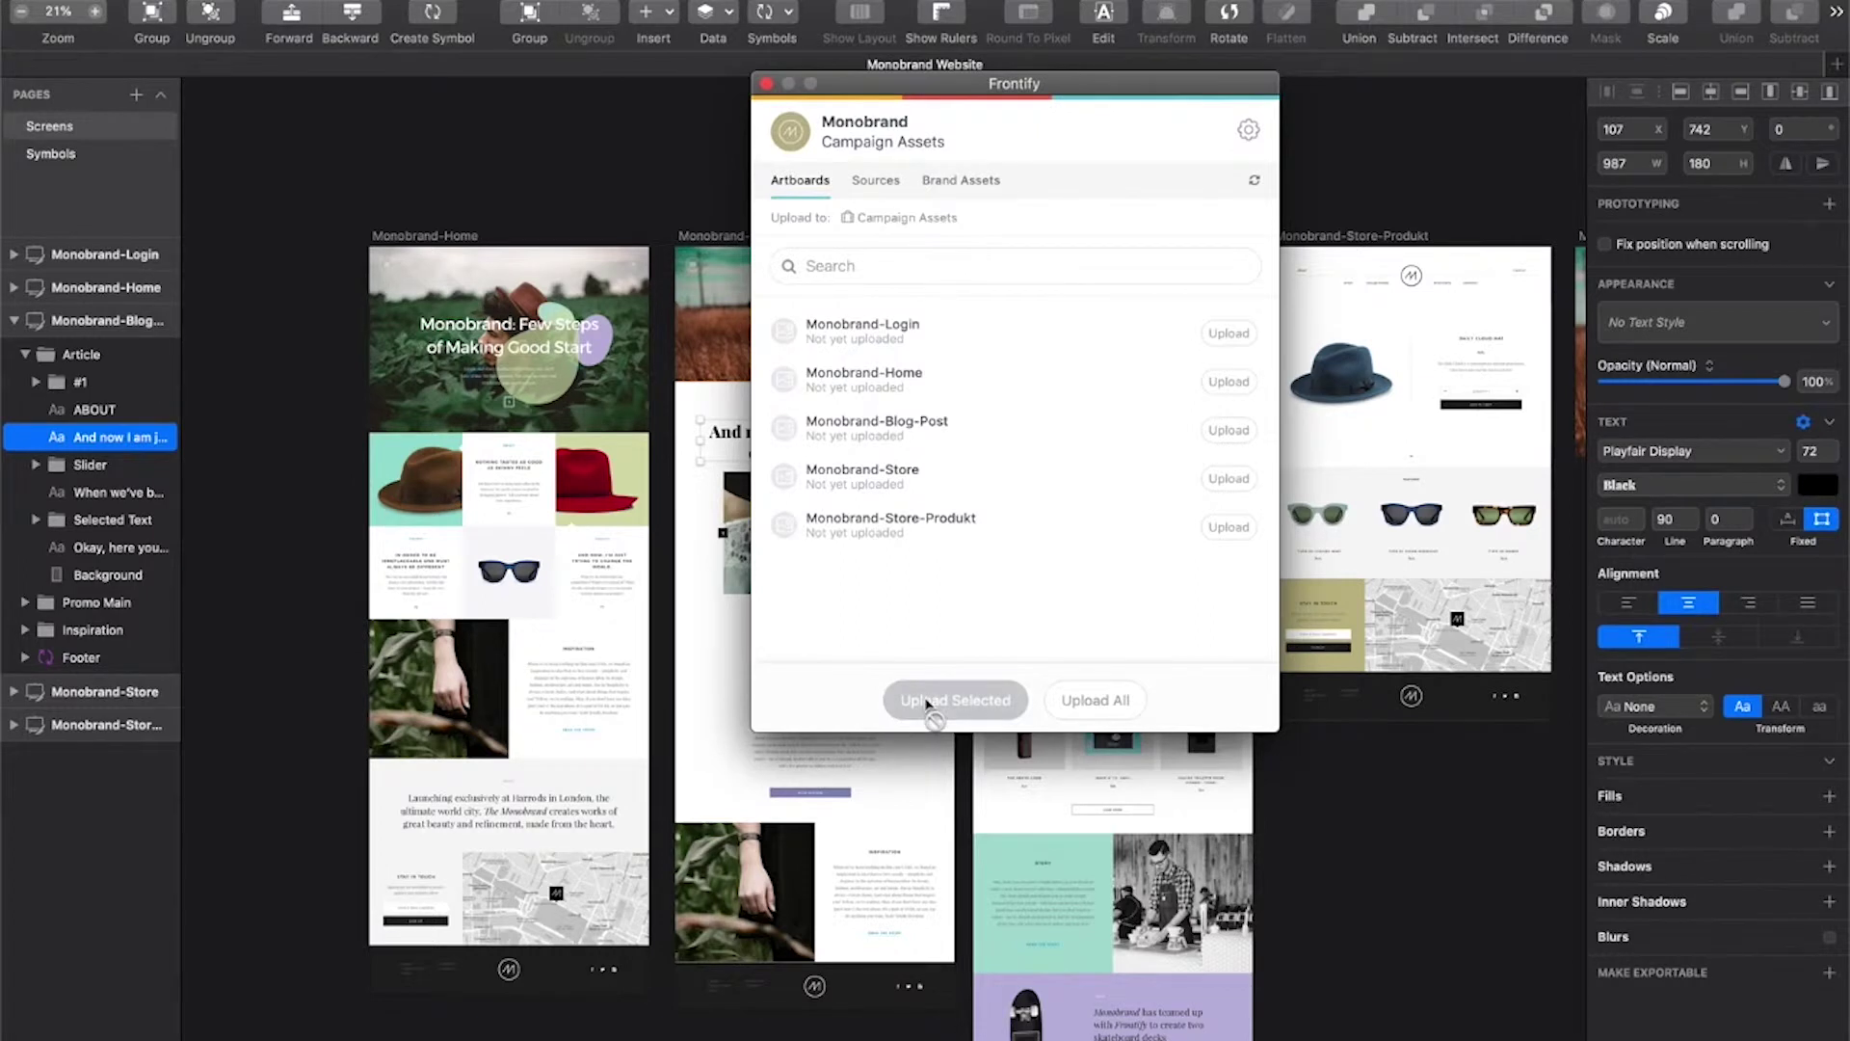
Step: Switch the plugin's project for the Monobrand brand to Web Design and save the selection
drag(1074, 84, 1050, 251)
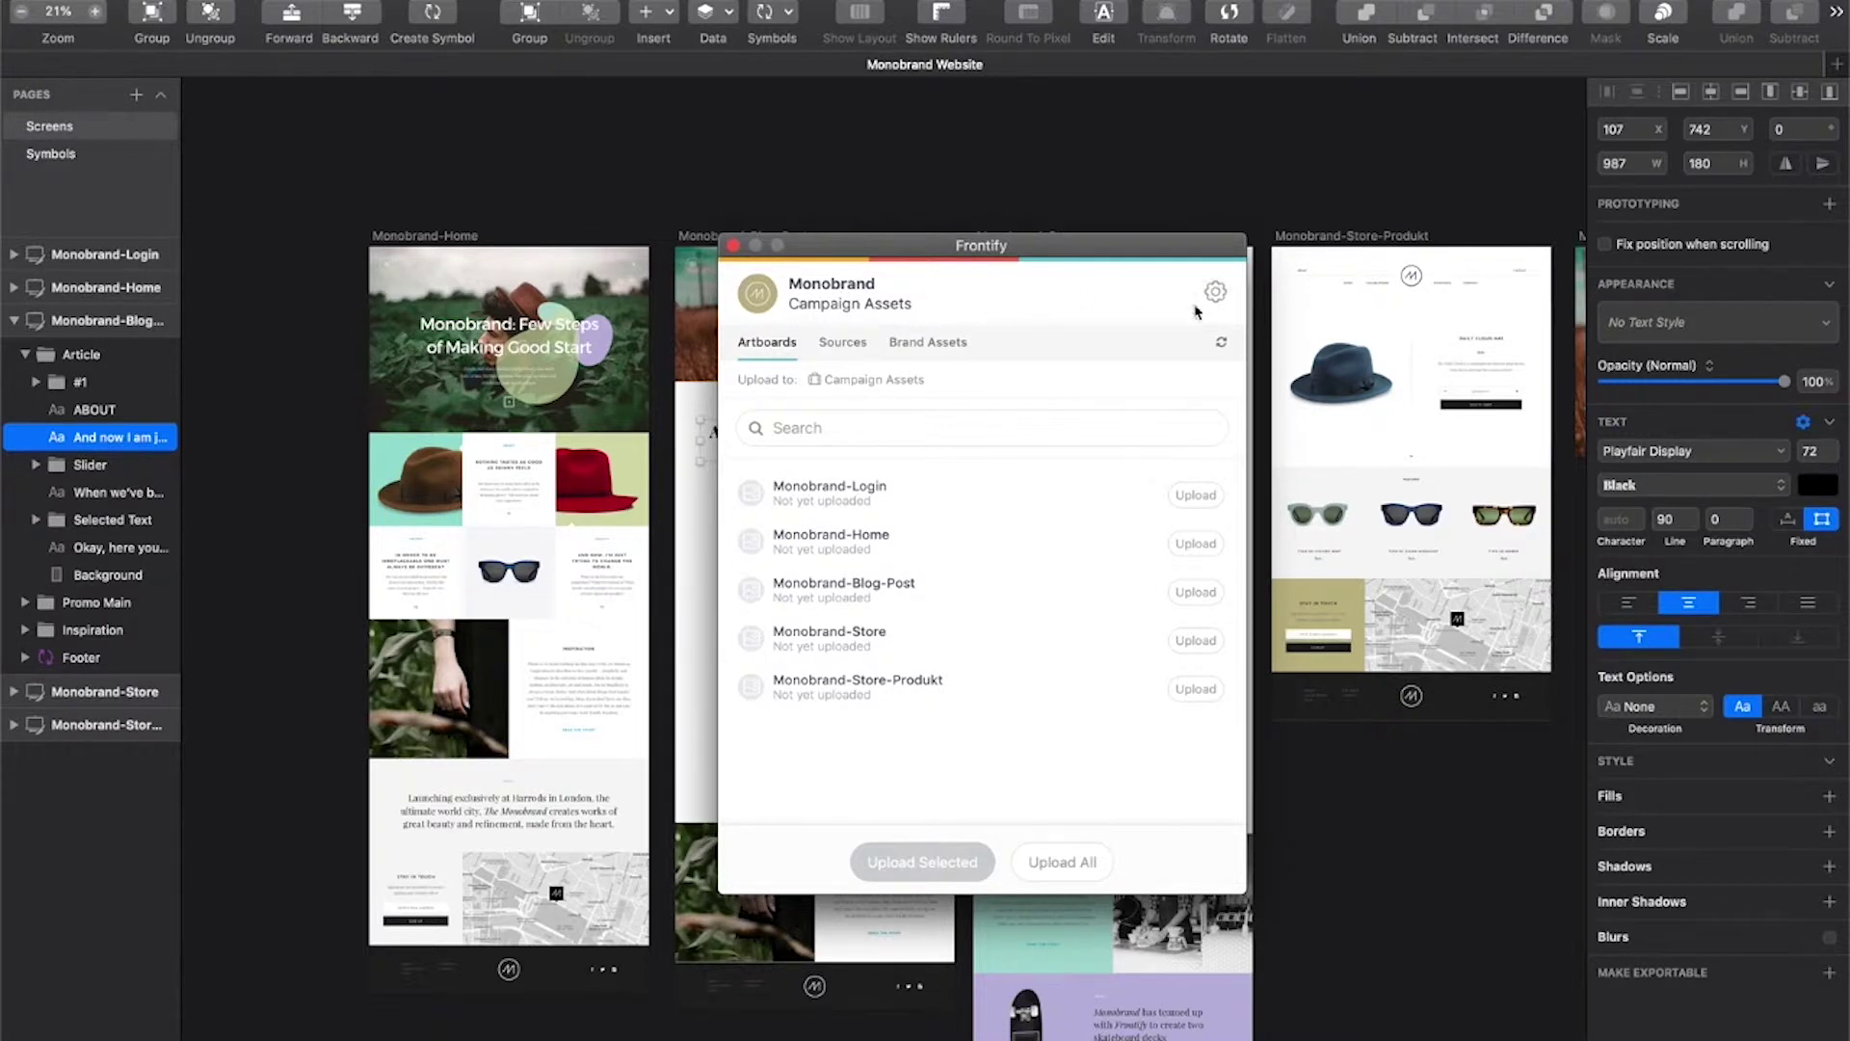
click(844, 307)
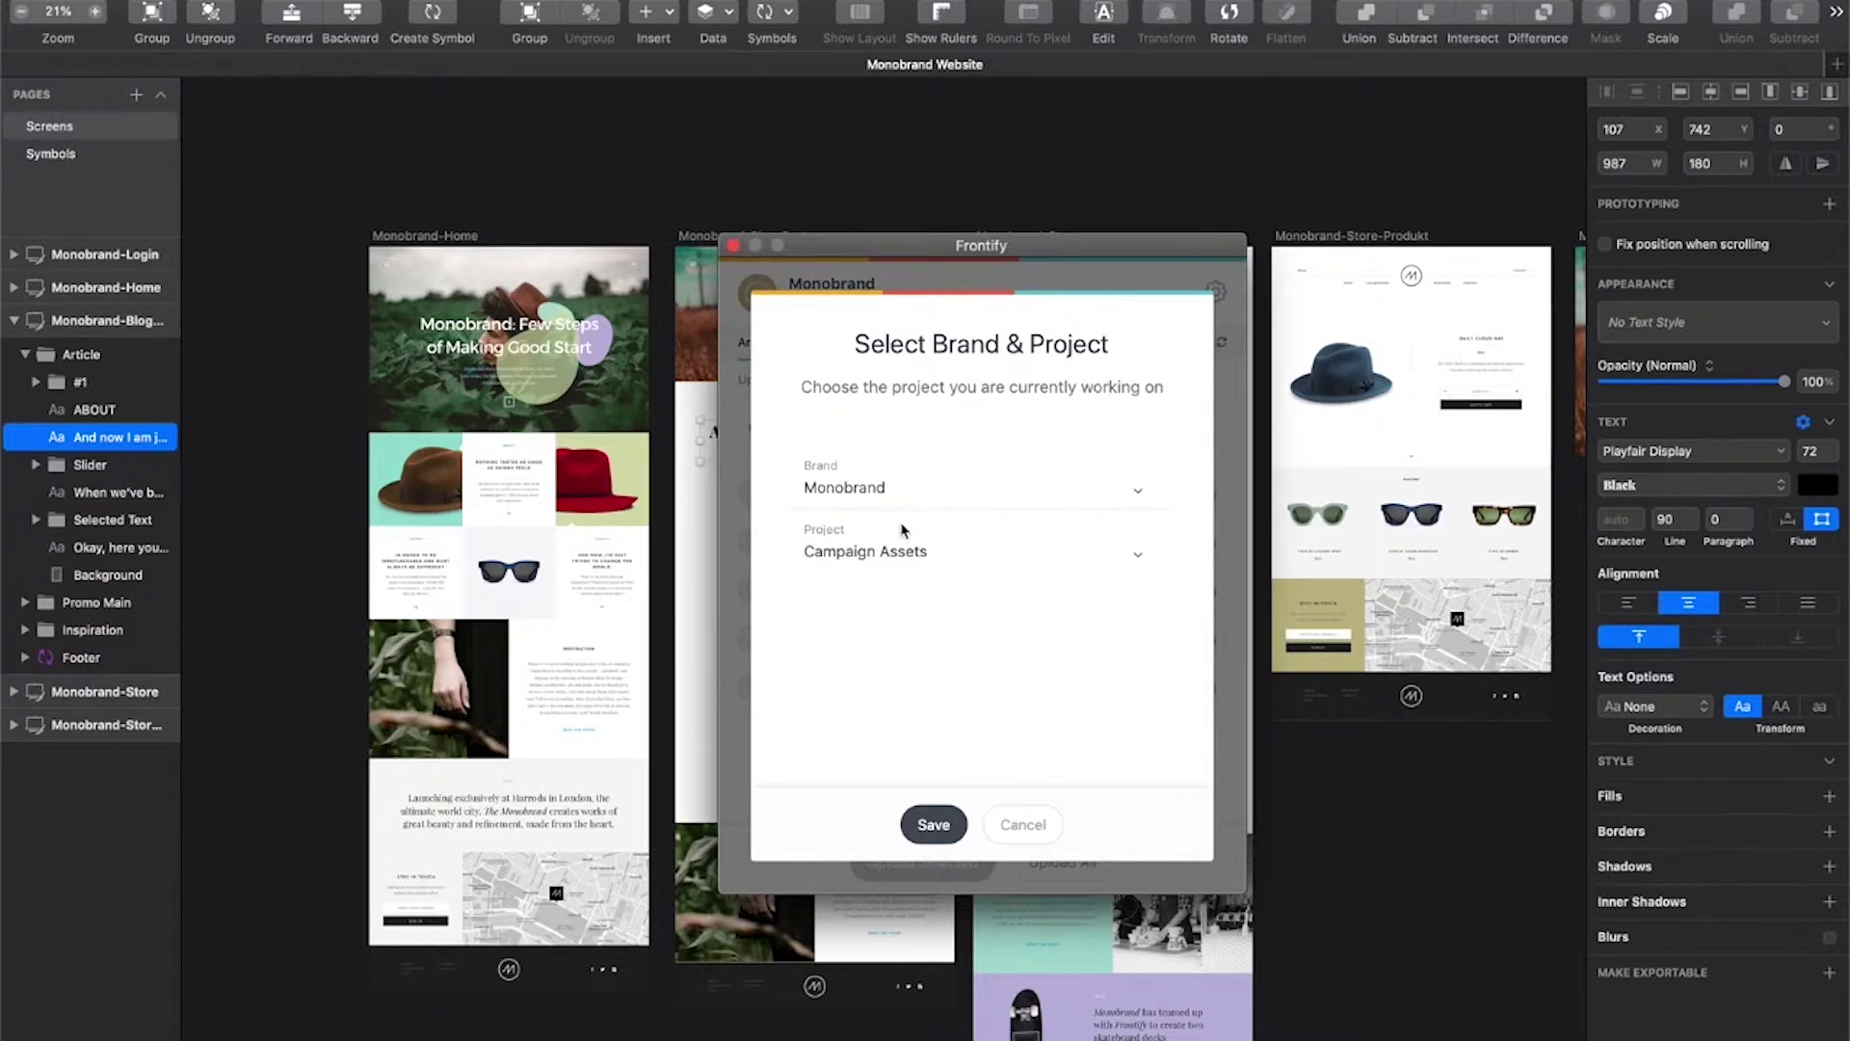
click(911, 553)
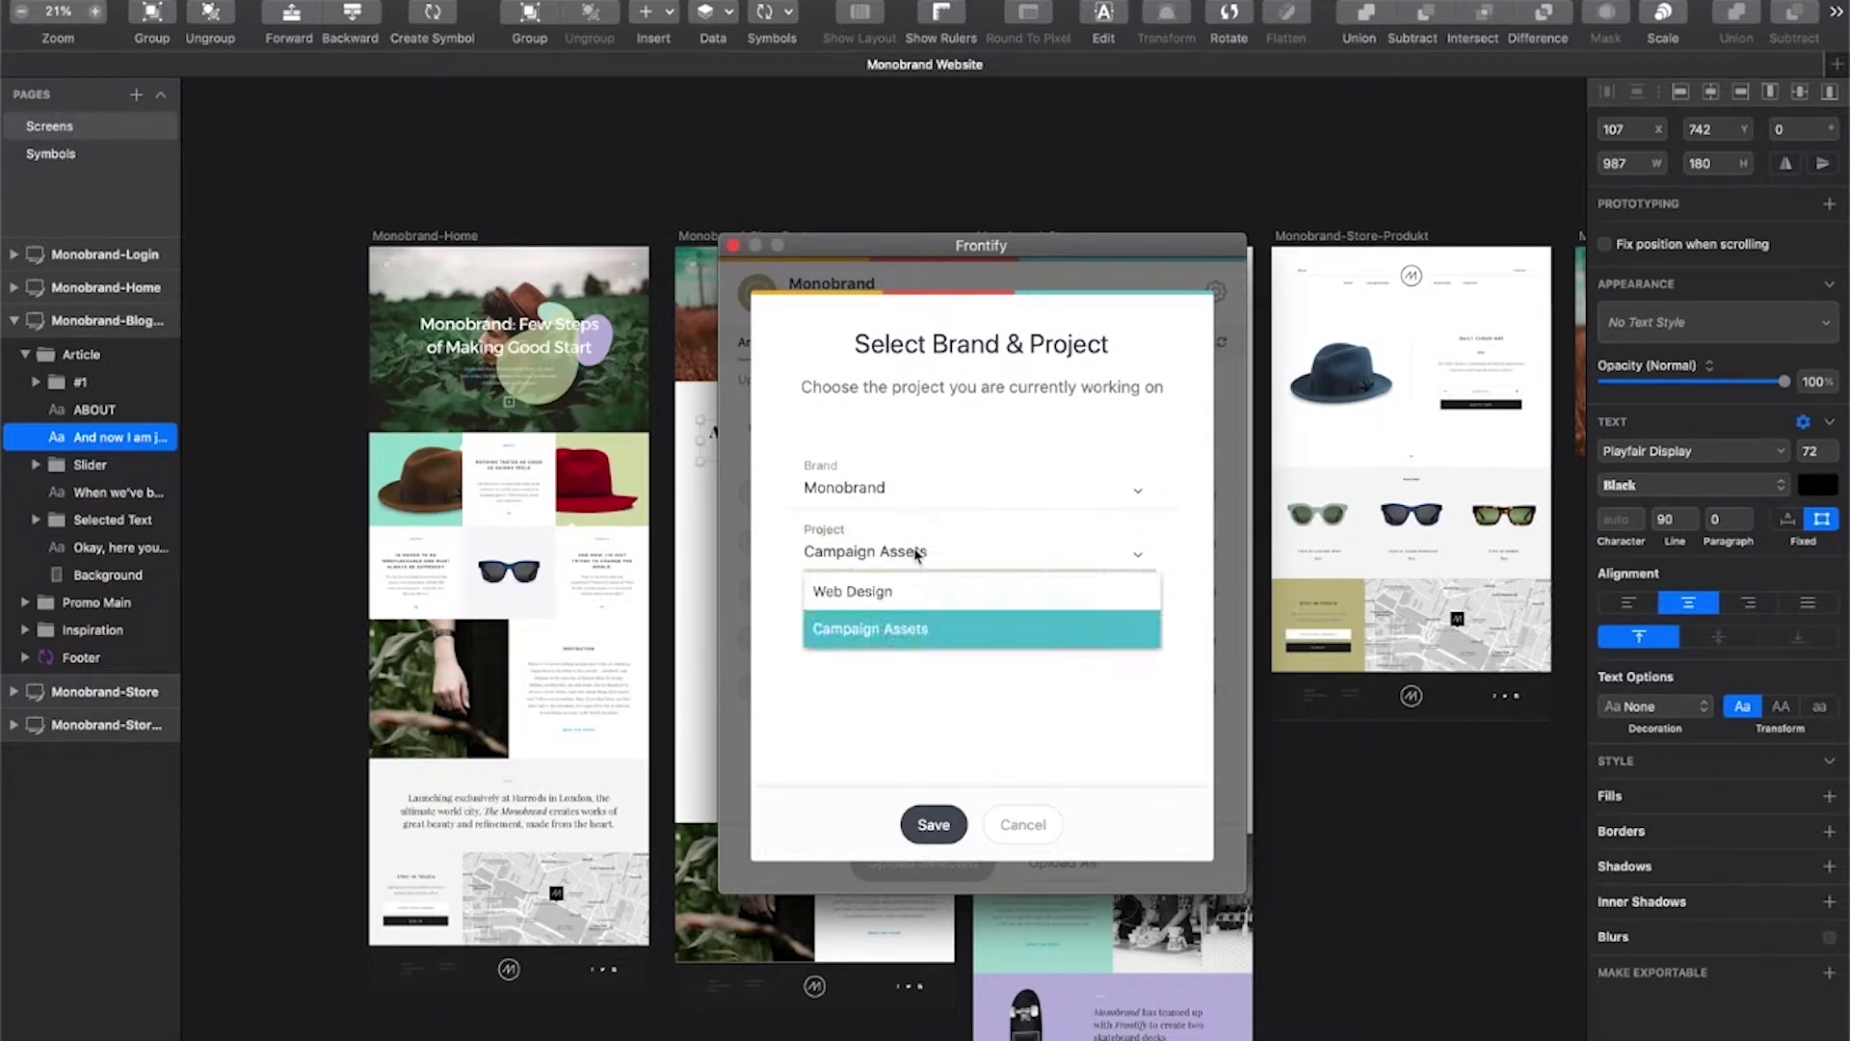
click(871, 594)
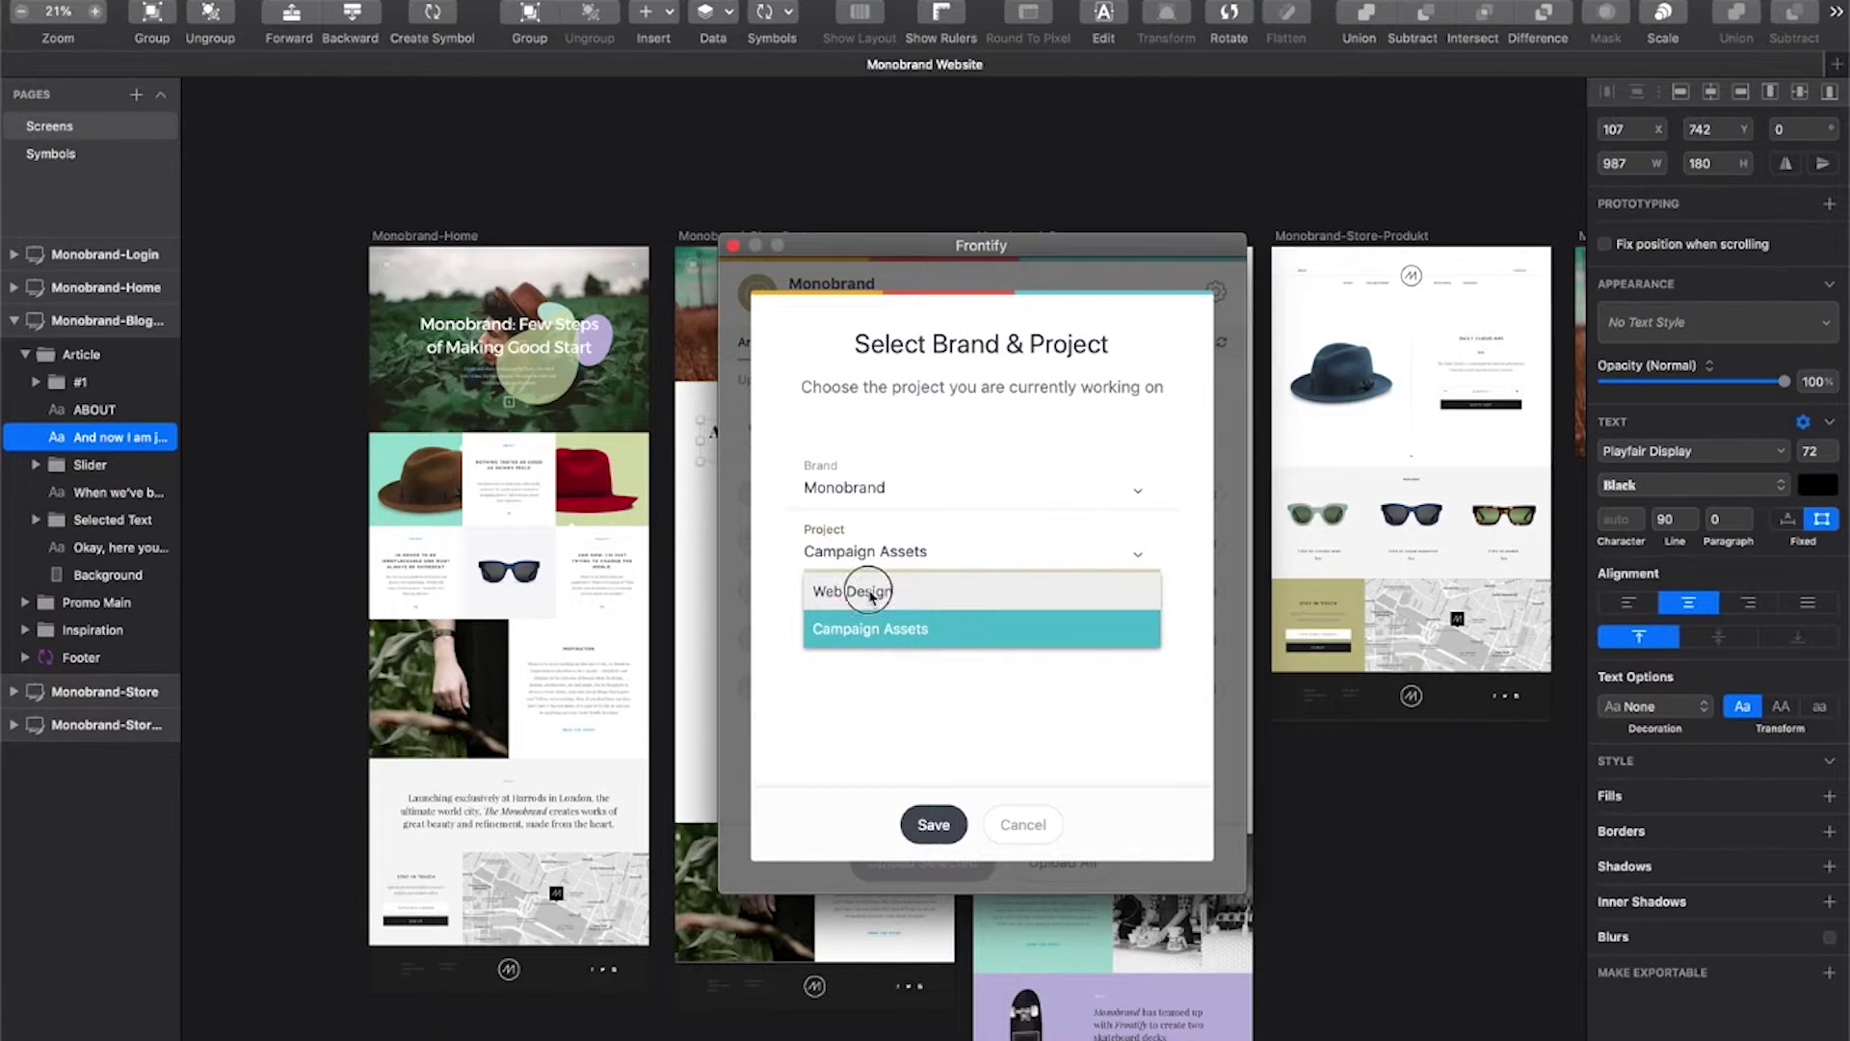
click(943, 821)
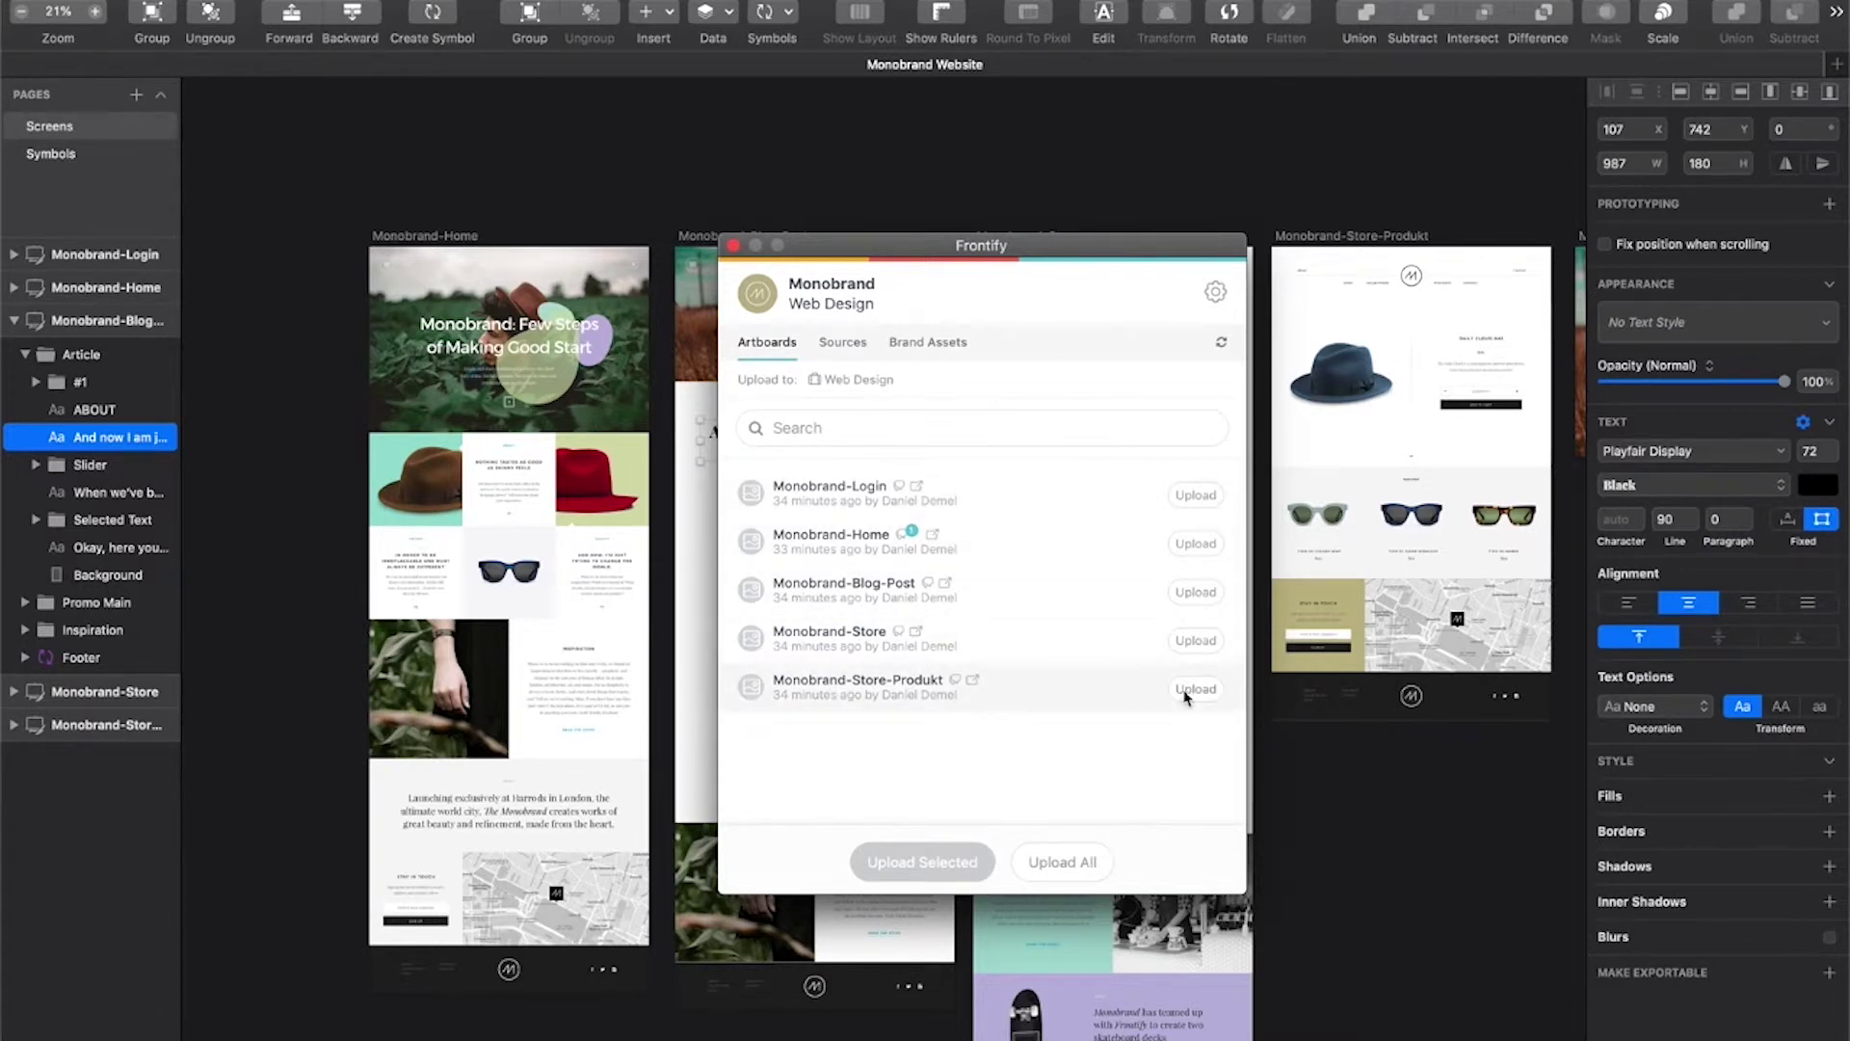
Step: Check the project's source files and add the Logo Colors from the brand assets to the global colors
click(854, 345)
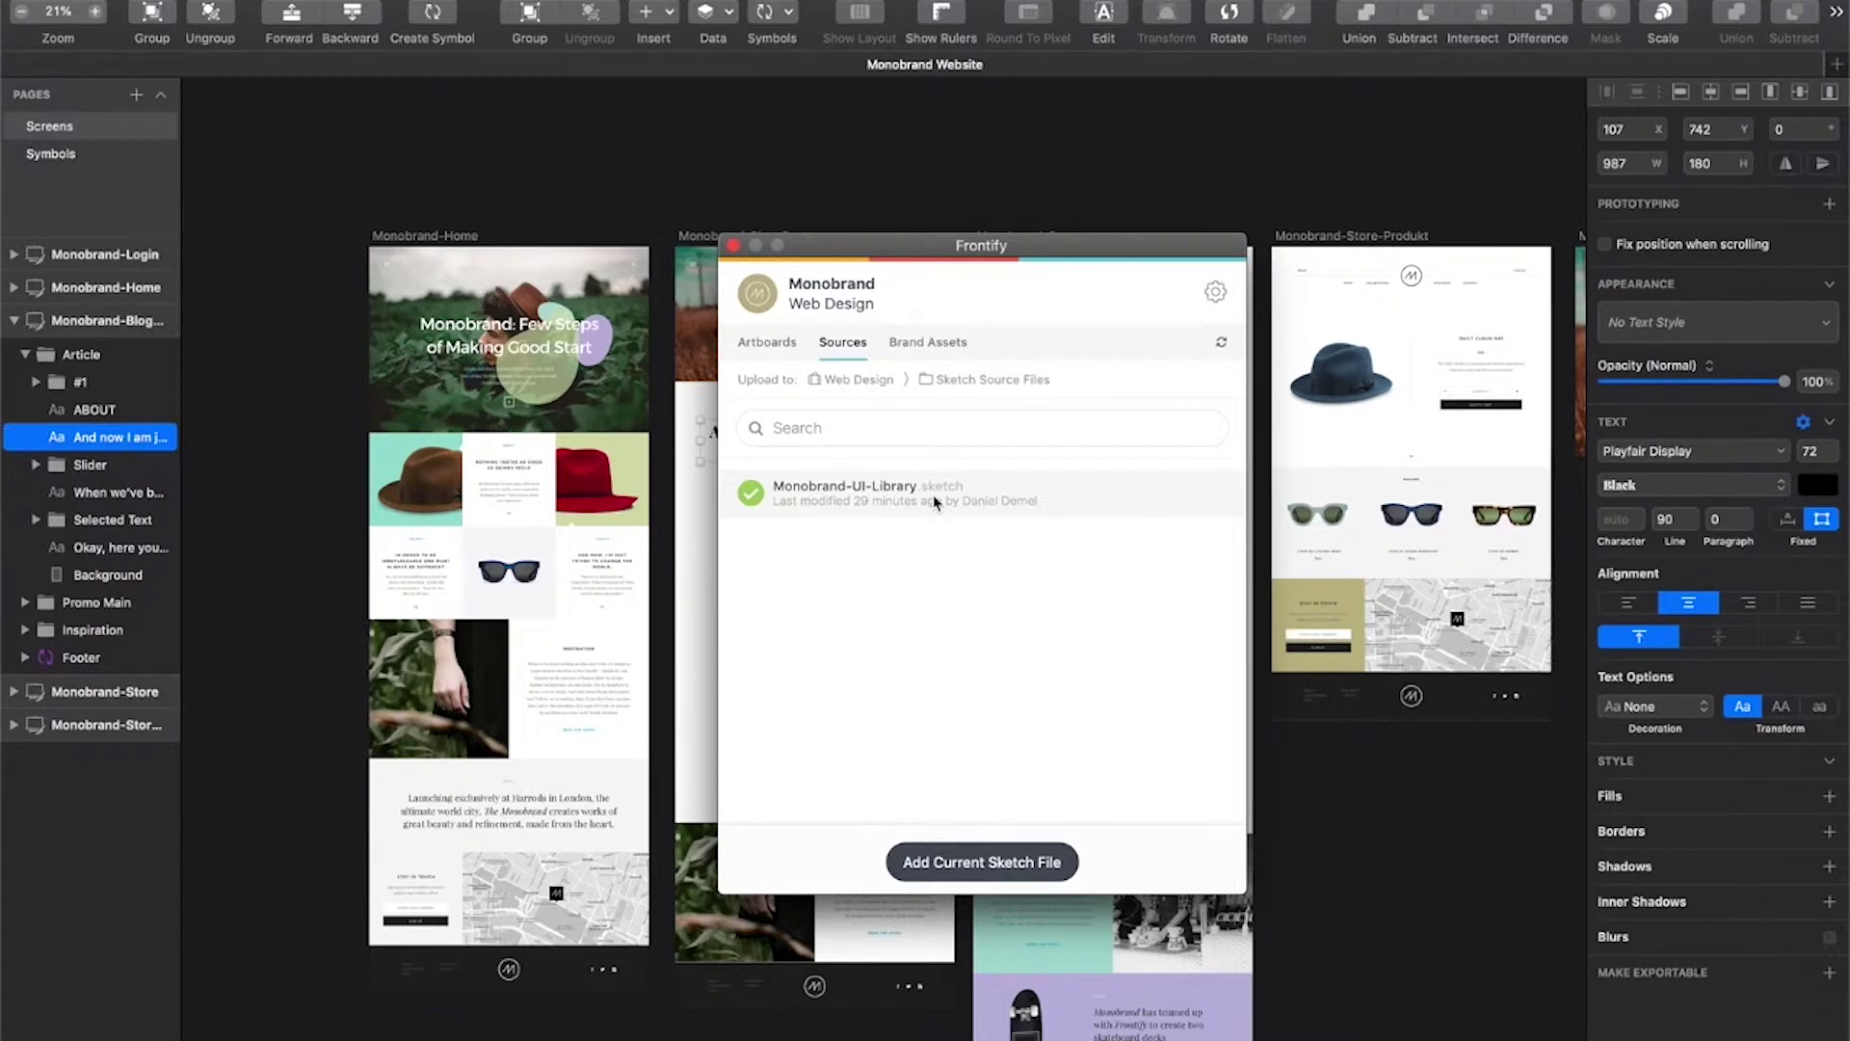
click(937, 349)
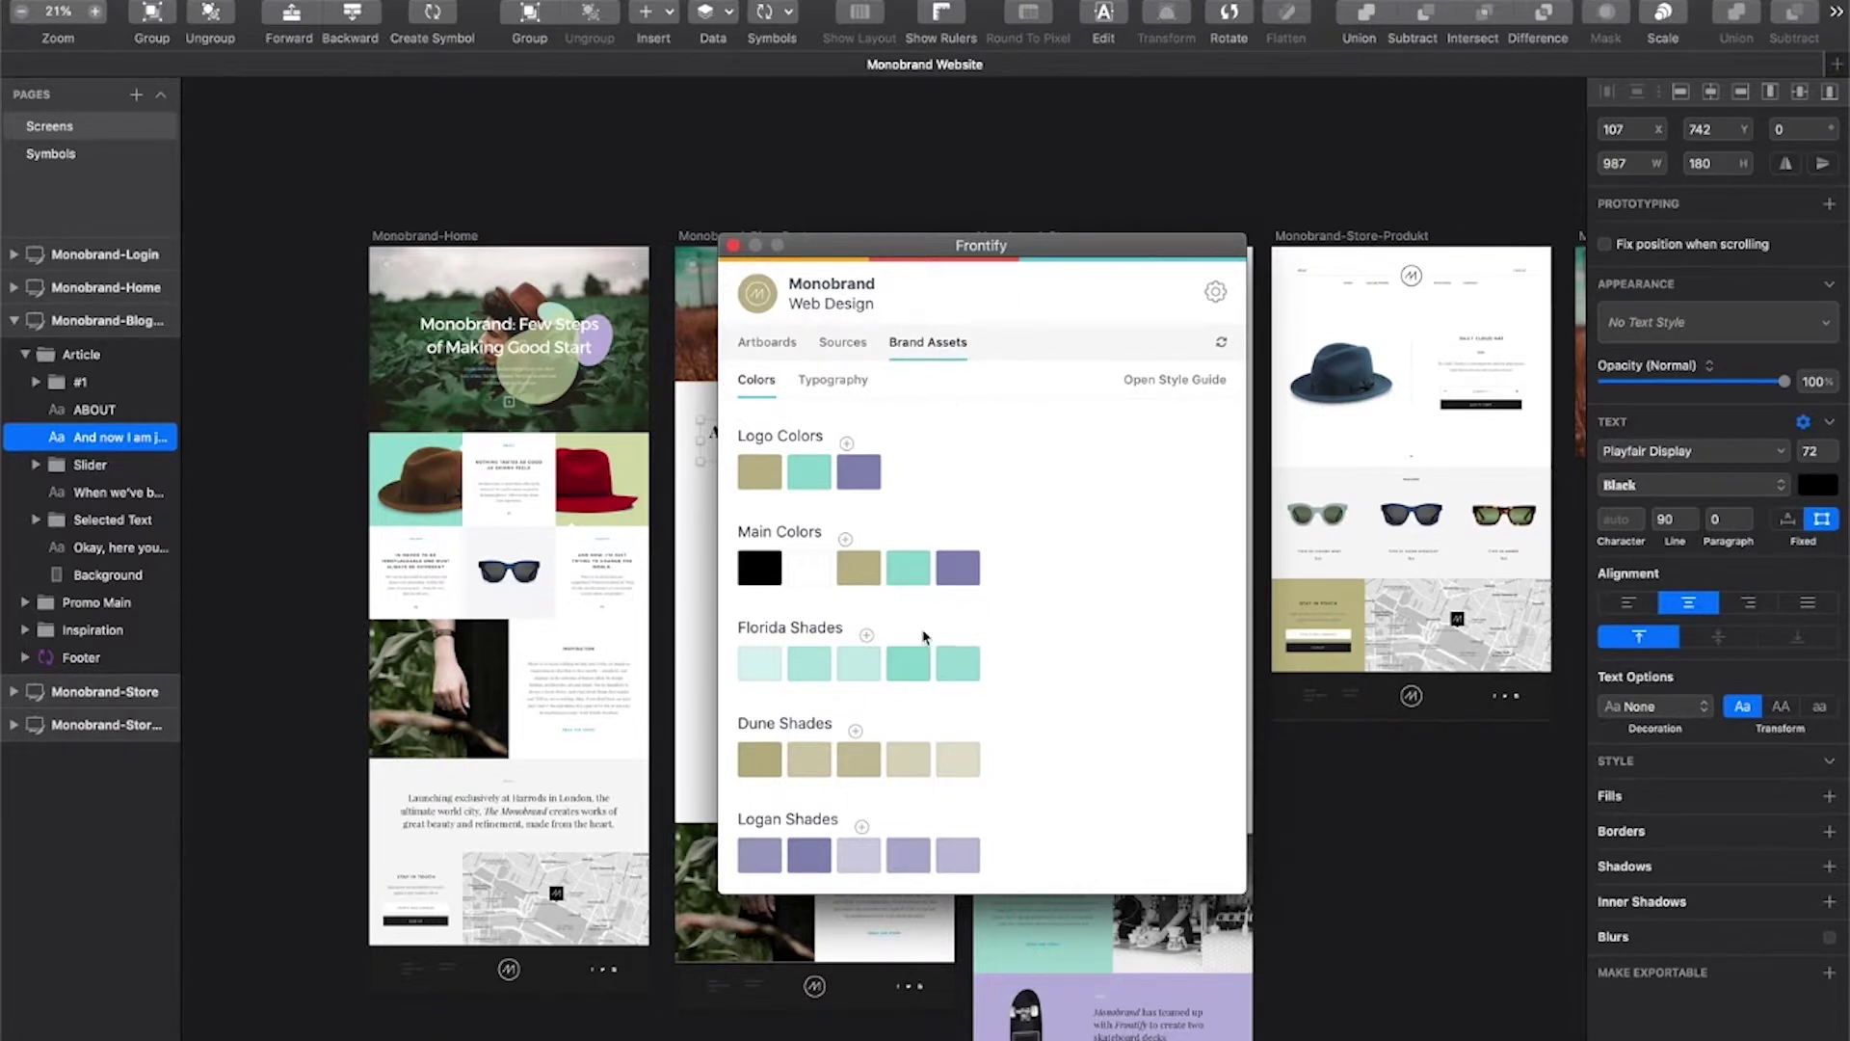
scroll(954, 641, up, 1)
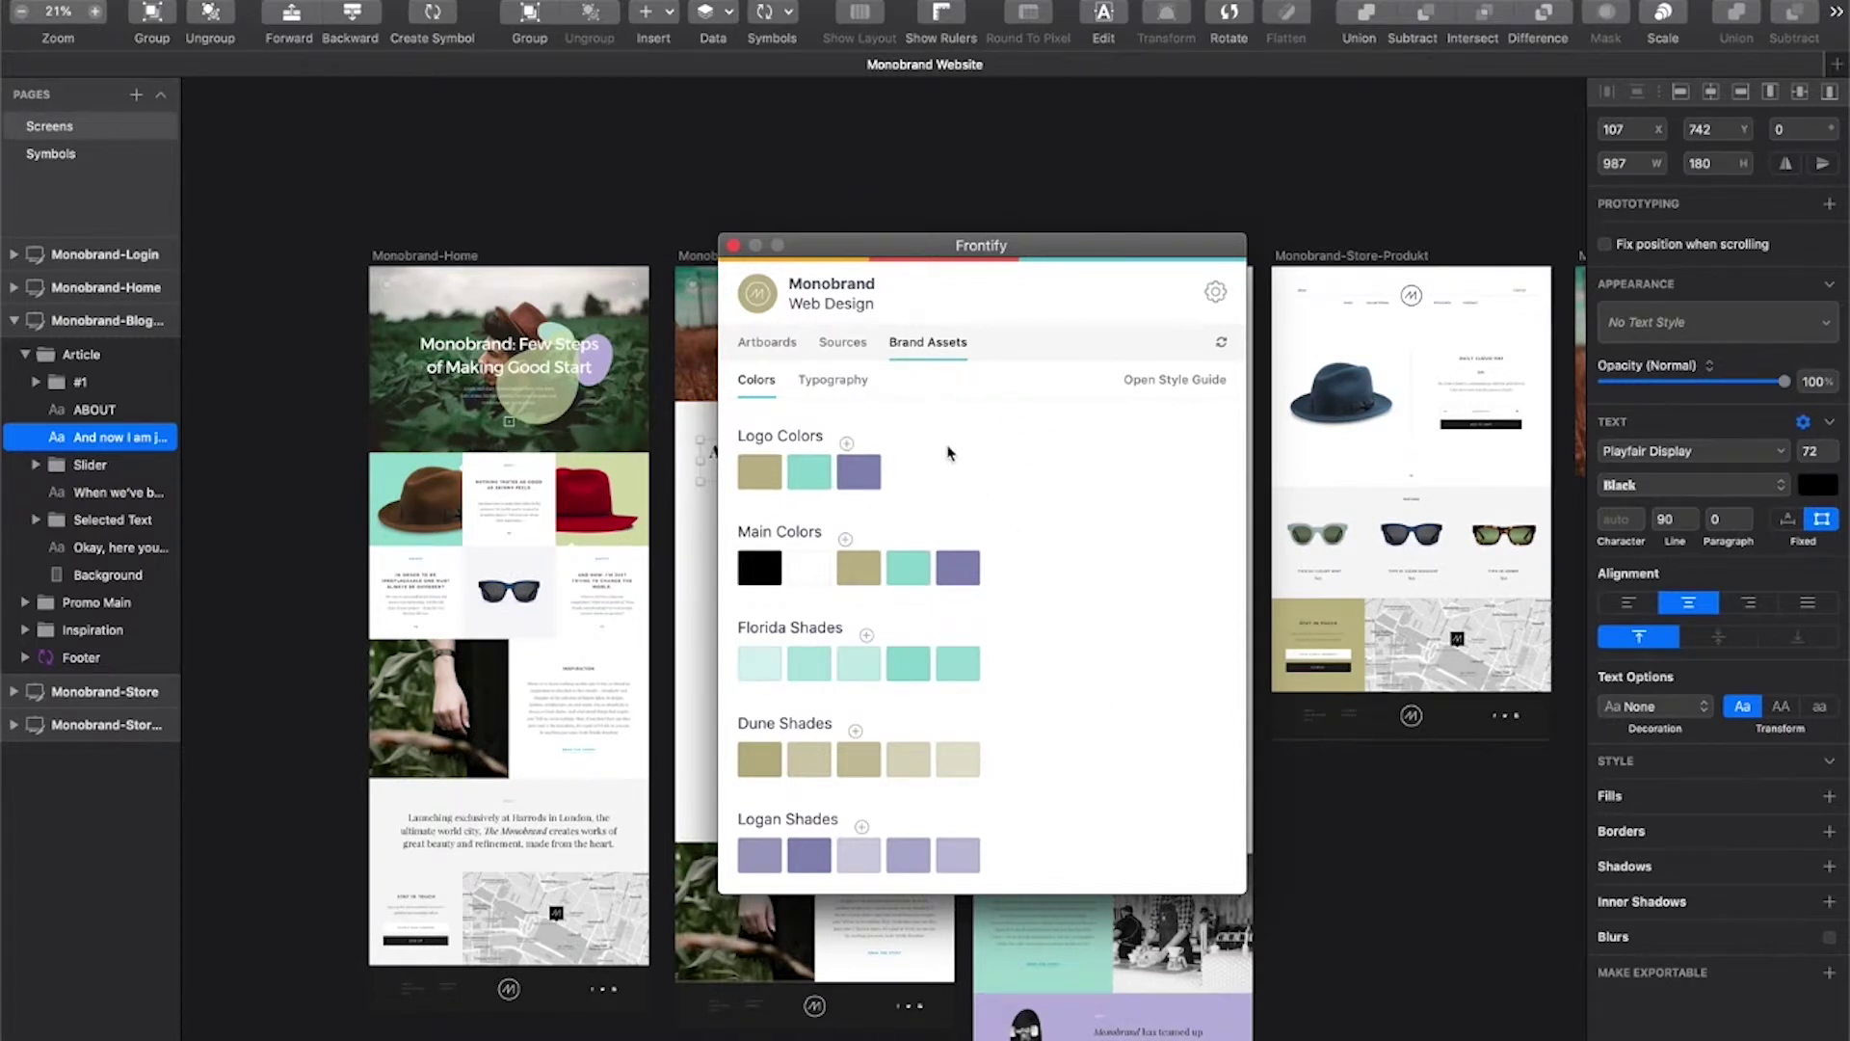
click(847, 443)
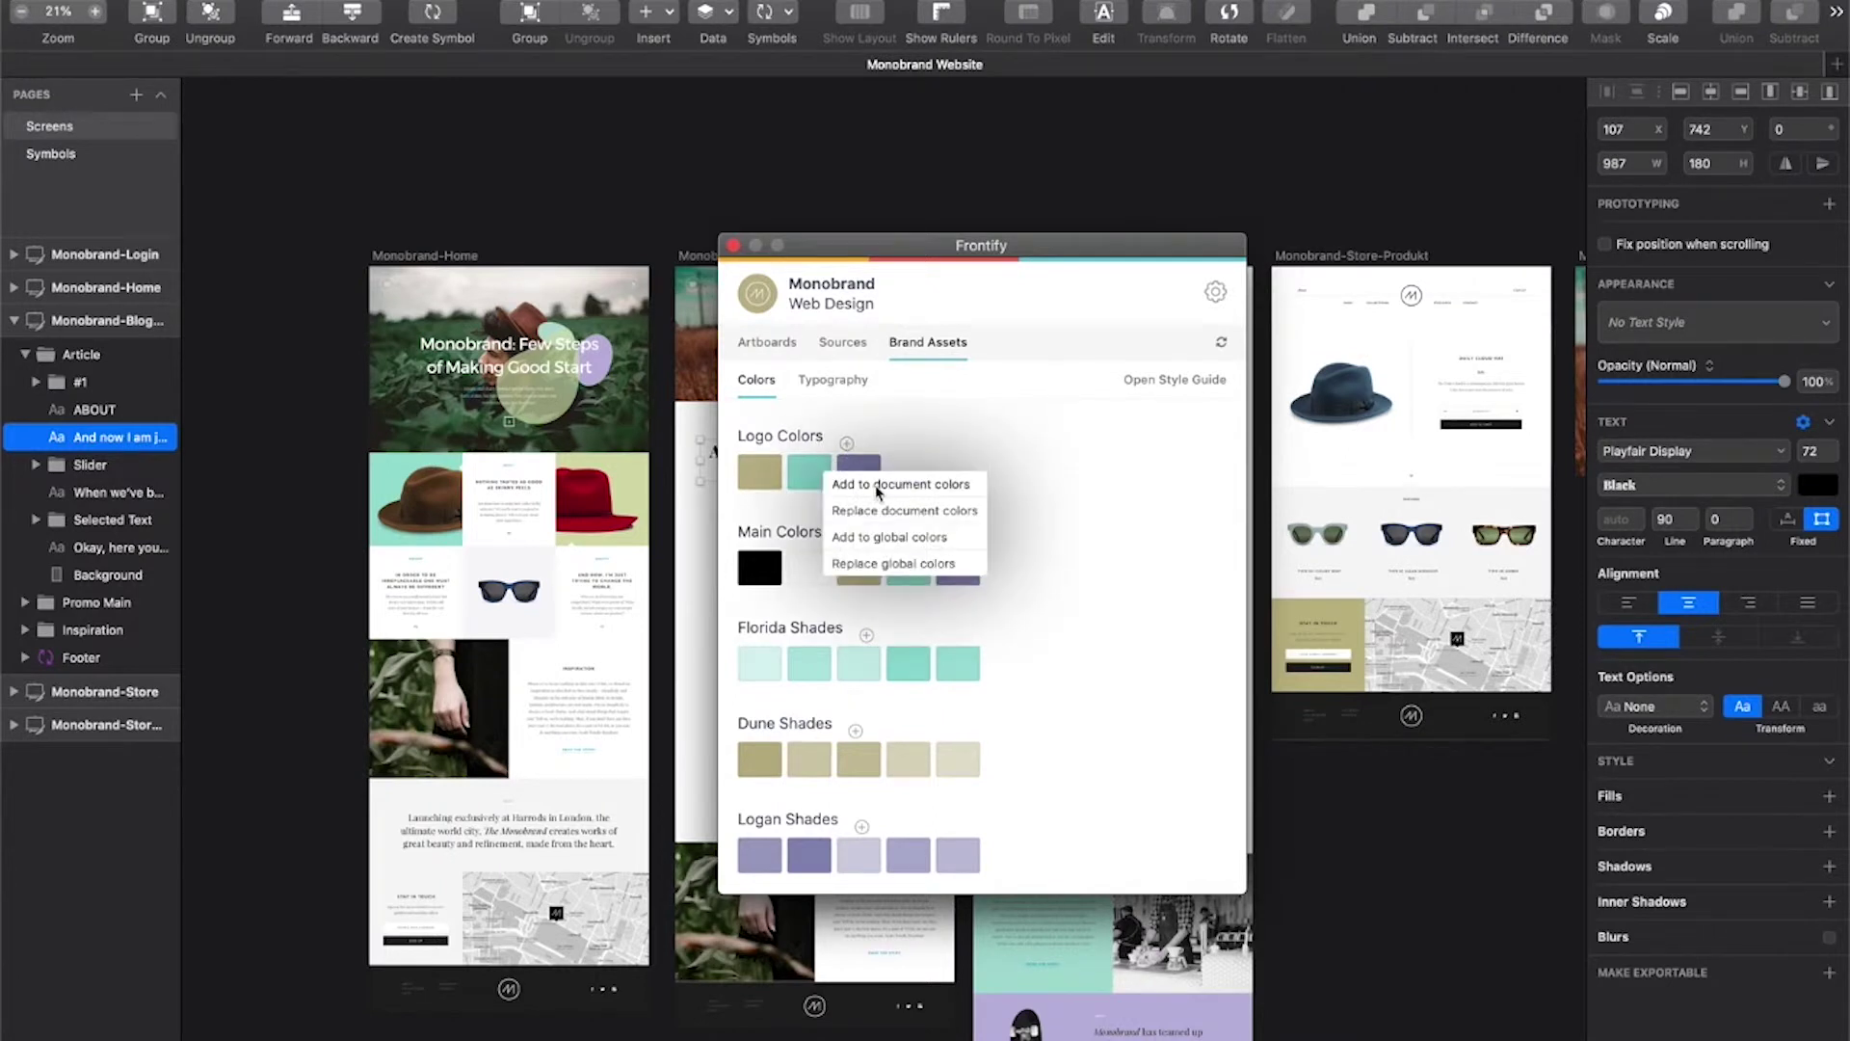
click(877, 536)
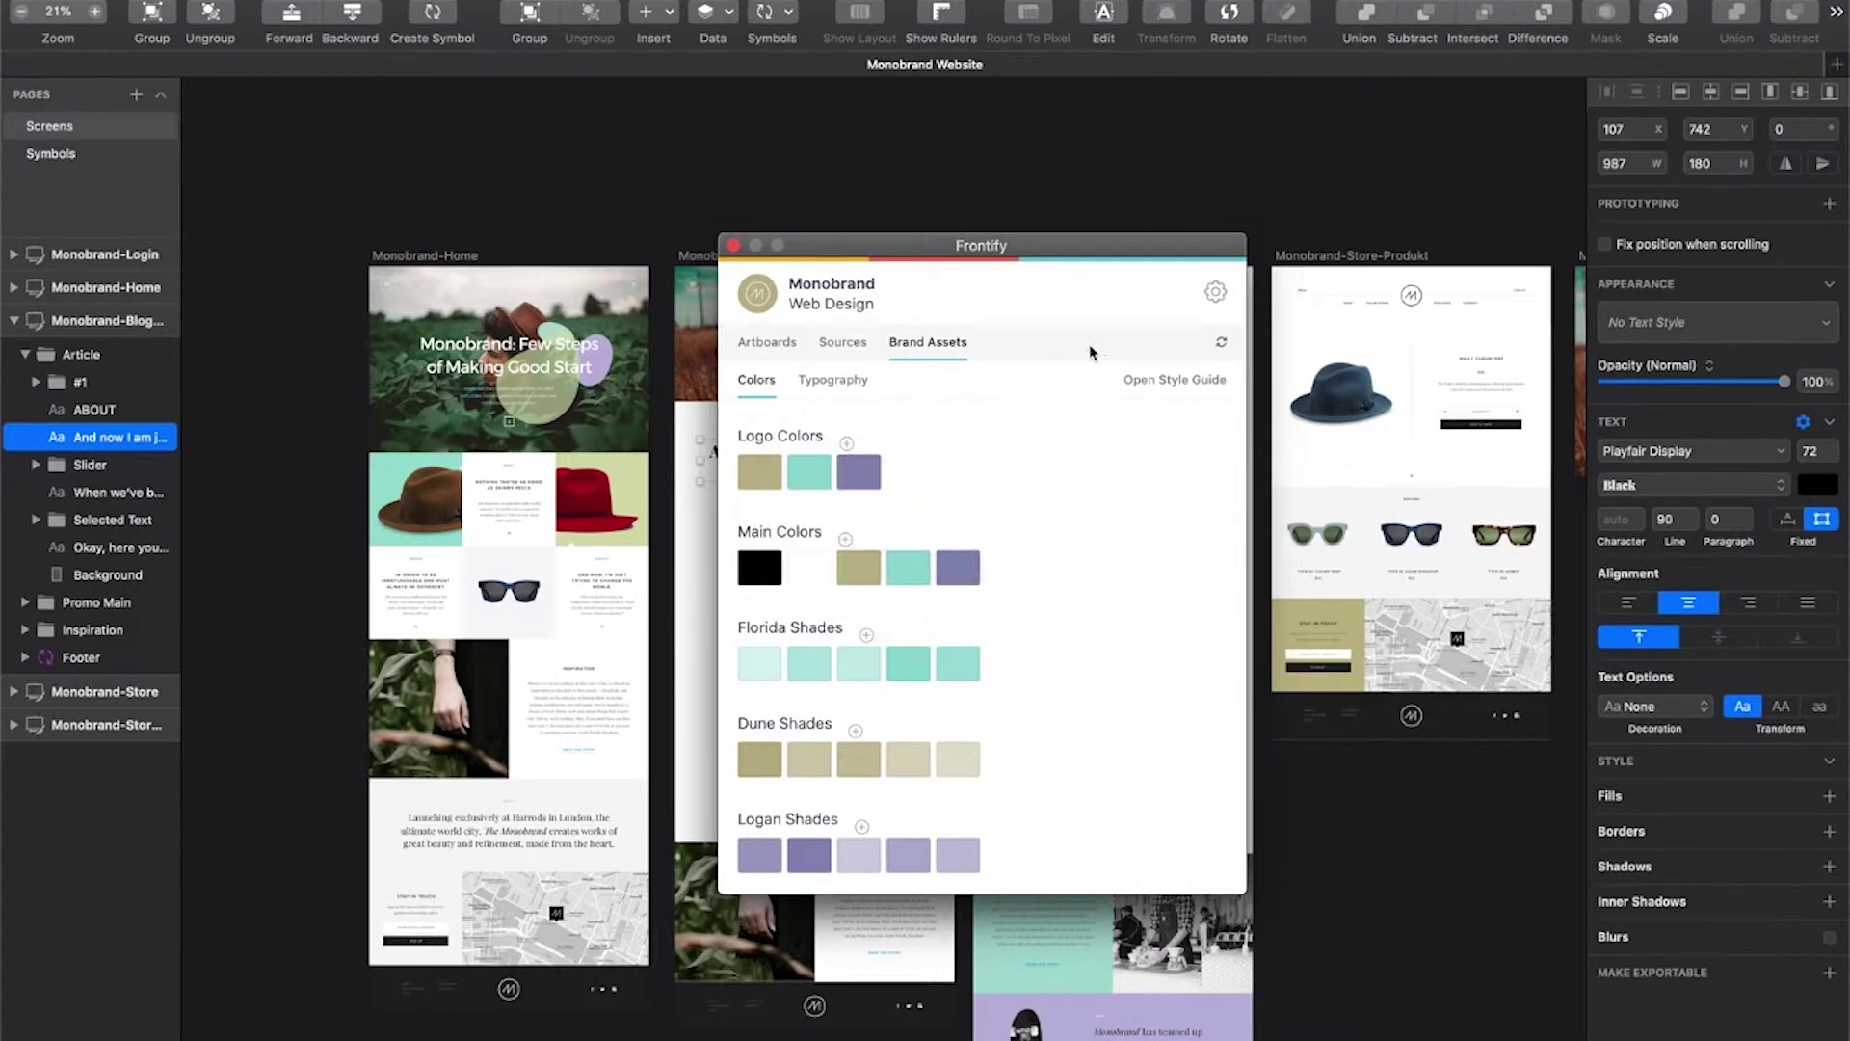
Step: Review the Website Typo Styles in the typography section of the brand assets
click(858, 385)
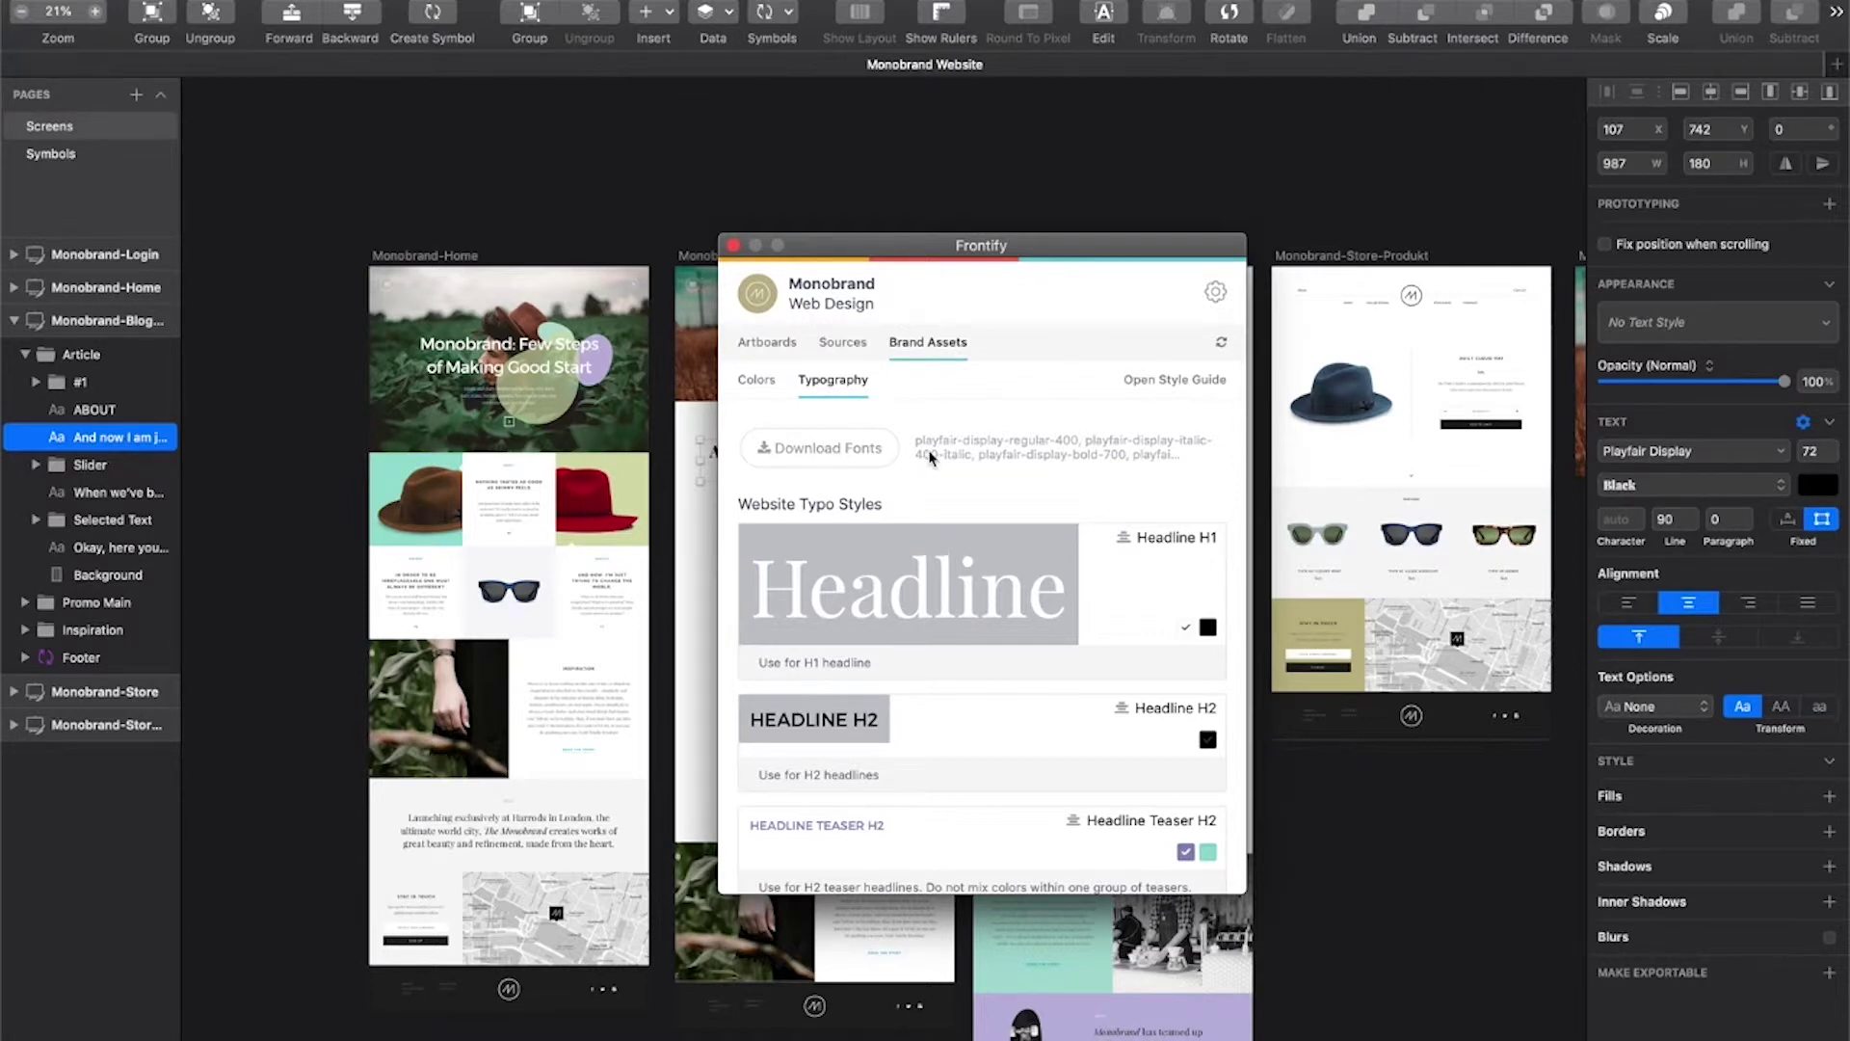
scroll(947, 460, down, 3)
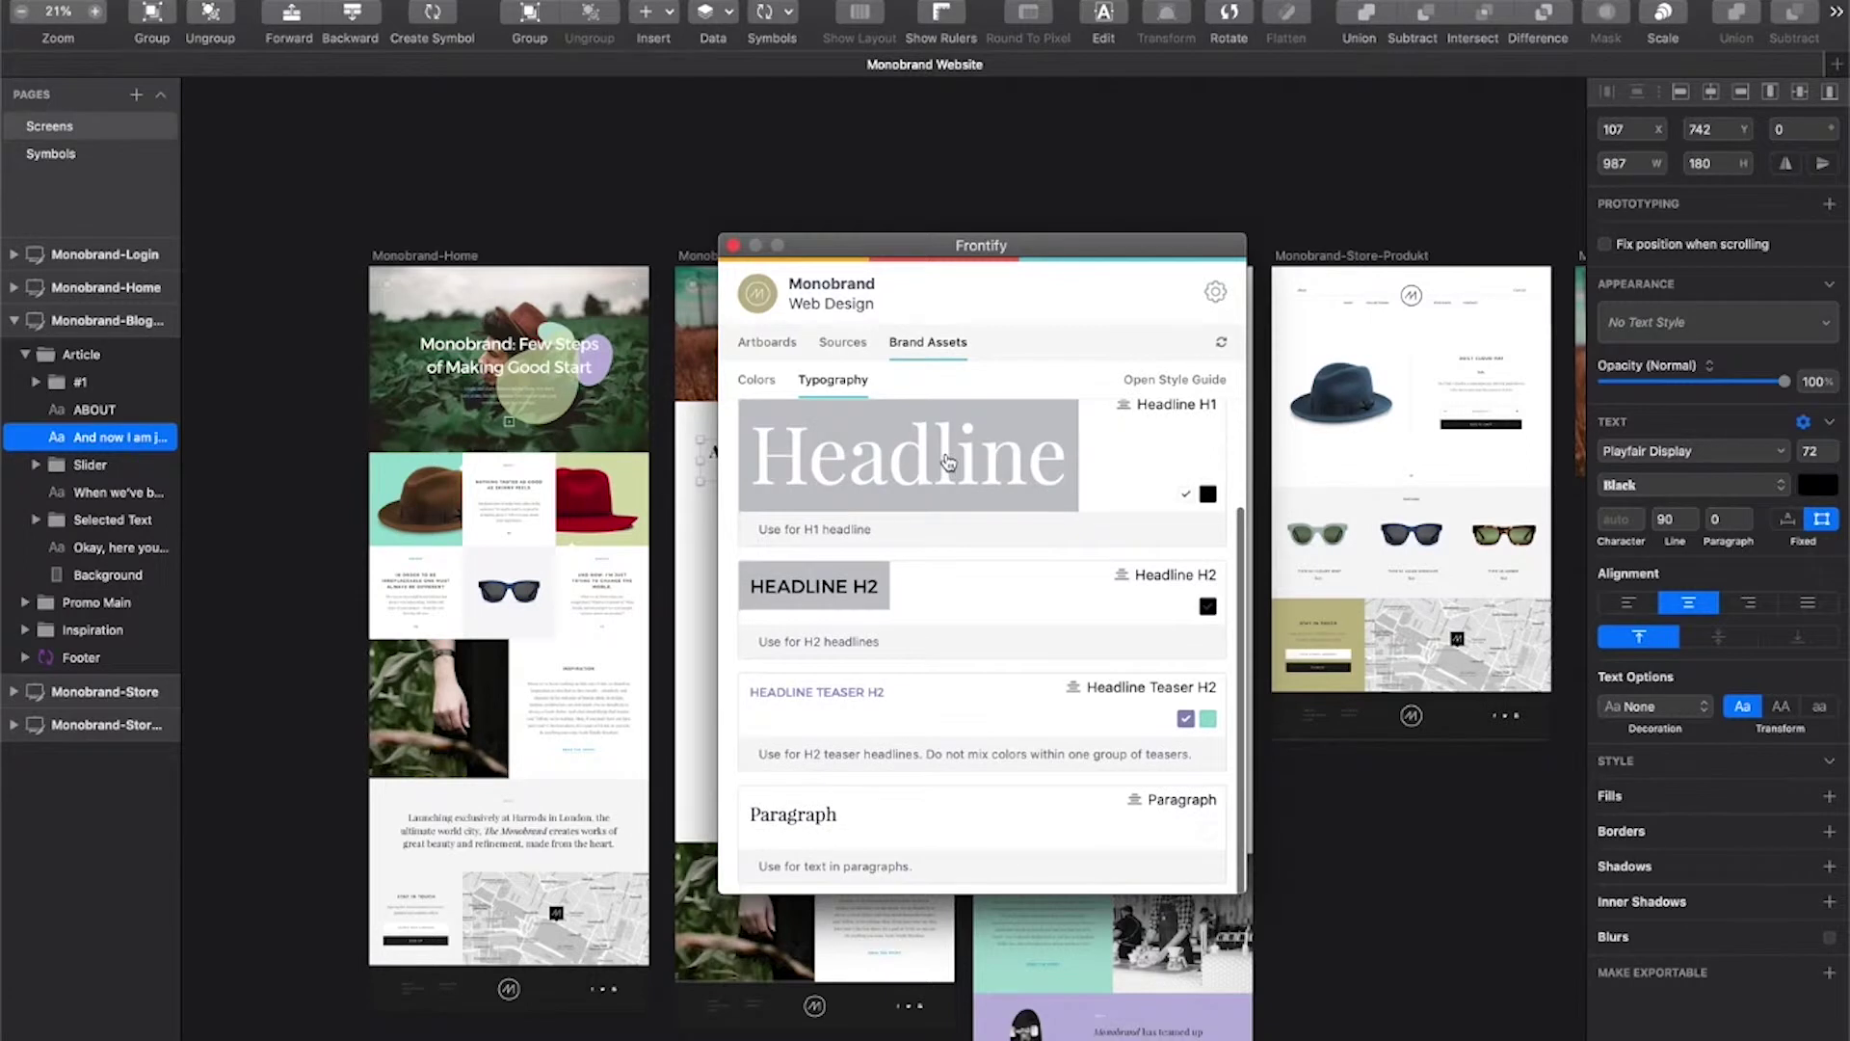
scroll(996, 692, up, 3)
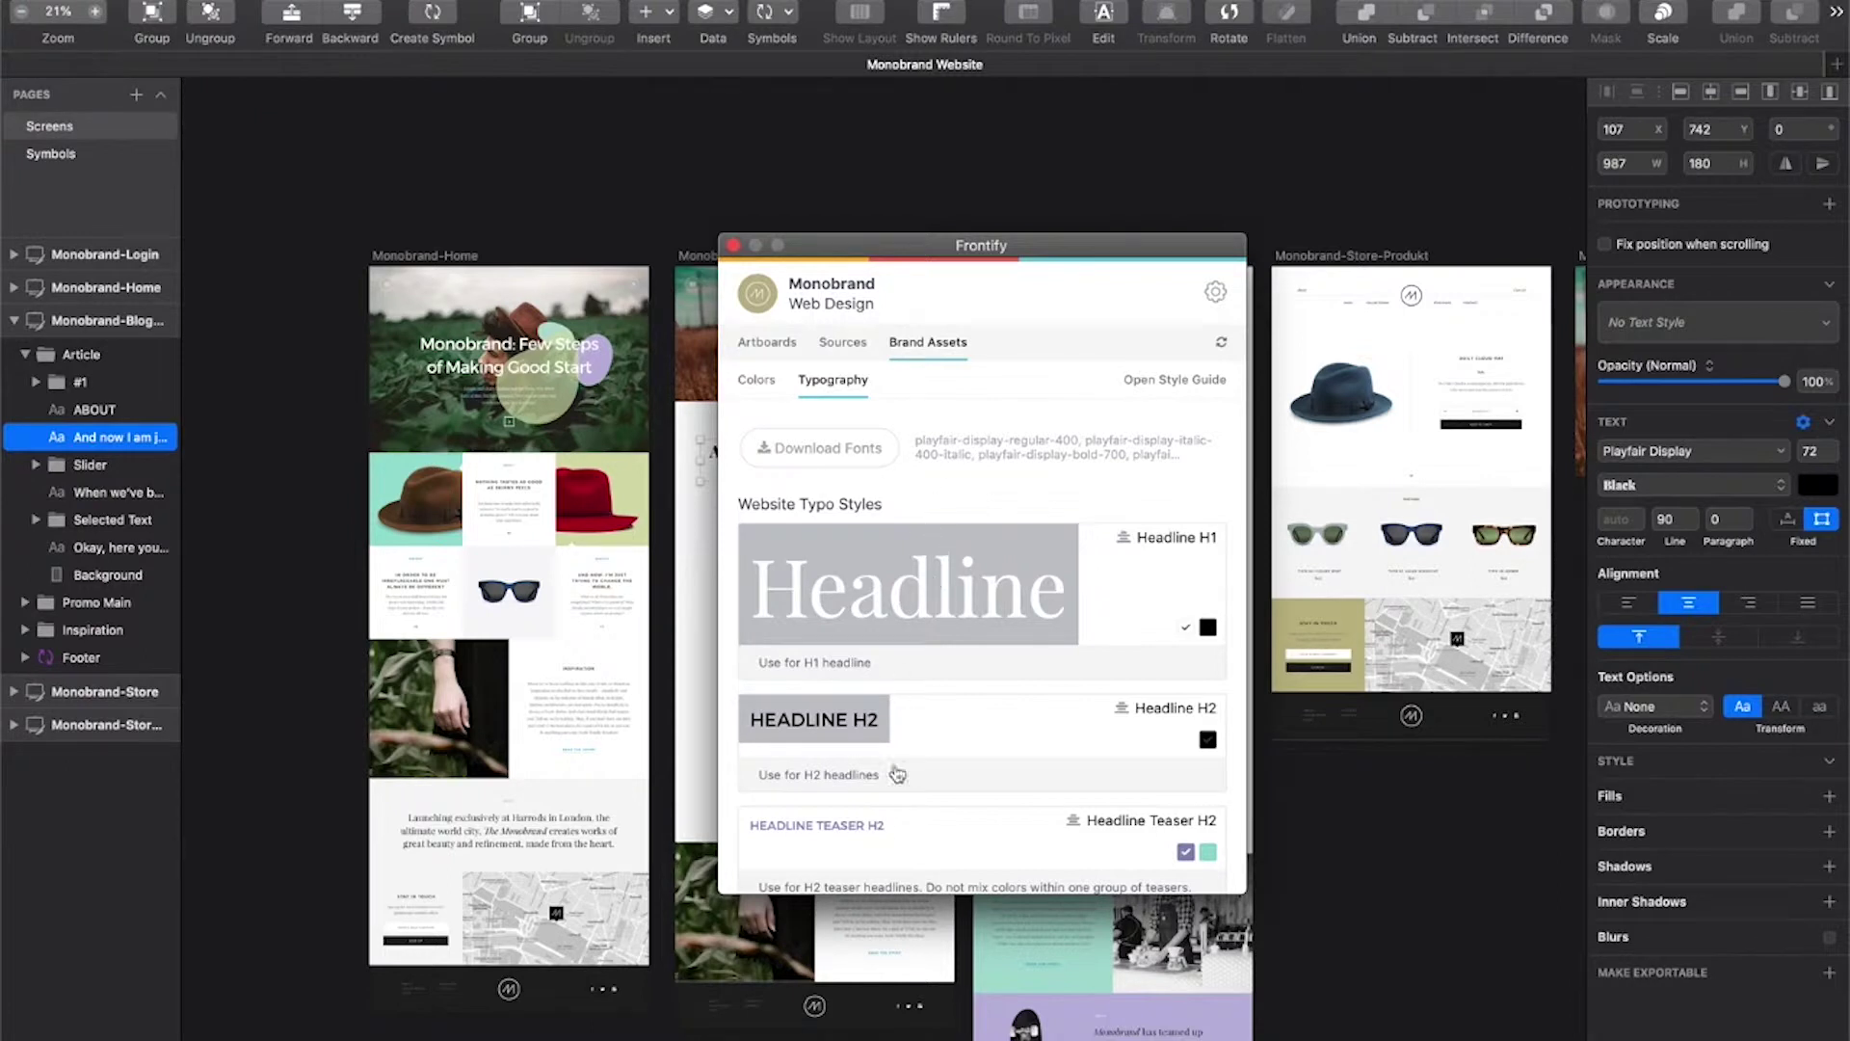
Step: Open the online Monobrand style guide in the browser and look through its home page sections
click(1176, 383)
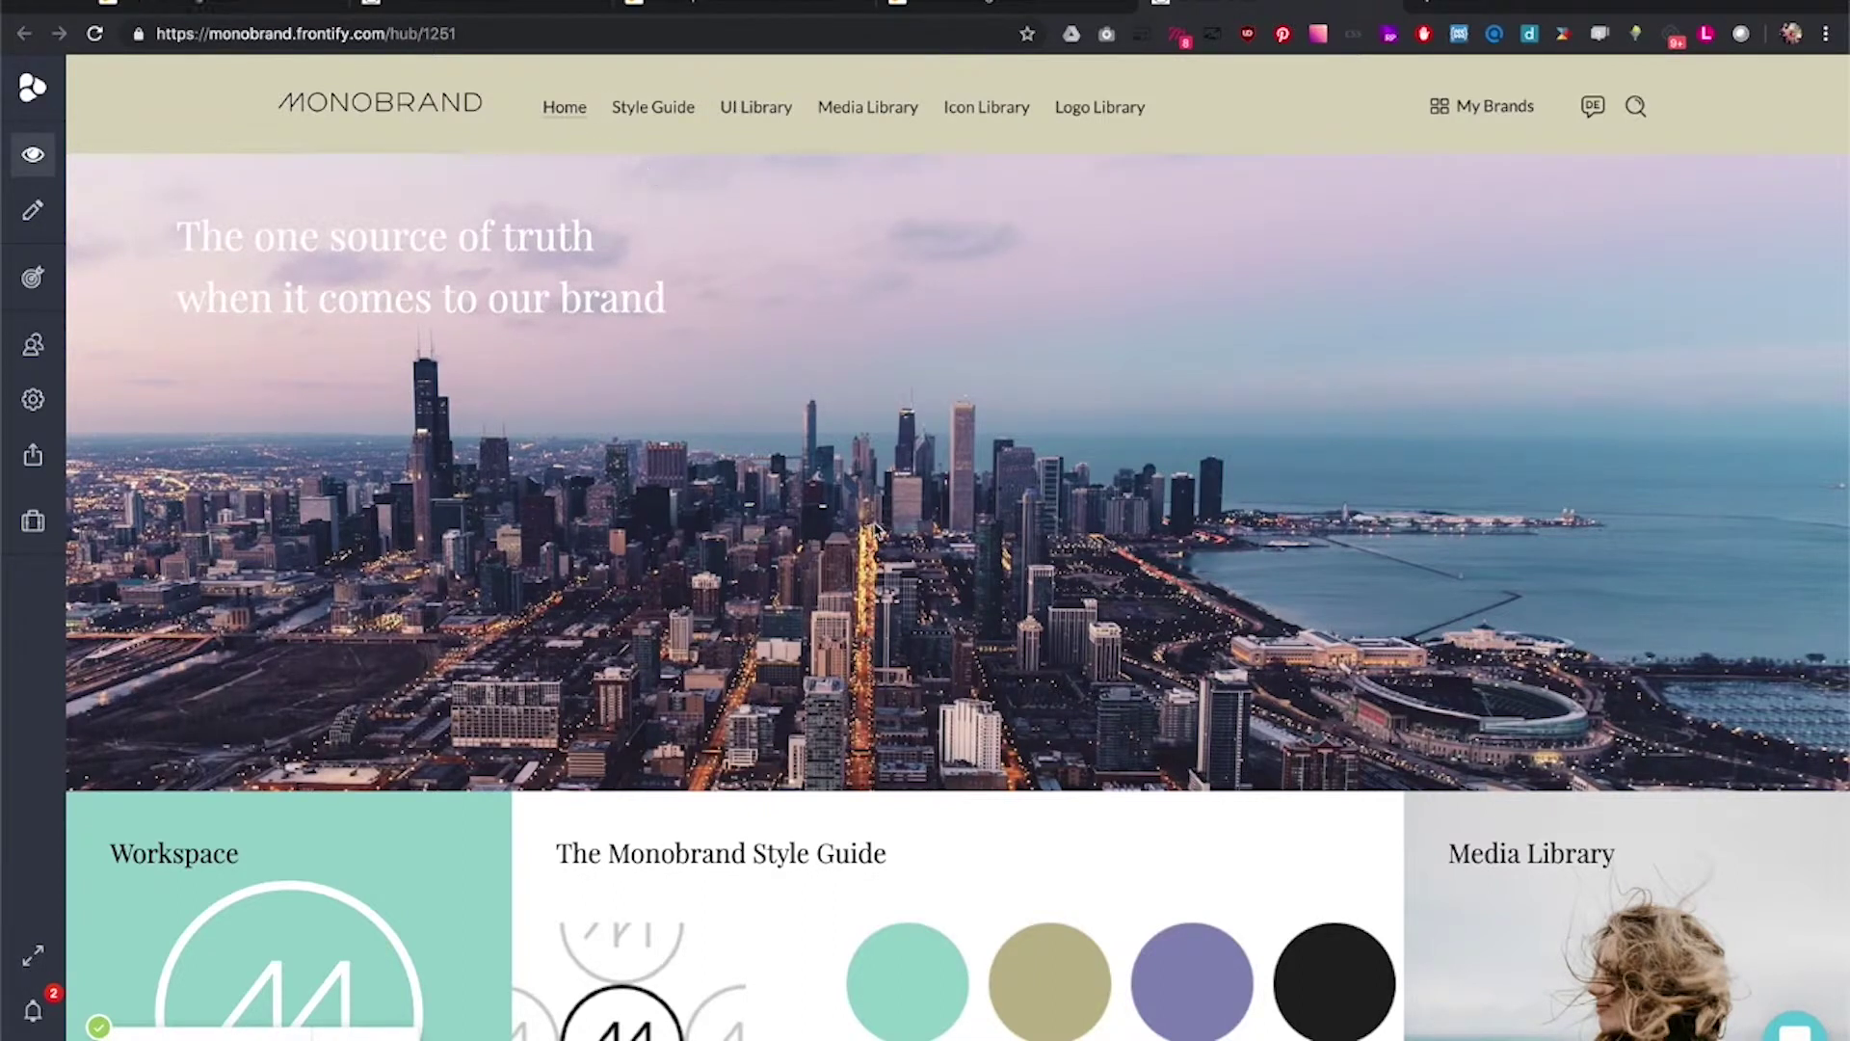
scroll(879, 533, down, 5)
scroll(880, 533, down, 8)
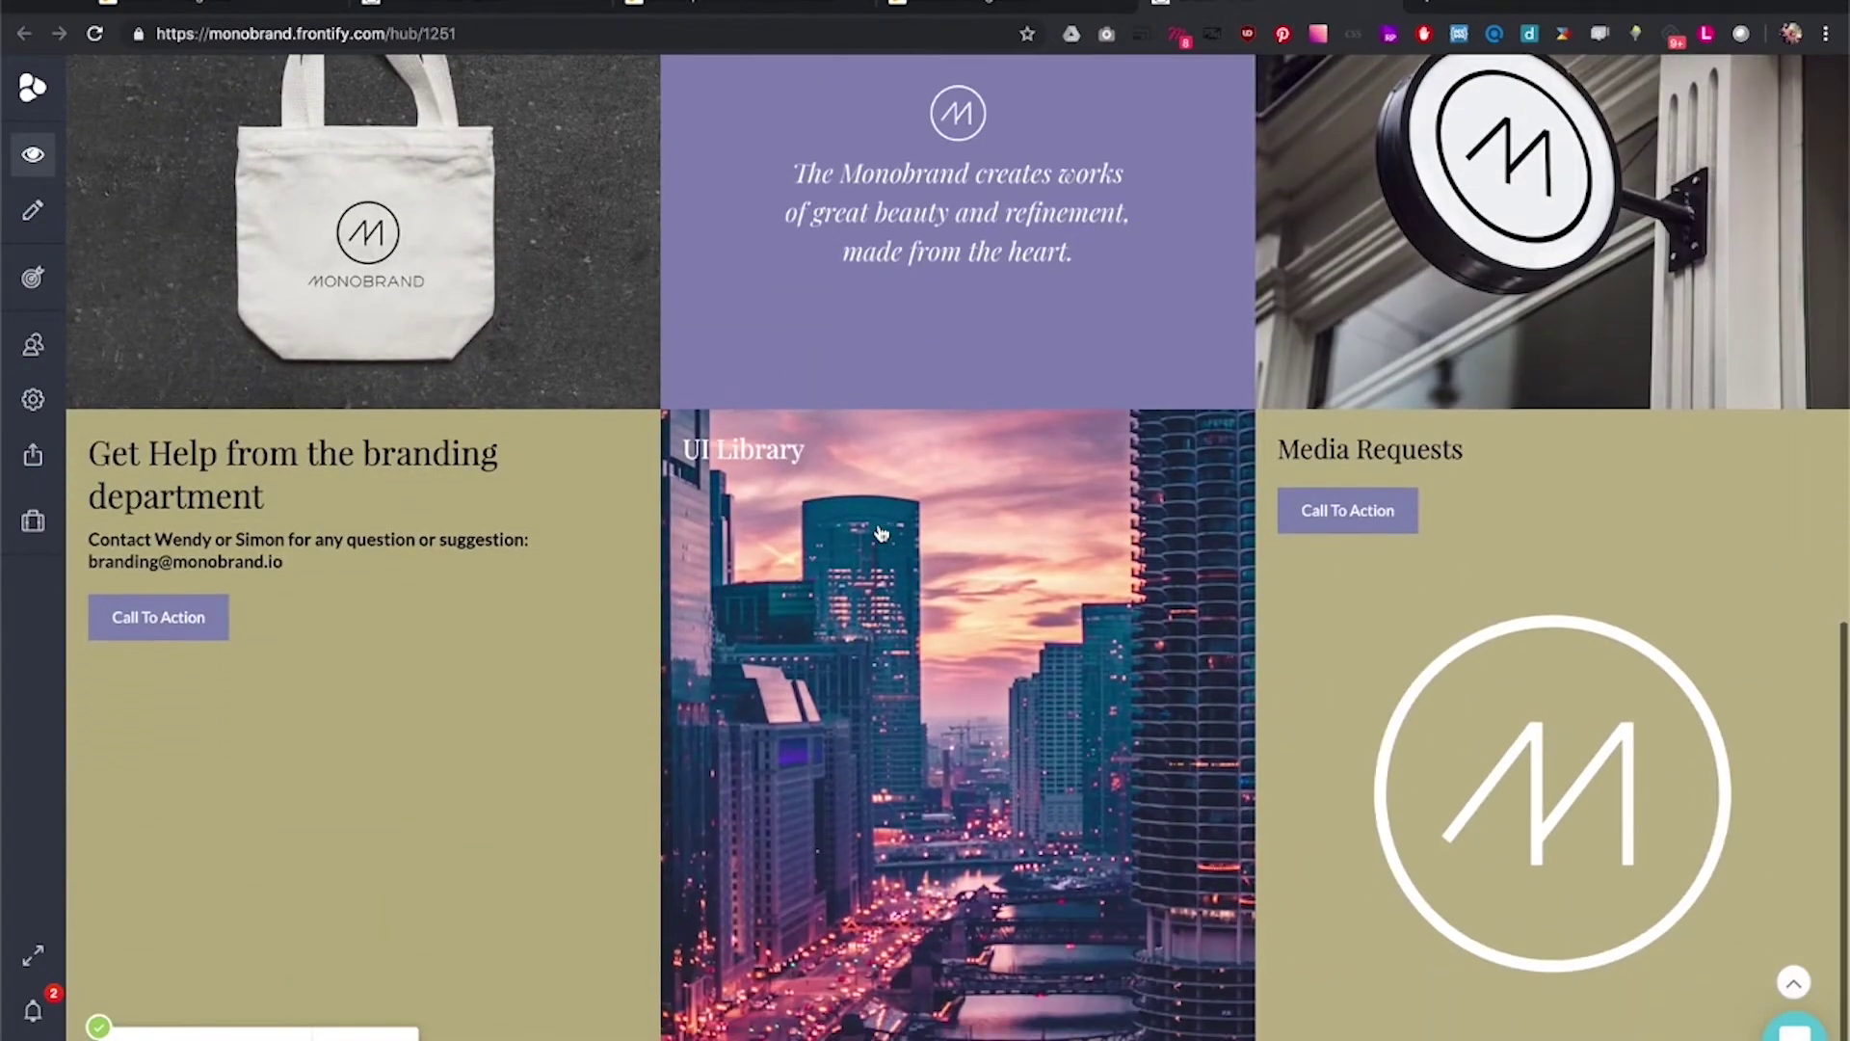
scroll(880, 533, up, 5)
scroll(878, 521, up, 3)
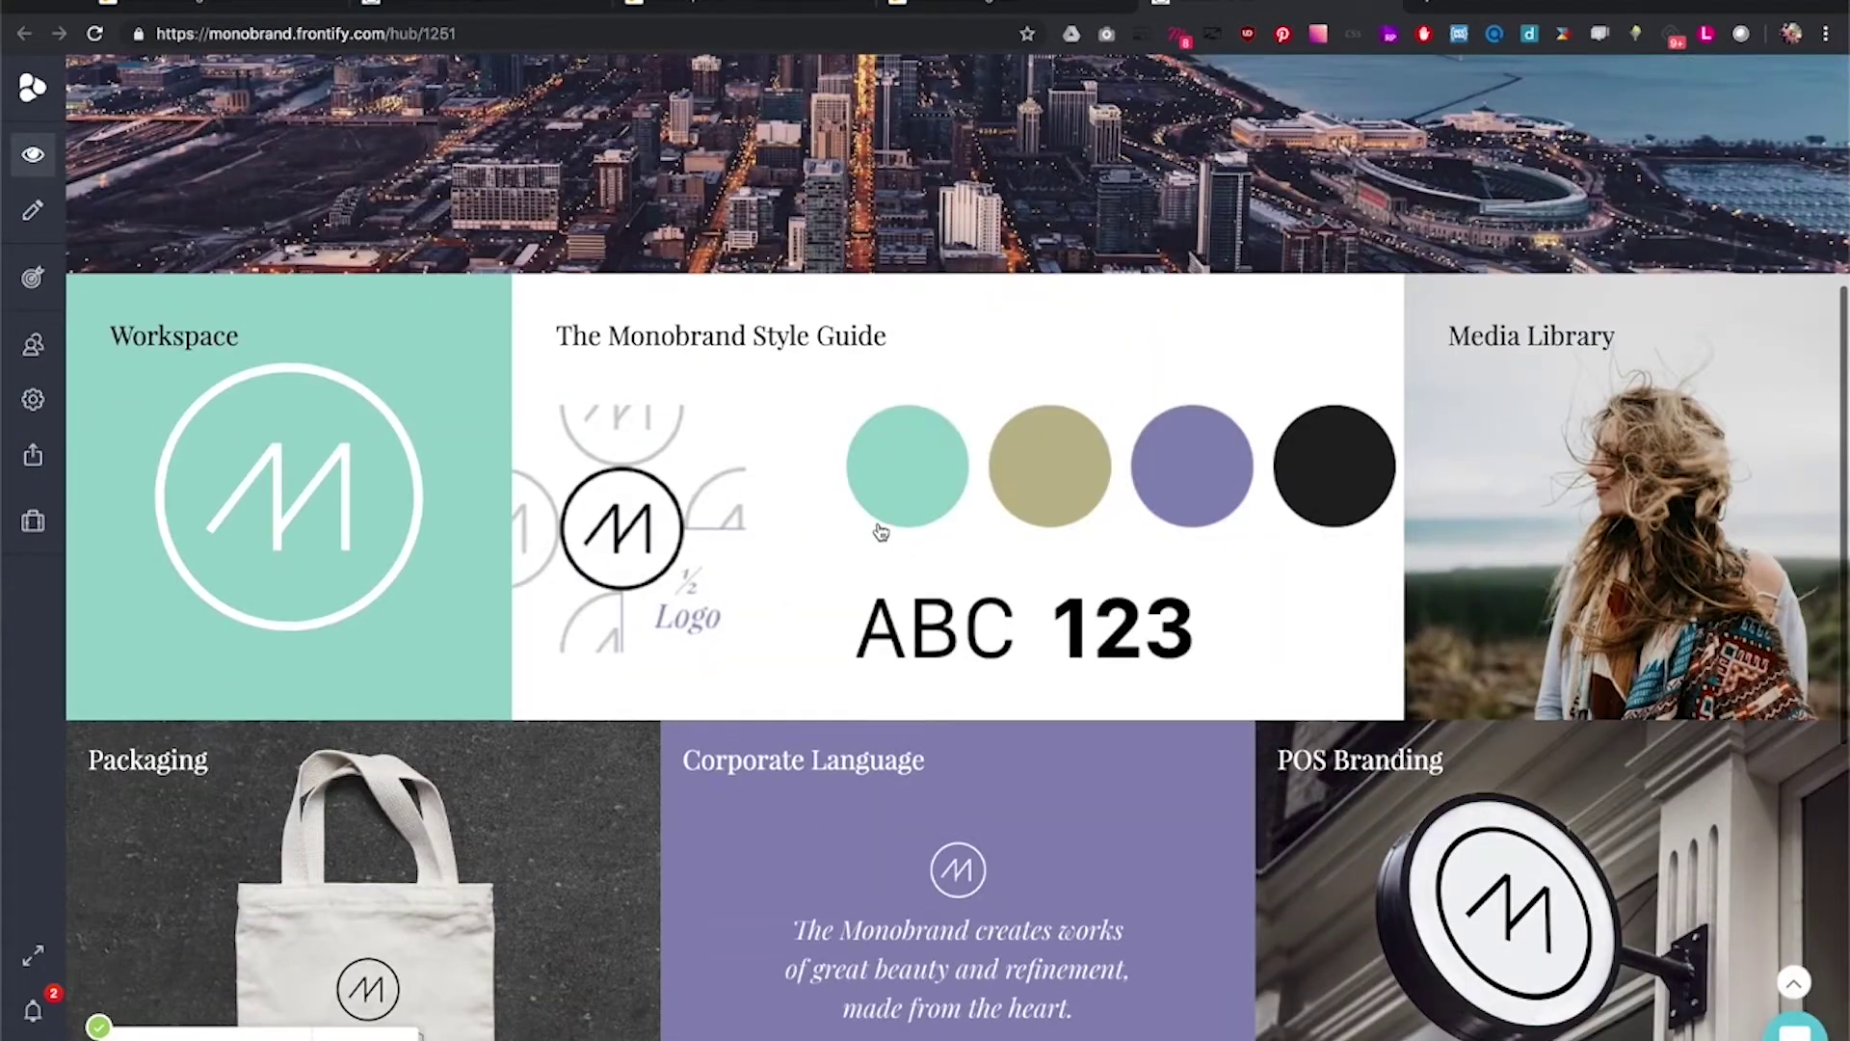
scroll(880, 533, up, 4)
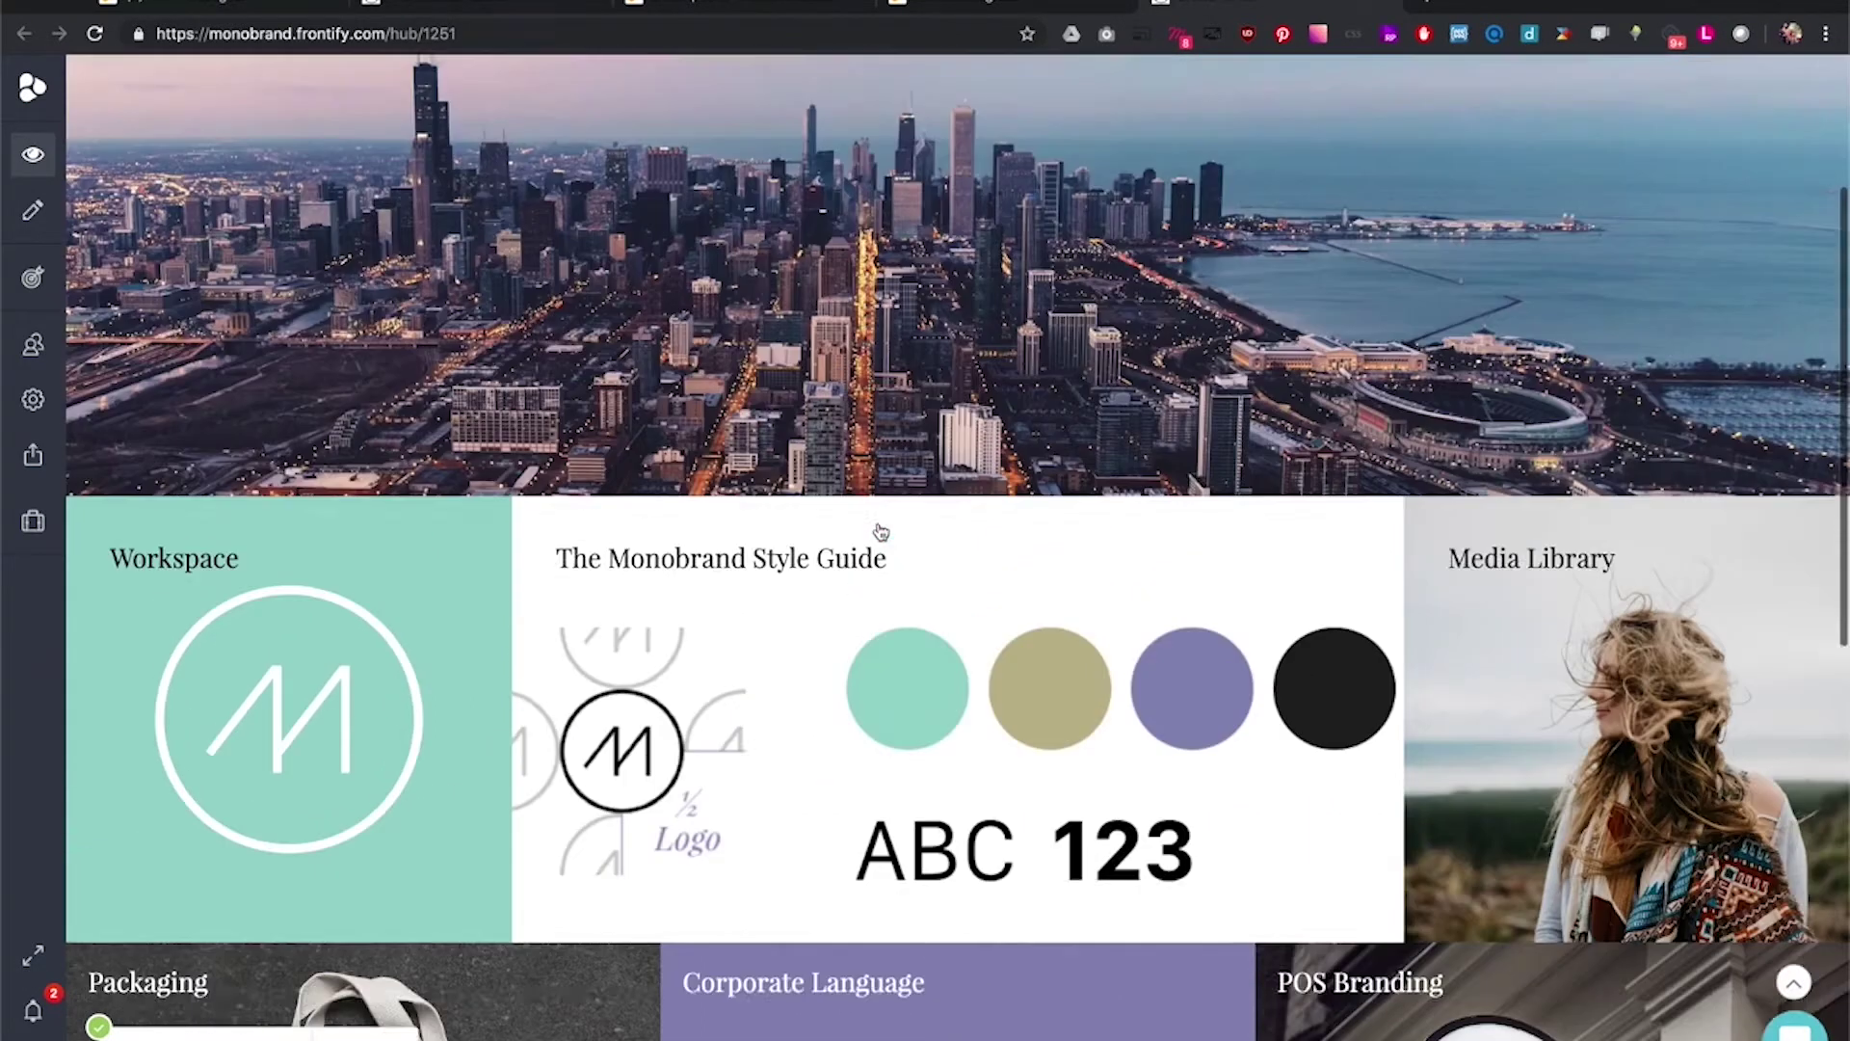
Step: Open the Colors page of the Style Guide and examine the main palette and the shade variations
click(650, 112)
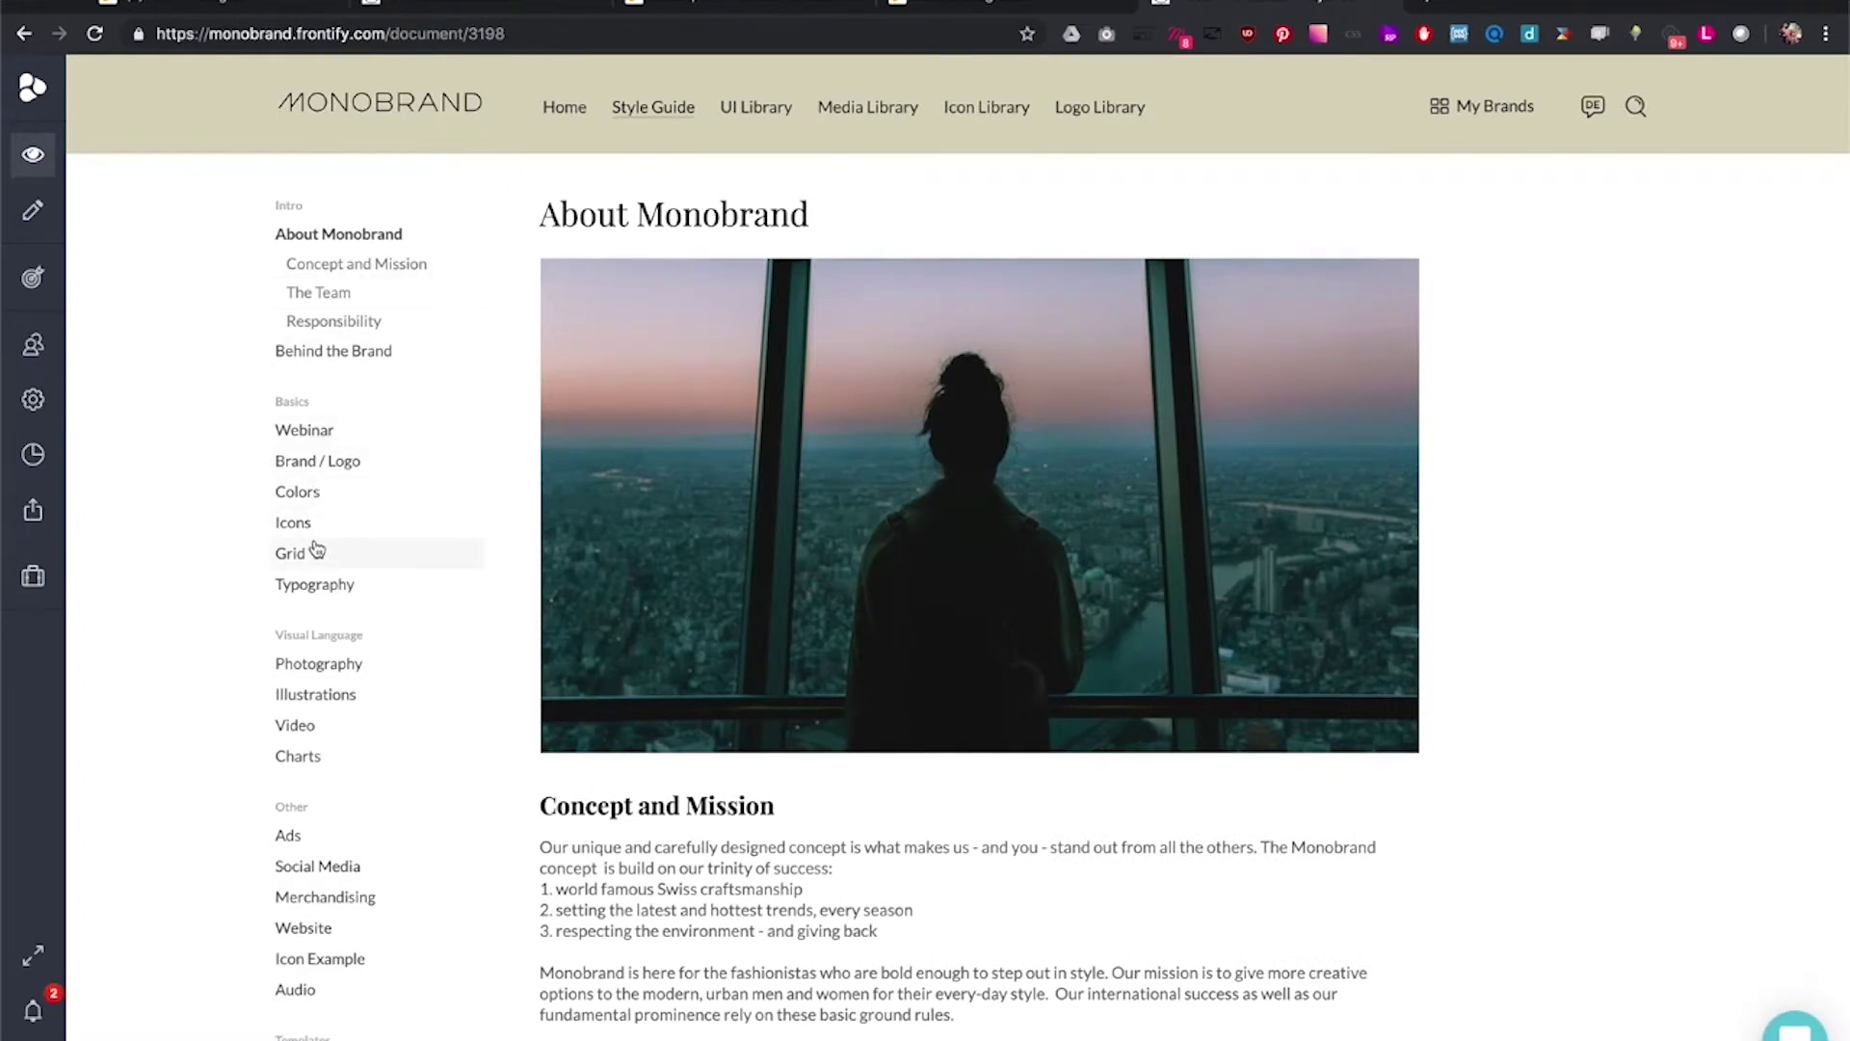
scroll(314, 545, down, 1)
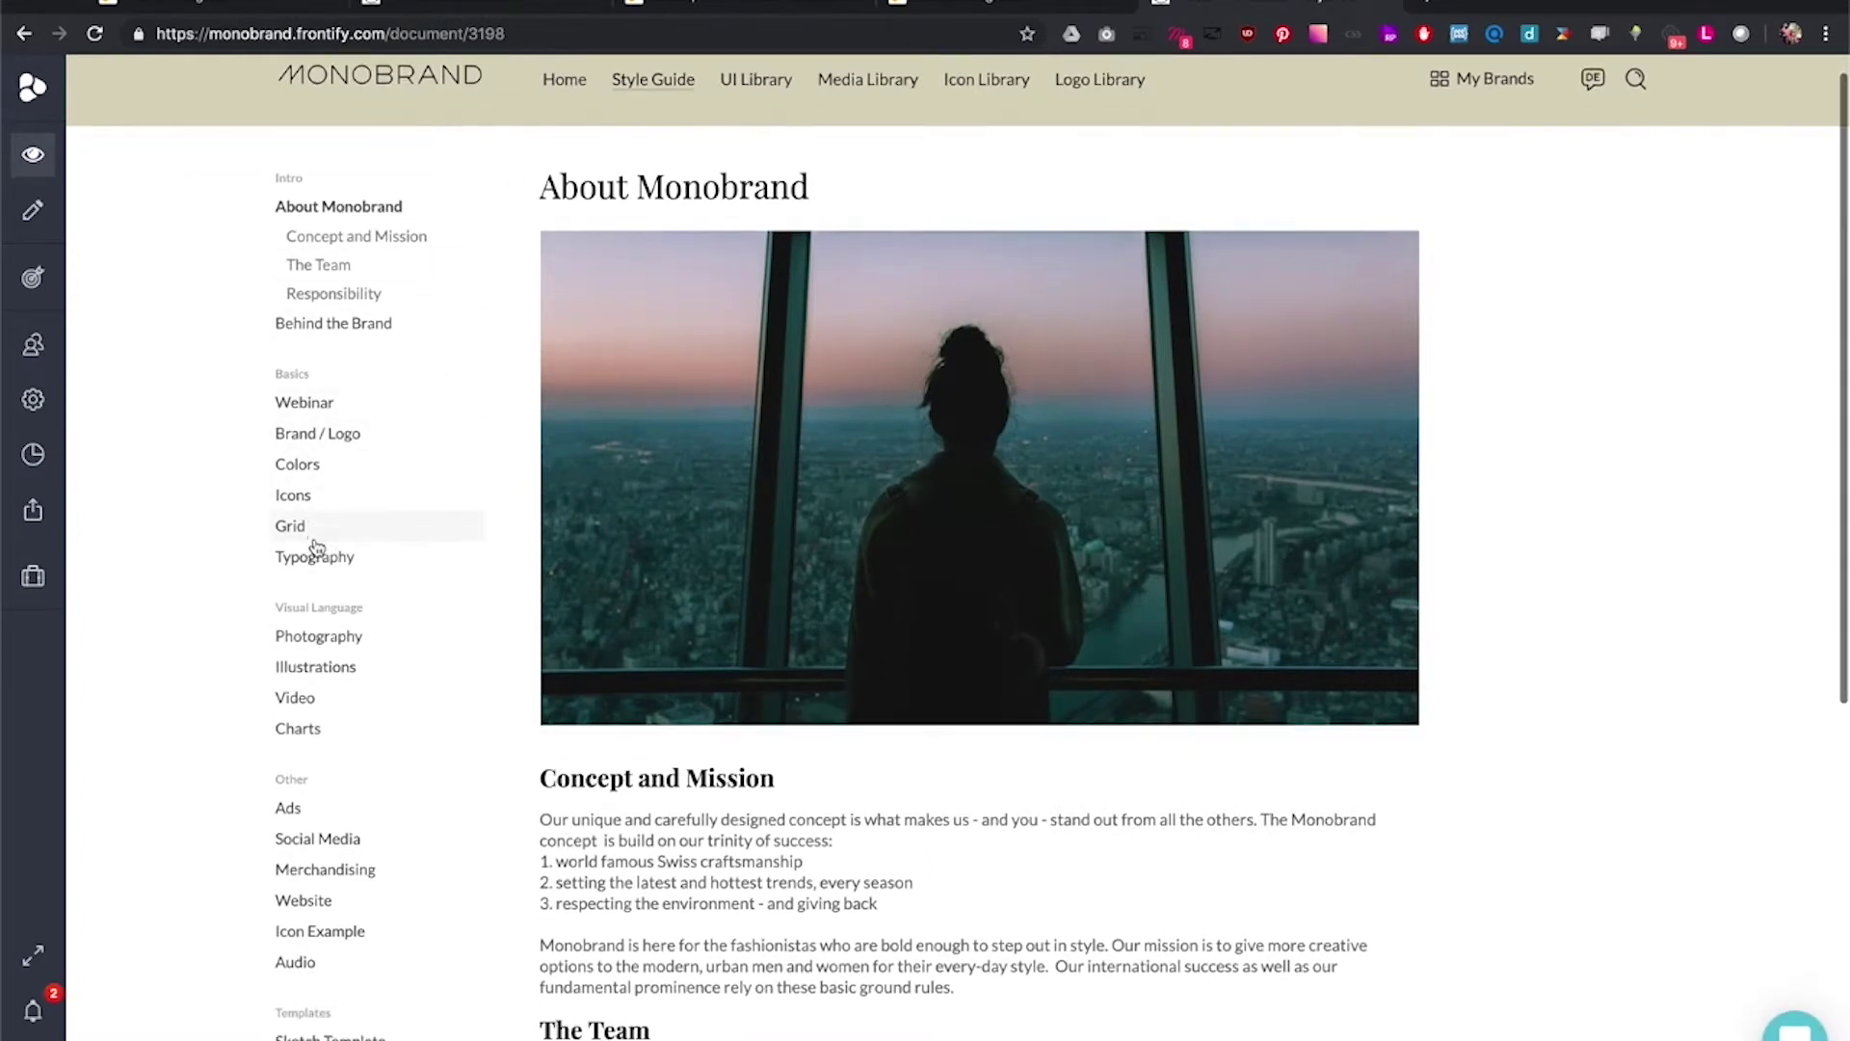
click(293, 467)
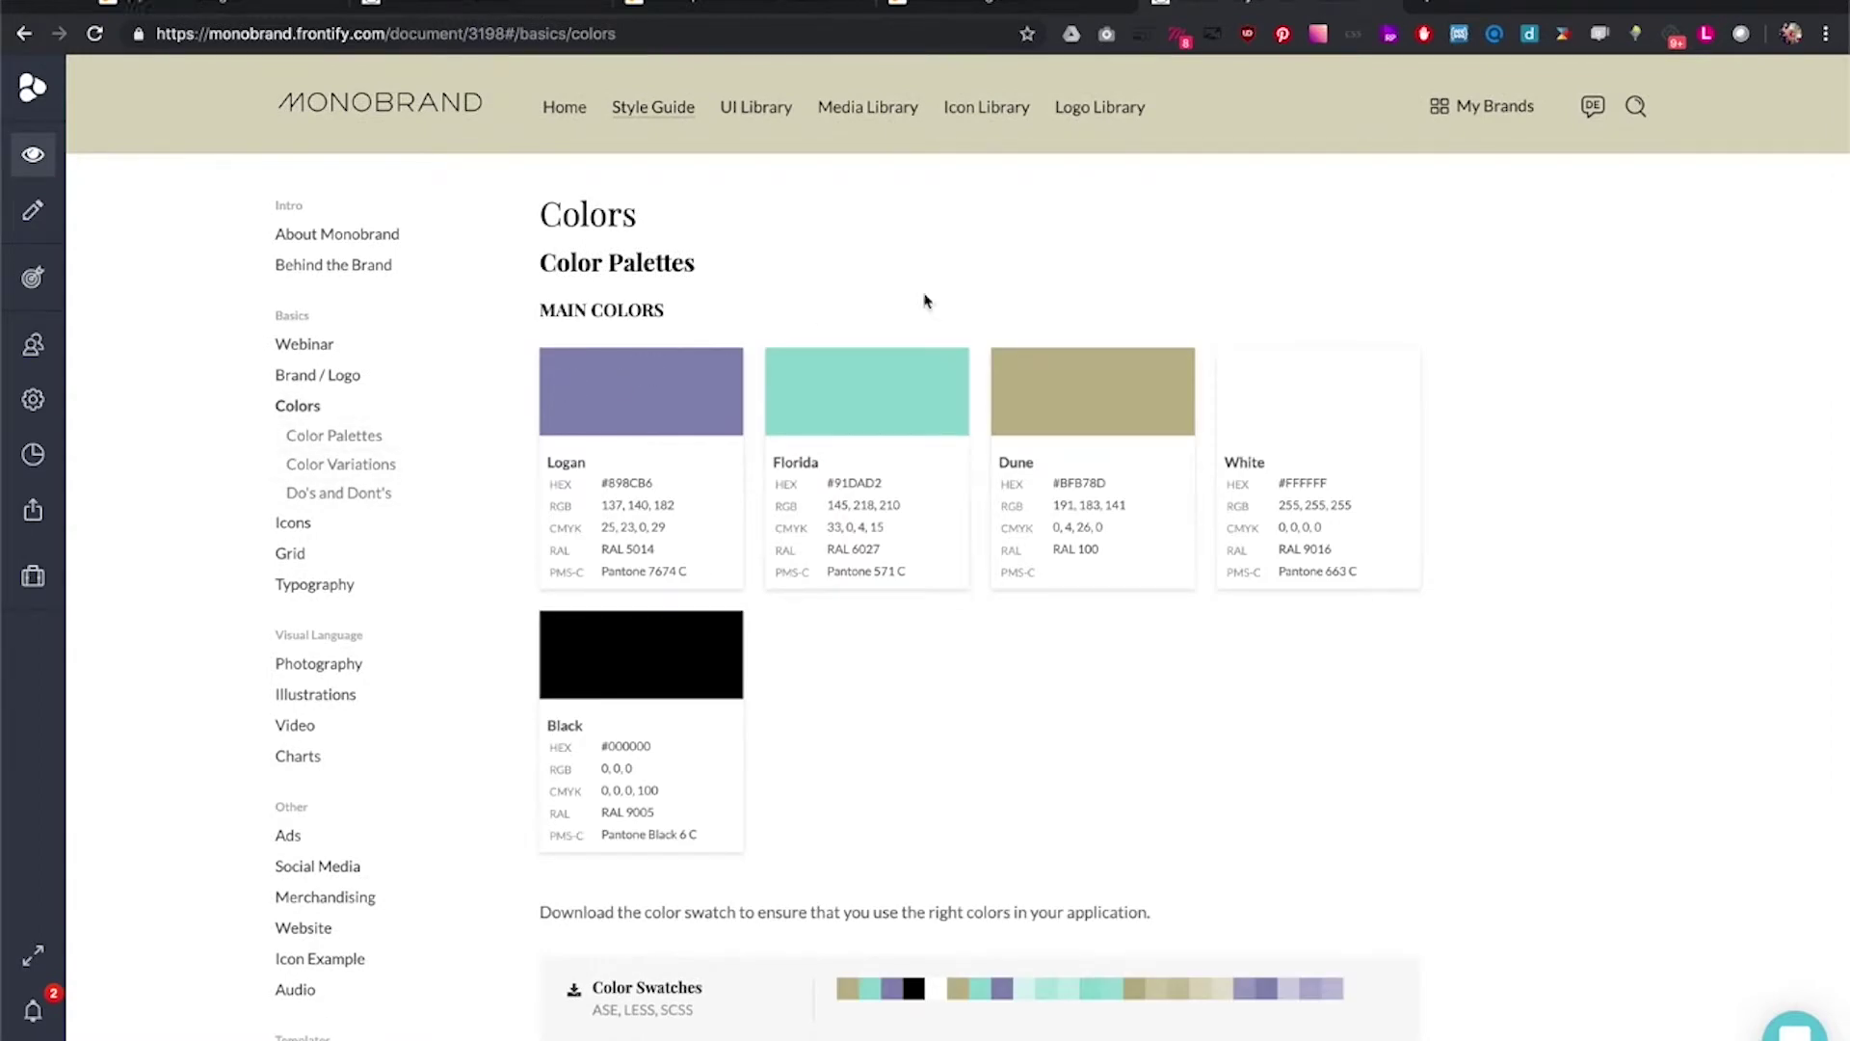
scroll(1477, 623, down, 7)
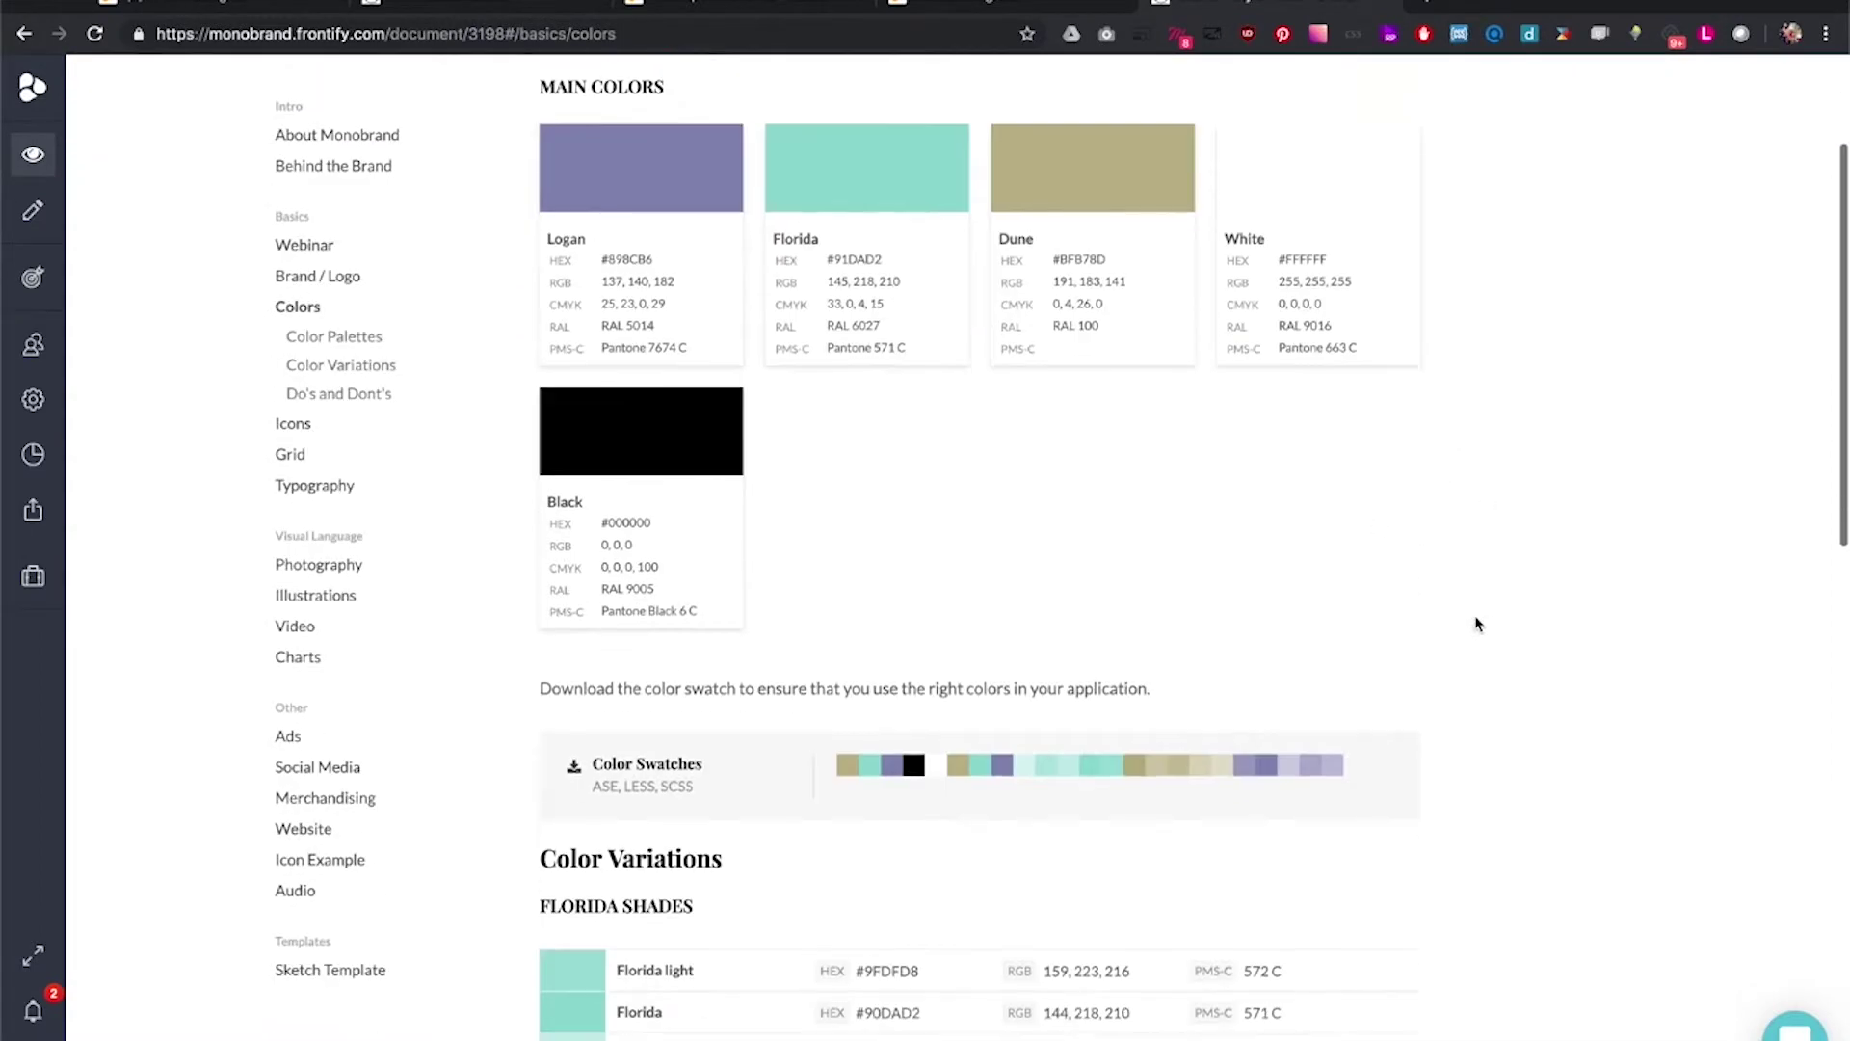
scroll(1476, 624, down, 5)
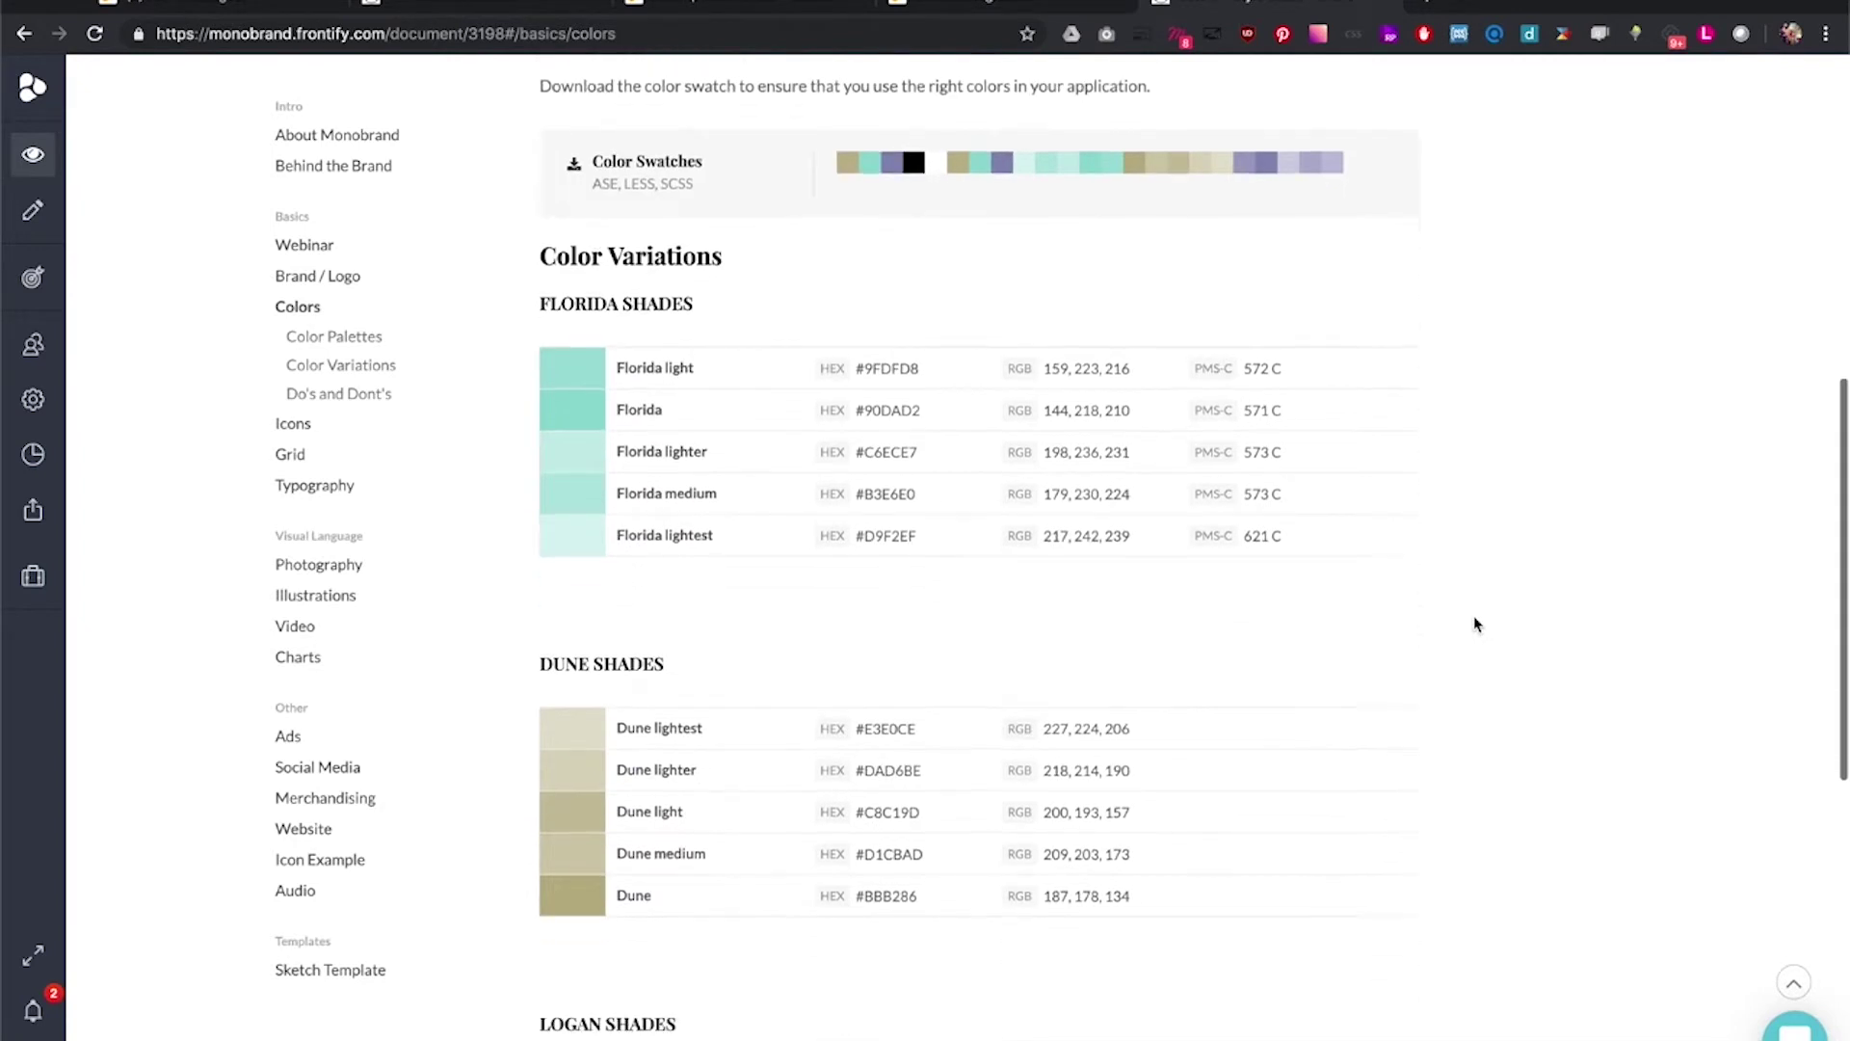
scroll(1477, 623, down, 5)
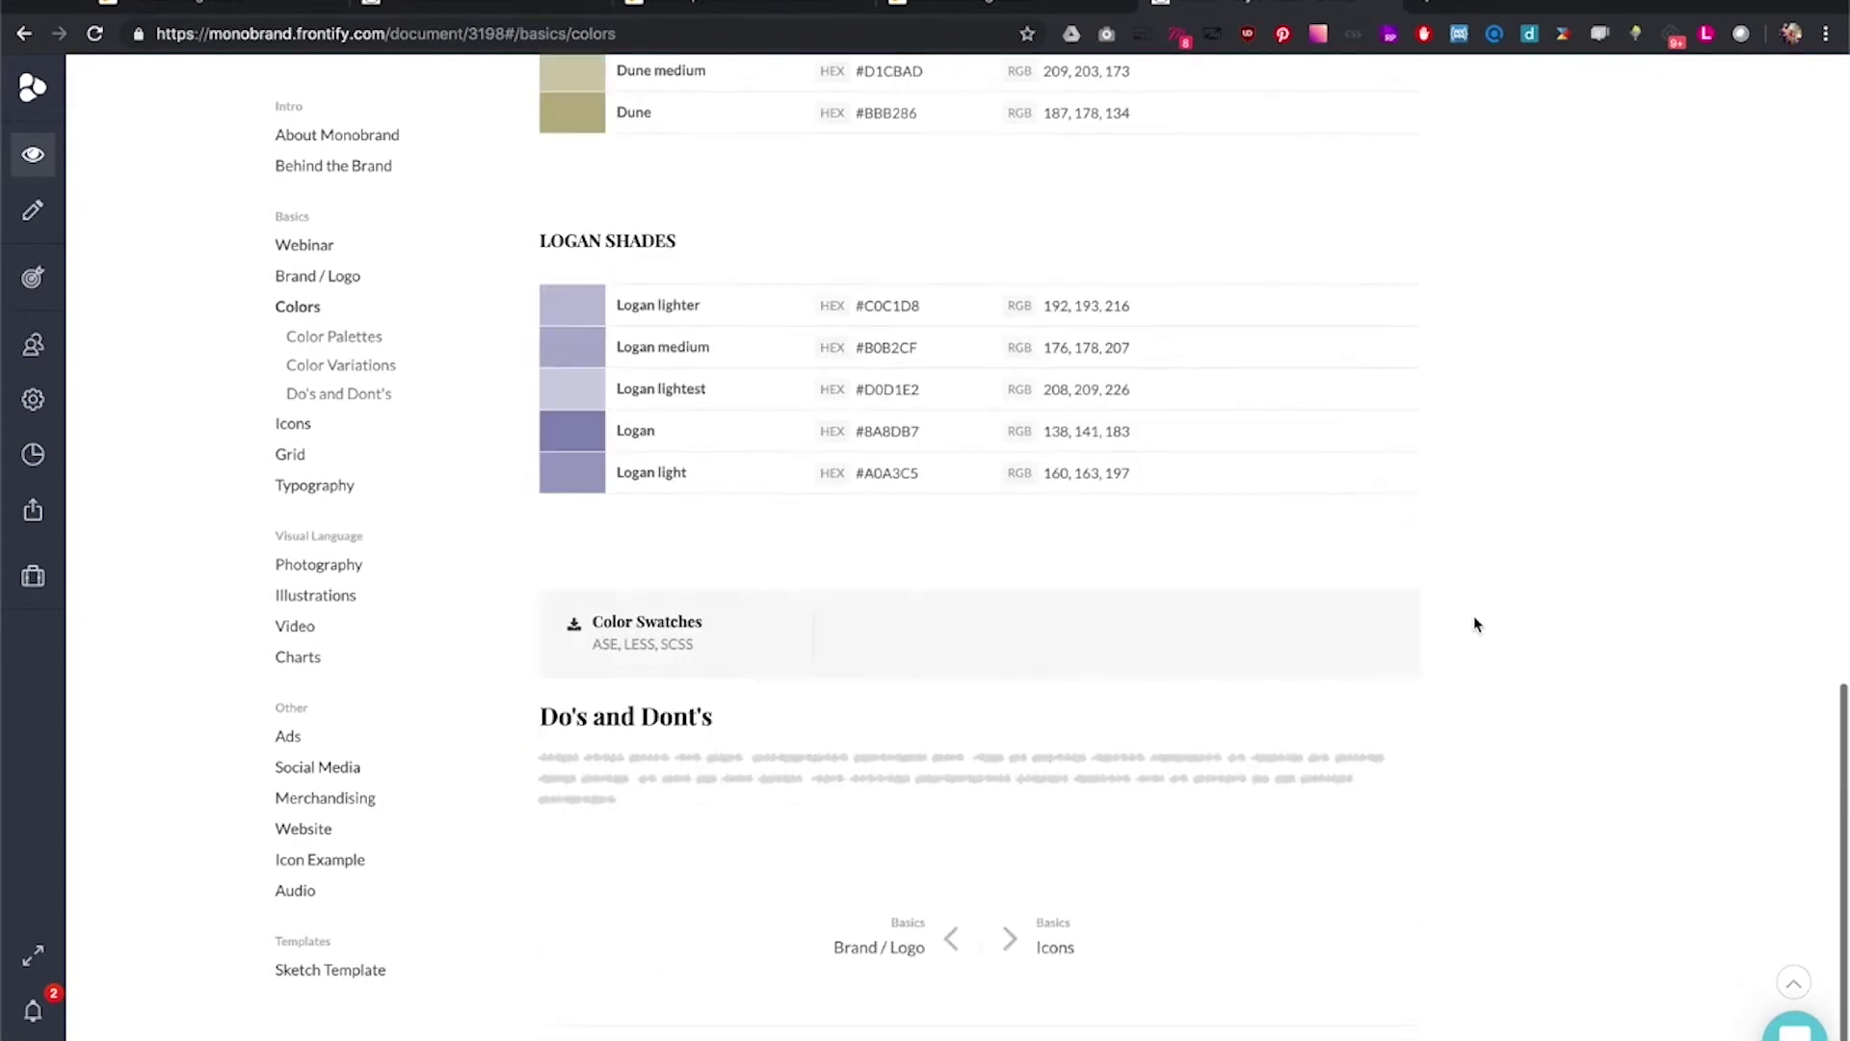
scroll(1477, 622, up, 5)
scroll(1475, 619, up, 10)
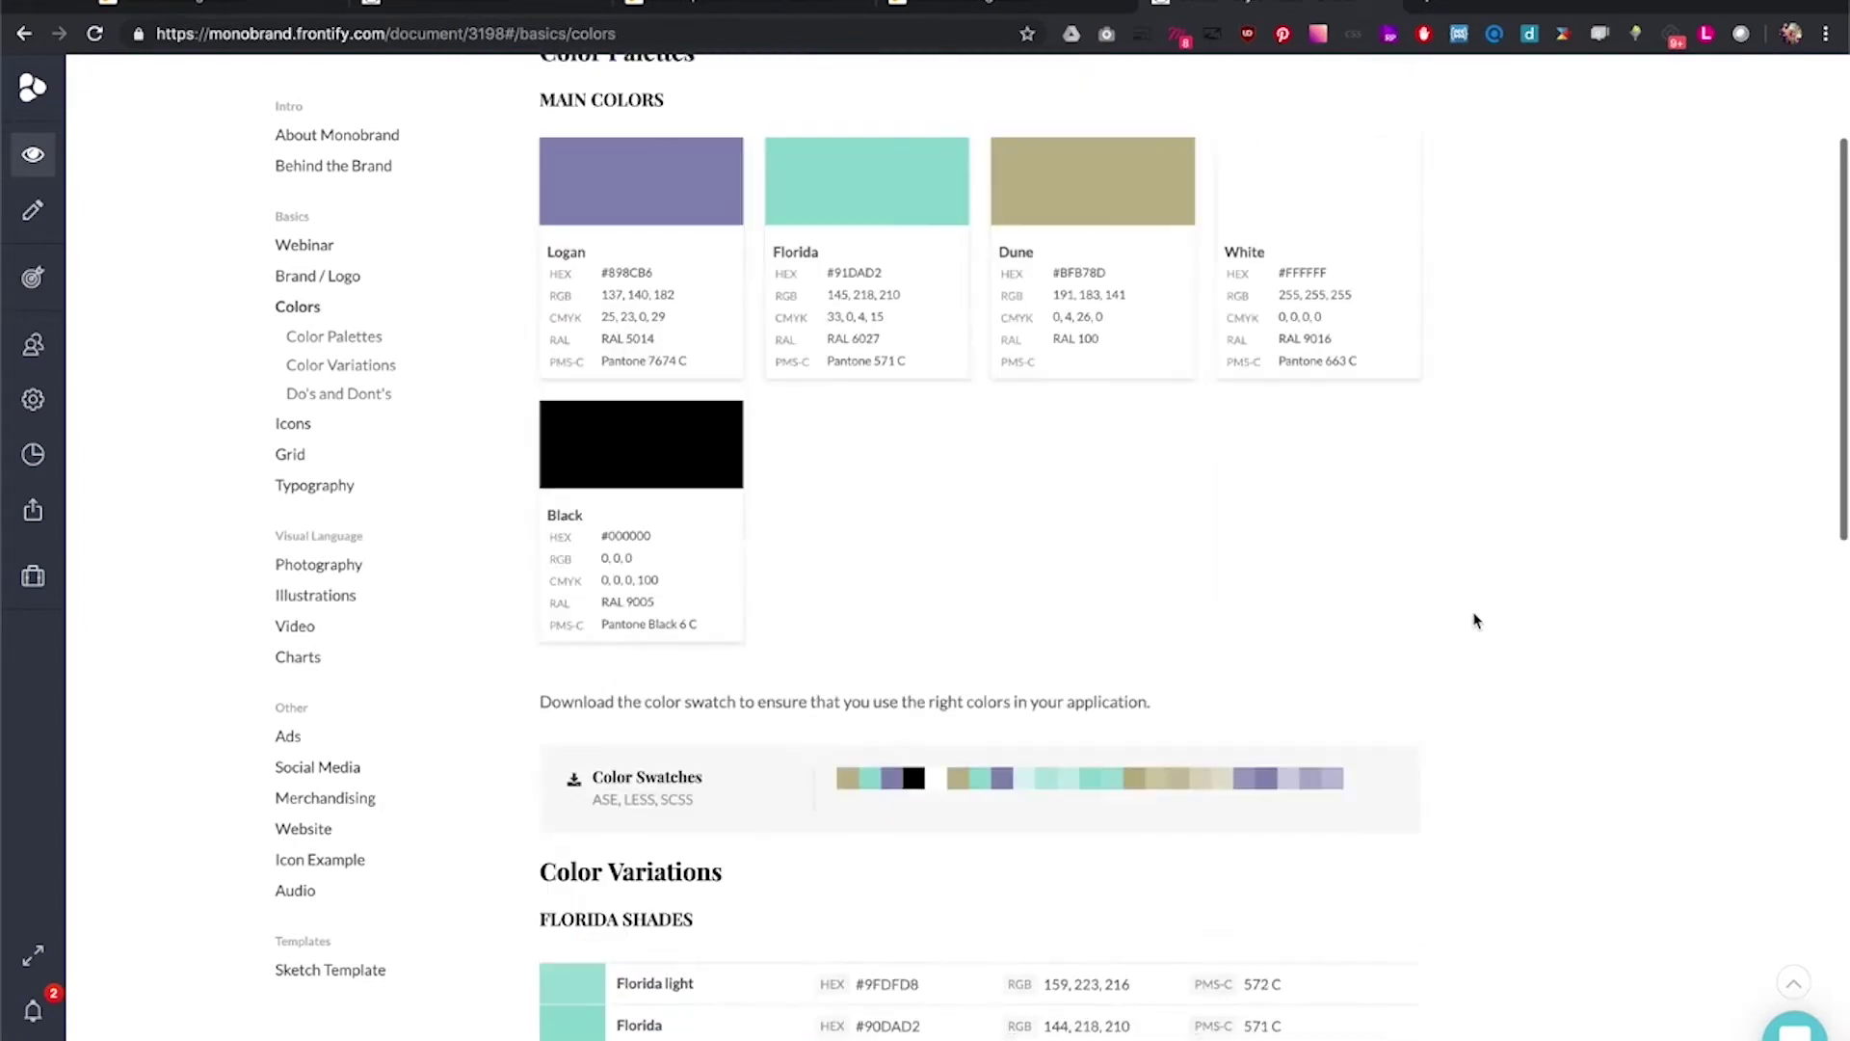
Step: Open the Typography page of the Style Guide and examine the desktop fonts and the Website Typo Styles
click(339, 487)
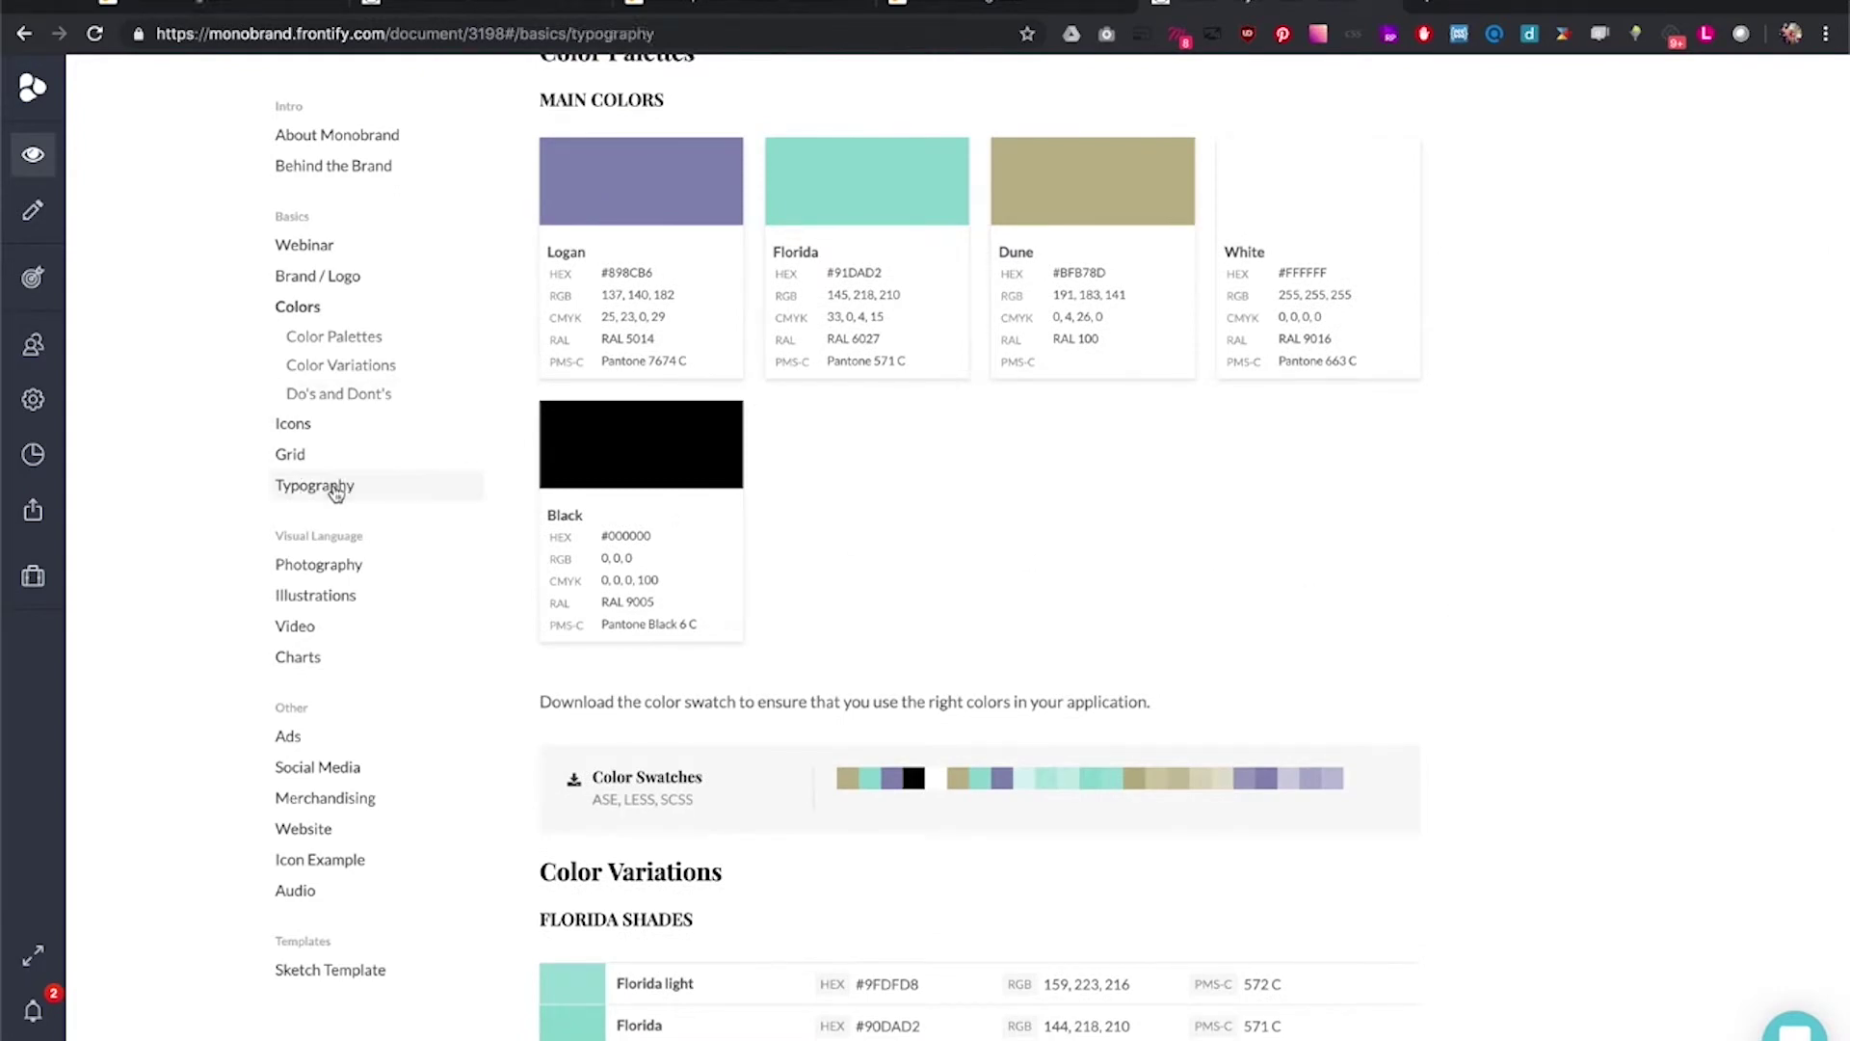
scroll(1619, 675, down, 3)
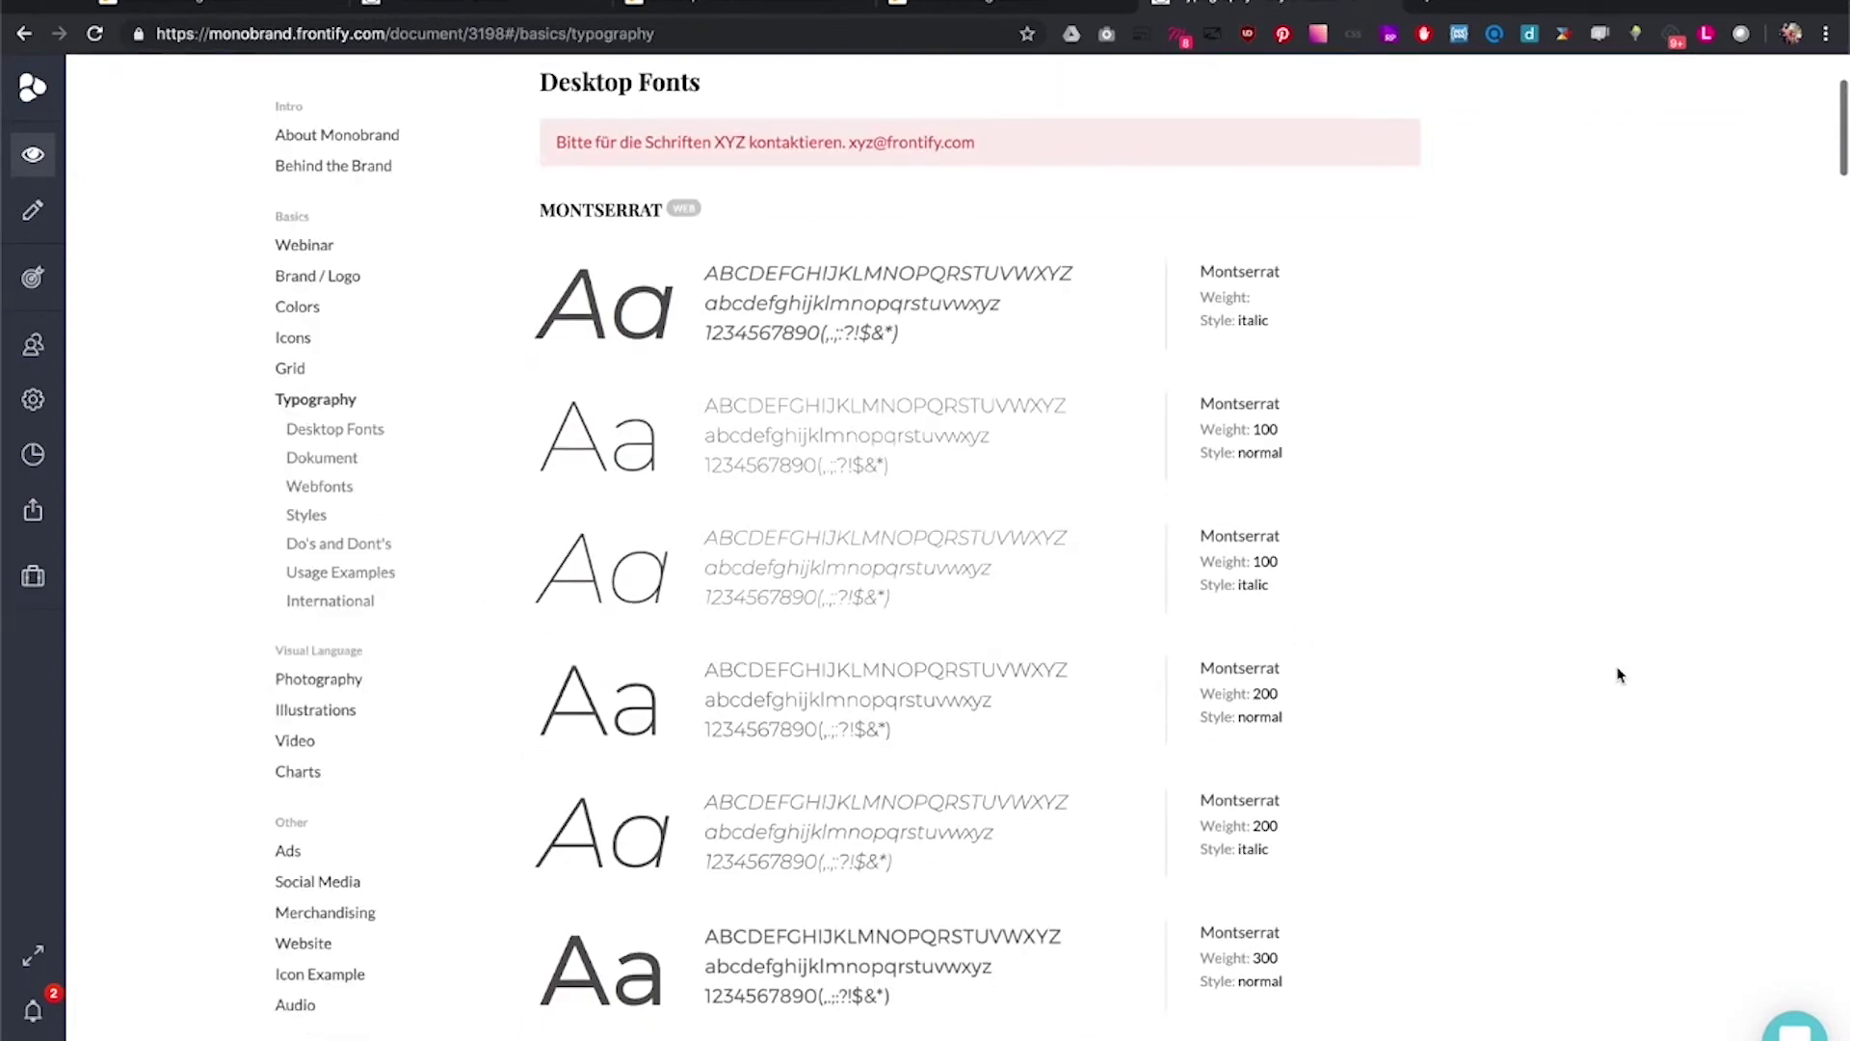
scroll(1620, 675, down, 1)
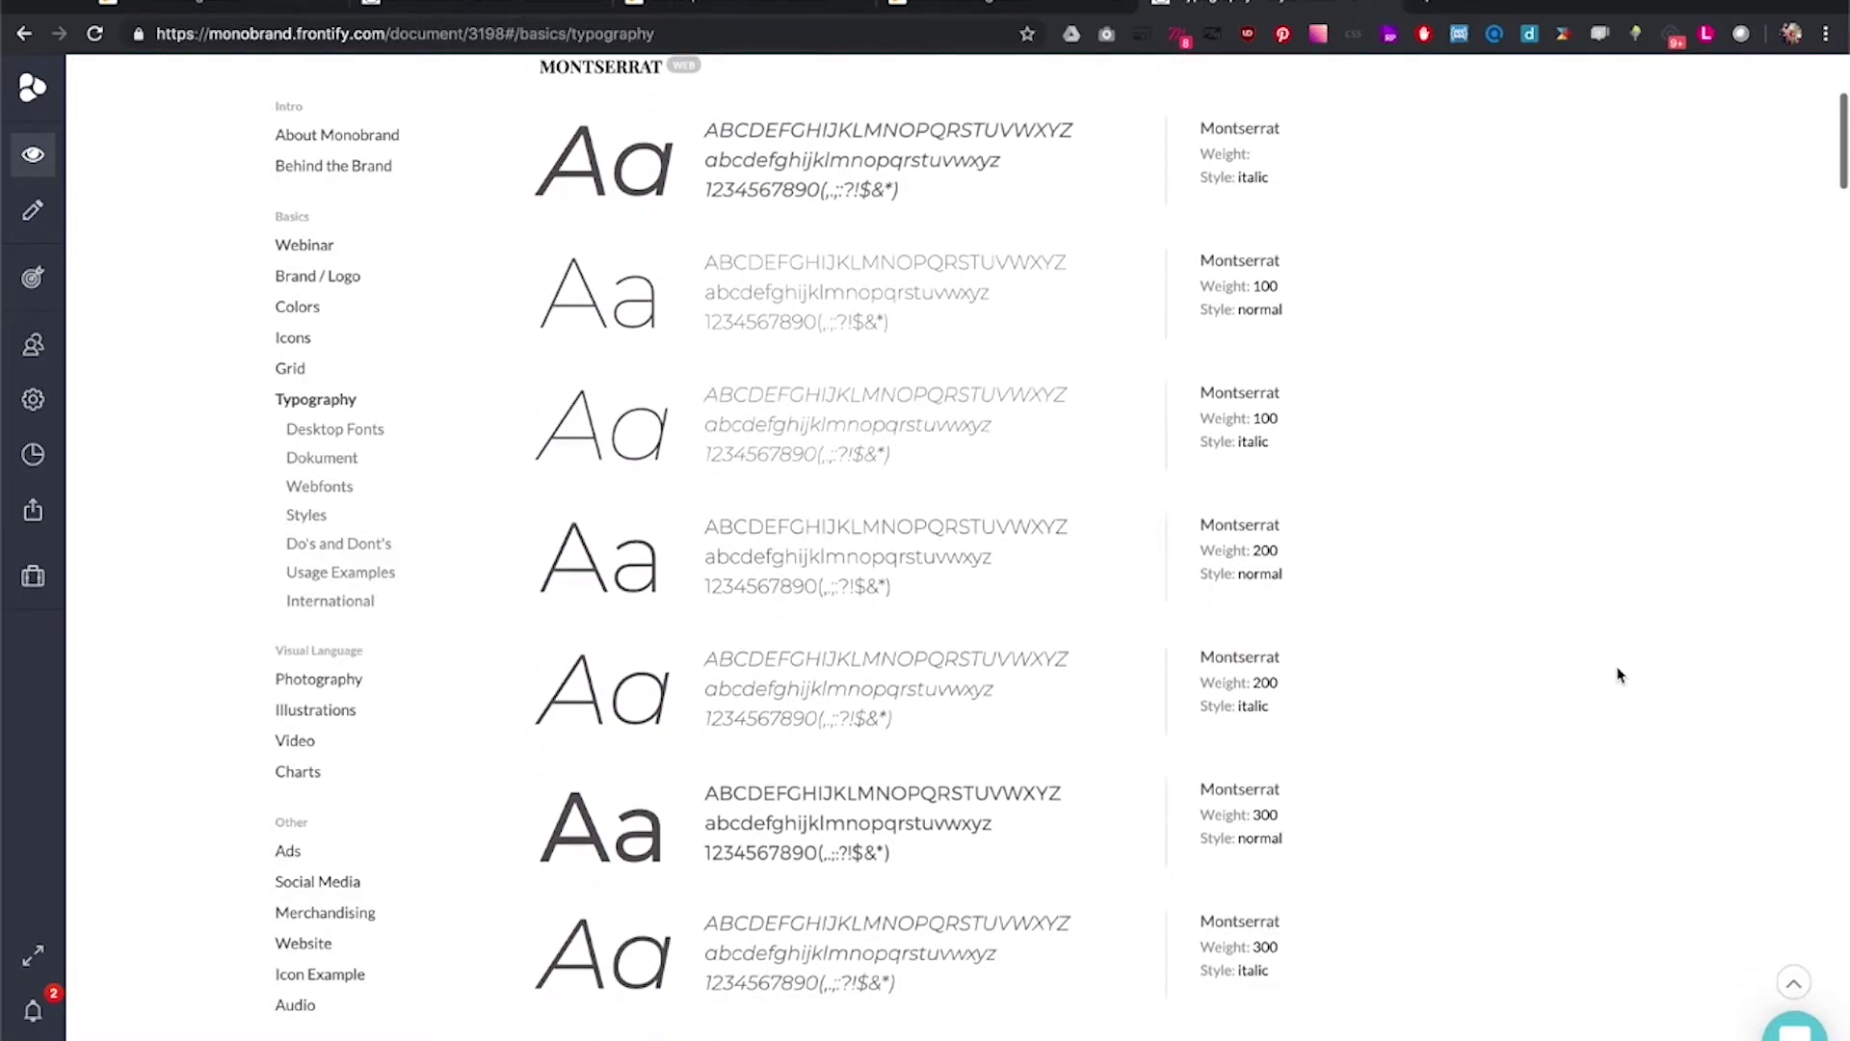
scroll(1493, 645, down, 10)
scroll(1492, 644, down, 15)
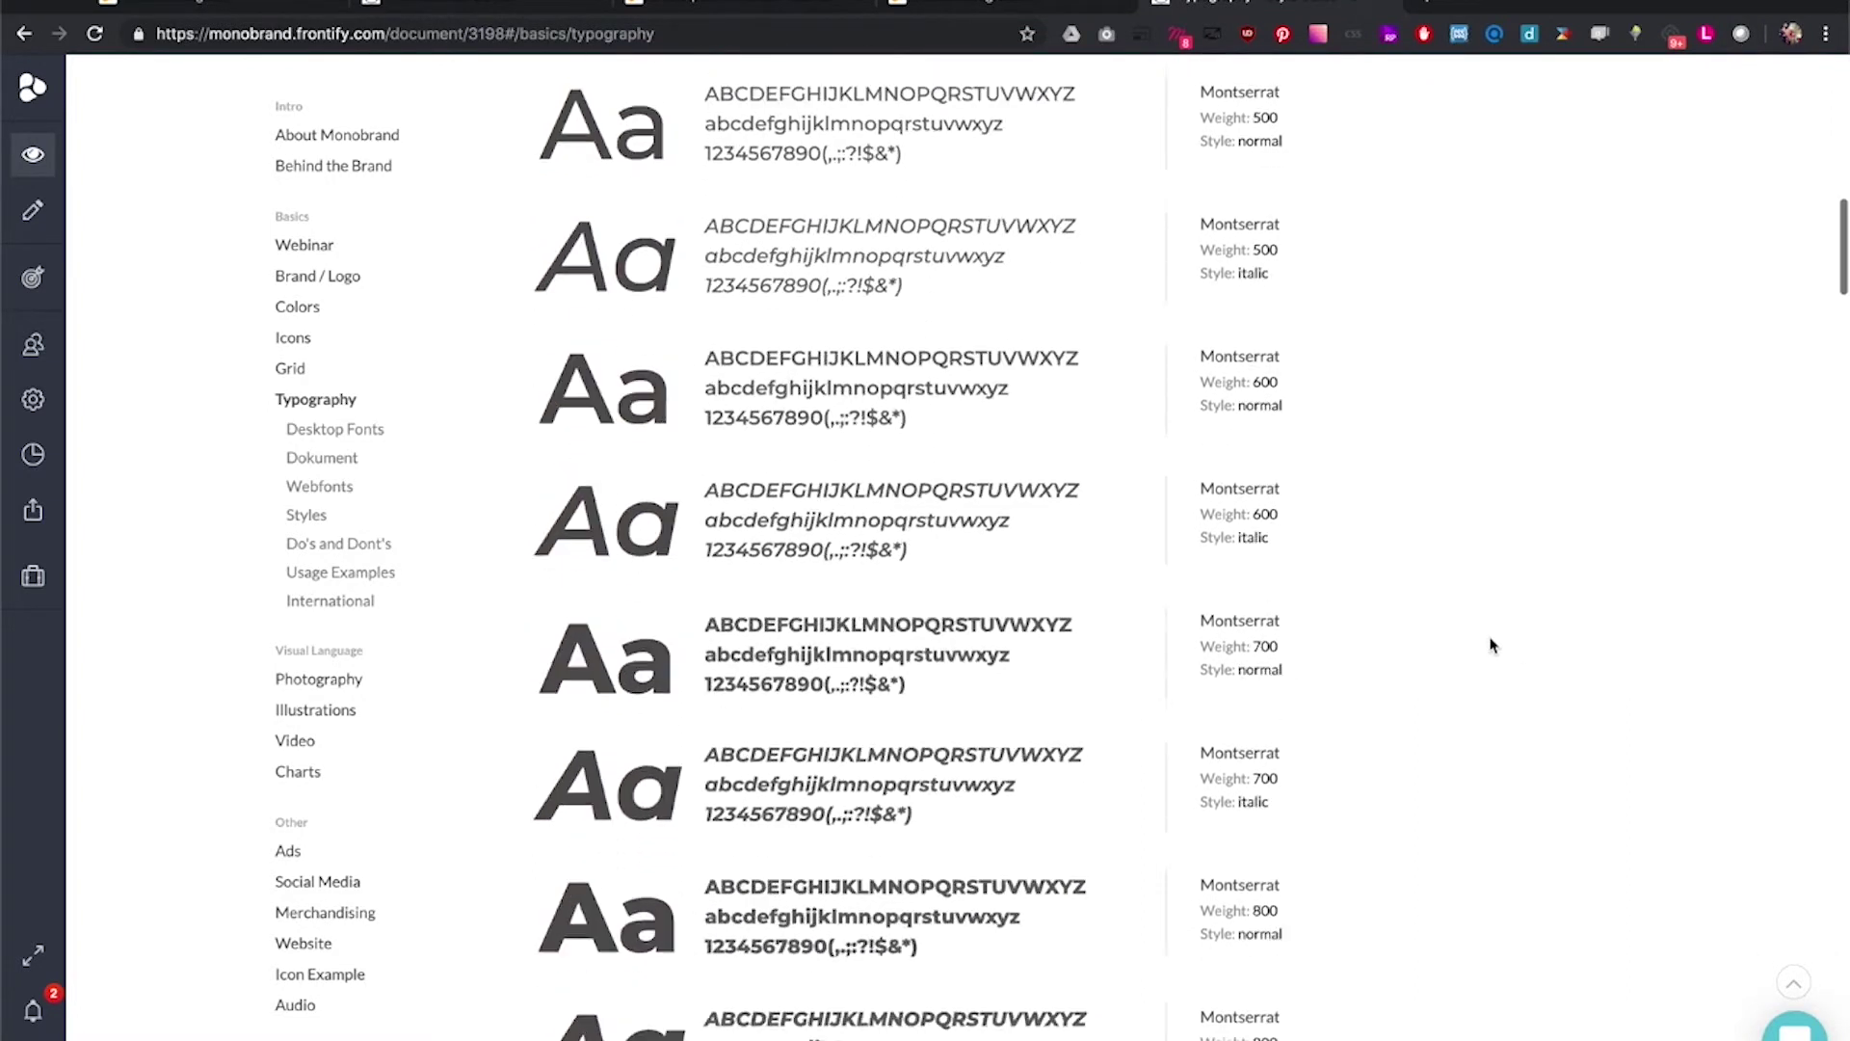
scroll(1492, 645, down, 15)
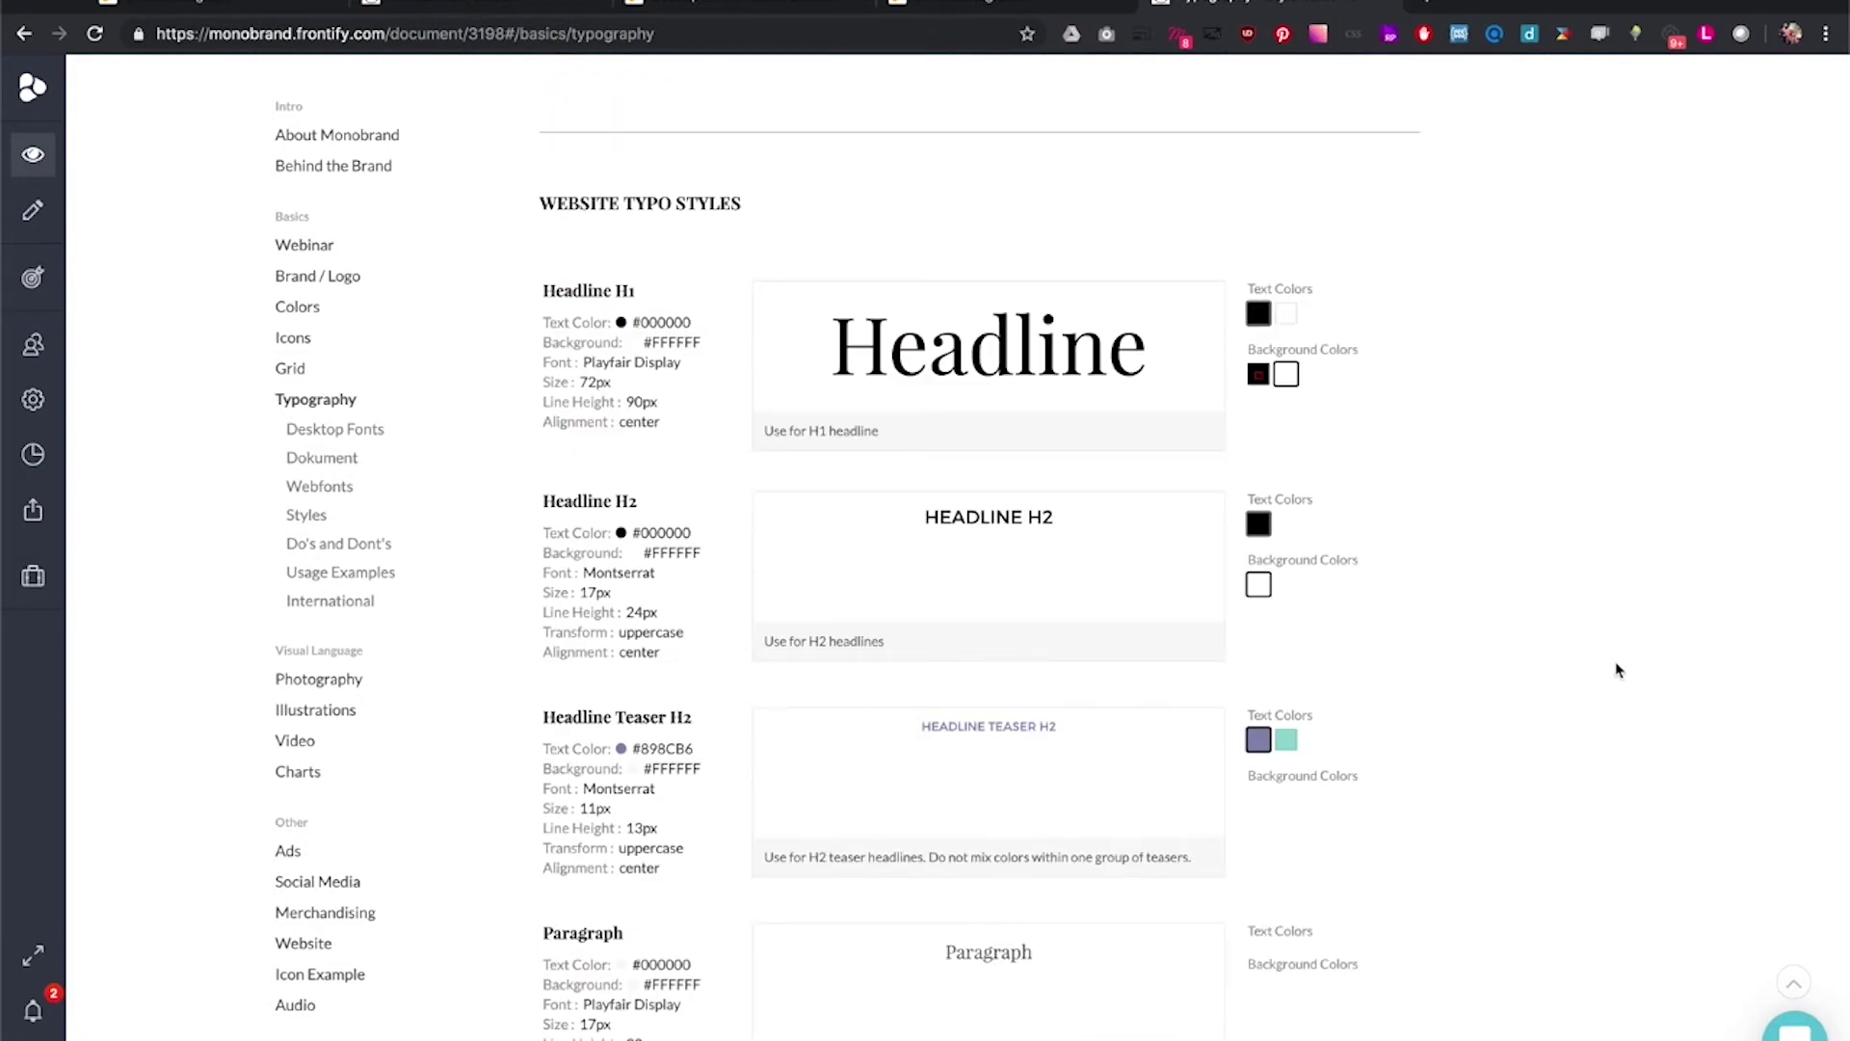
scroll(1410, 424, down, 2)
scroll(1410, 424, down, 5)
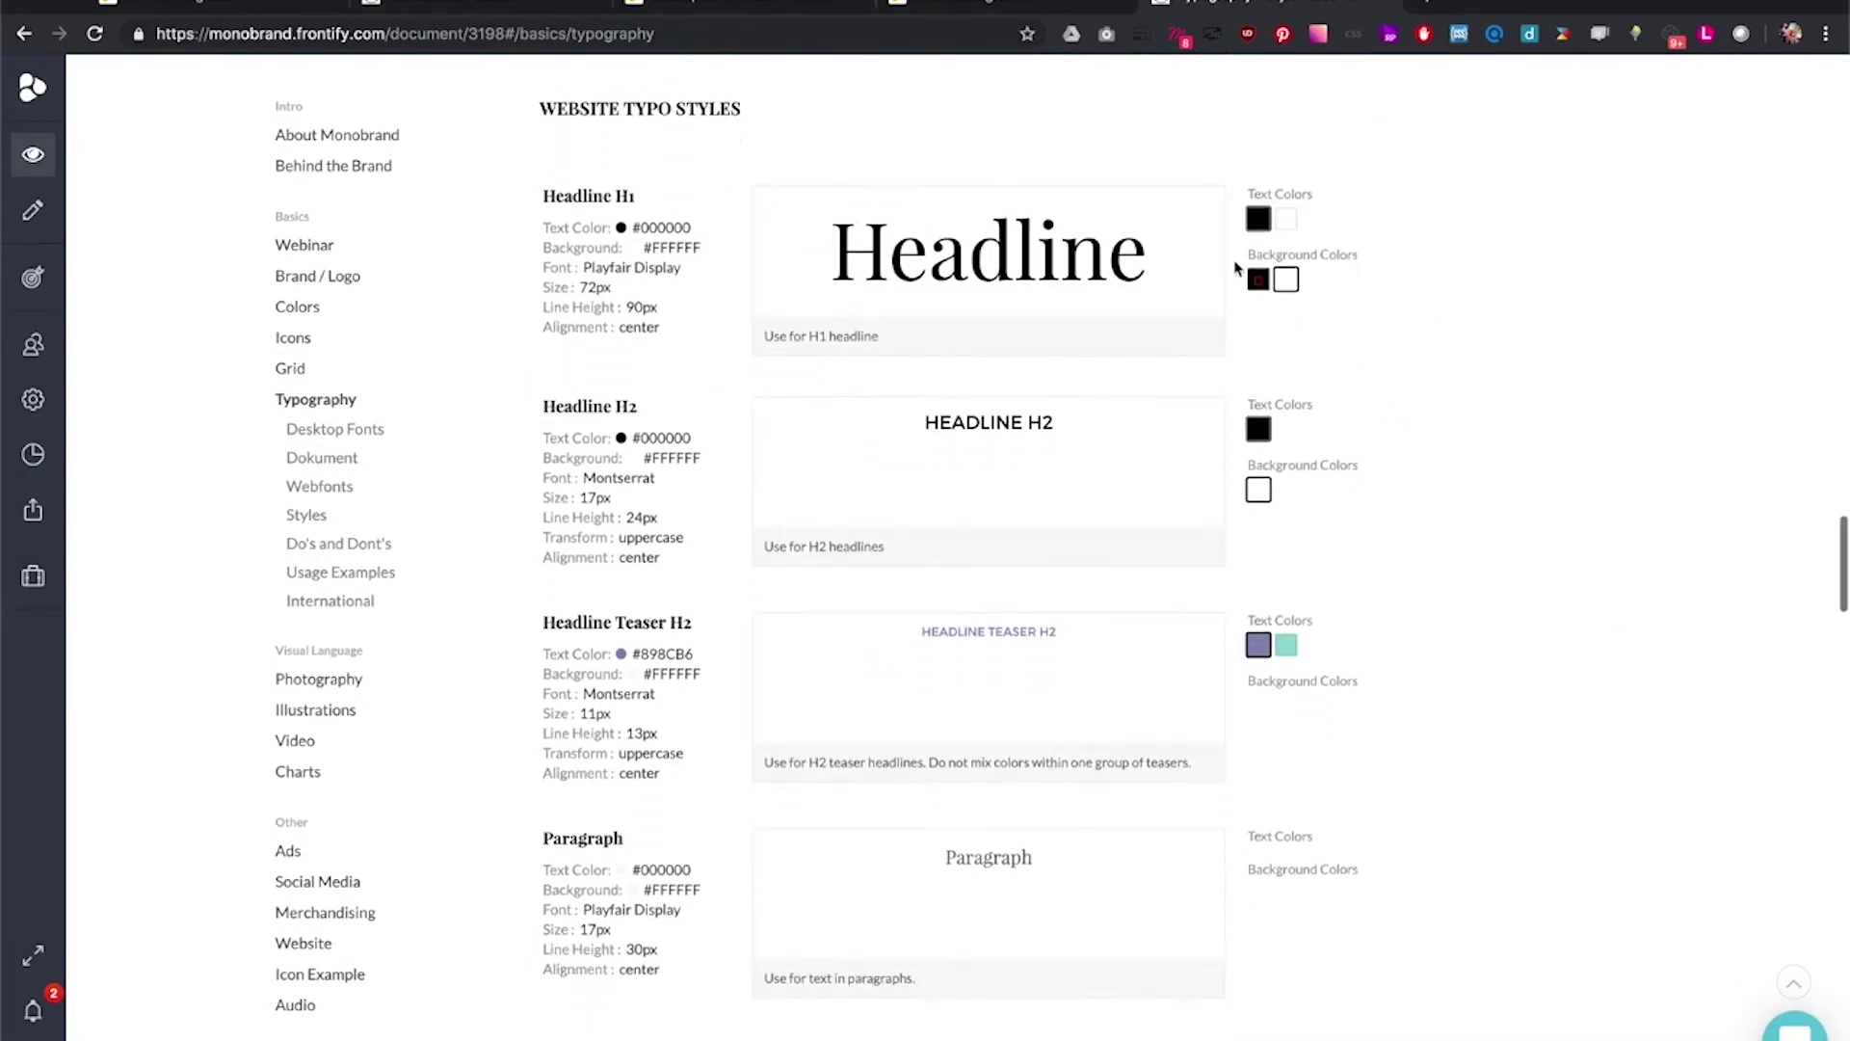
Step: Review the Website Typo Styles again and look through the Montserrat weights up to the start of the Typography page
scroll(1559, 607, up, 1)
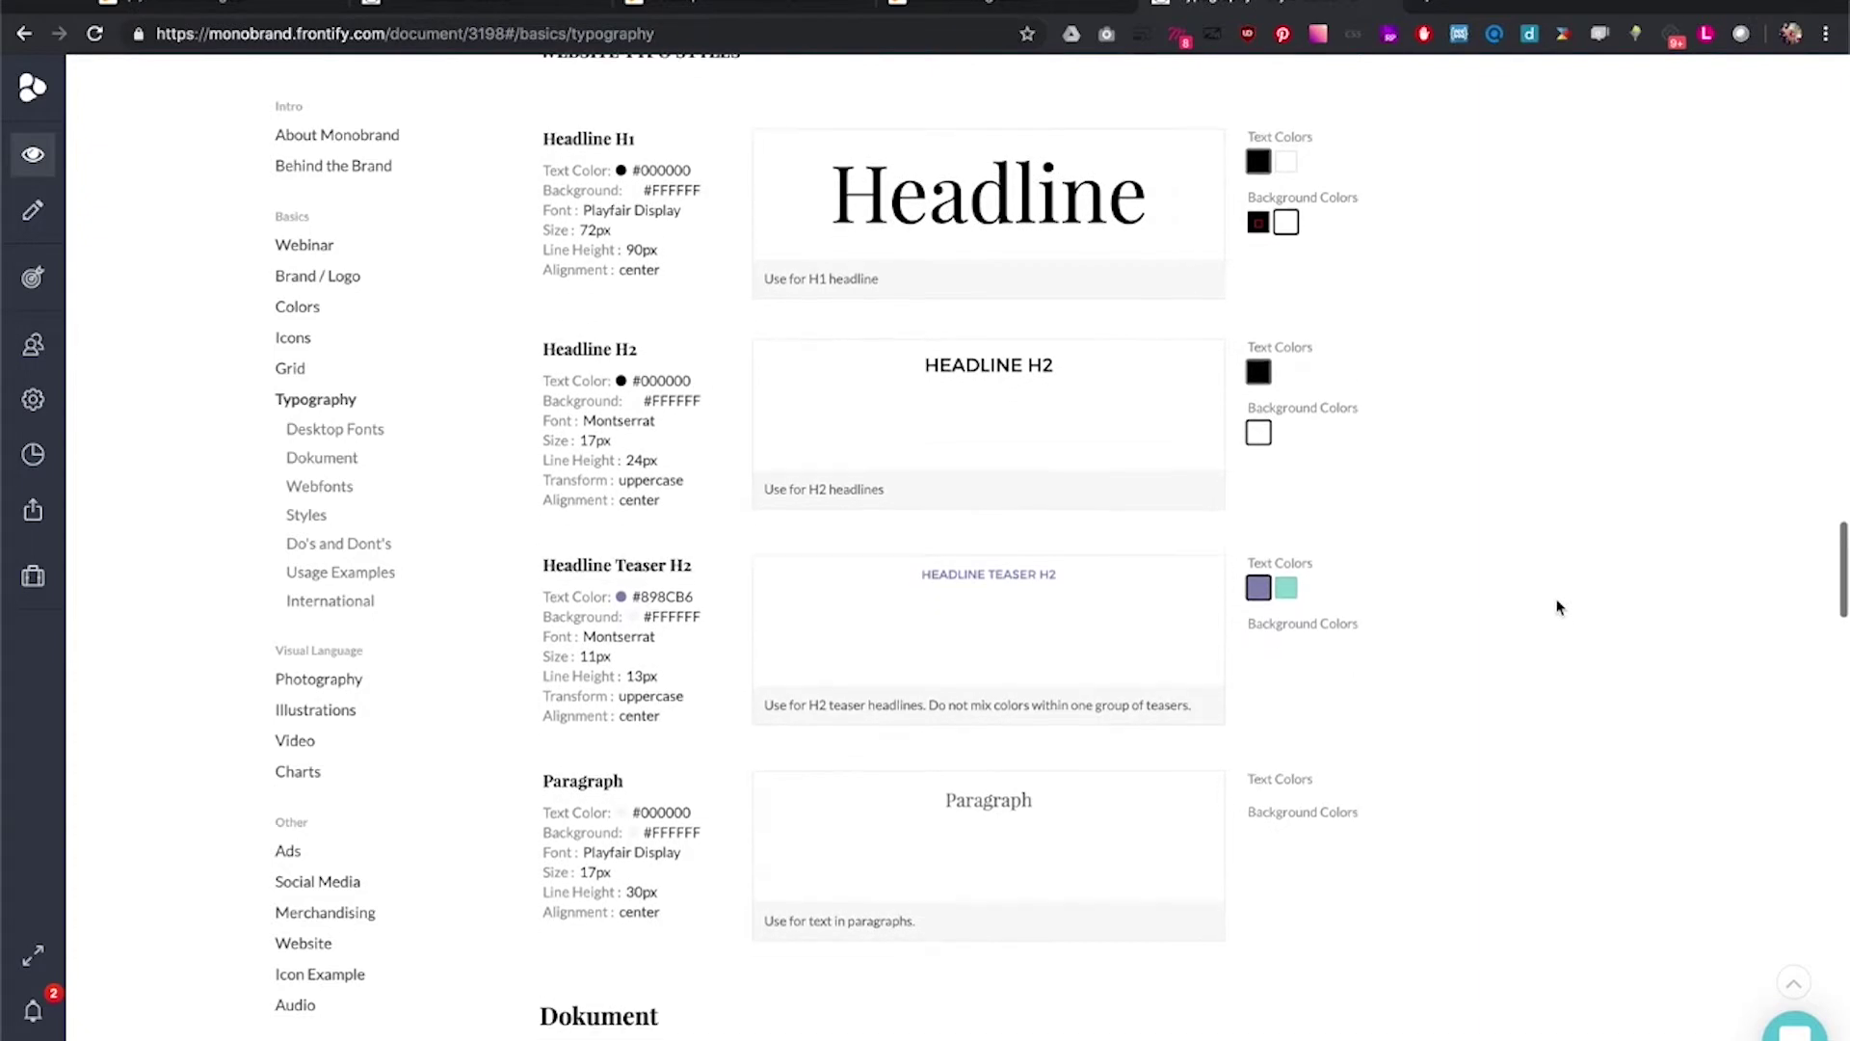
scroll(1559, 607, down, 1)
scroll(1558, 607, up, 1)
scroll(1558, 608, up, 1)
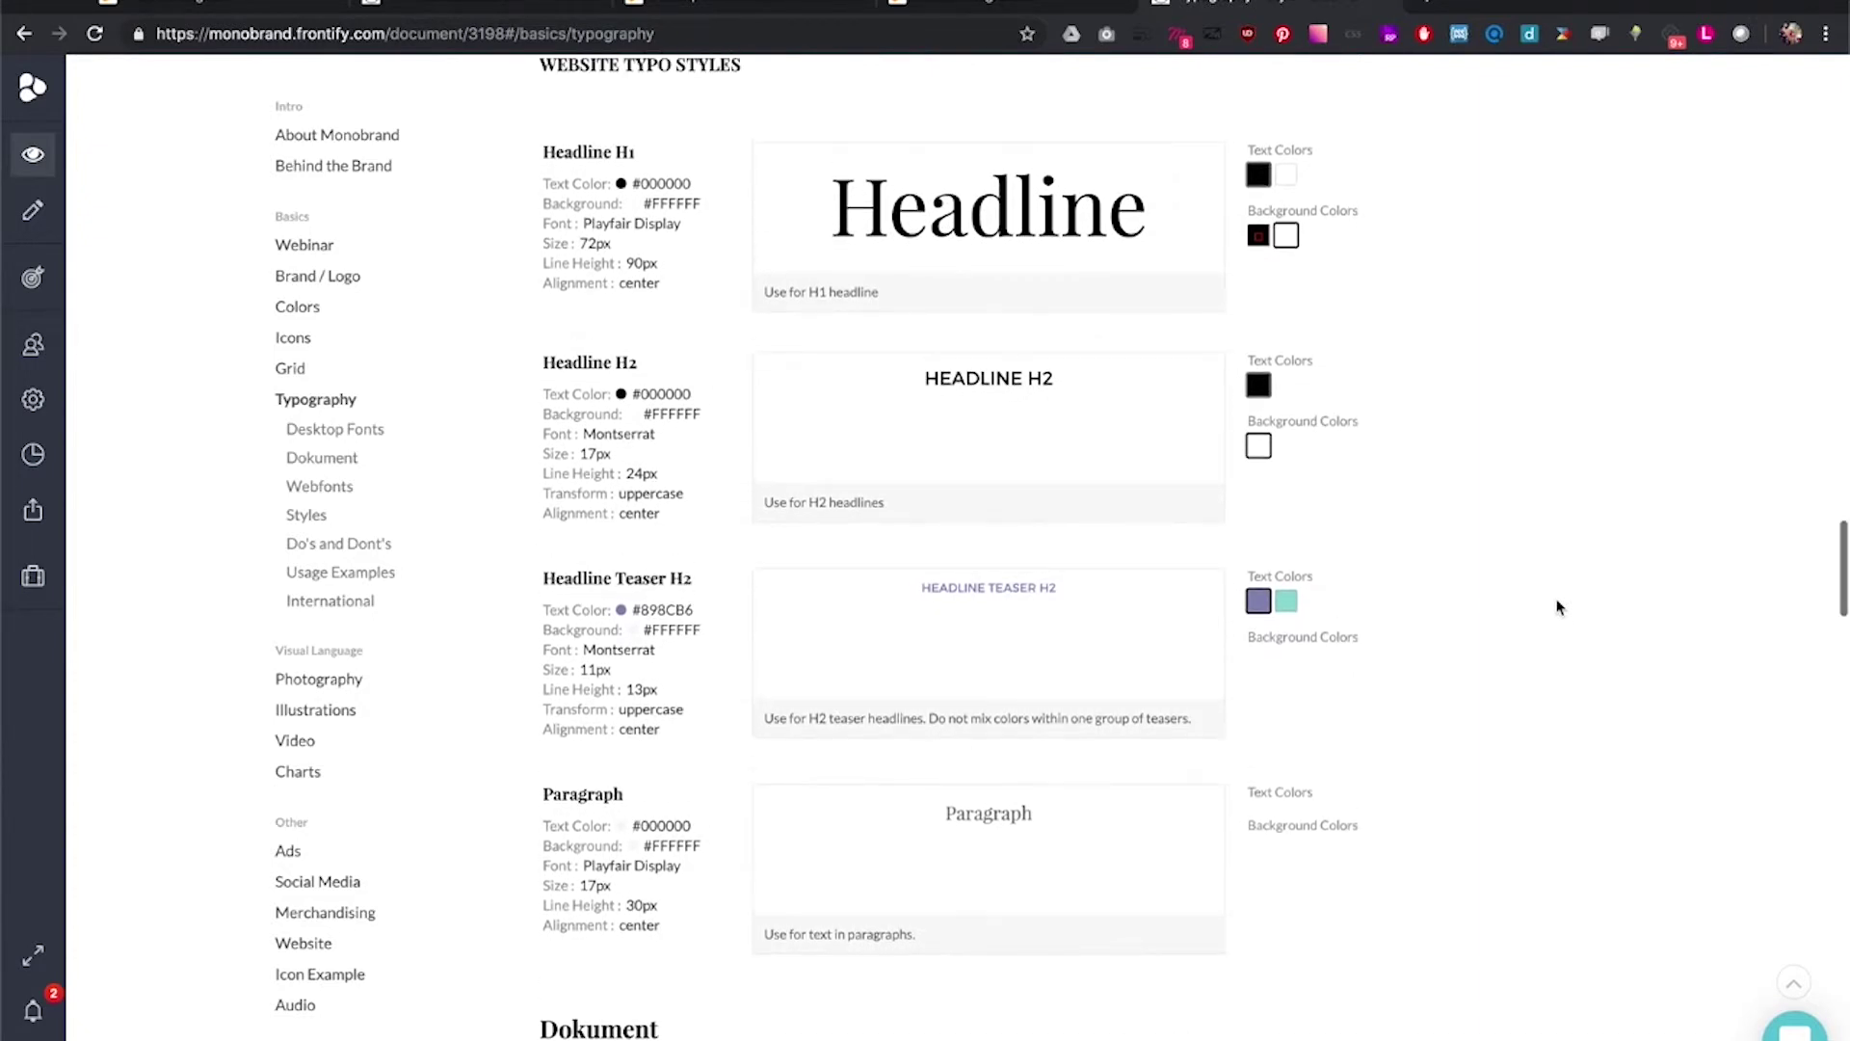
scroll(421, 575, down, 1)
scroll(424, 852, down, 3)
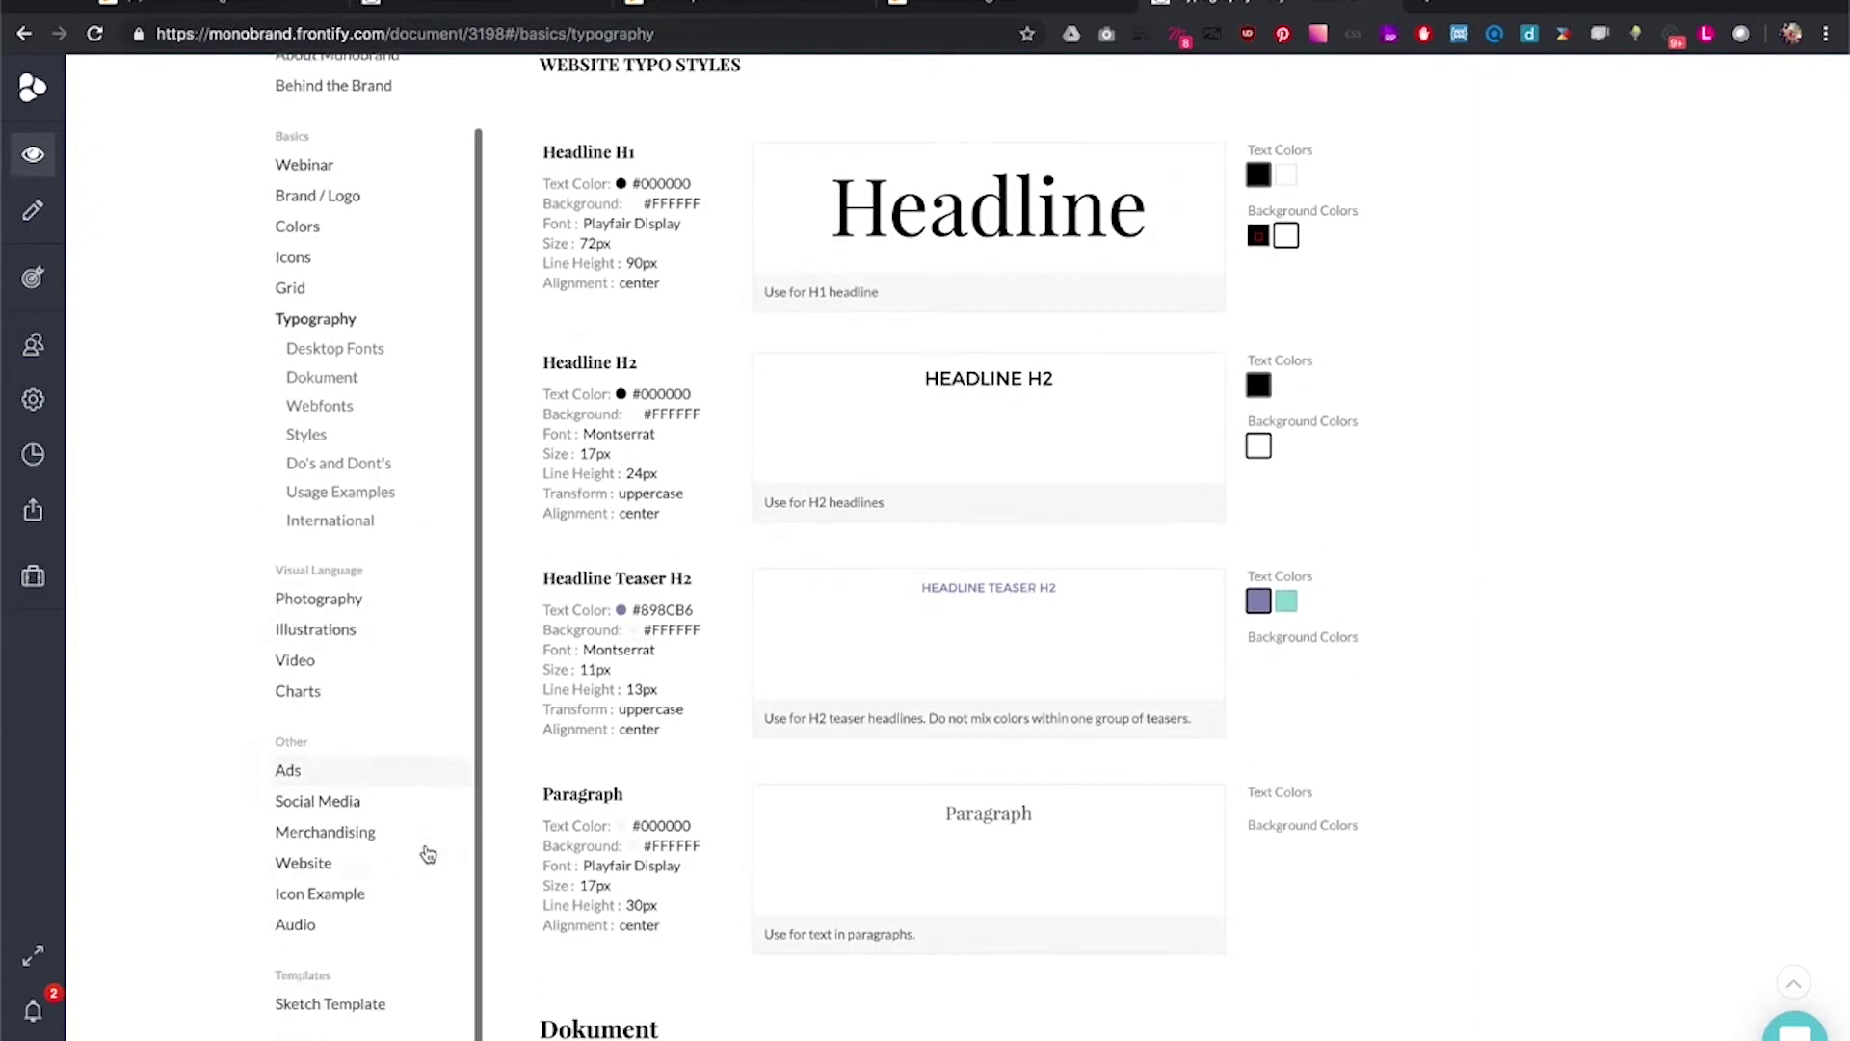
scroll(424, 852, up, 4)
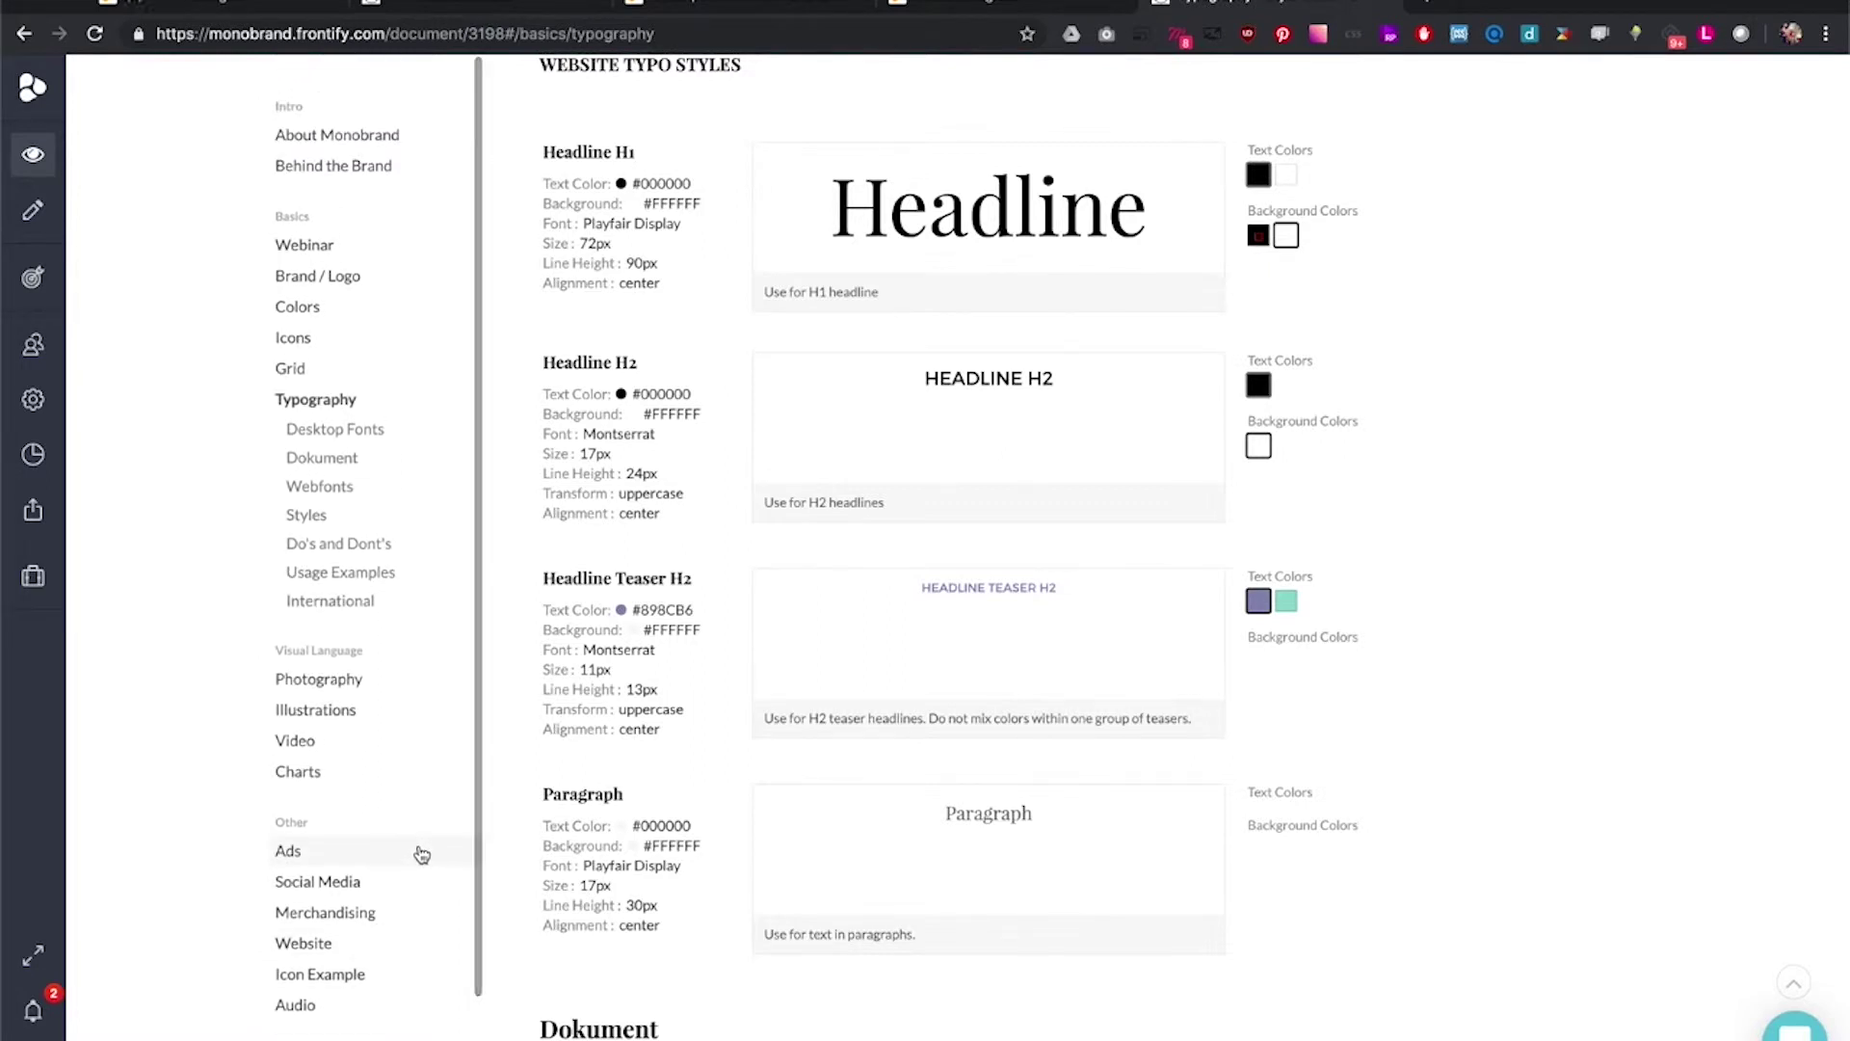
scroll(1317, 719, down, 15)
scroll(1357, 713, up, 2)
scroll(1357, 712, up, 20)
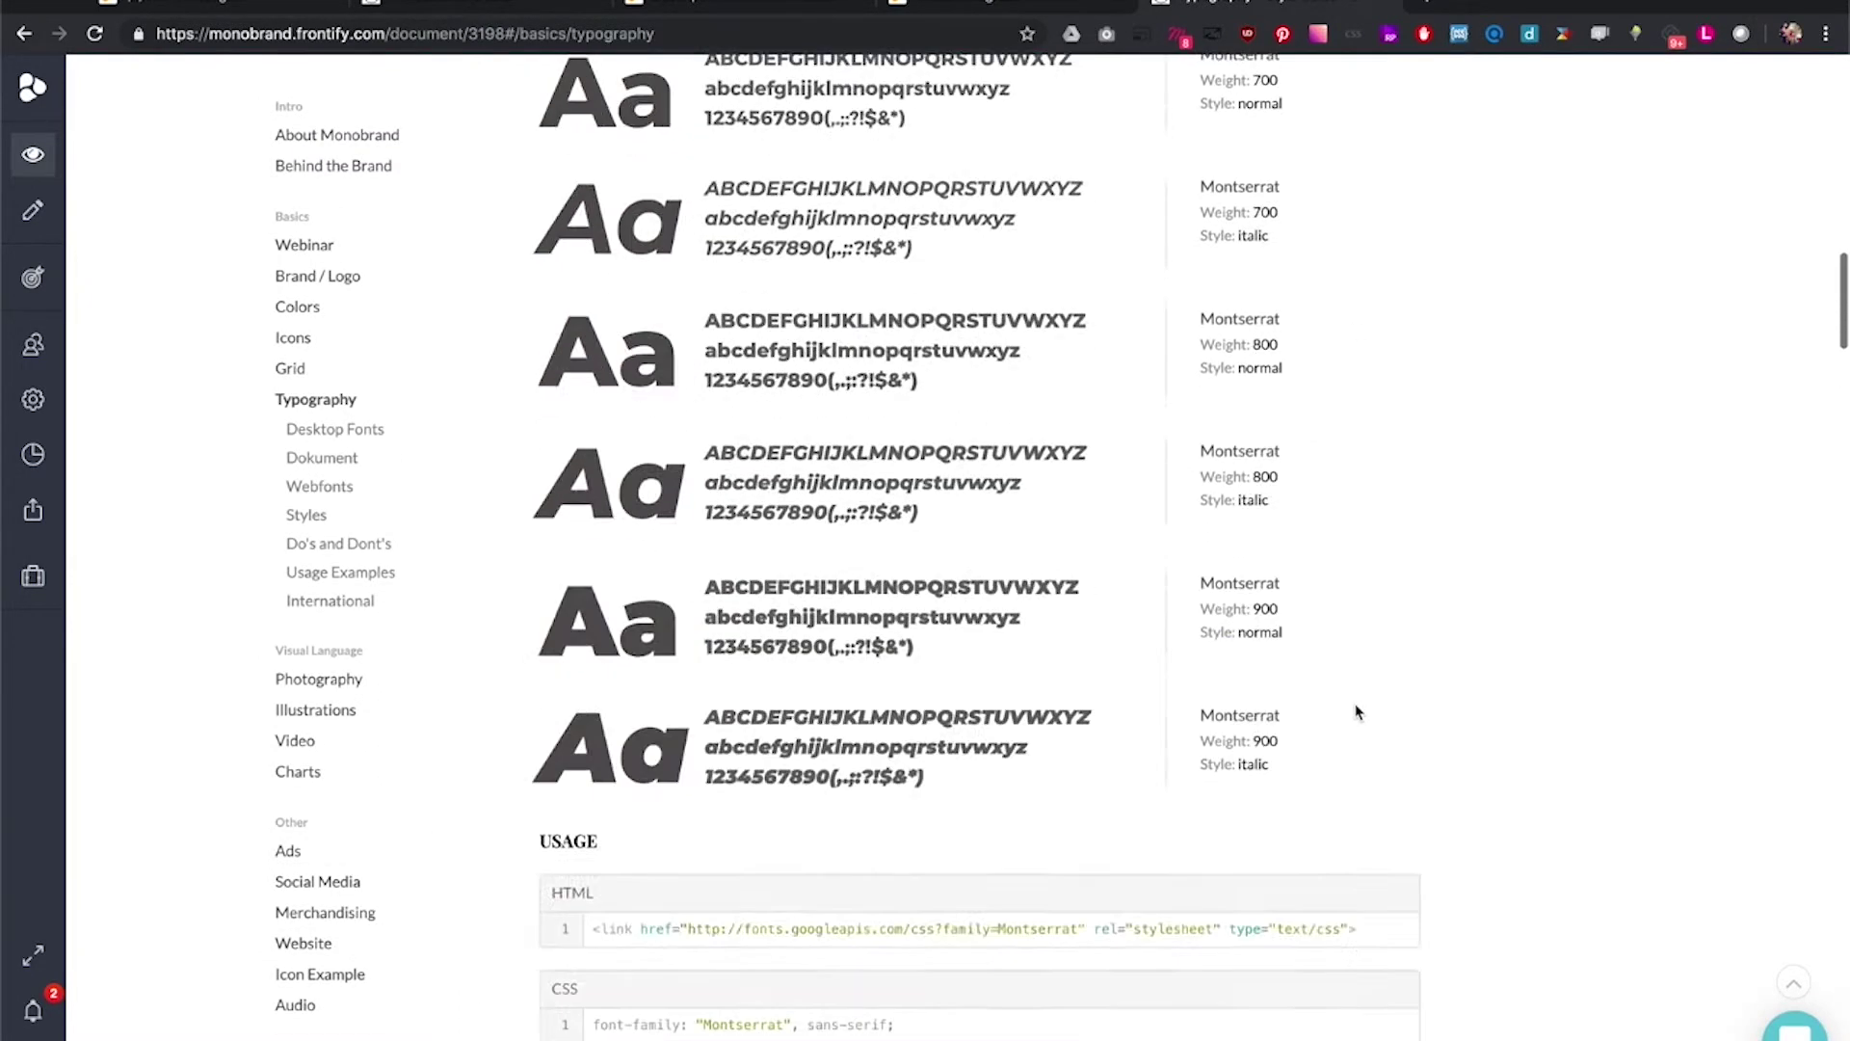
scroll(328, 352, up, 1)
scroll(242, 372, up, 10)
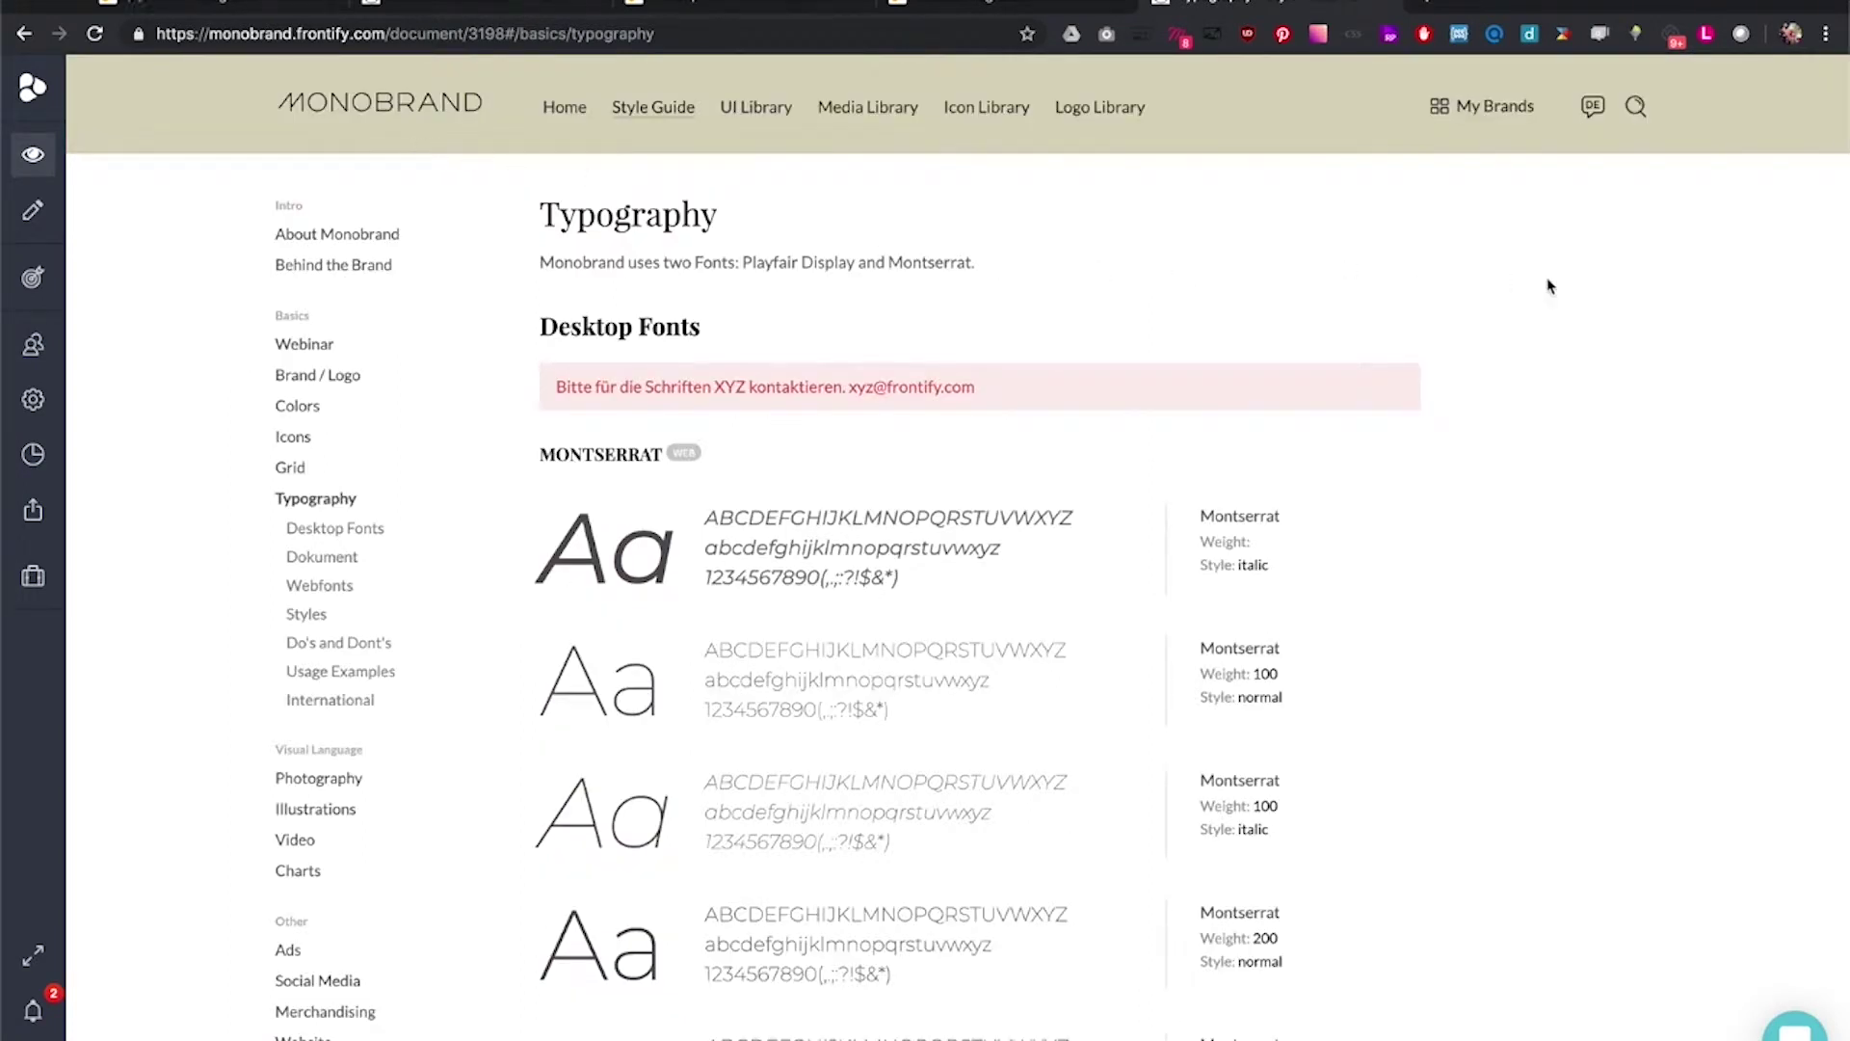
Step: Open the Monobrand projects overview in the browser, and show the Web Design source files in Sketch's Frontify plugin
click(37, 584)
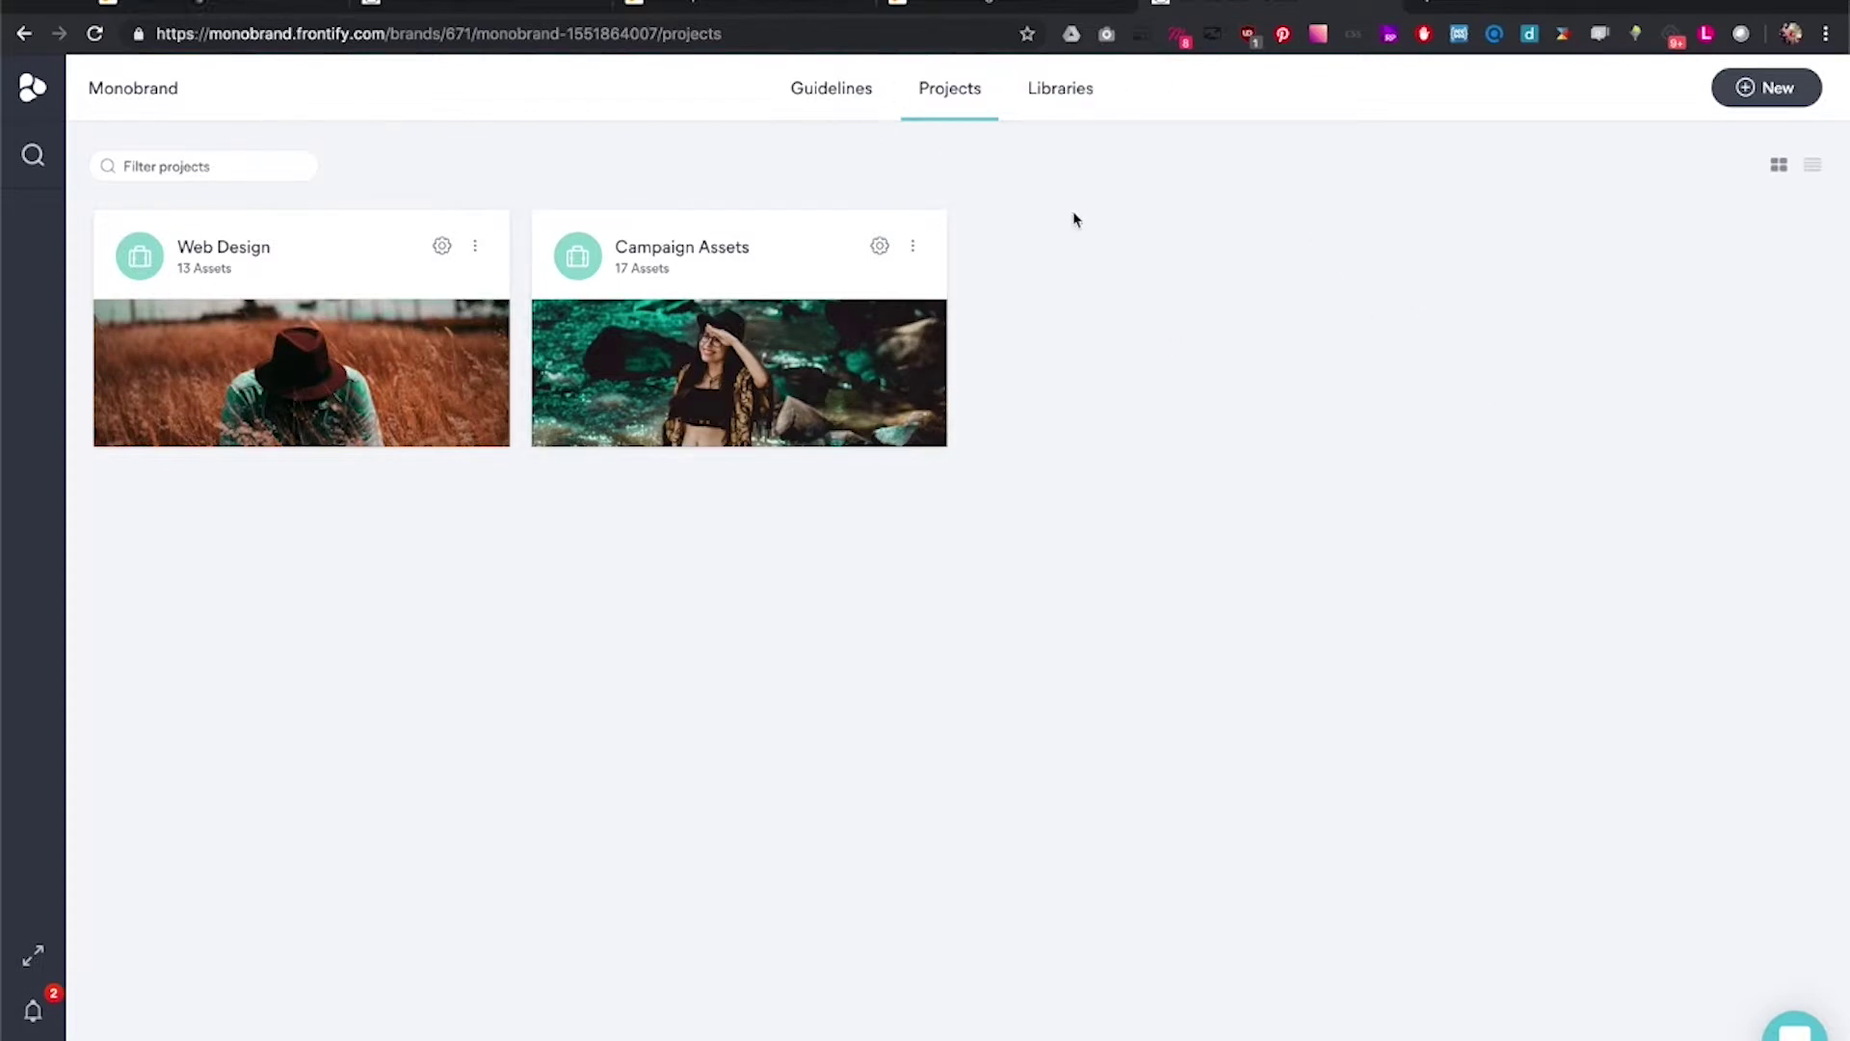
key(super+Tab)
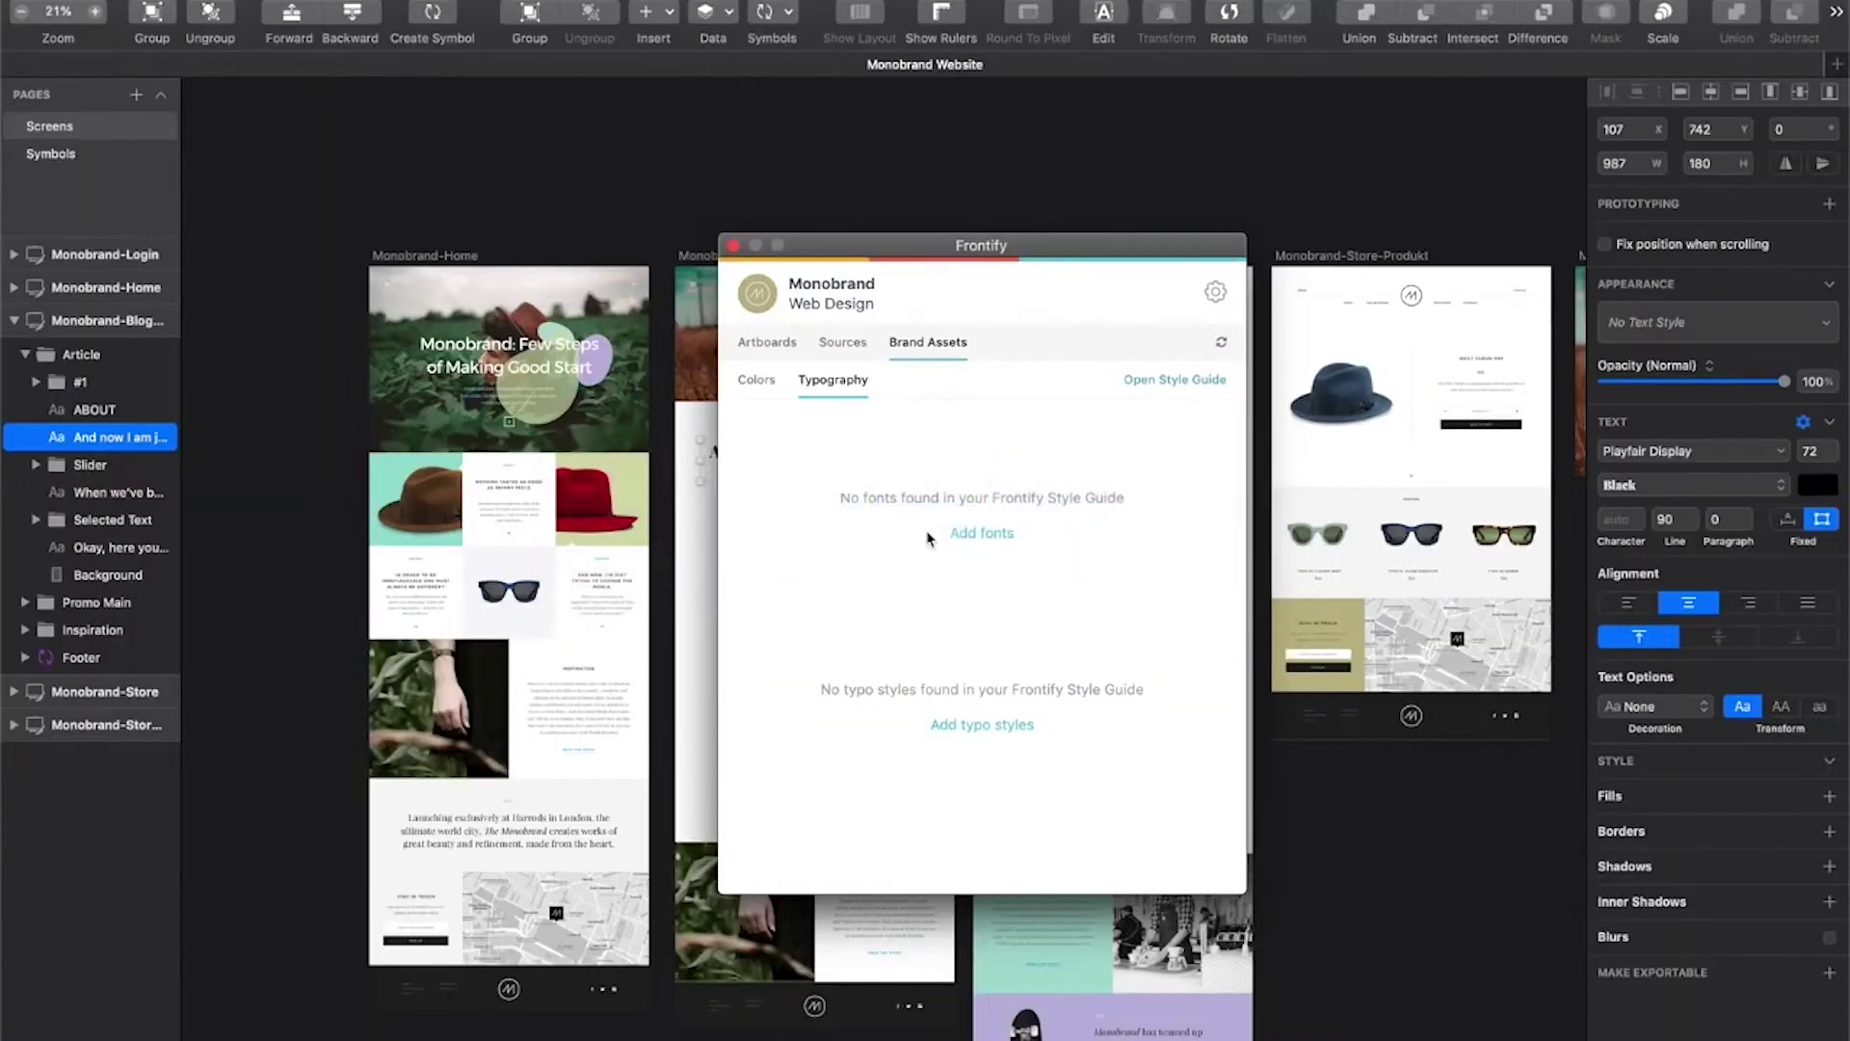
click(767, 344)
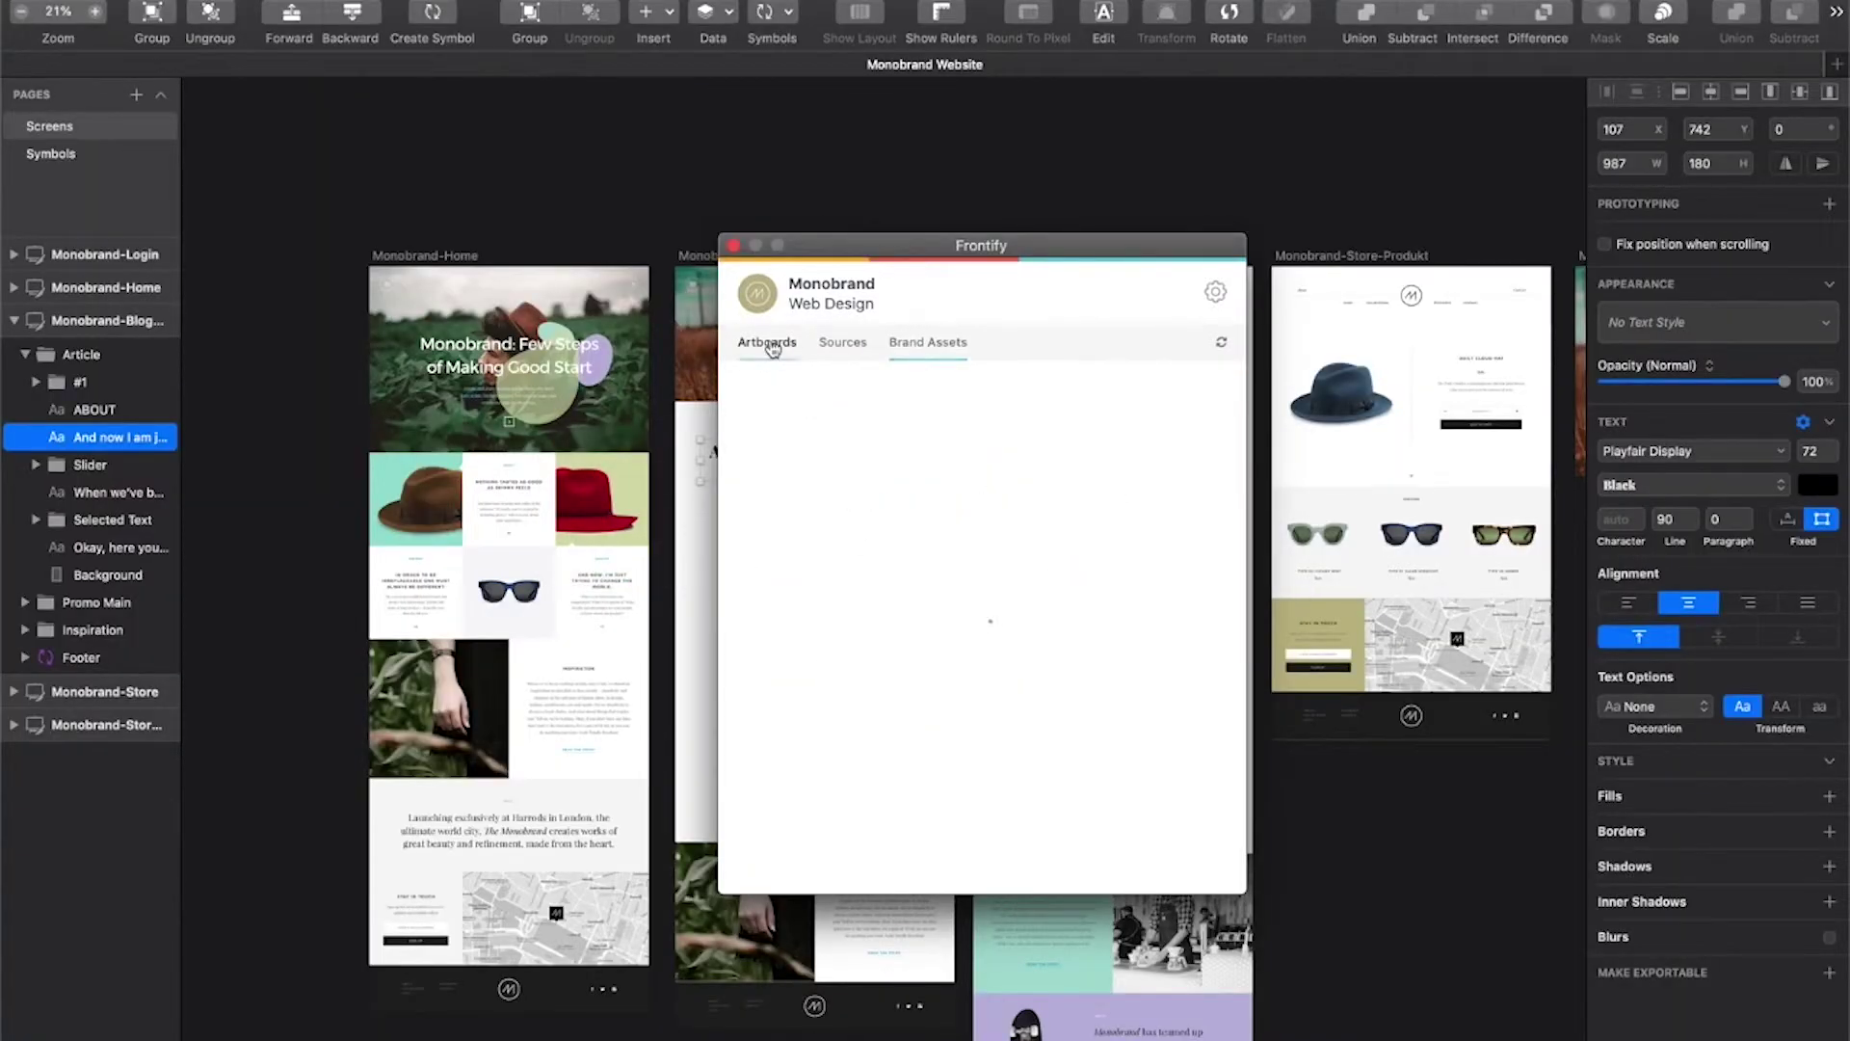
drag(862, 236, 980, 137)
click(959, 237)
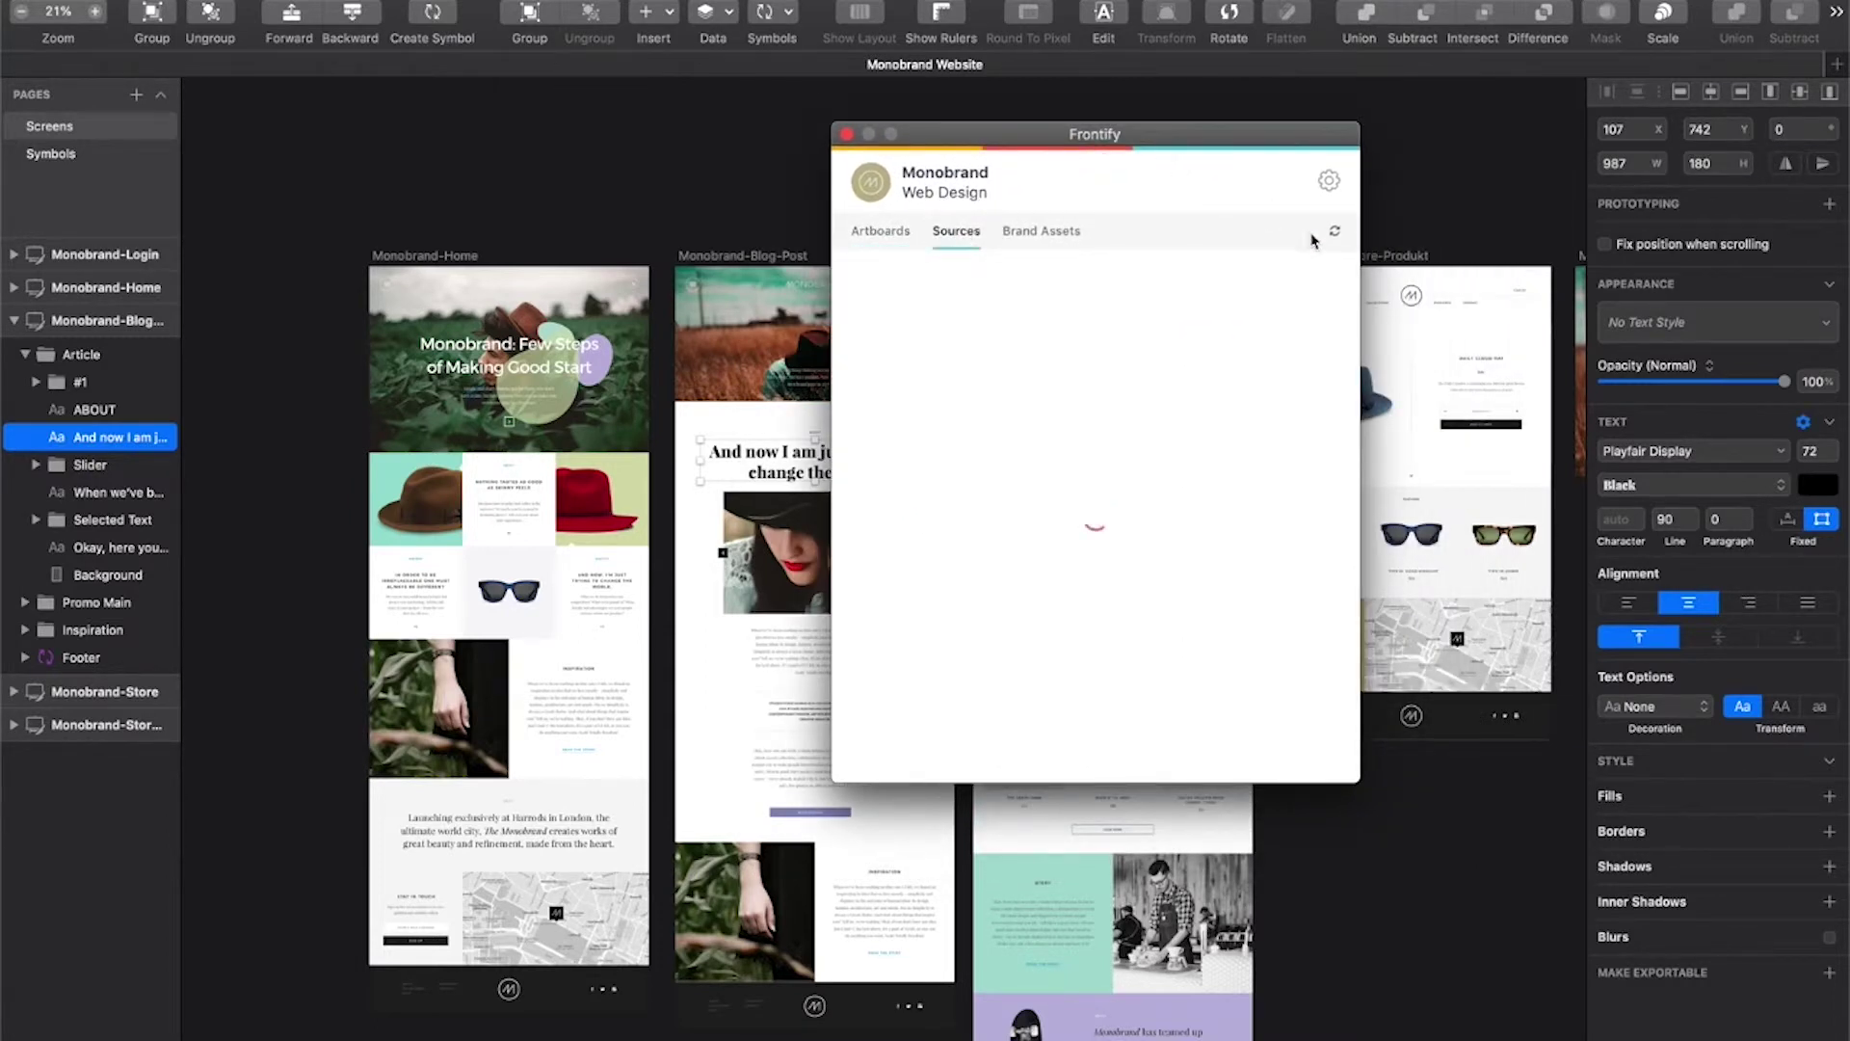
drag(1166, 135, 1121, 218)
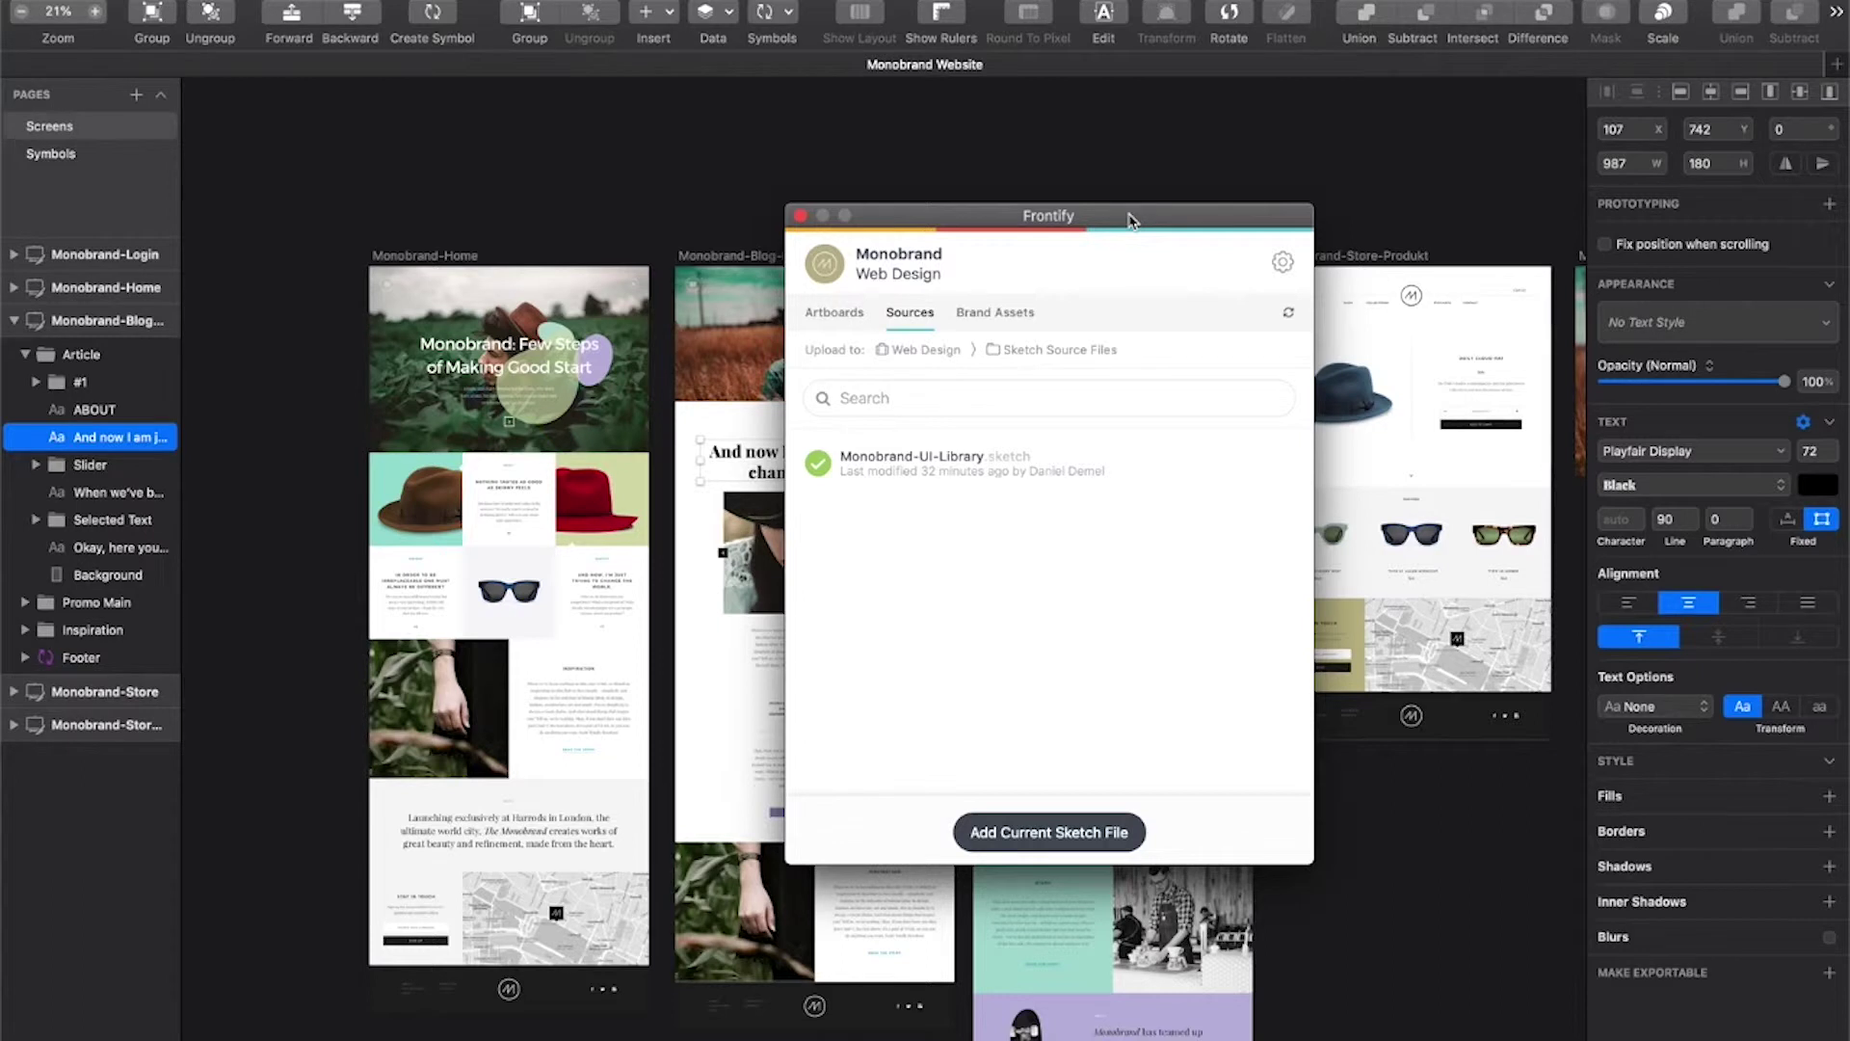
drag(1131, 220, 1256, 222)
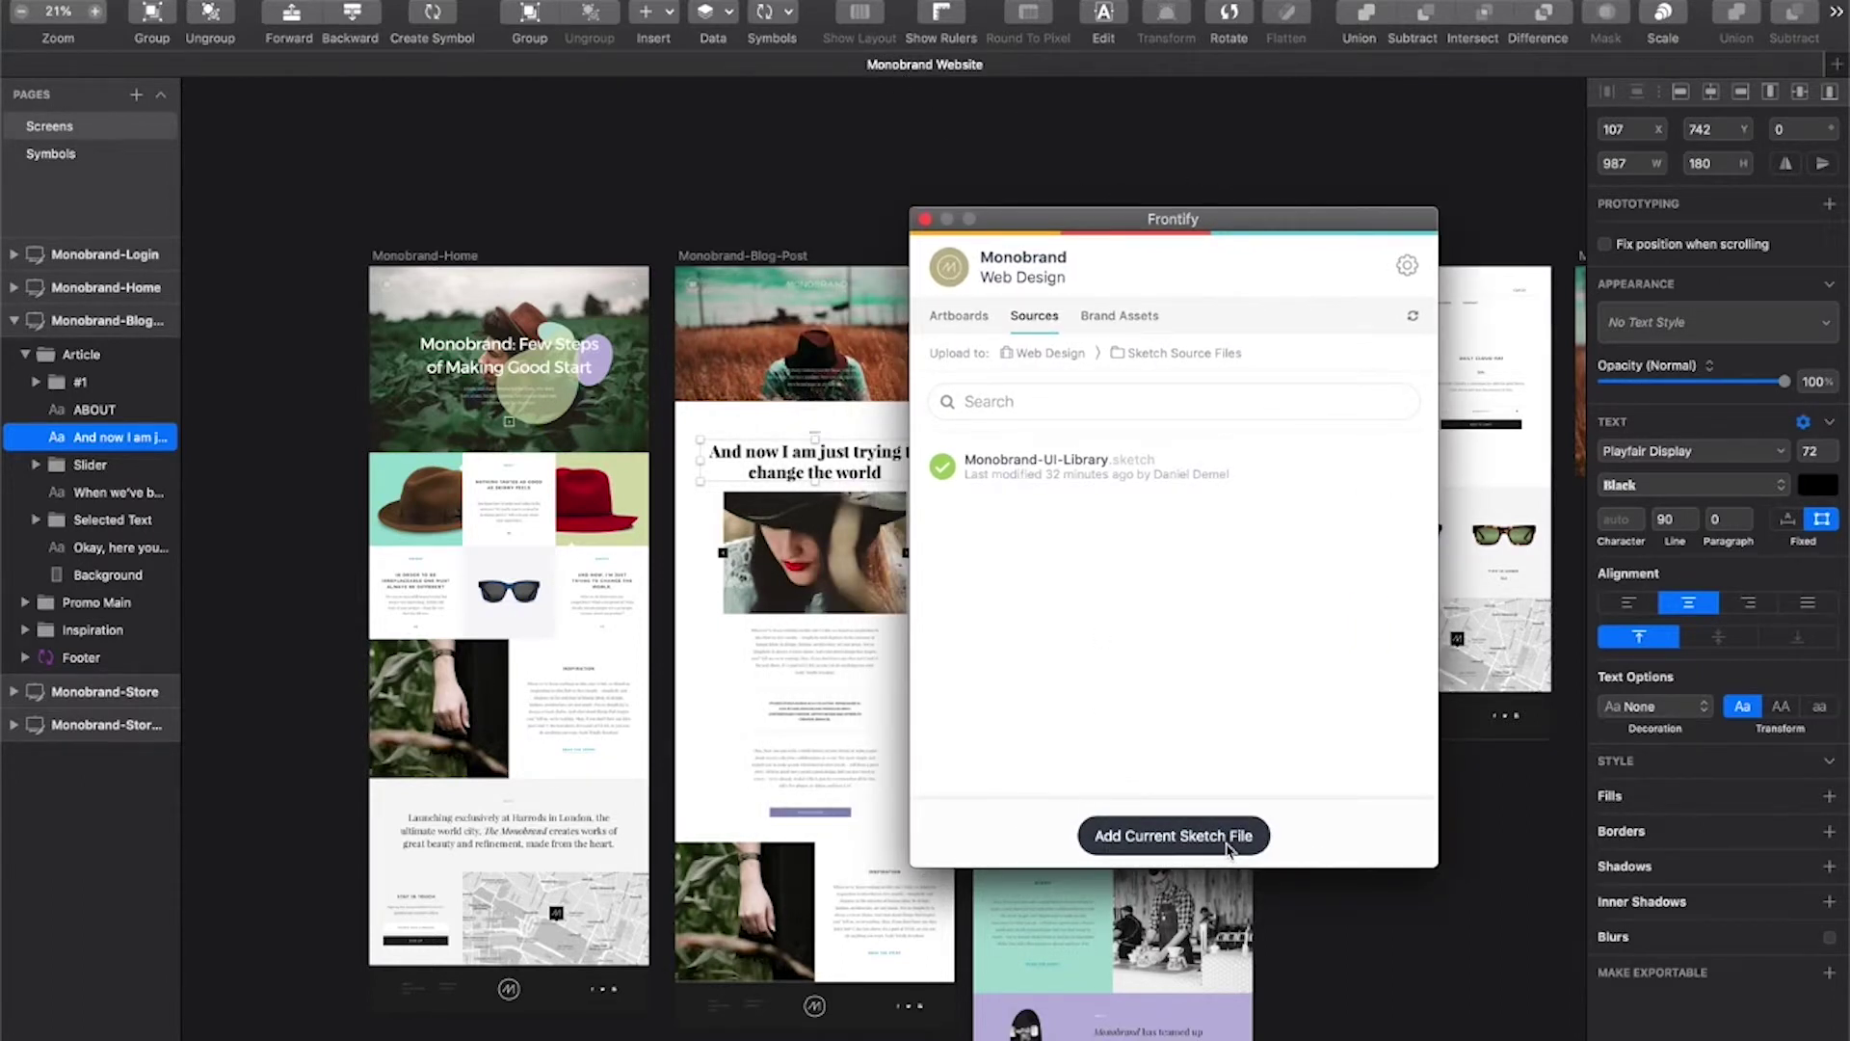
Step: Add the current Sketch file to the Web Design project's Sketch Source Files folder by moving it to Frontify
mouse_move(1024, 363)
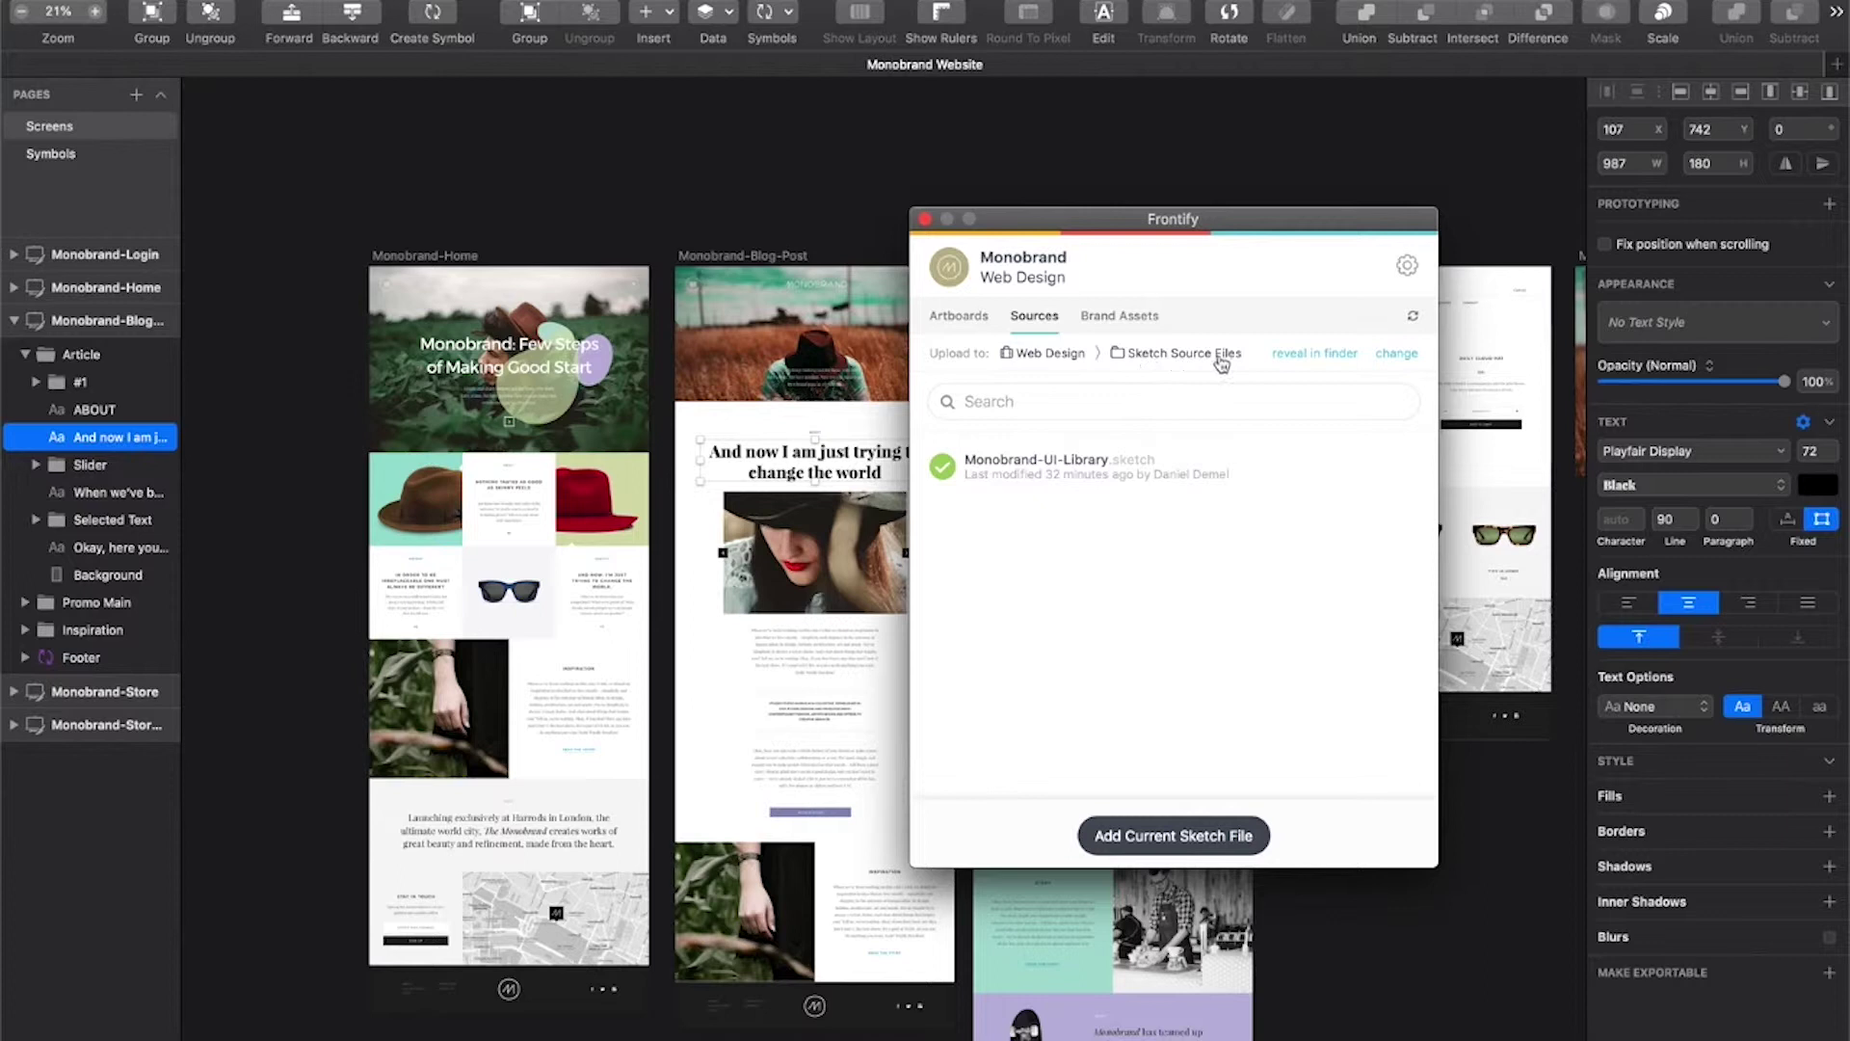
click(1240, 840)
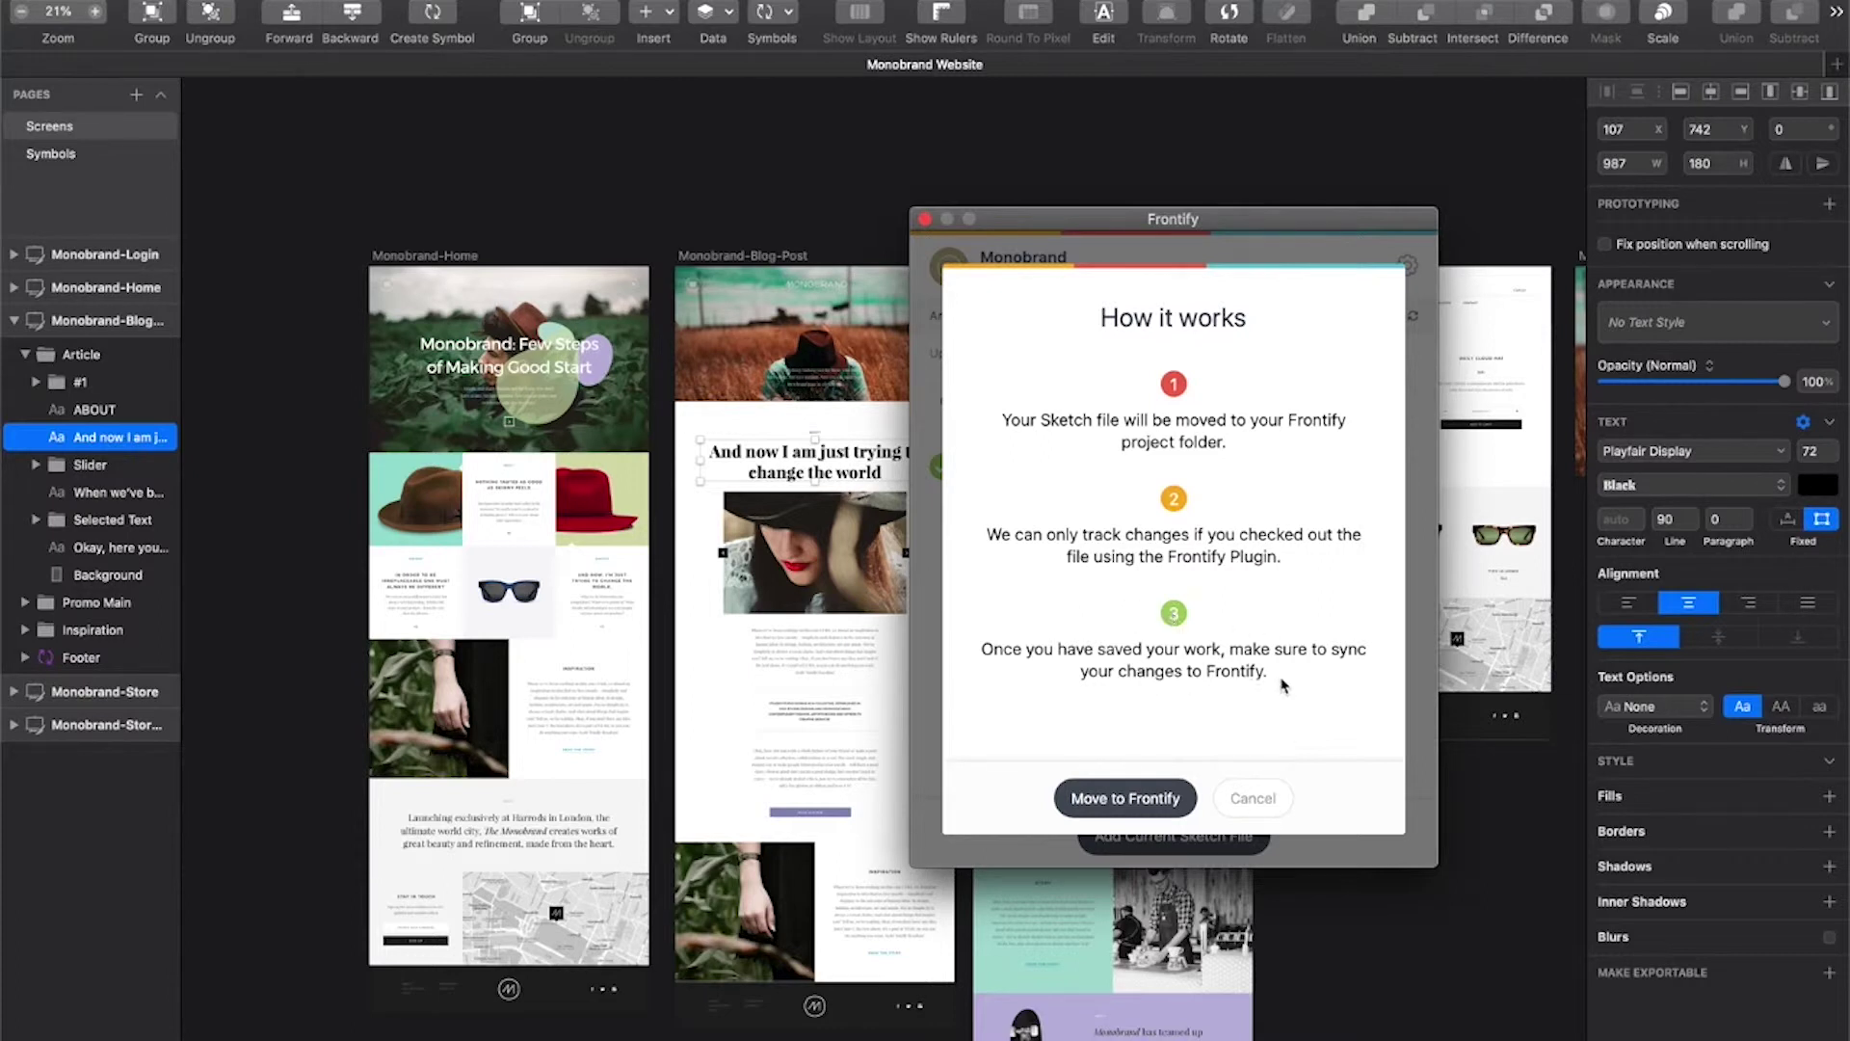
click(1157, 798)
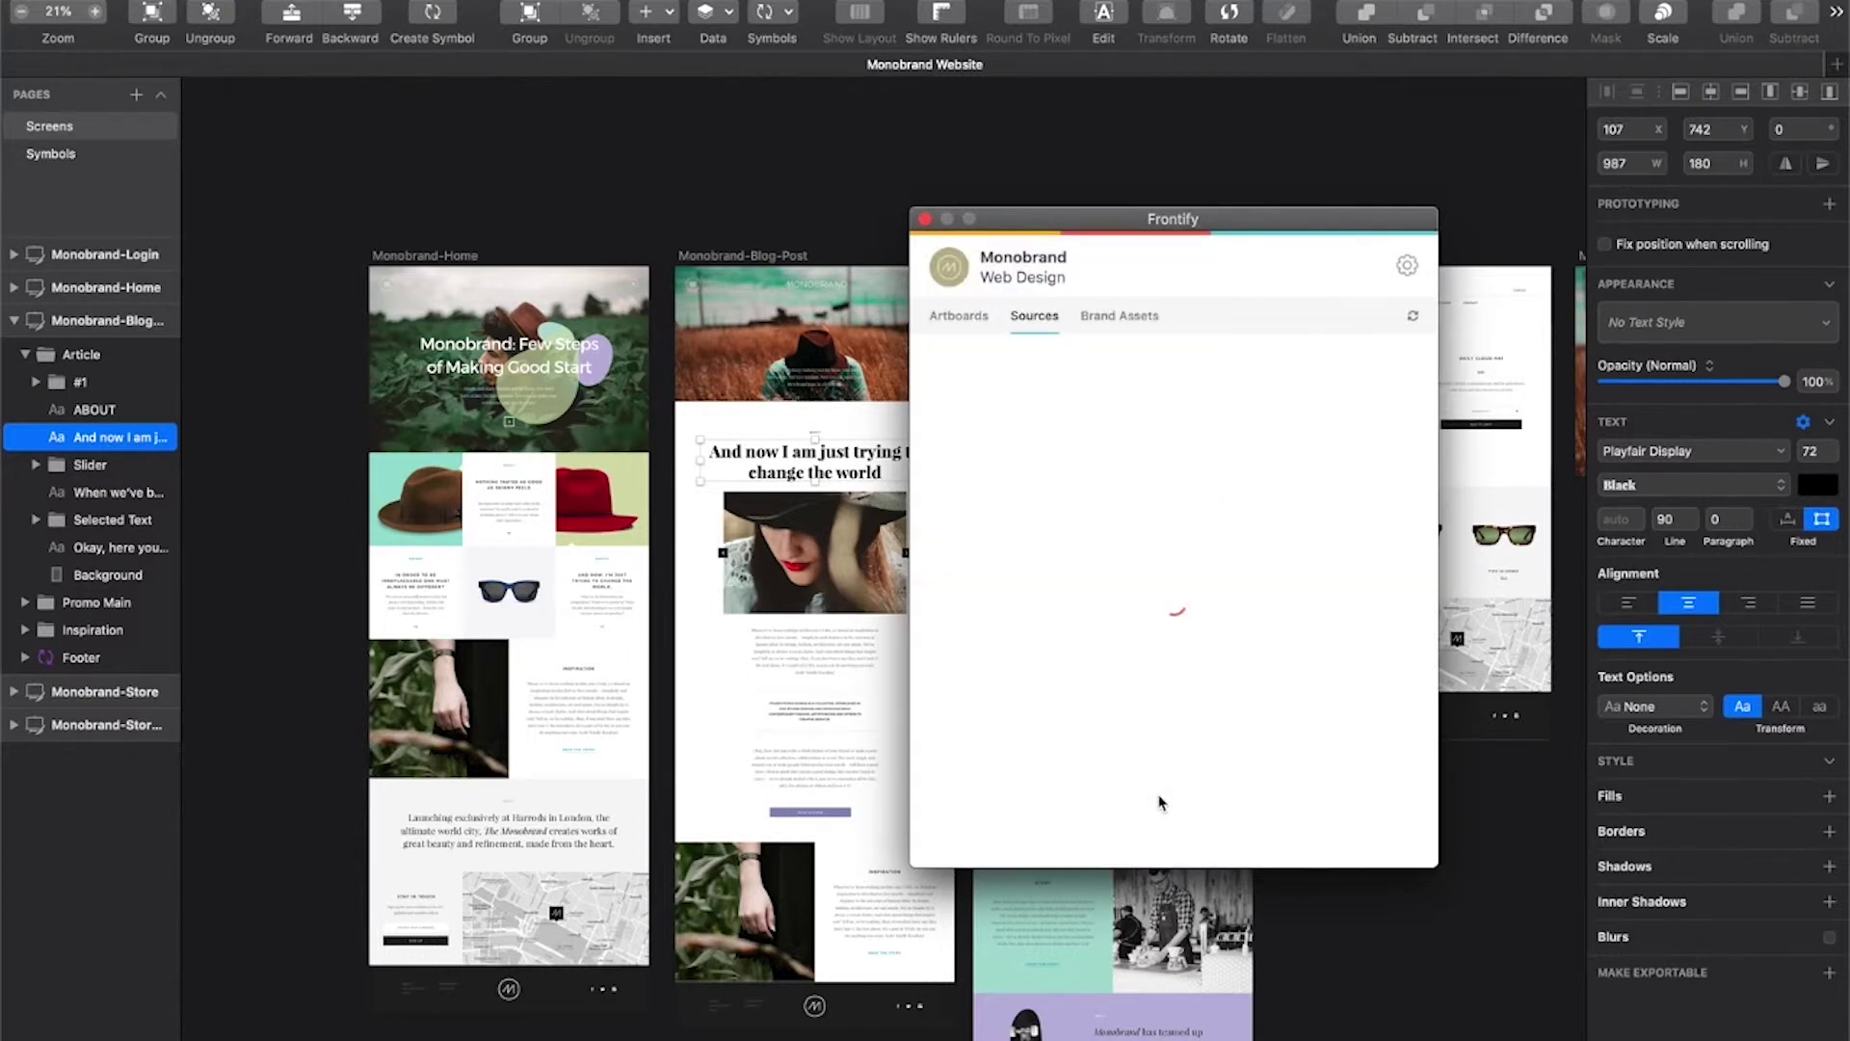
click(1367, 469)
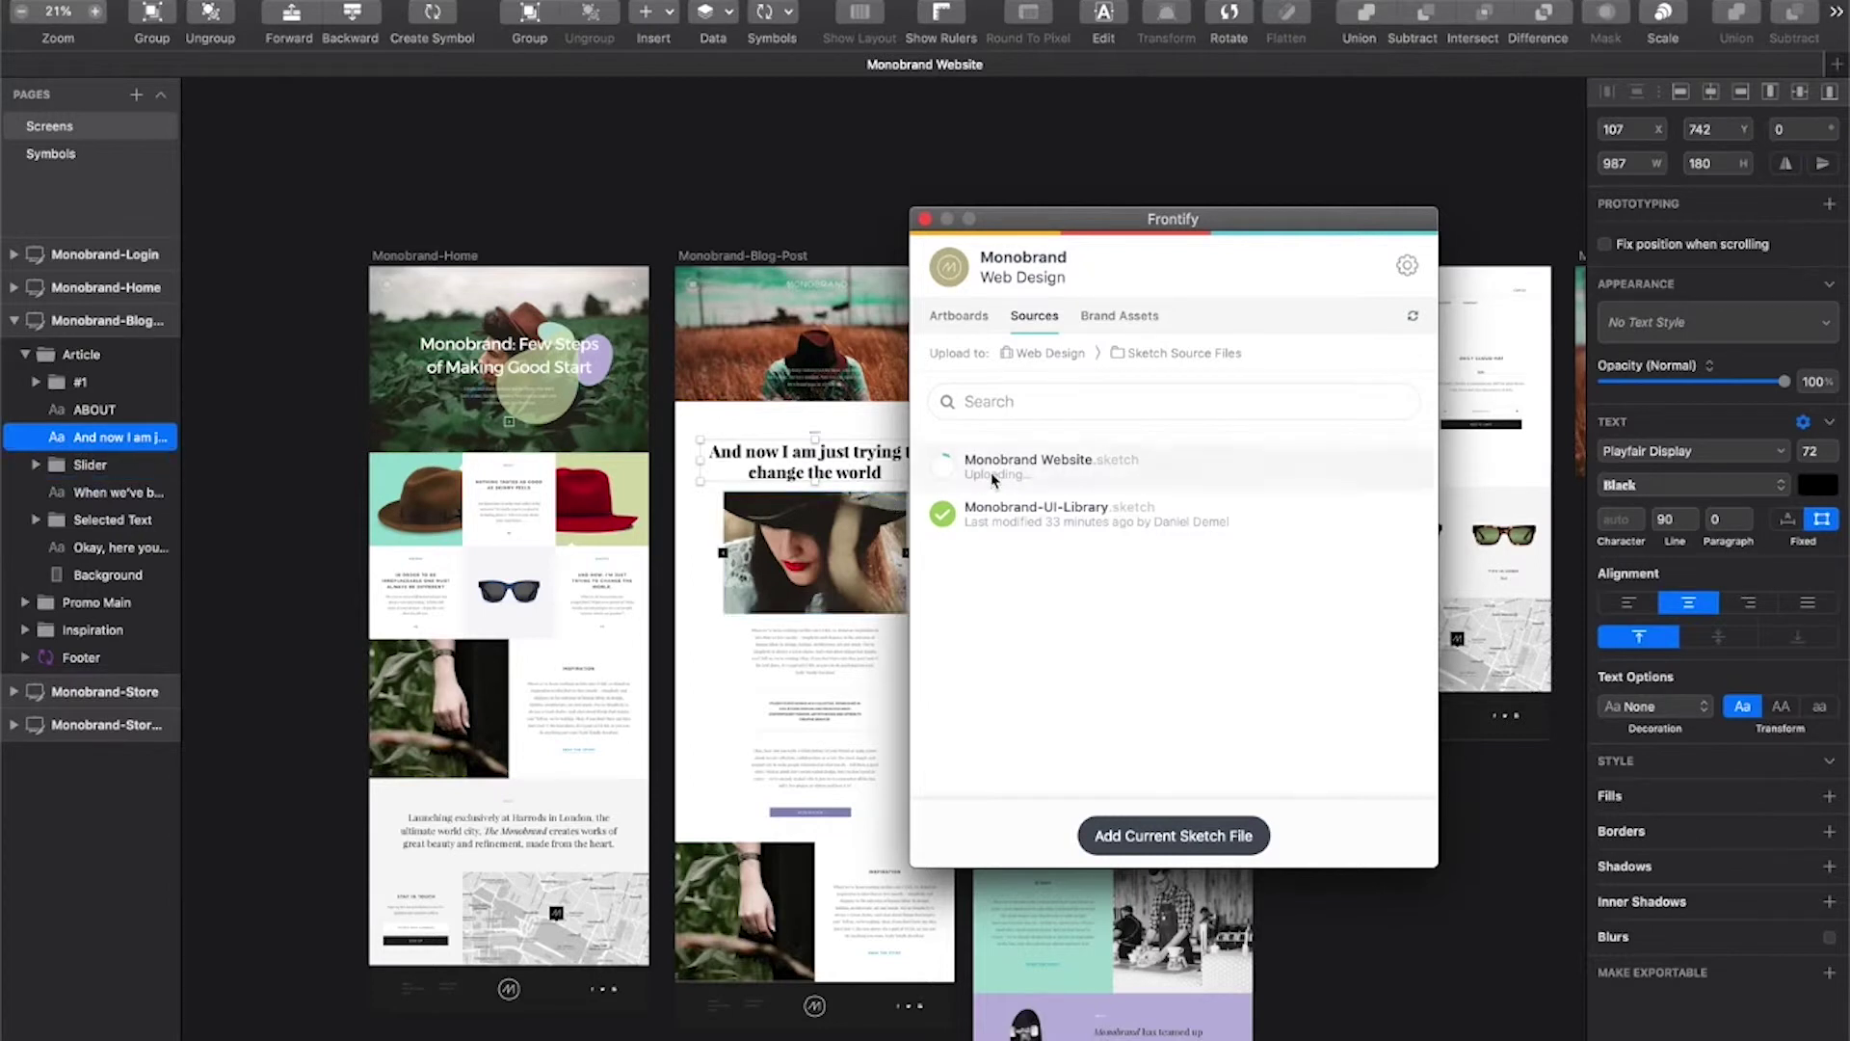
Step: Switch to Chrome and open the Sketch Source Files folder of the Web Design project
key(super+Tab)
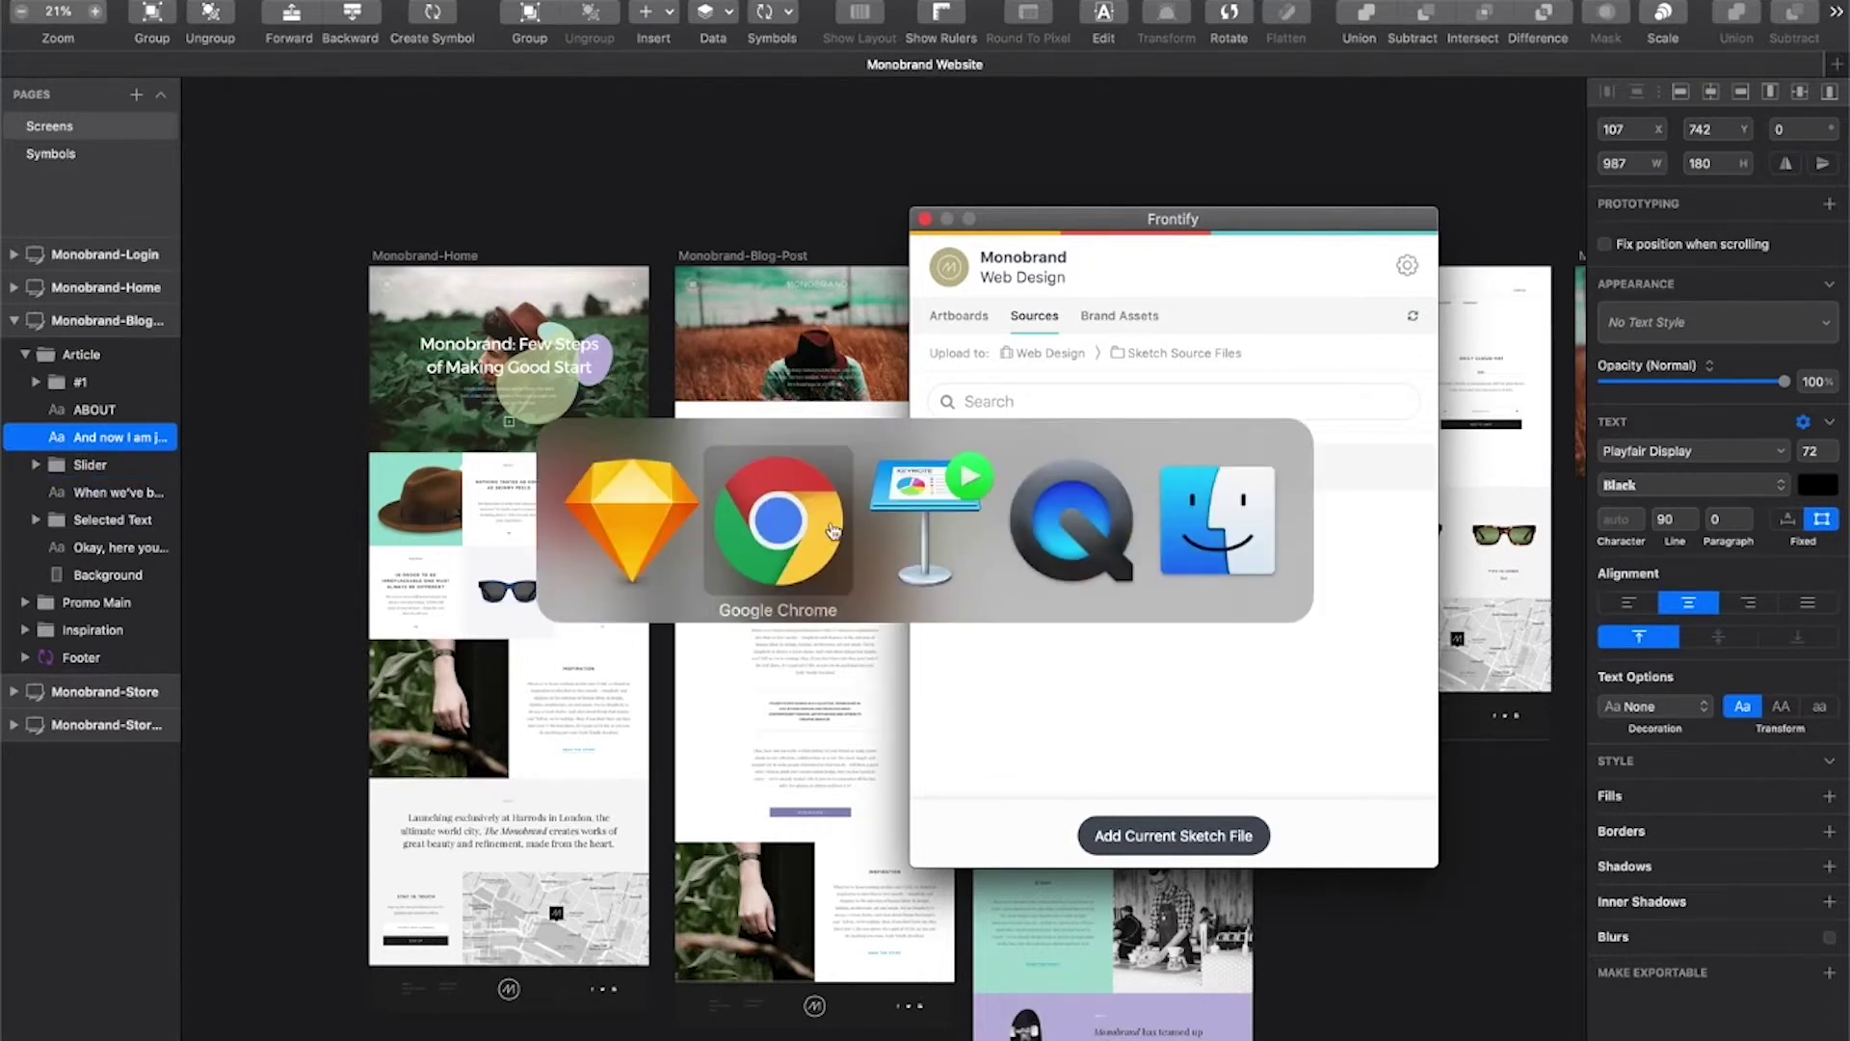
click(788, 526)
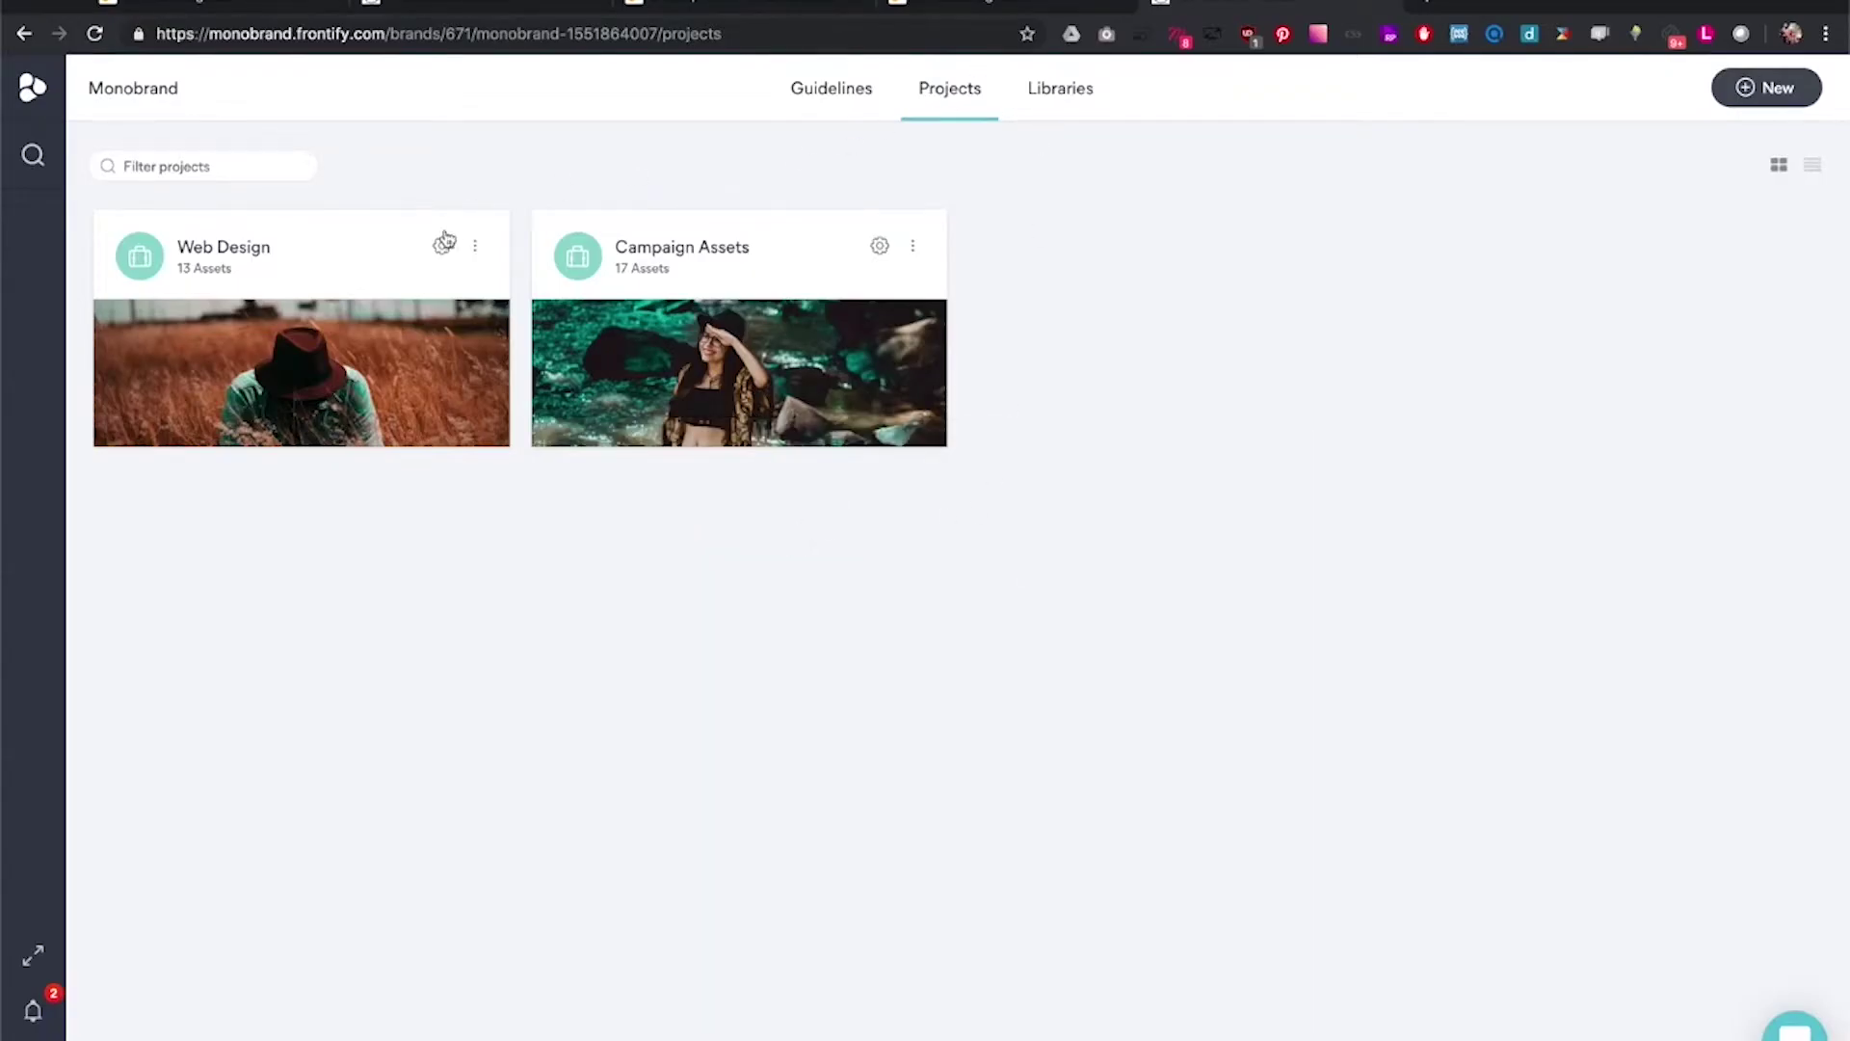
click(403, 278)
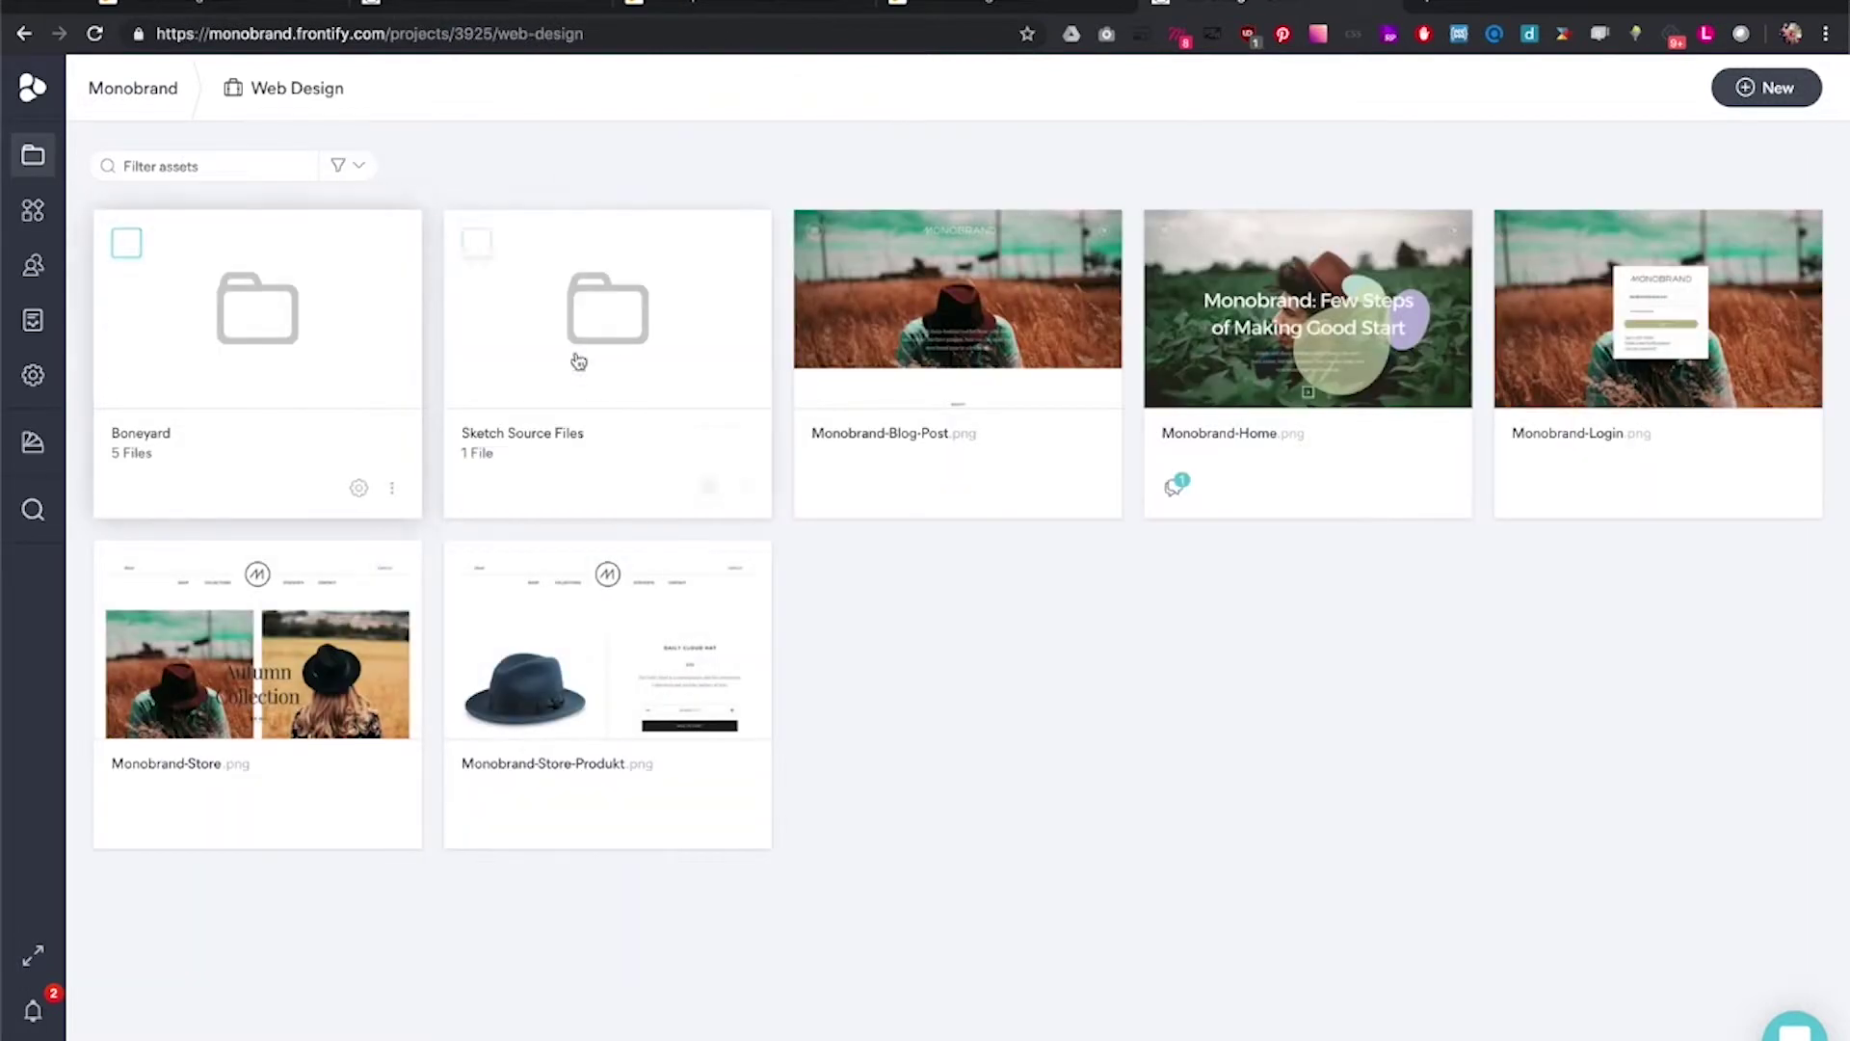
click(644, 357)
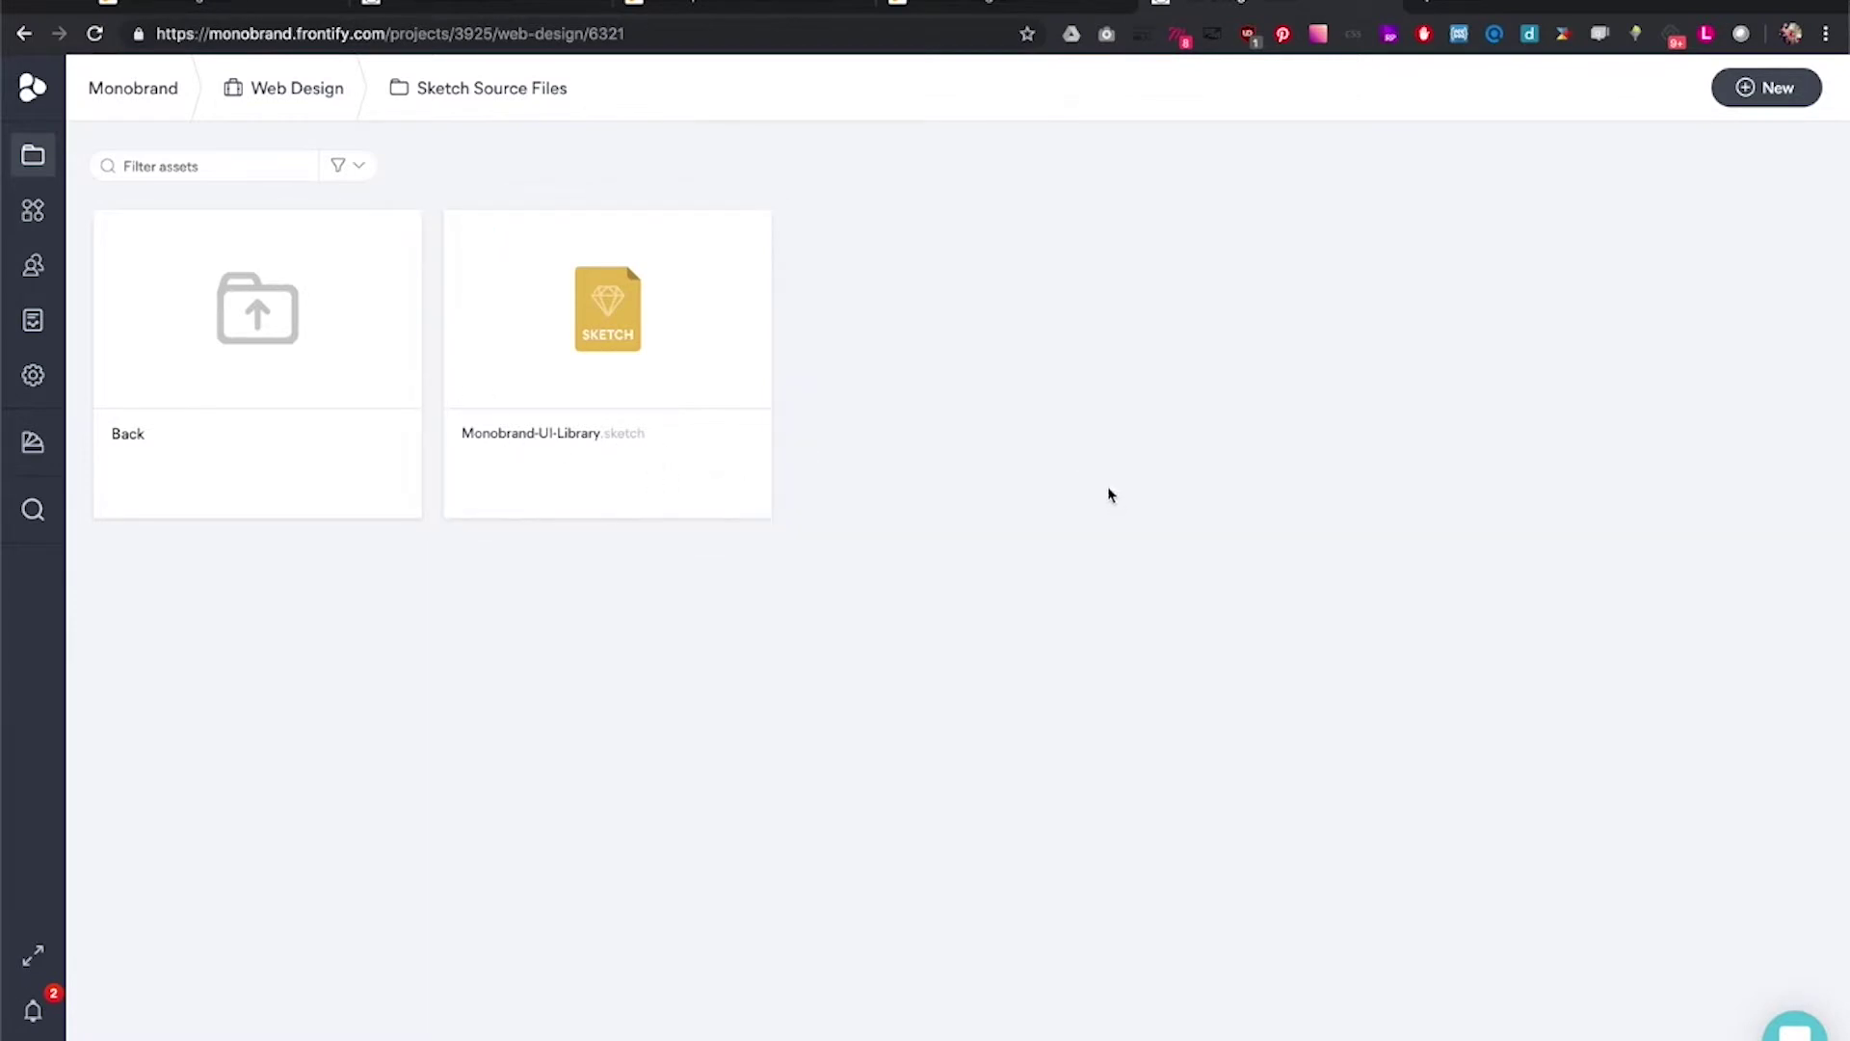
Step: Check the Monobrand Website upload in Sketch, and reload the Sketch Source Files folder in Chrome
key(super+Tab)
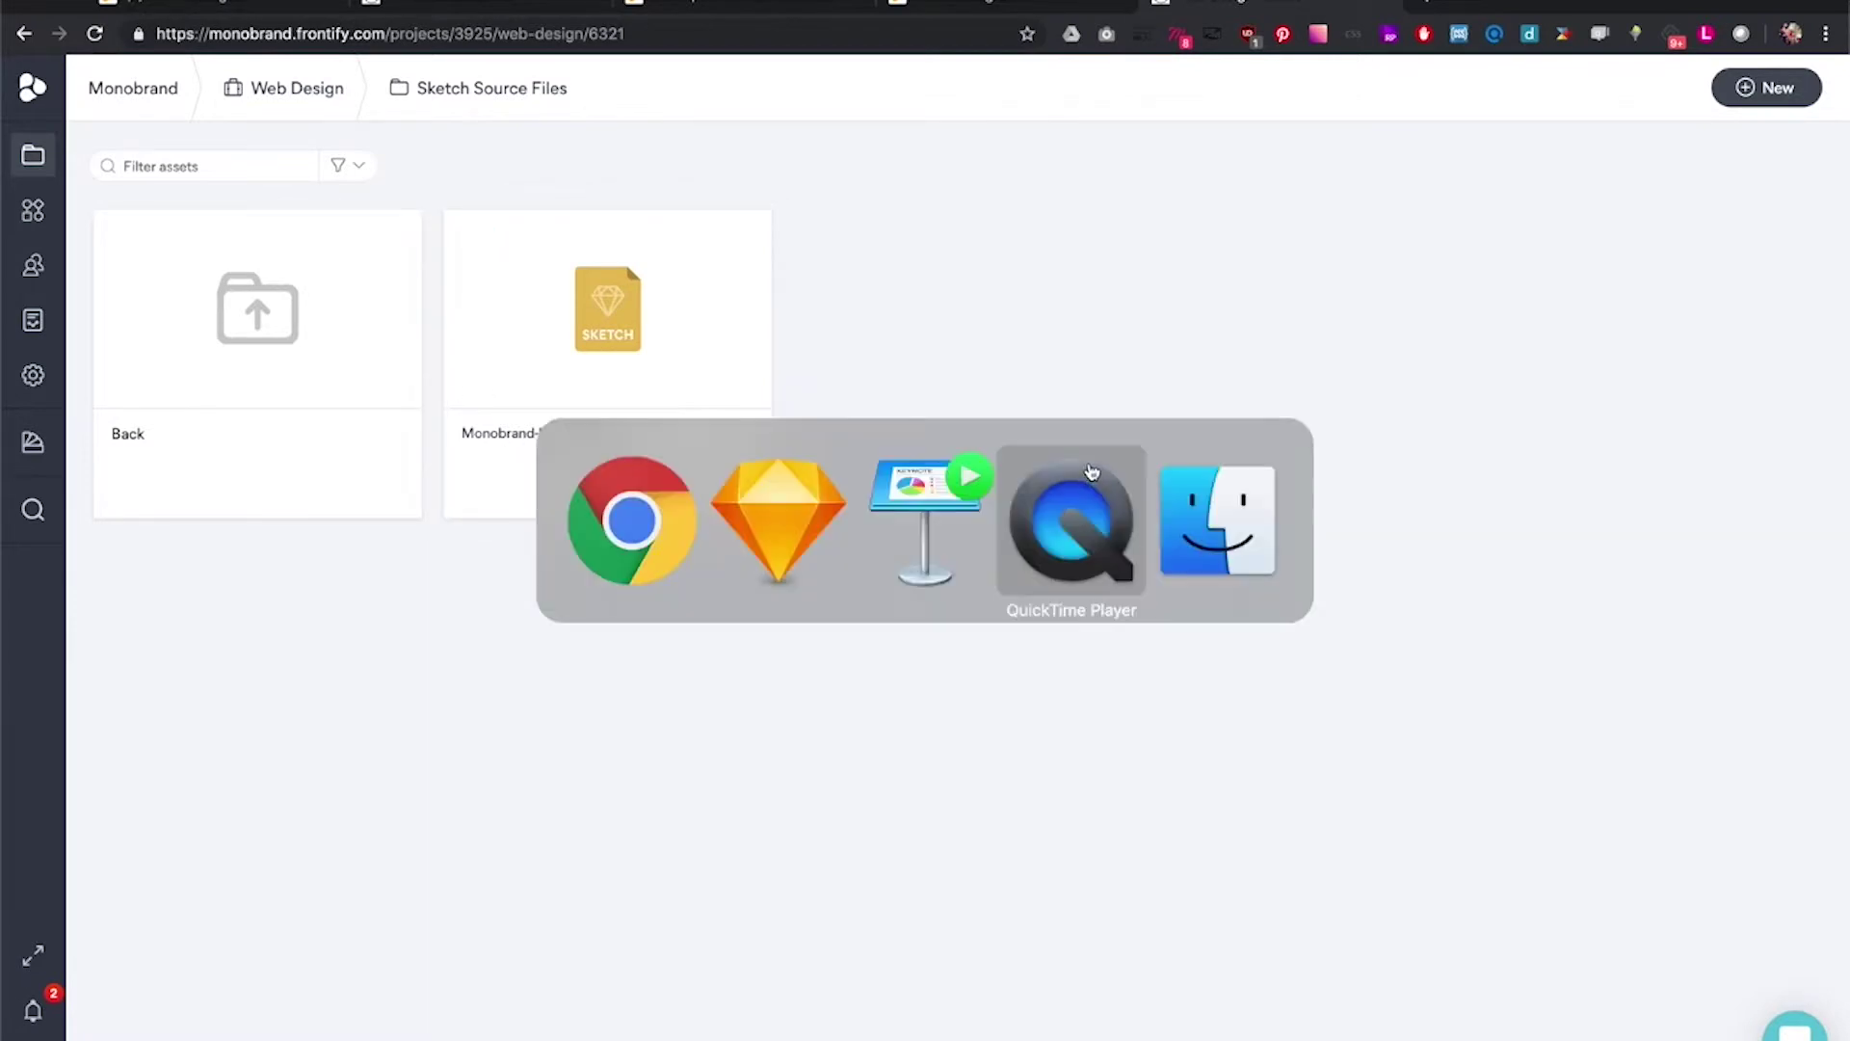
click(826, 534)
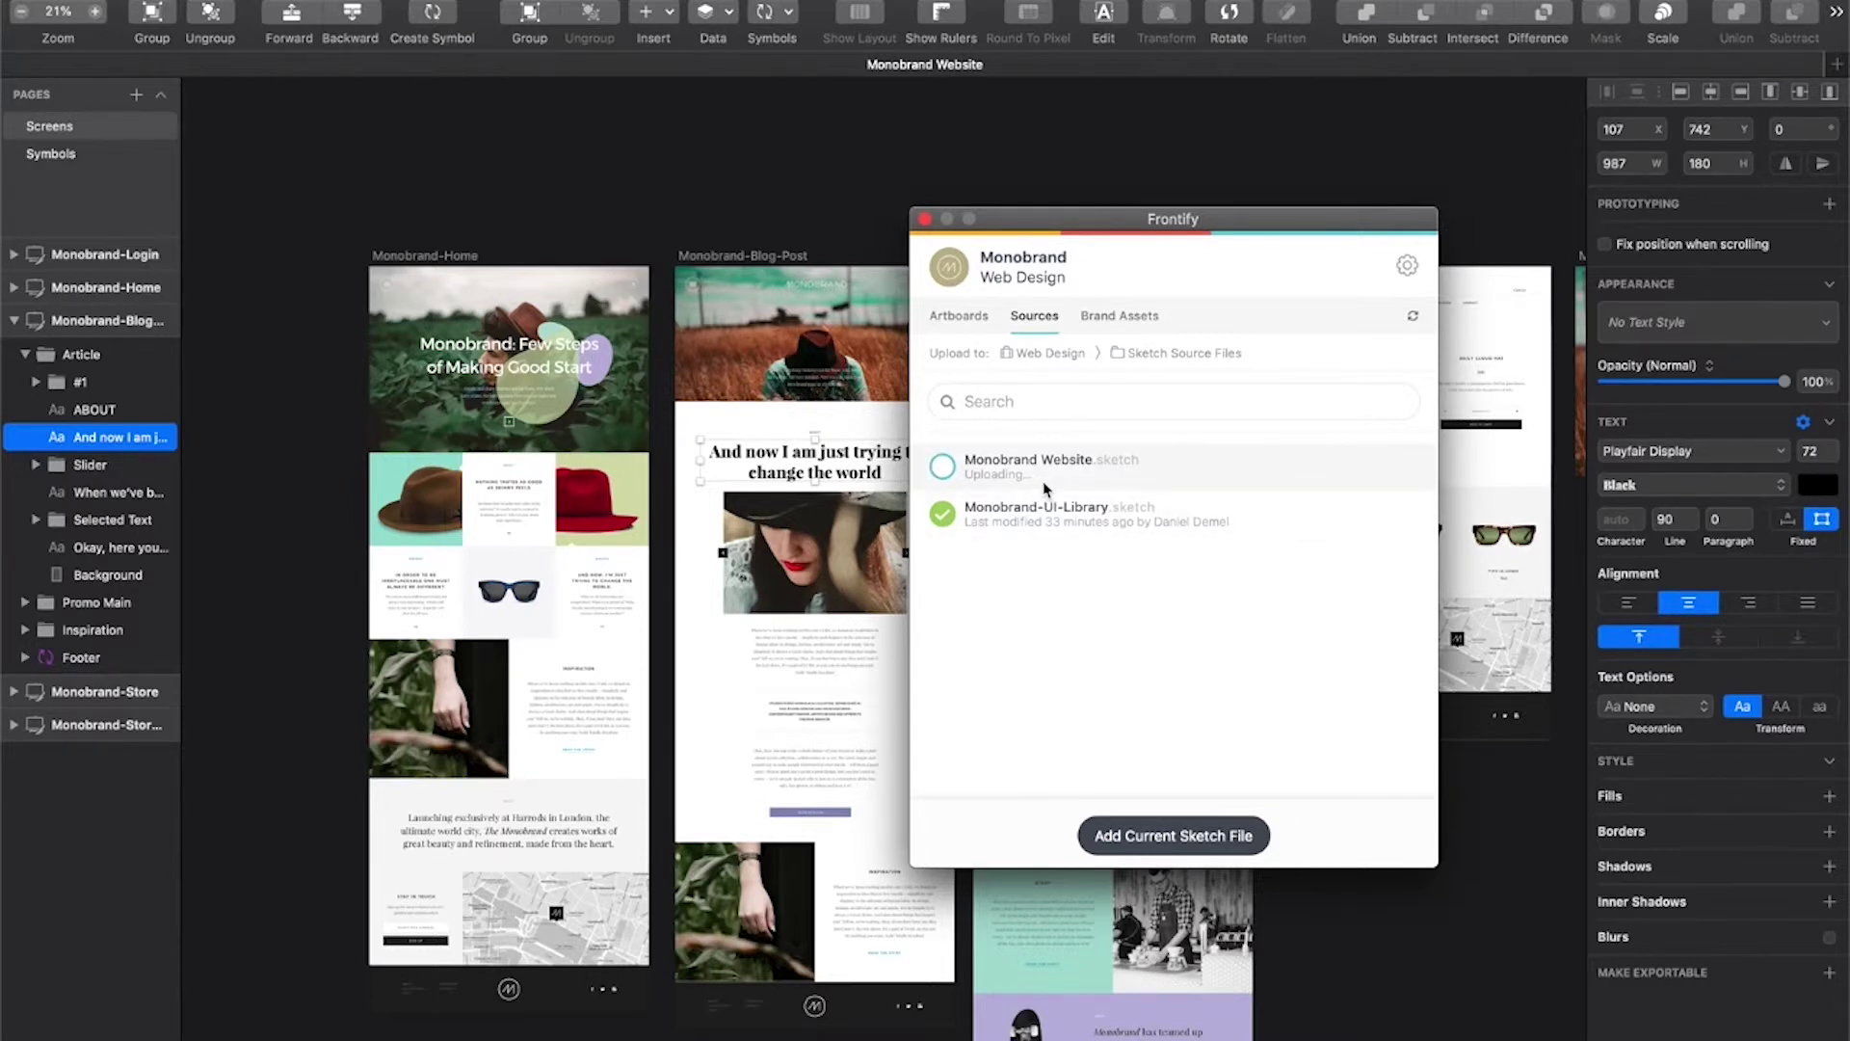
key(super+Tab)
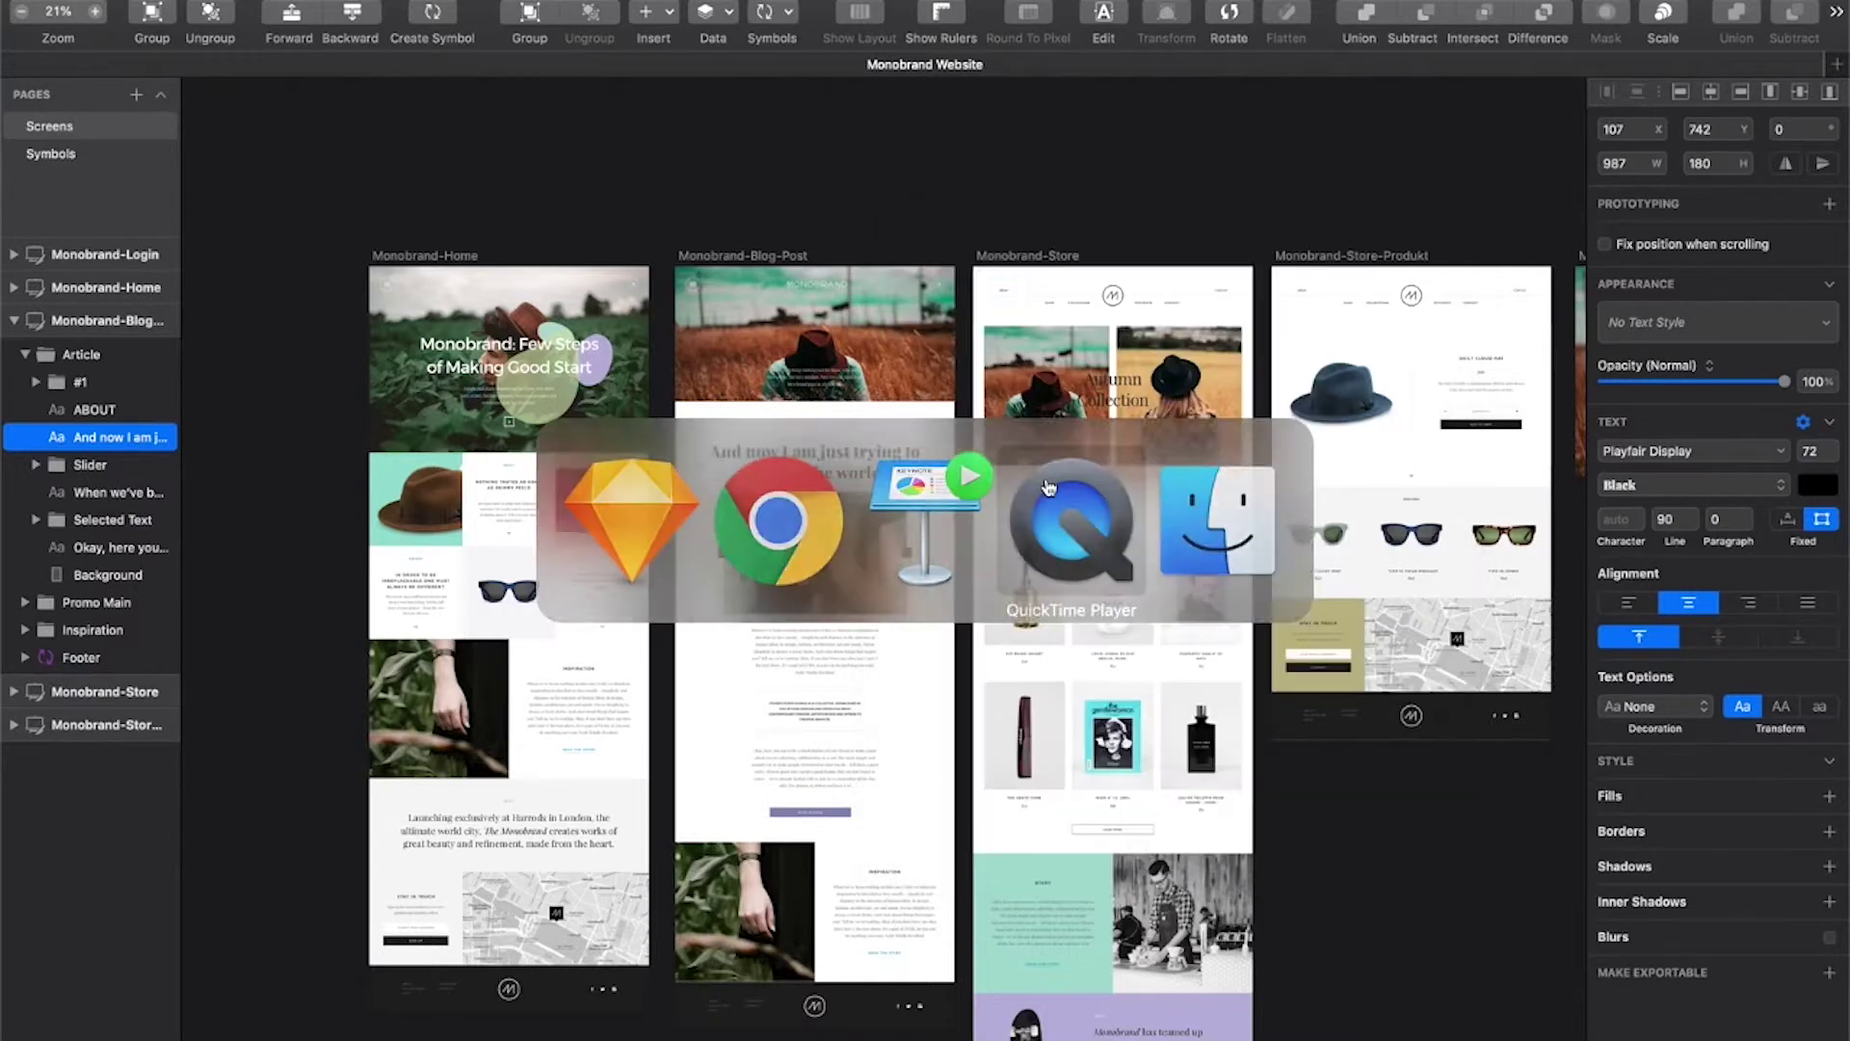
key(super+Tab)
key(super+Tab)
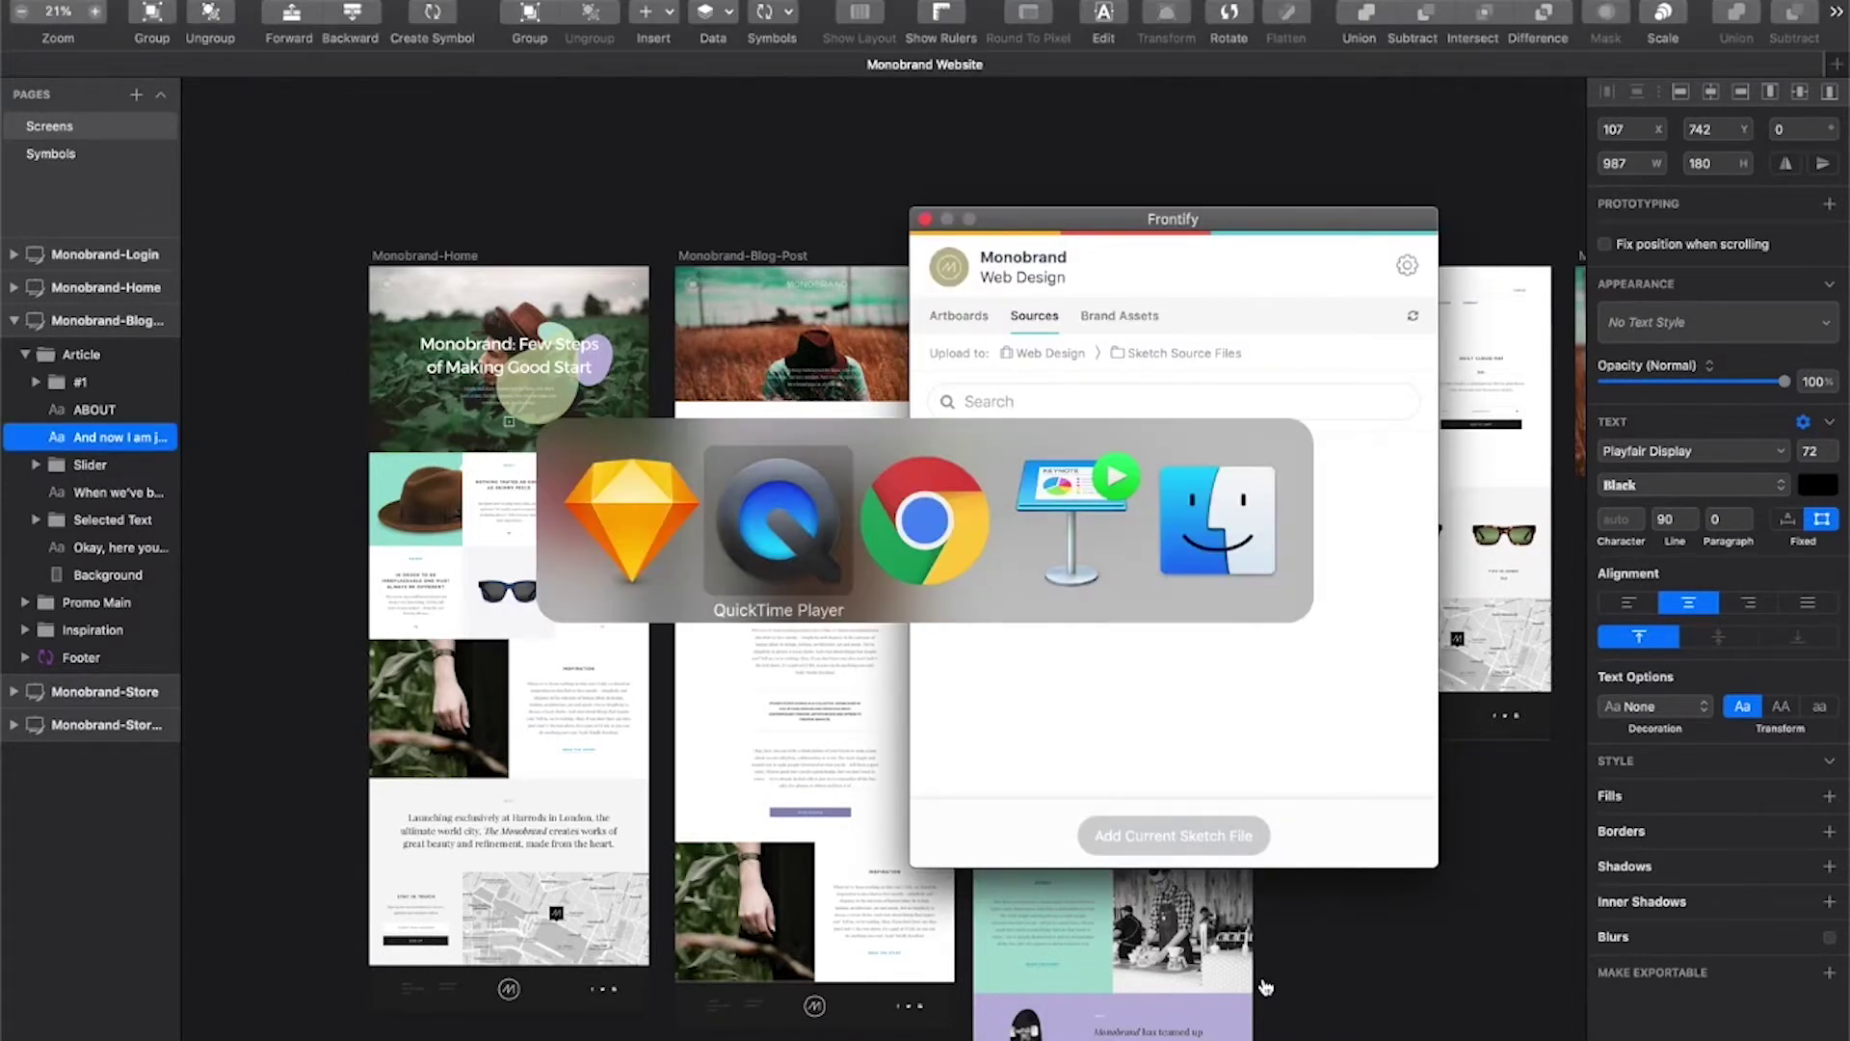
key(super+r)
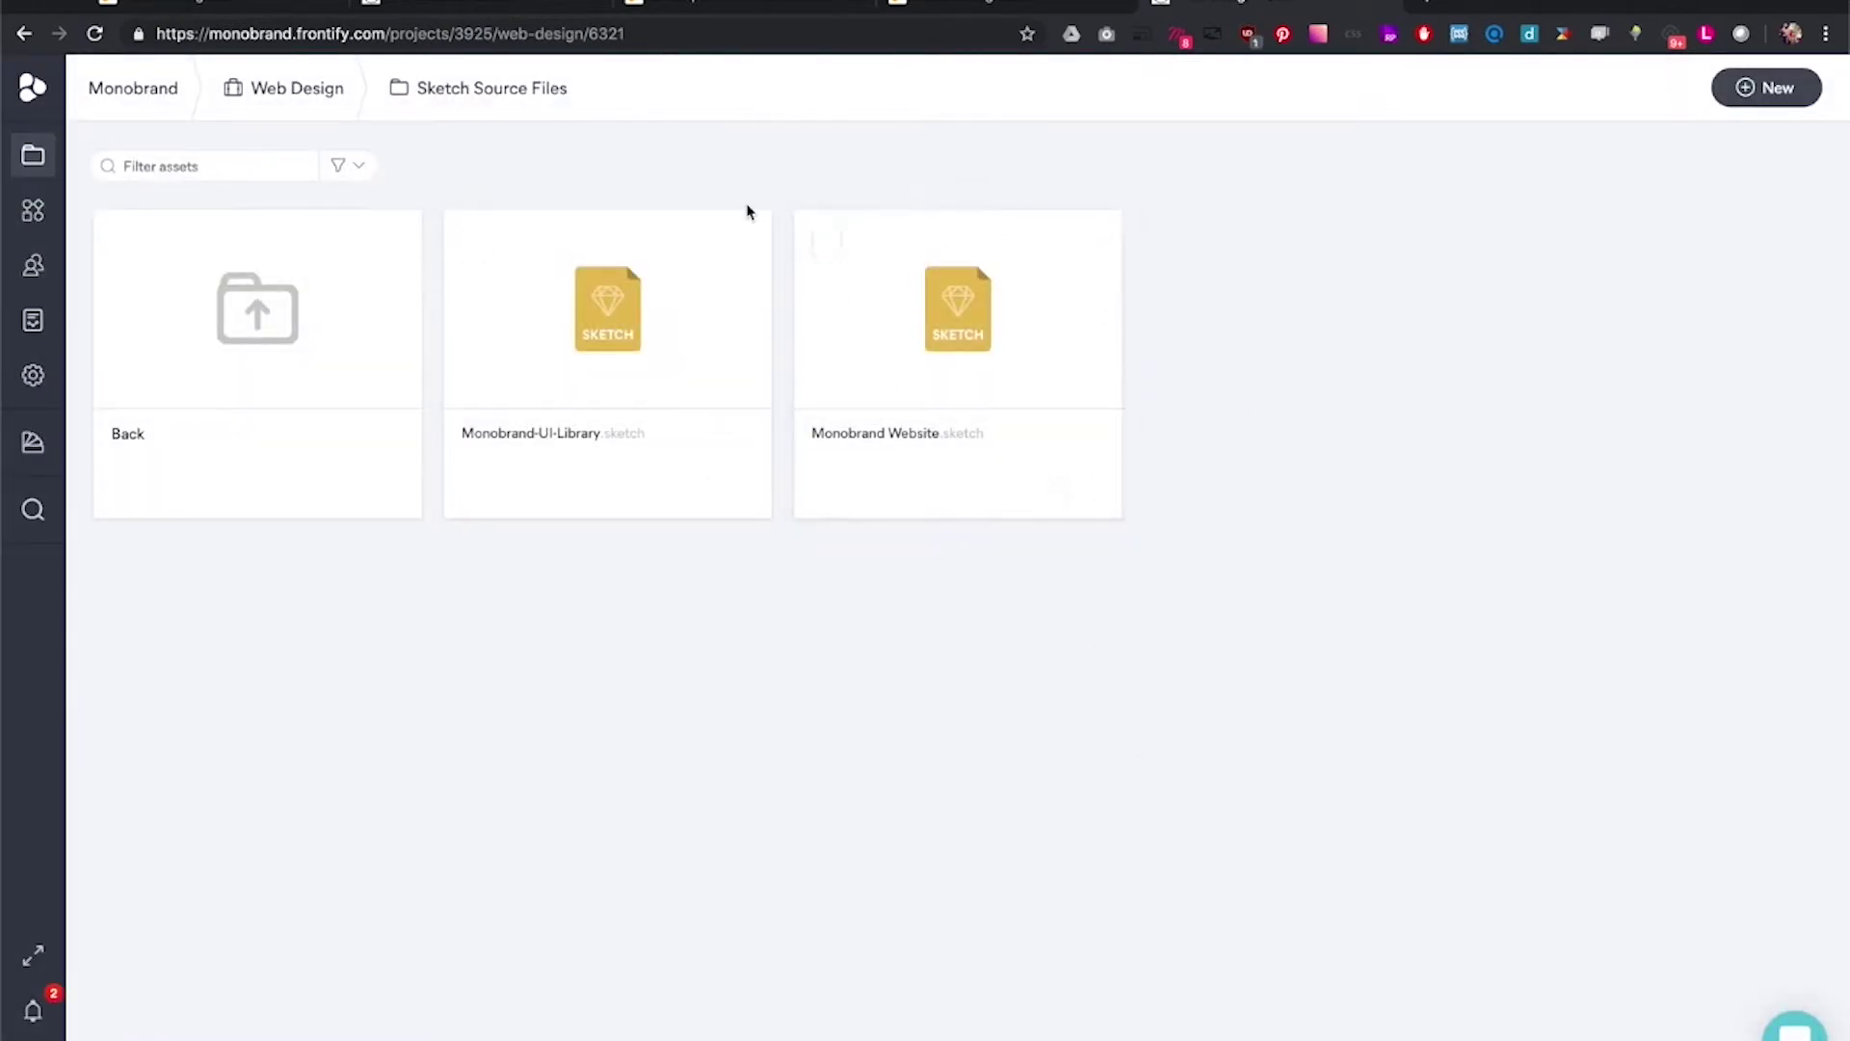
Step: Go back to the Web Design project overview in Chrome, and list the artboards in Sketch's Frontify plugin
click(262, 314)
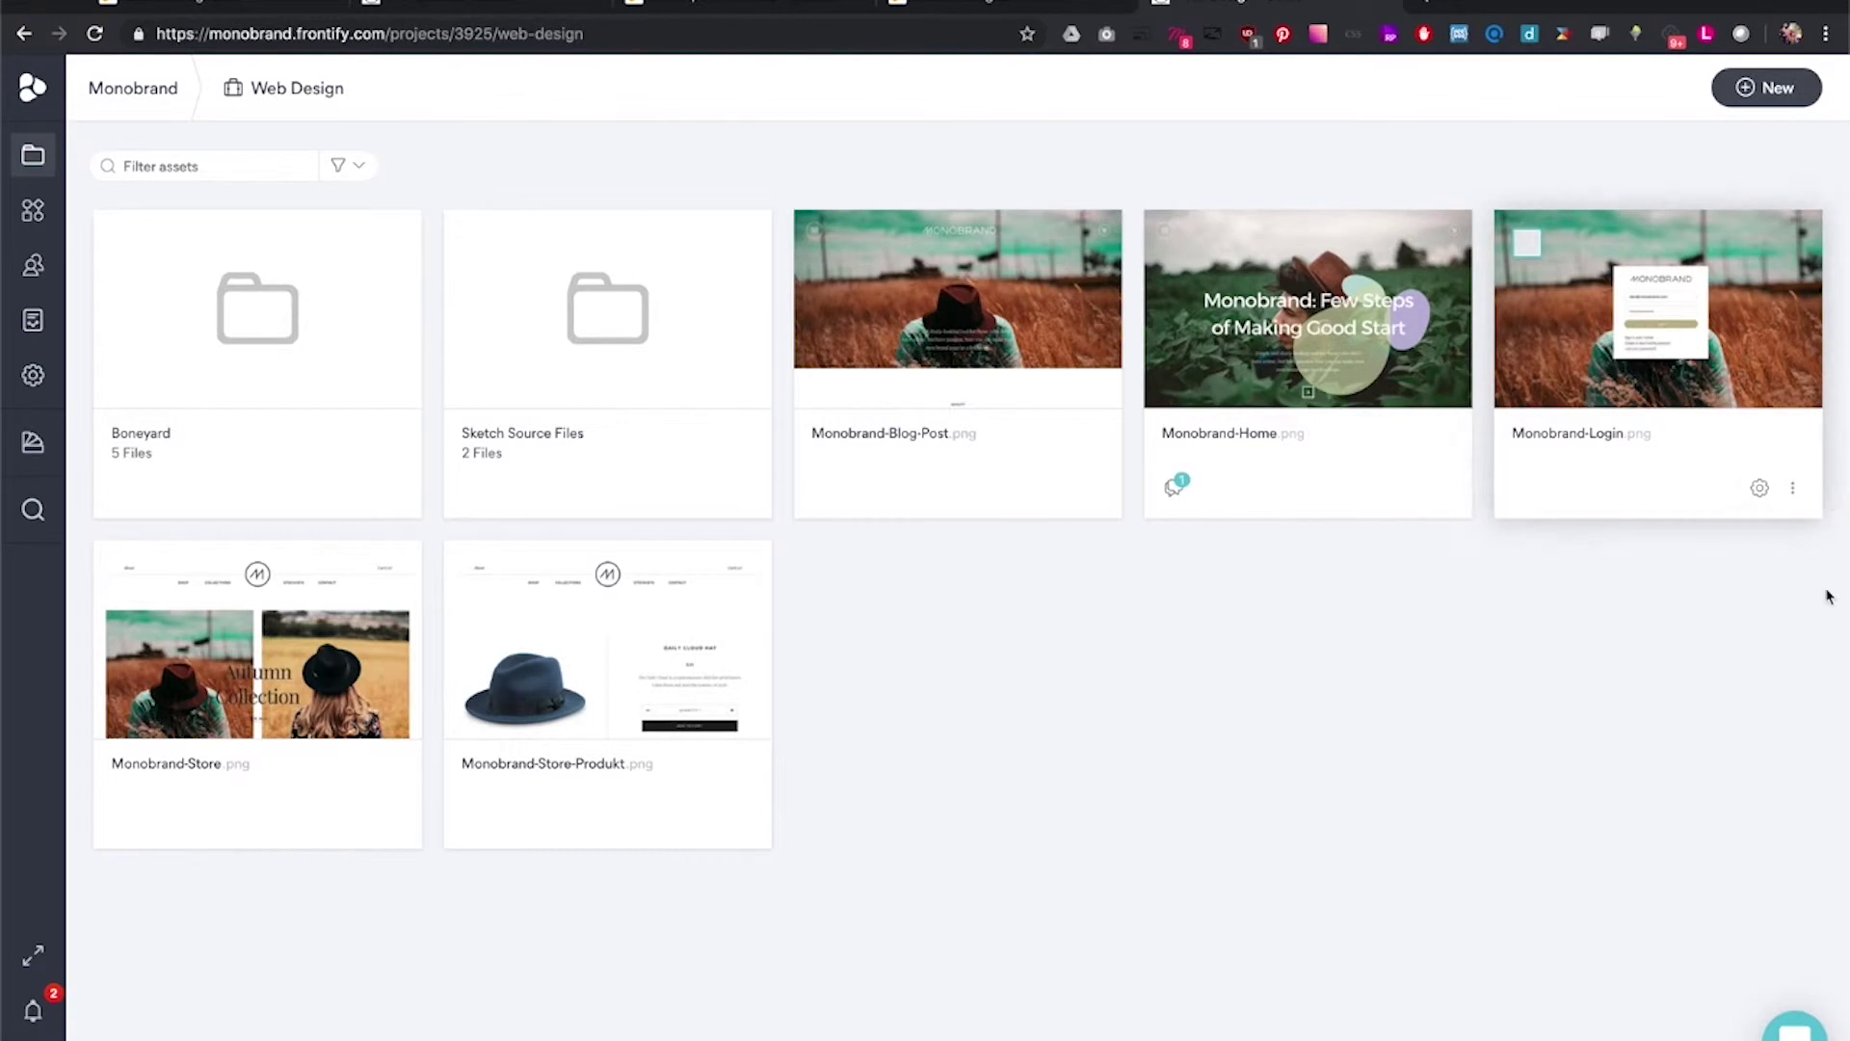
key(super+Tab)
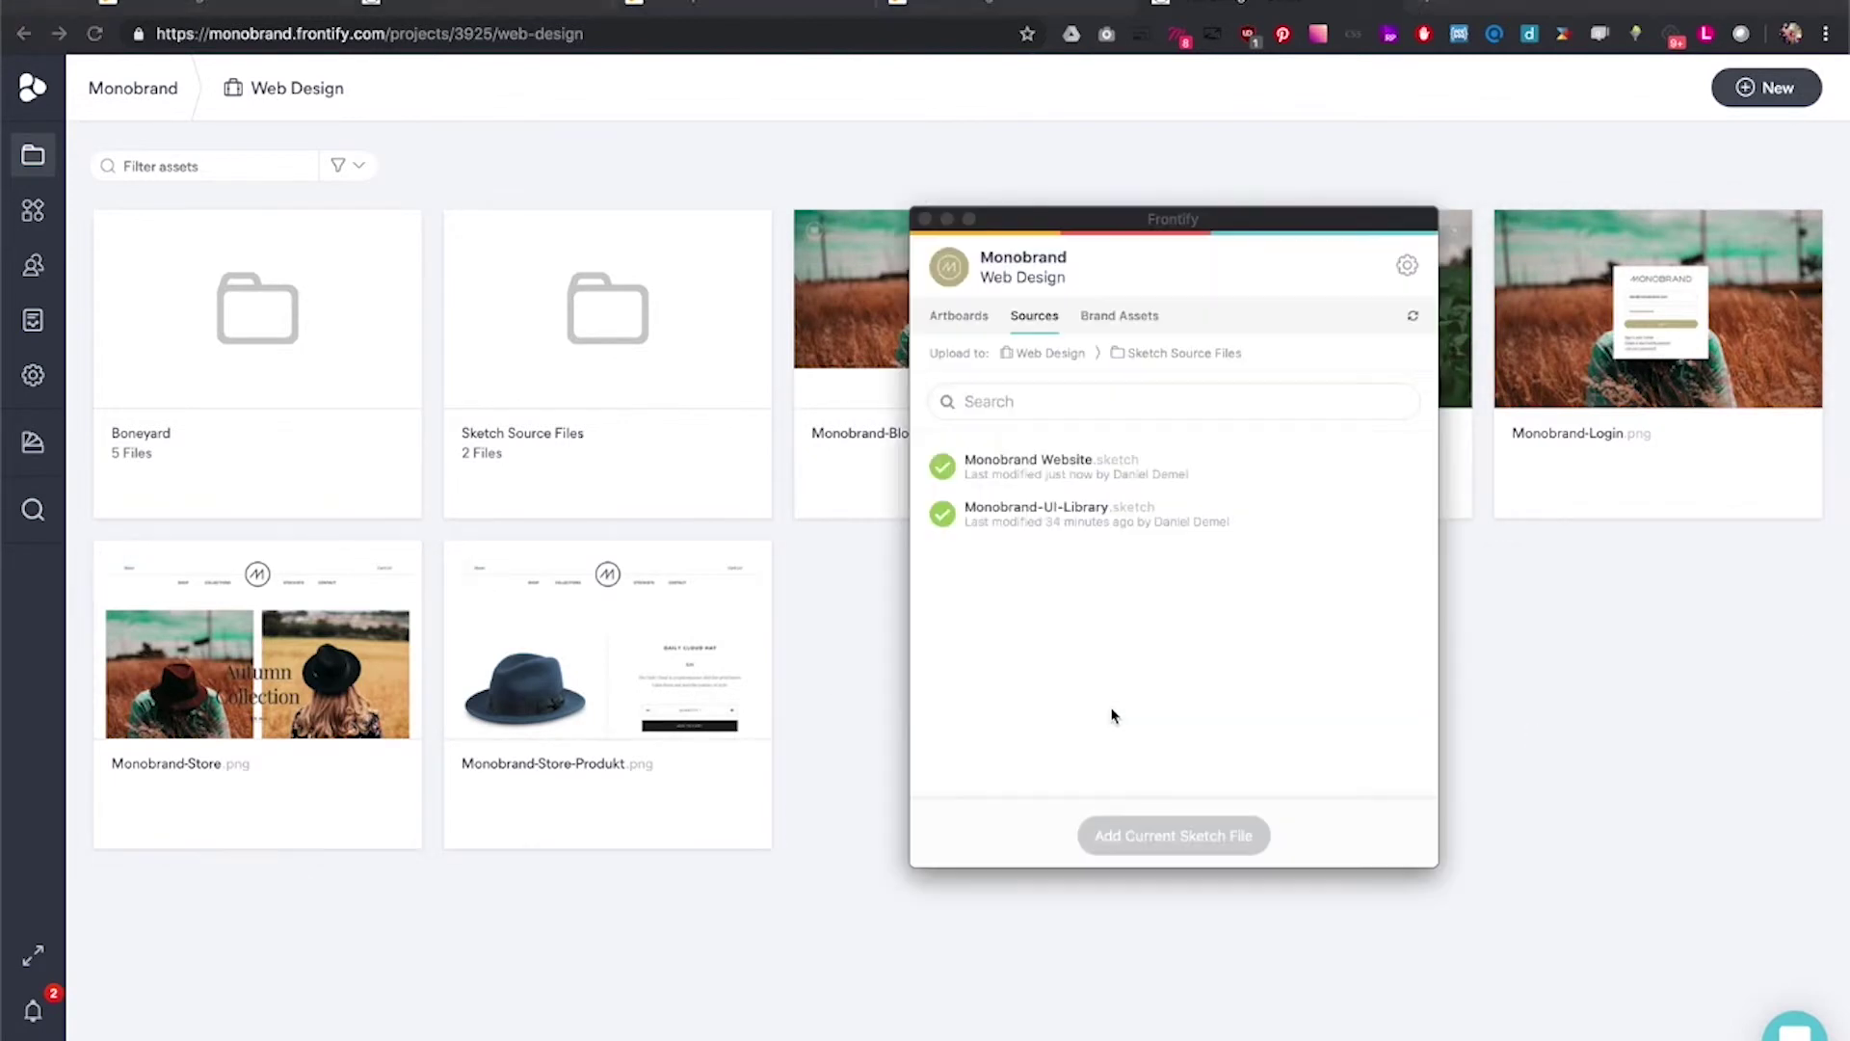
drag(1134, 214, 1251, 106)
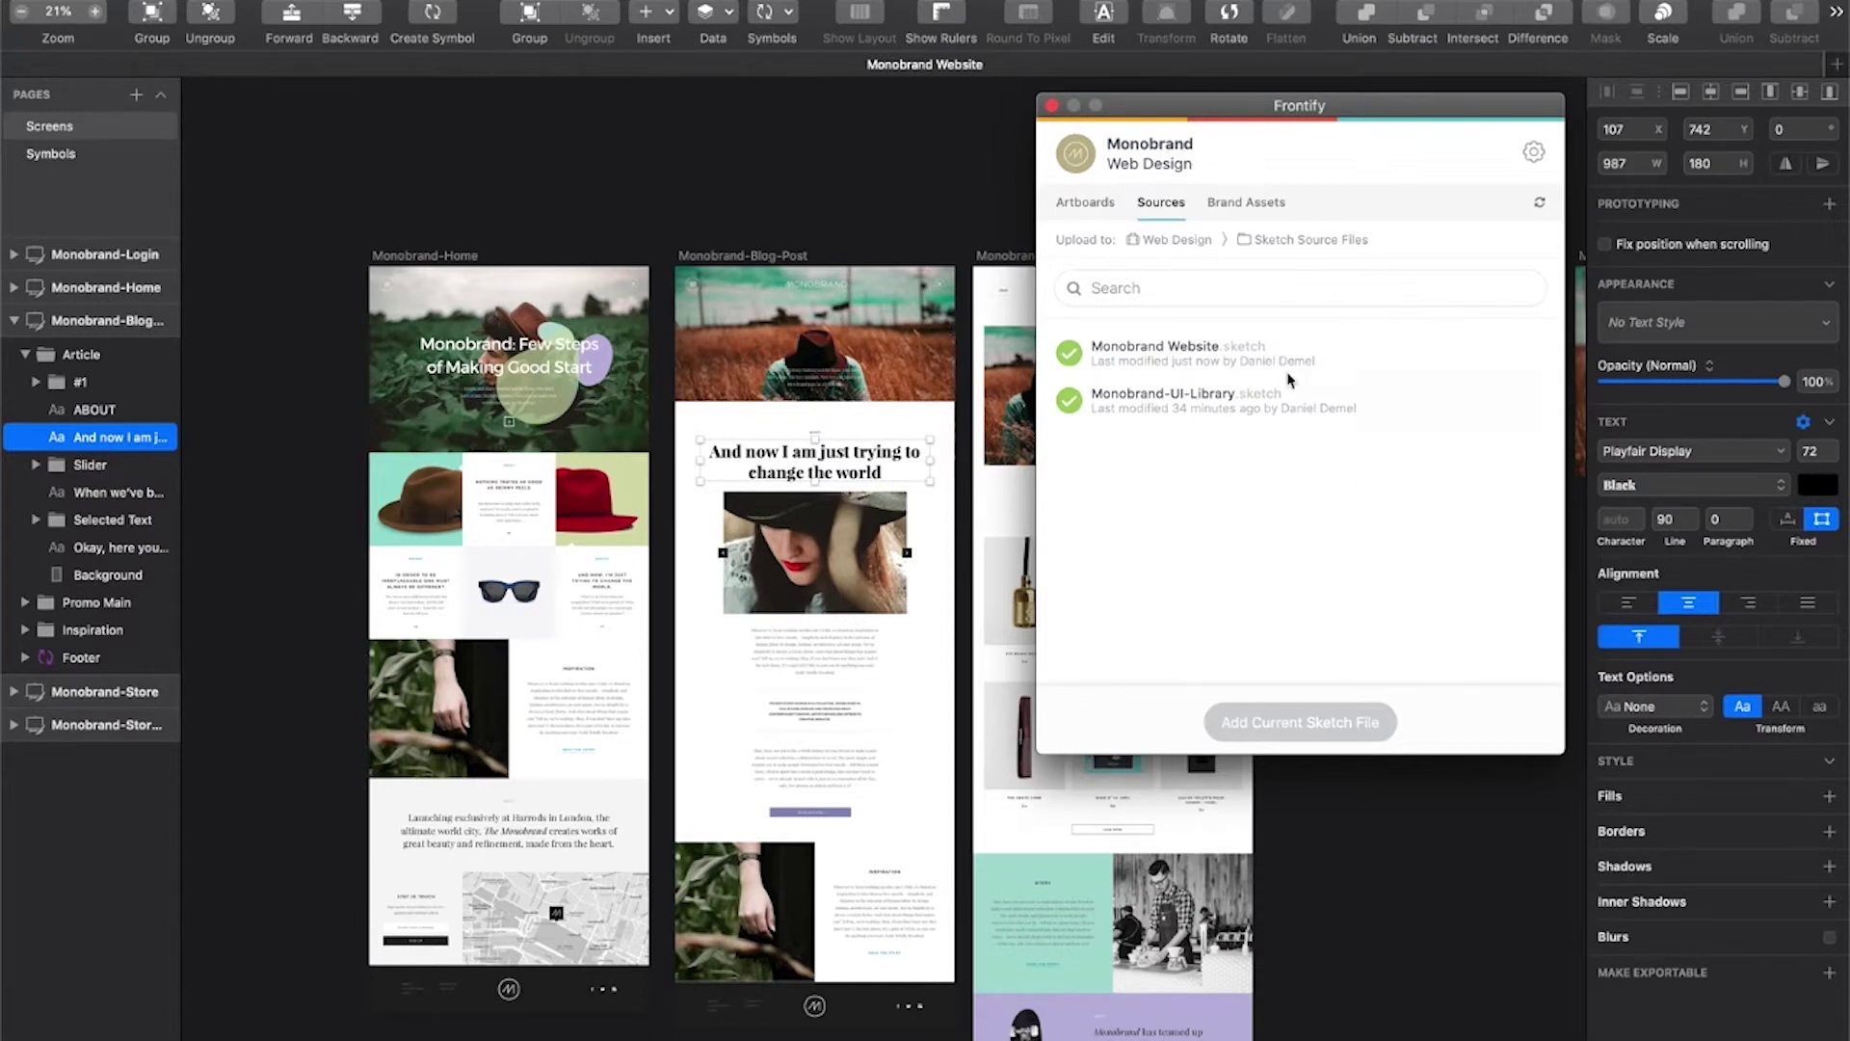
drag(1128, 114, 1199, 335)
click(1160, 424)
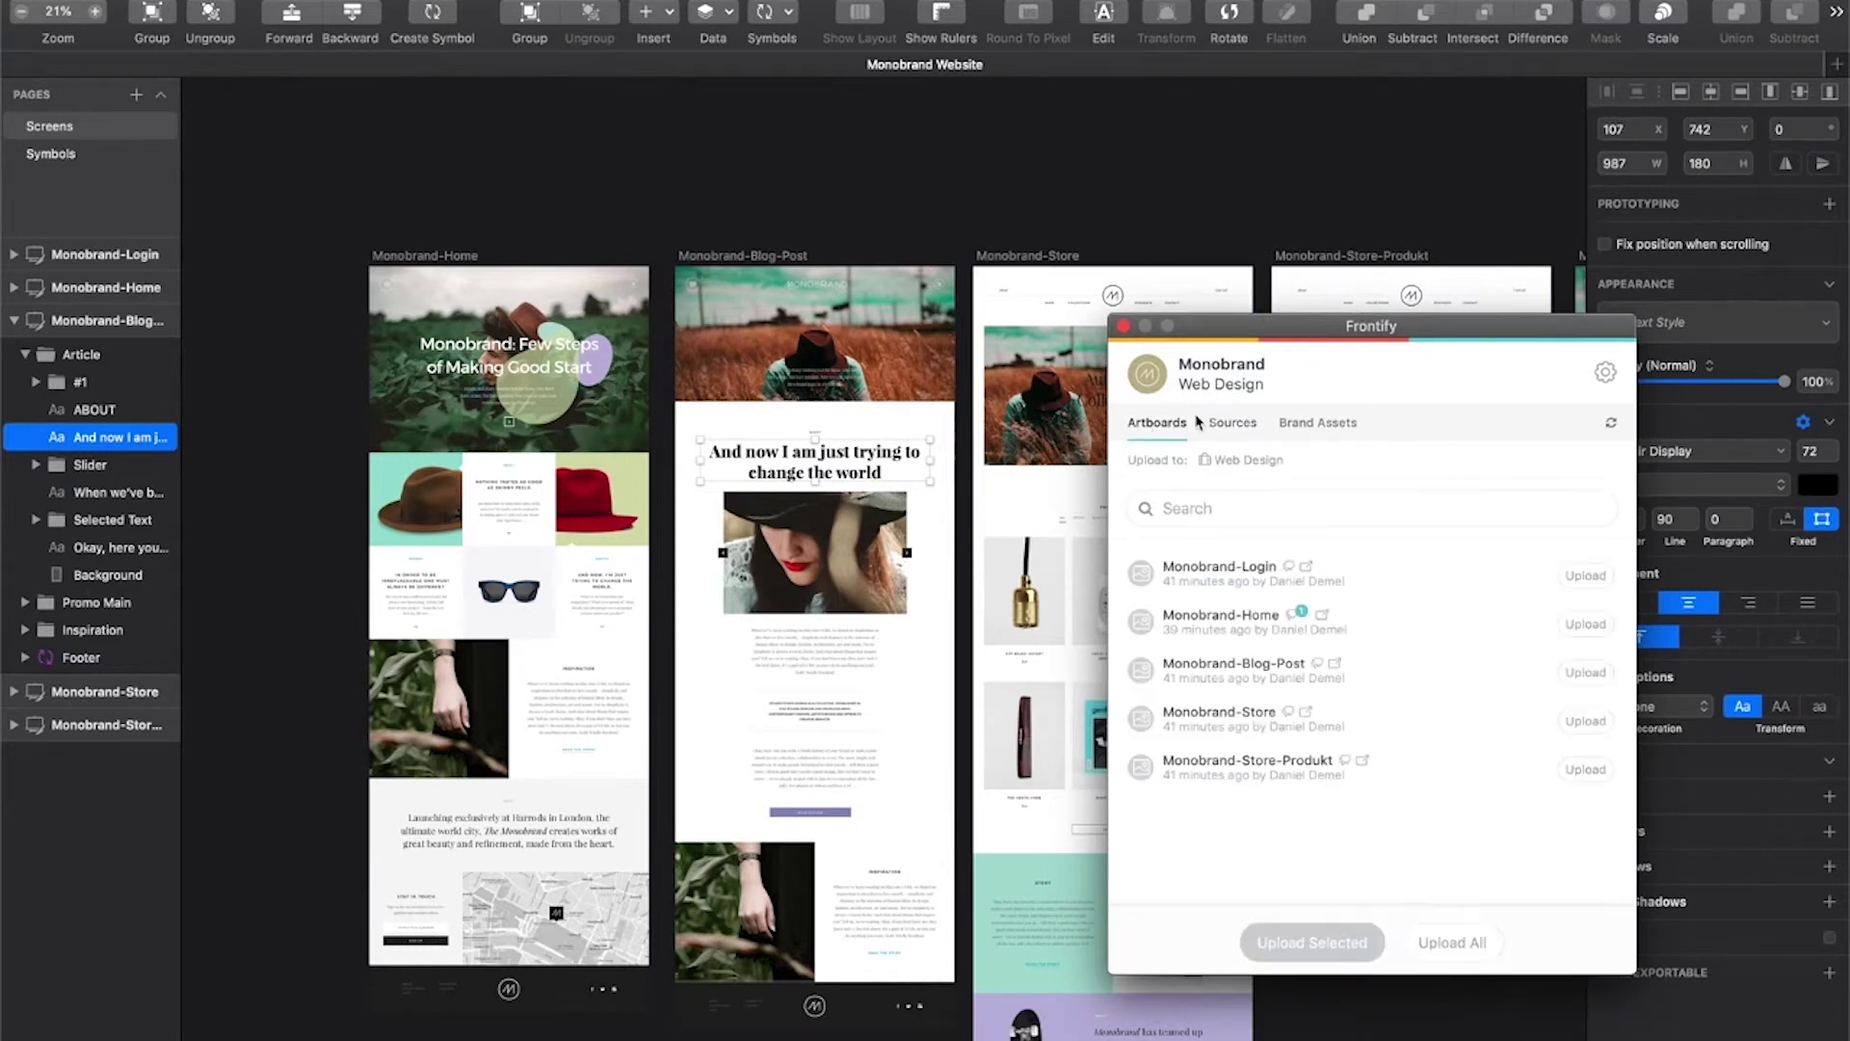
drag(1217, 326, 1327, 287)
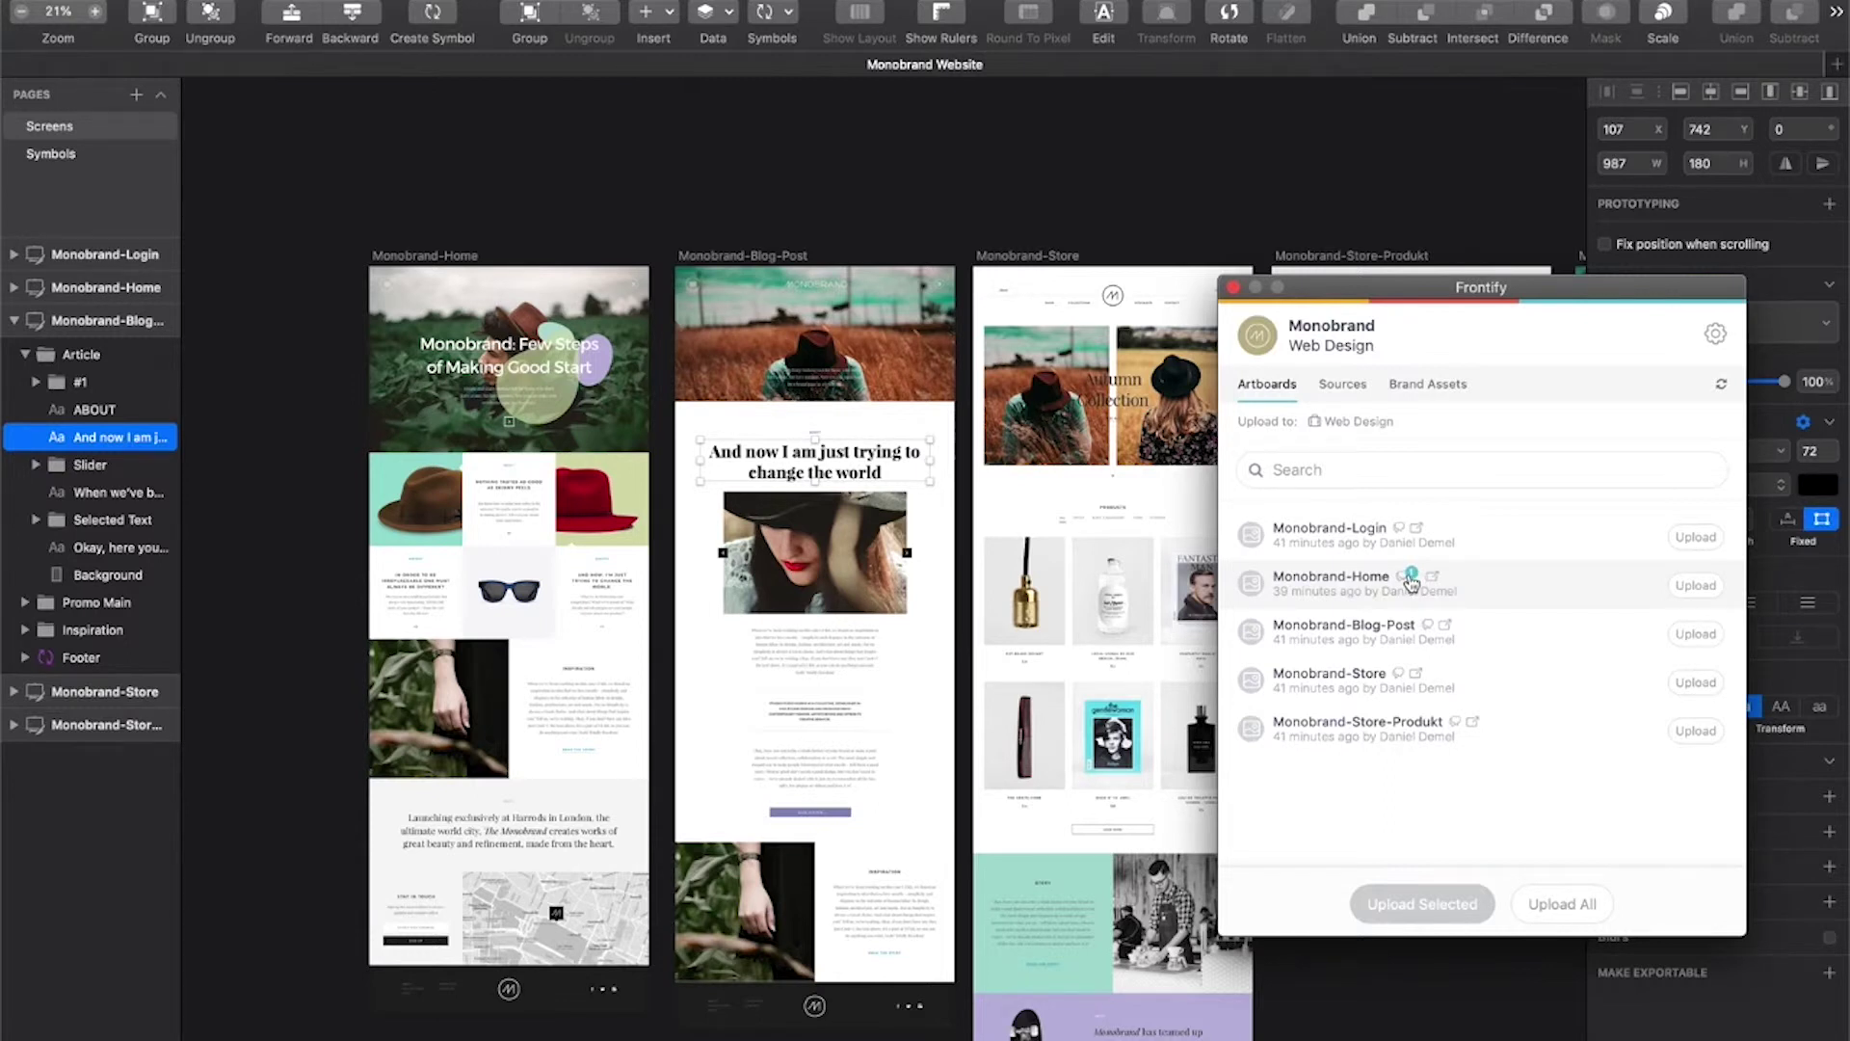
Step: Open the comments of the Monobrand-Home artboard in Frontify and look through the whole screen design
click(1411, 581)
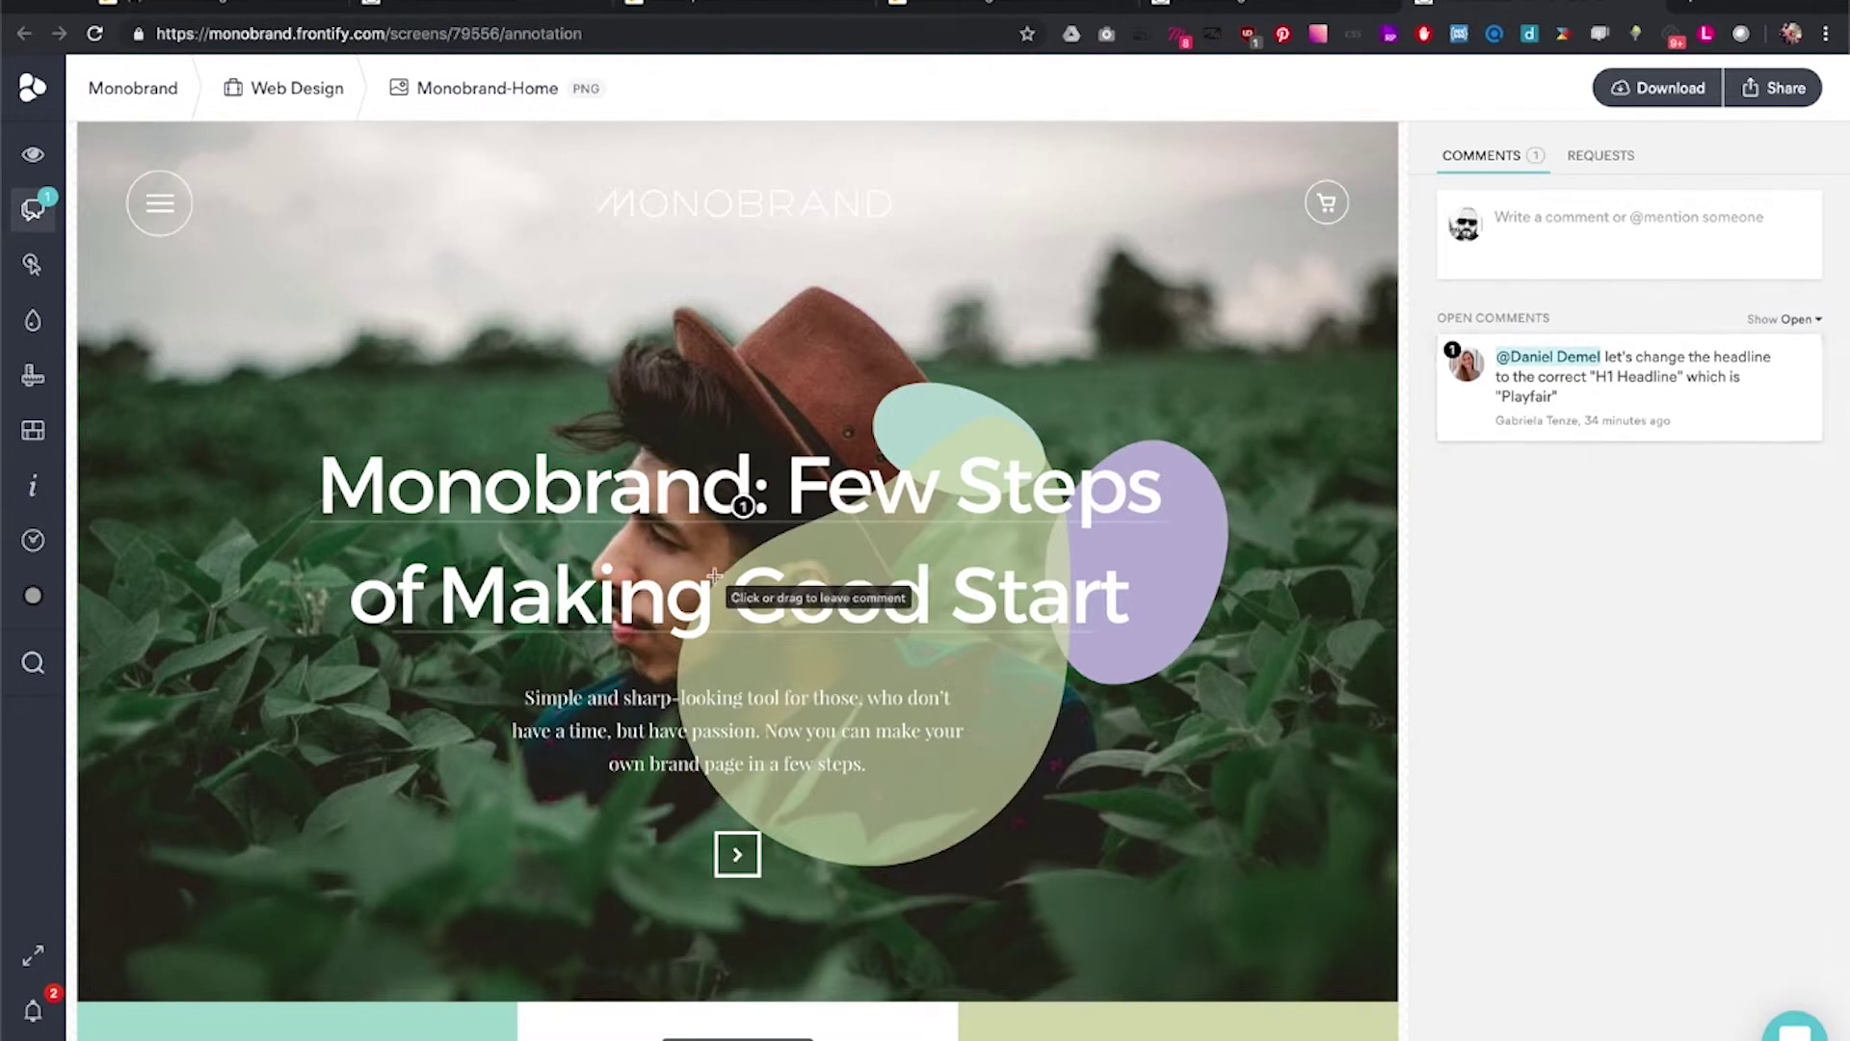
scroll(723, 576, down, 8)
scroll(716, 575, down, 10)
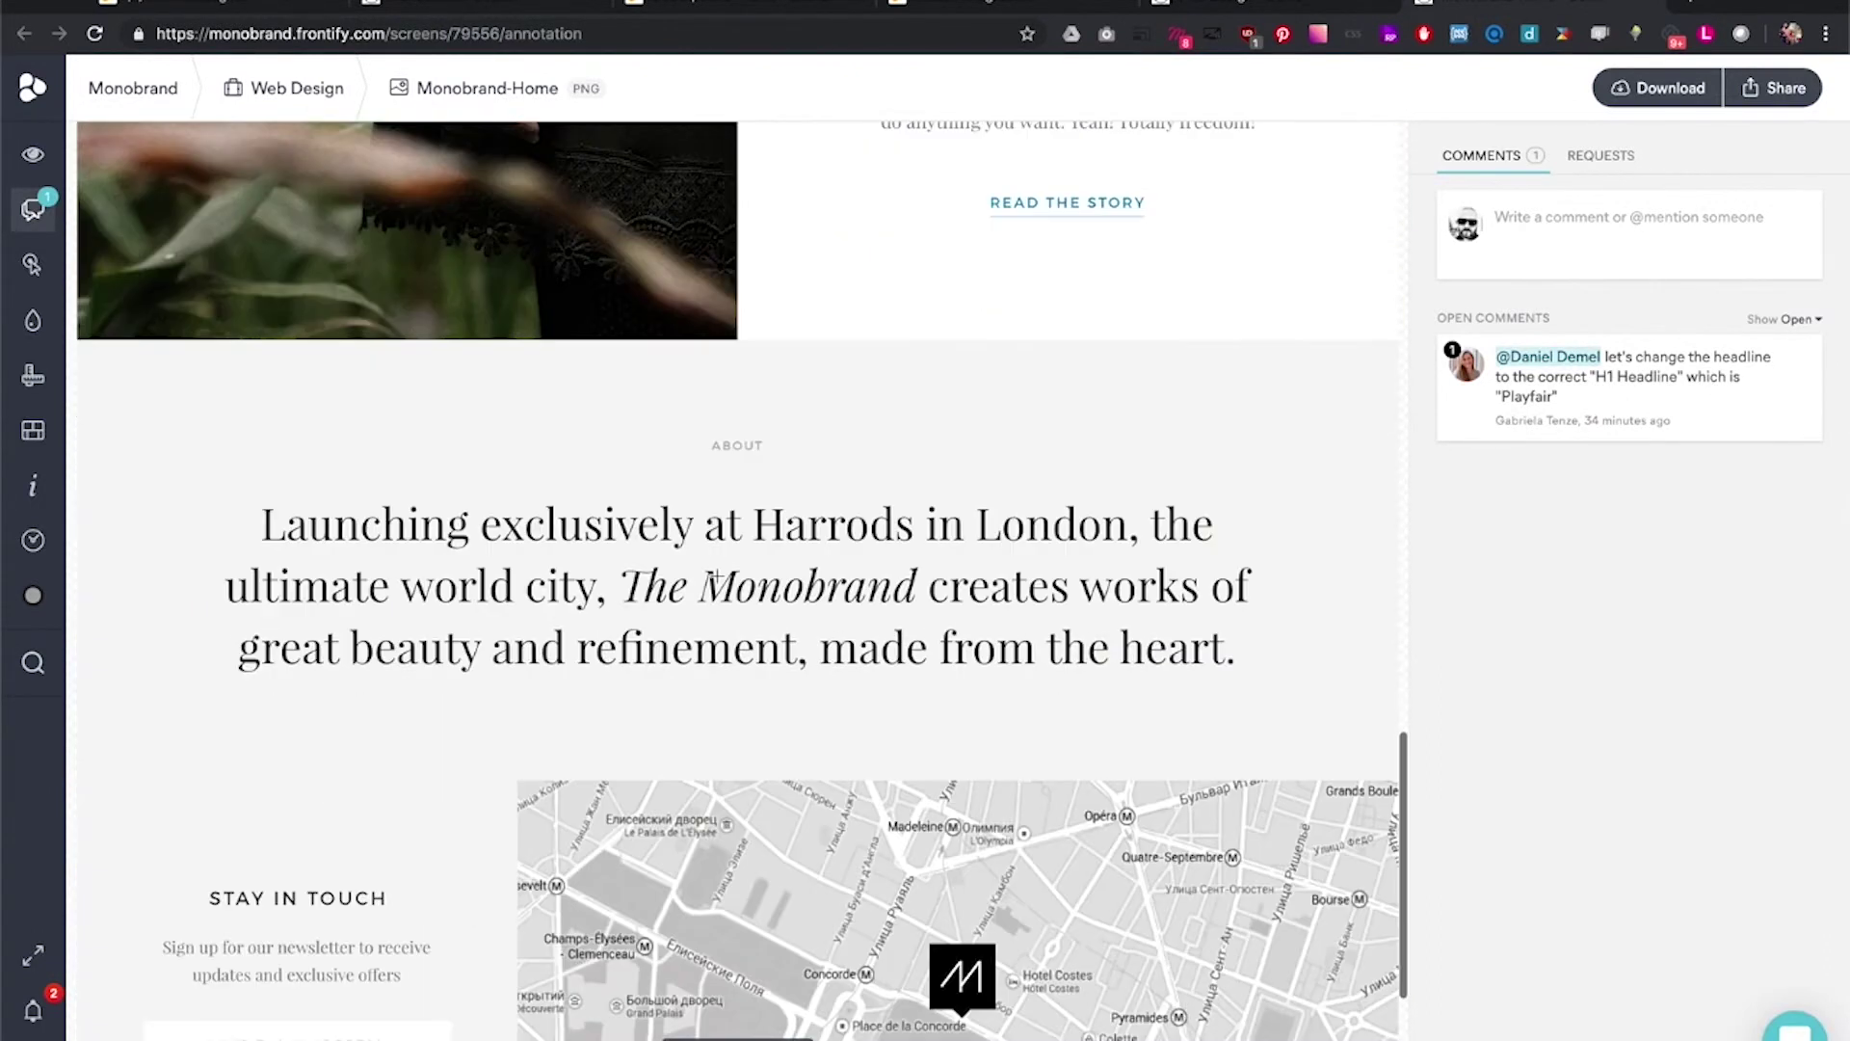
scroll(735, 576, up, 18)
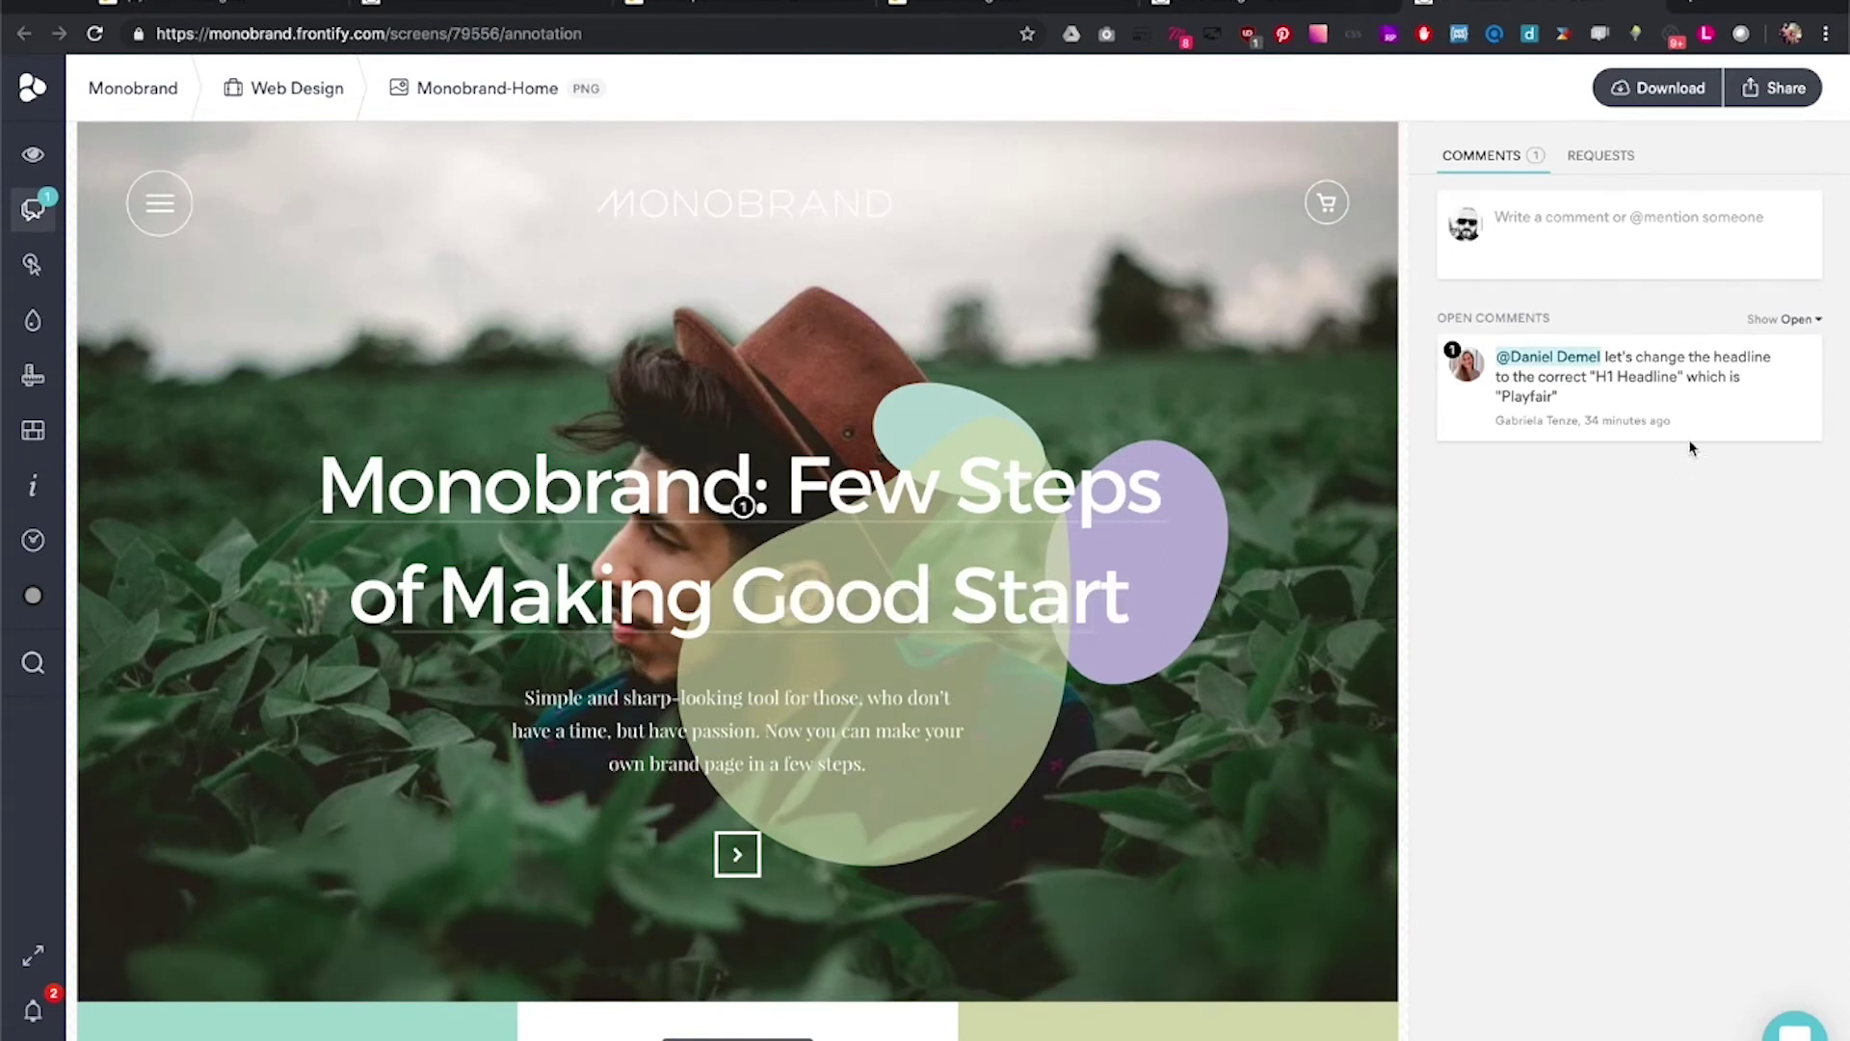
Step: Switch back to Sketch and deselect the headline text of the Monobrand-Blog-Post artboard
key(super+Tab)
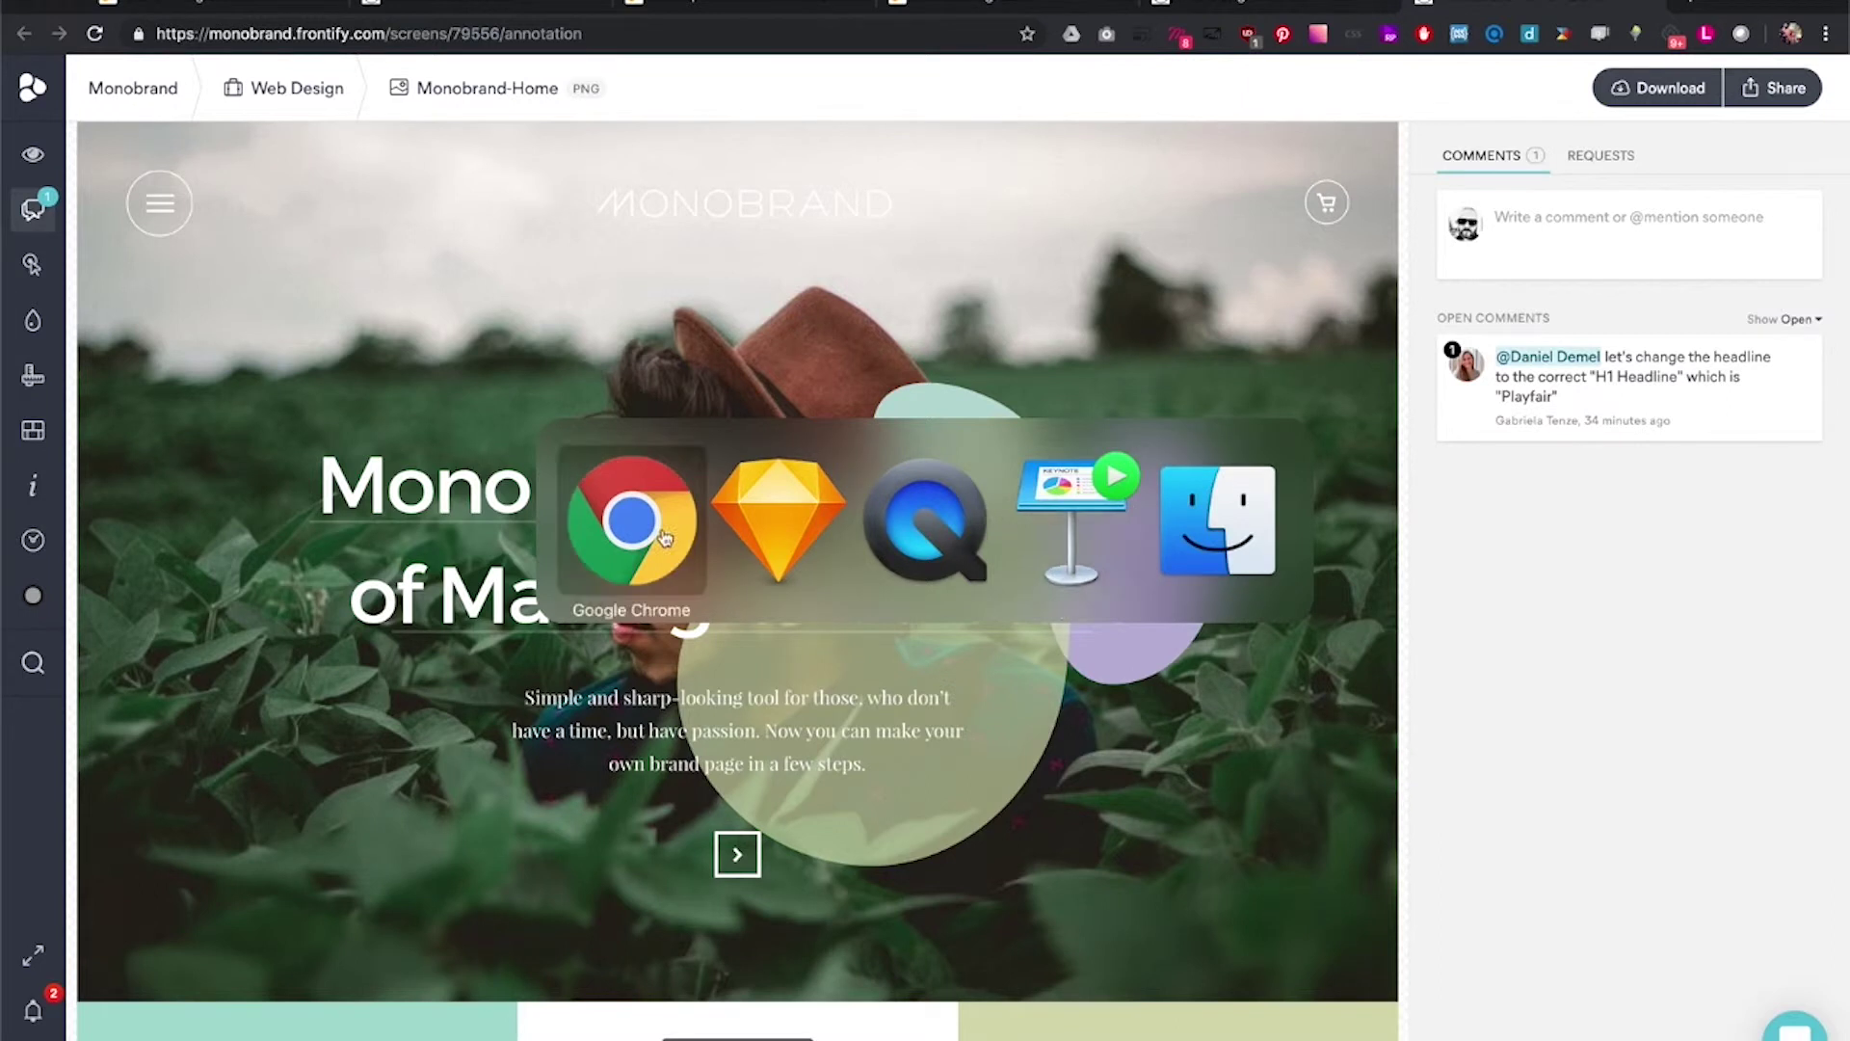
click(819, 543)
click(566, 173)
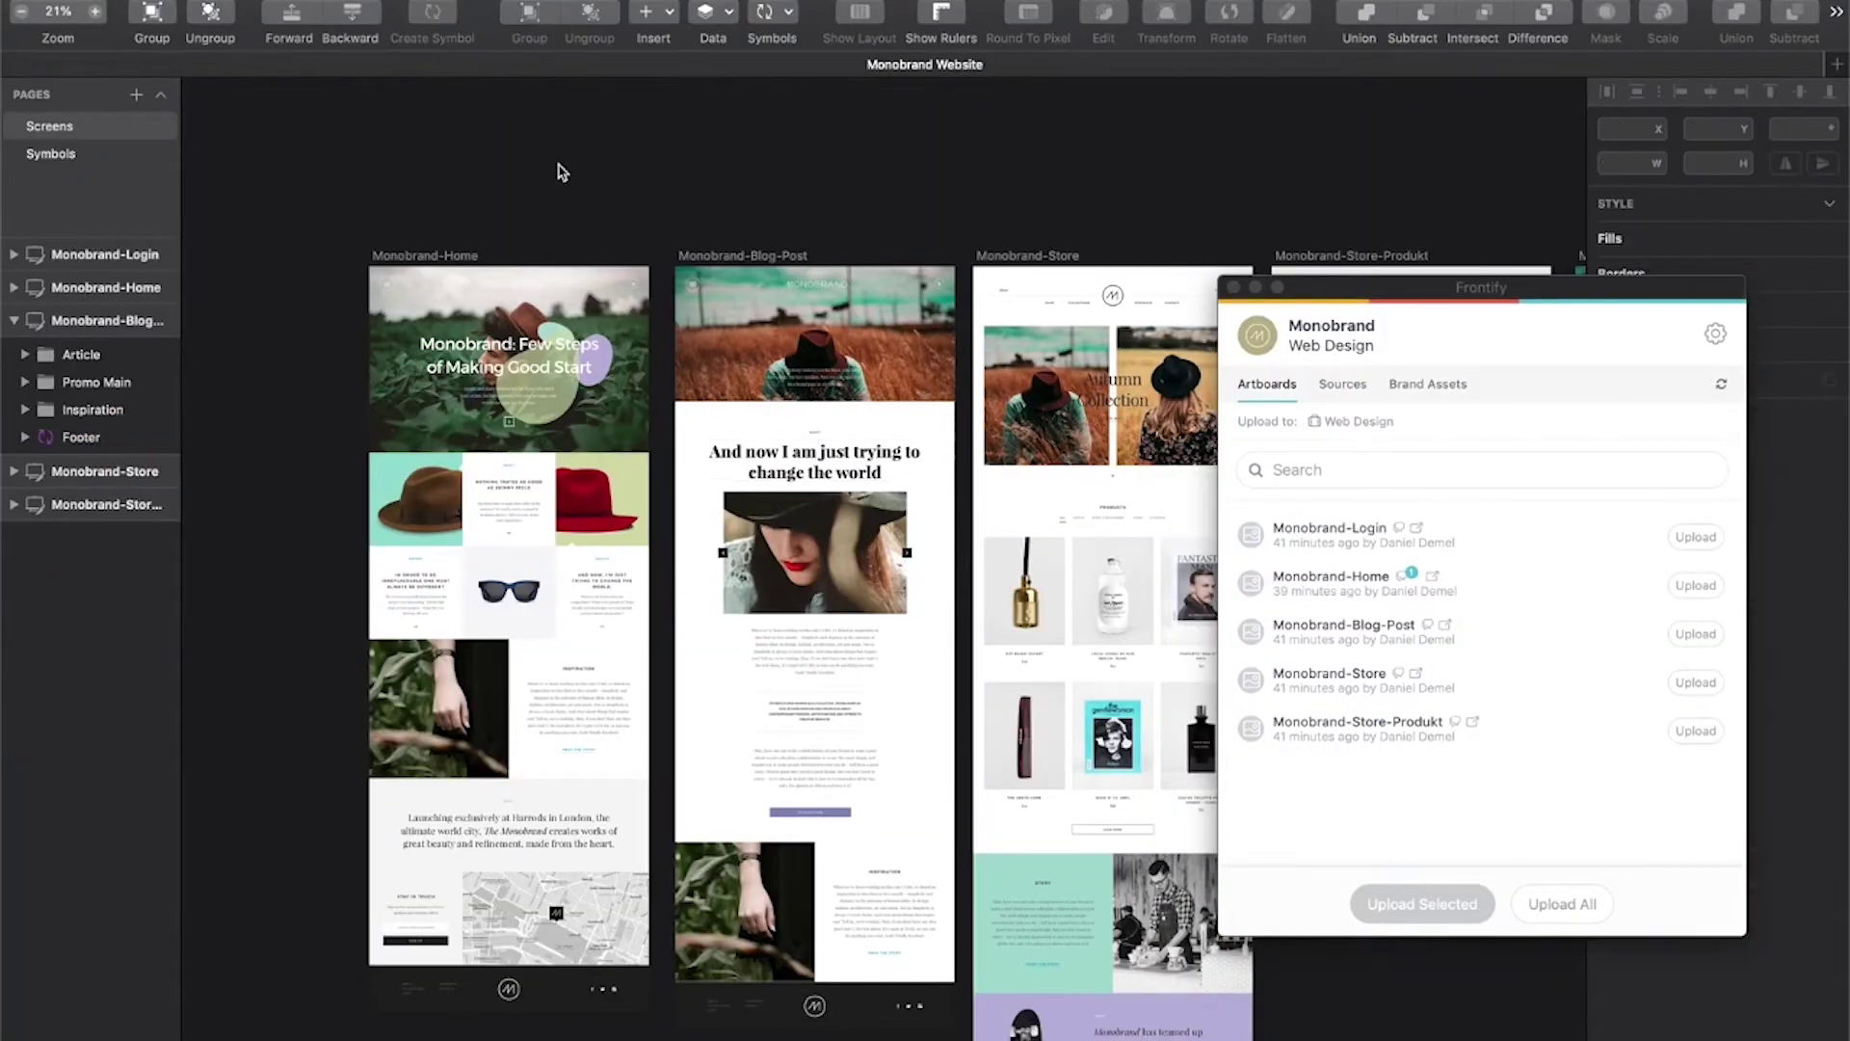
Step: Apply the Headline H1 typography style from Frontify's brand assets to the main headline of the Monobrand-Home artboard
drag(475, 215, 718, 193)
scroll(755, 374, up, 5)
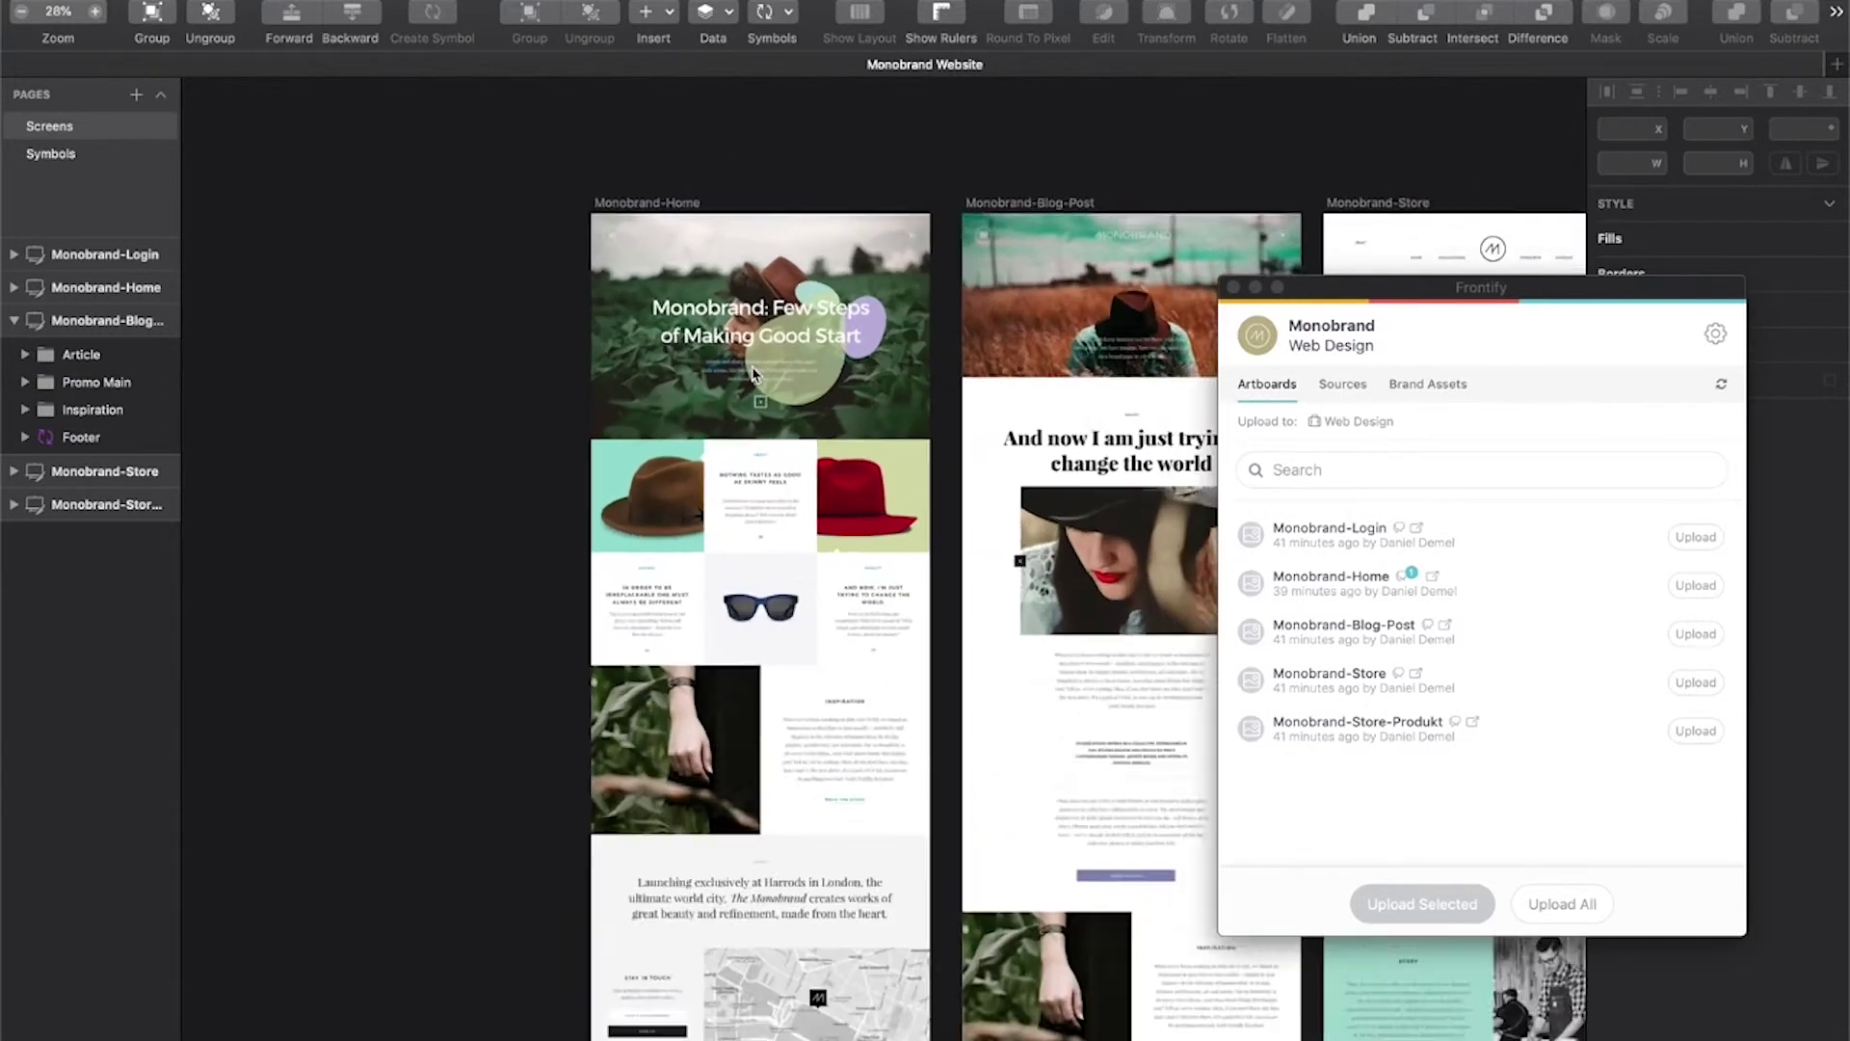
scroll(754, 374, up, 2)
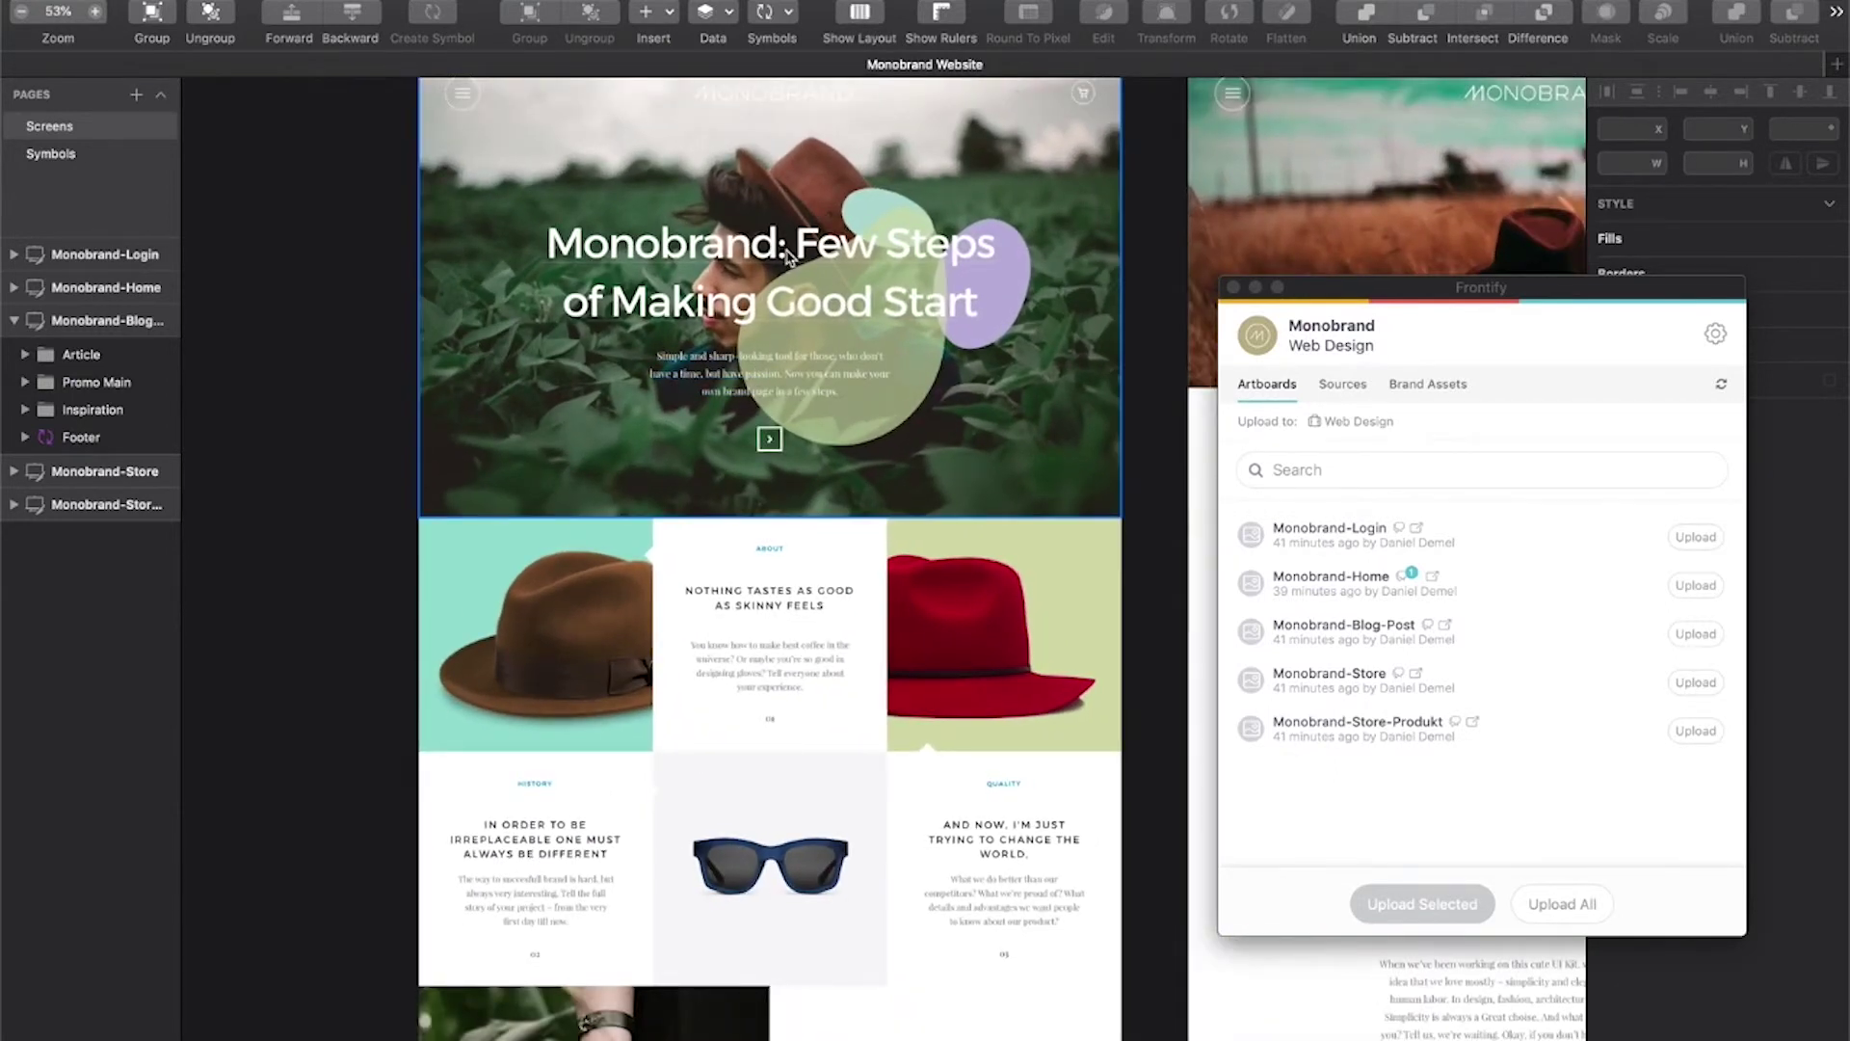
scroll(776, 289, down, 1)
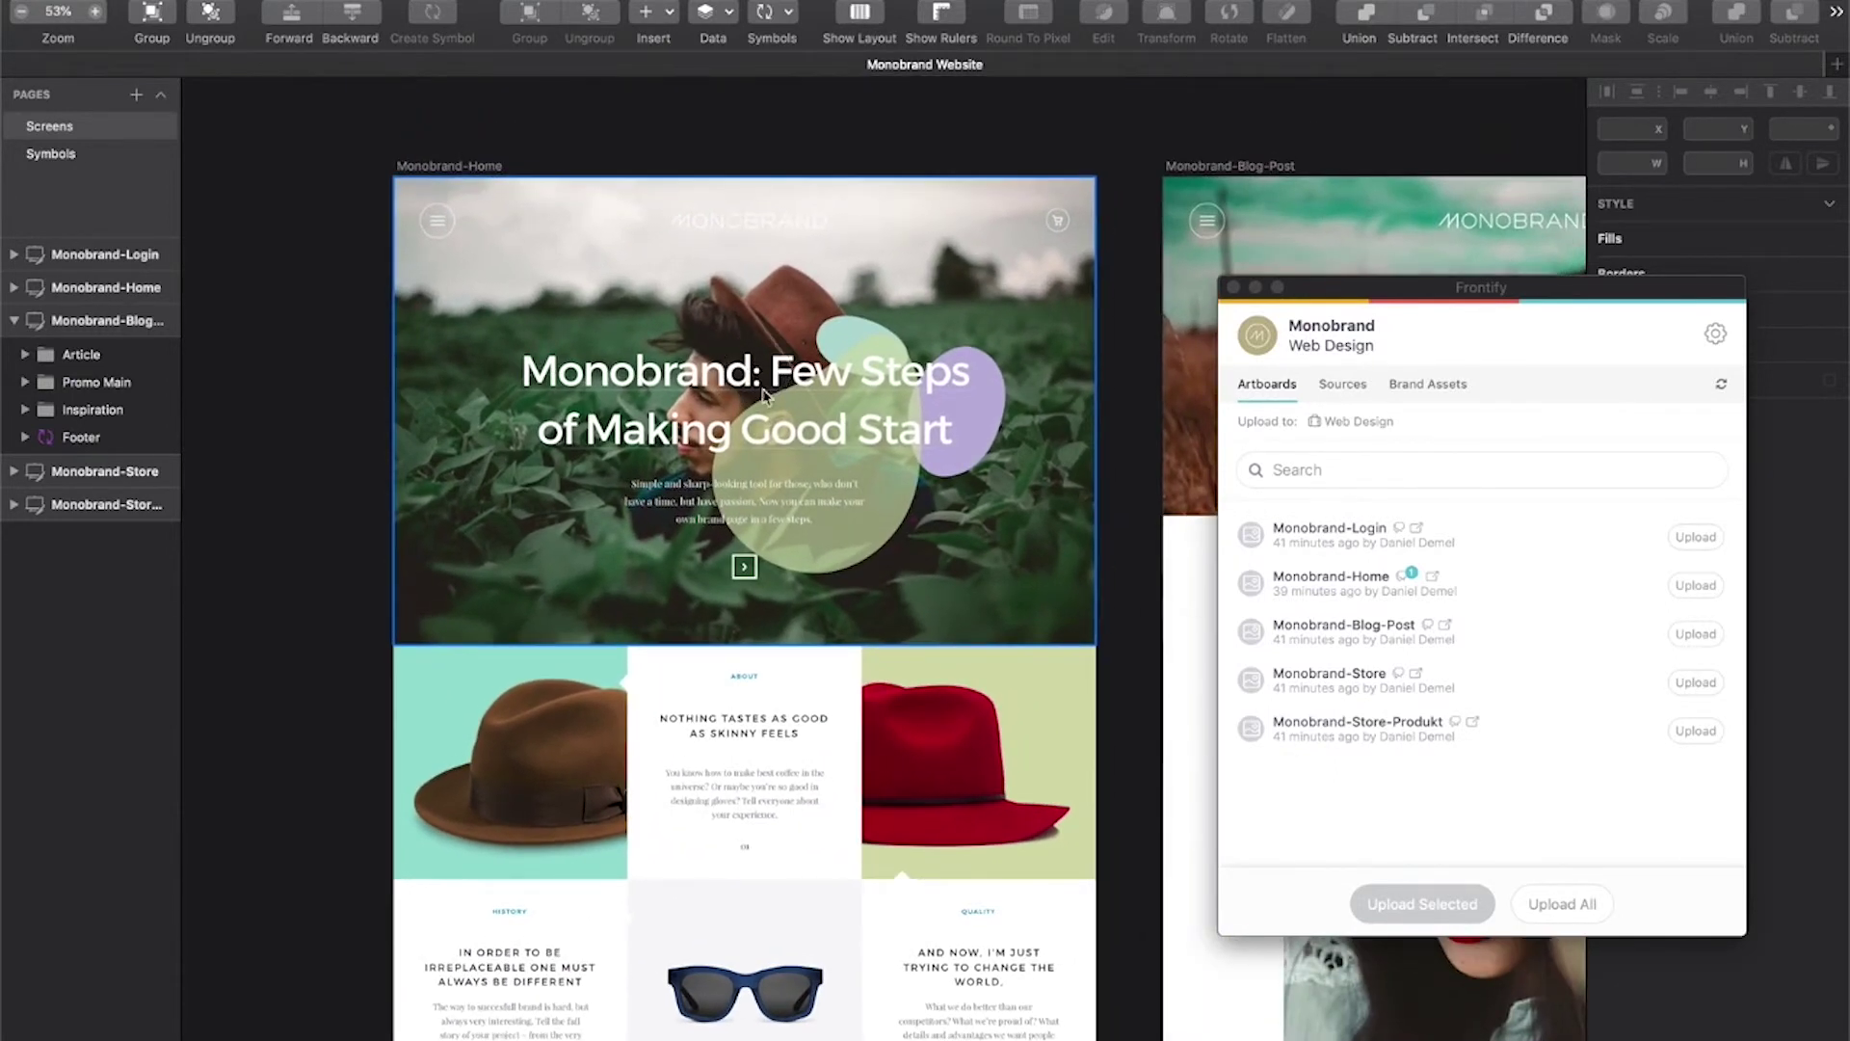
click(841, 382)
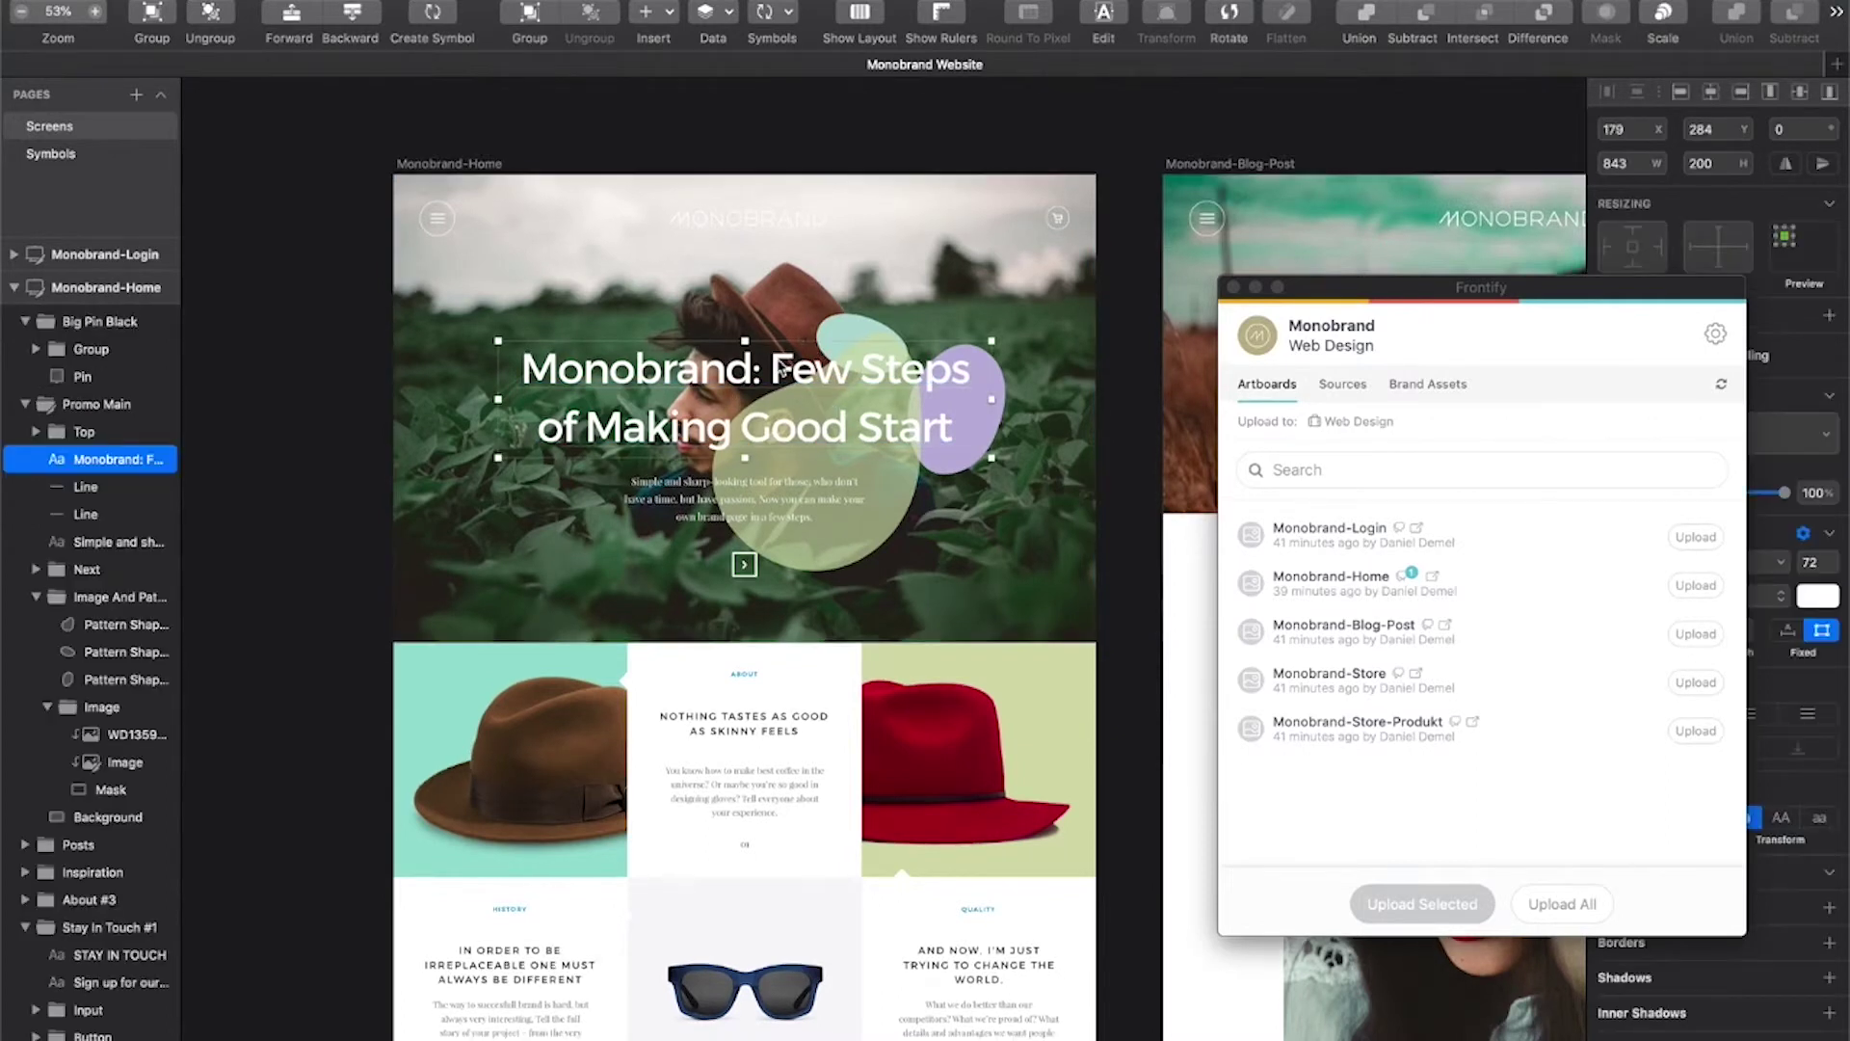
scroll(841, 382, down, 1)
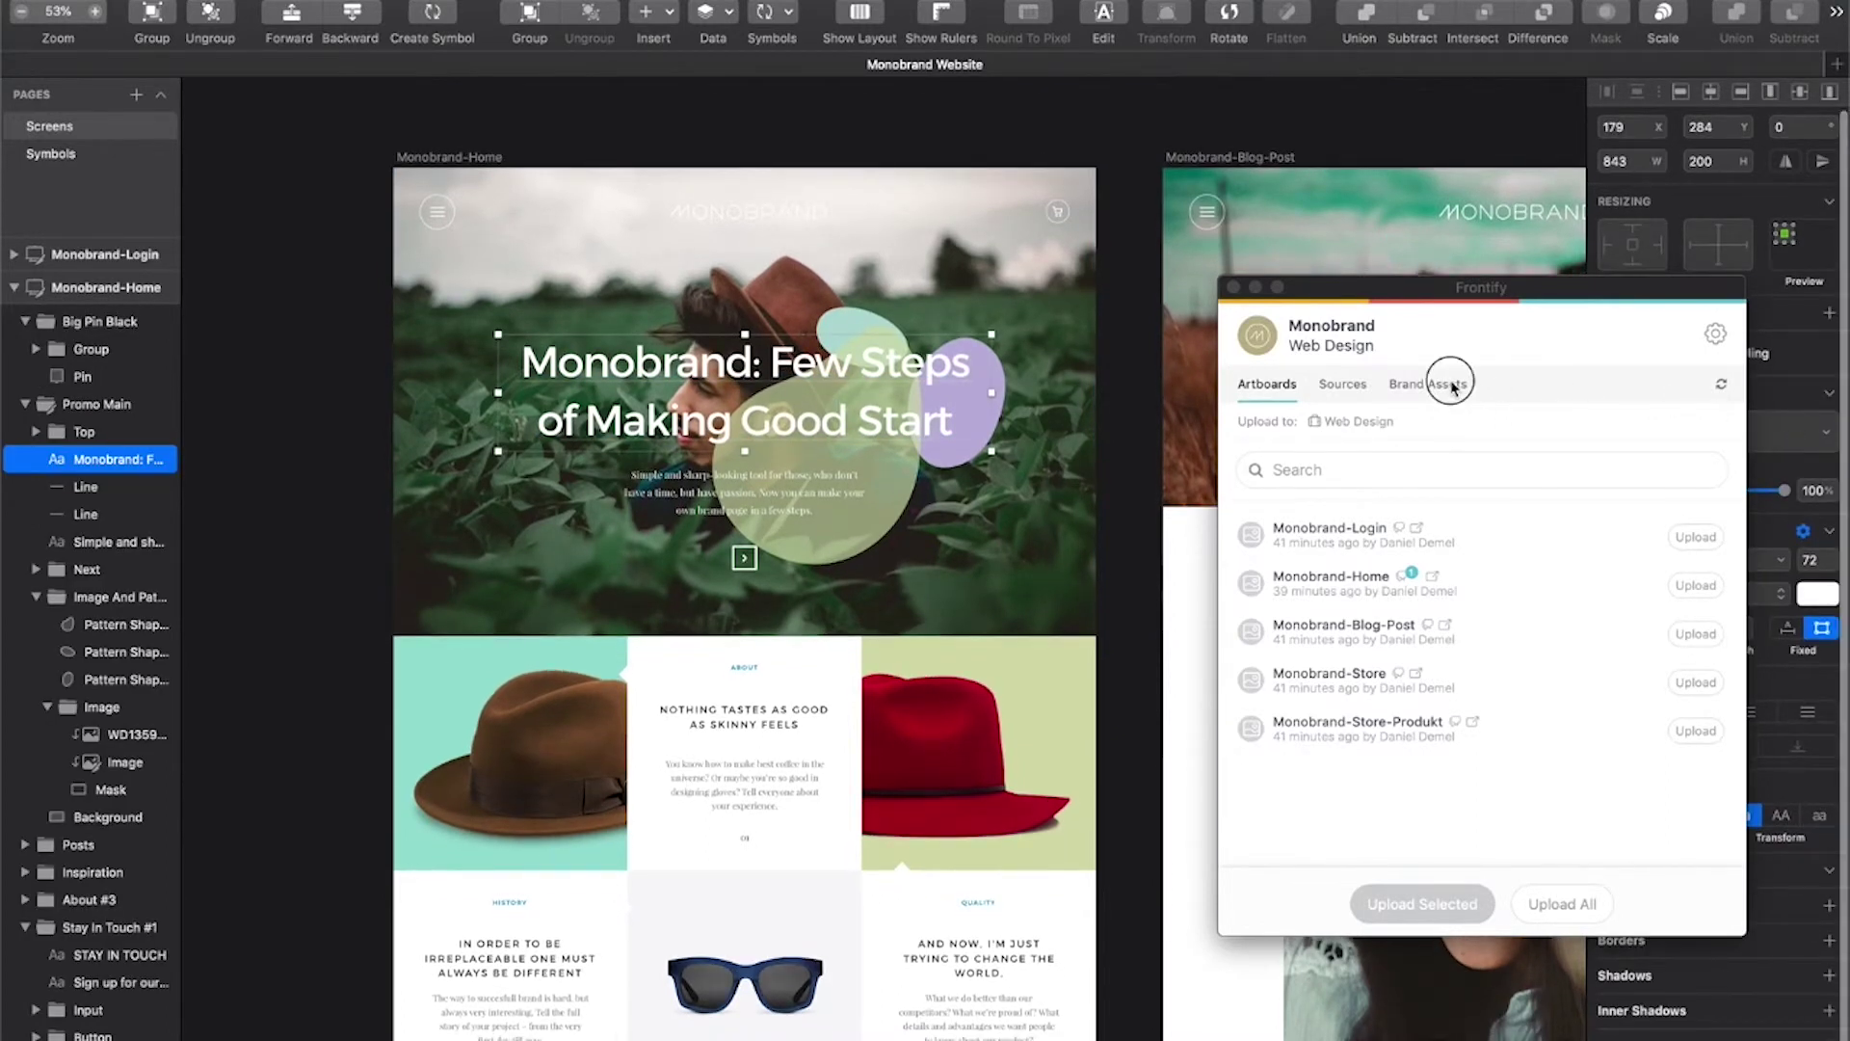
click(1420, 385)
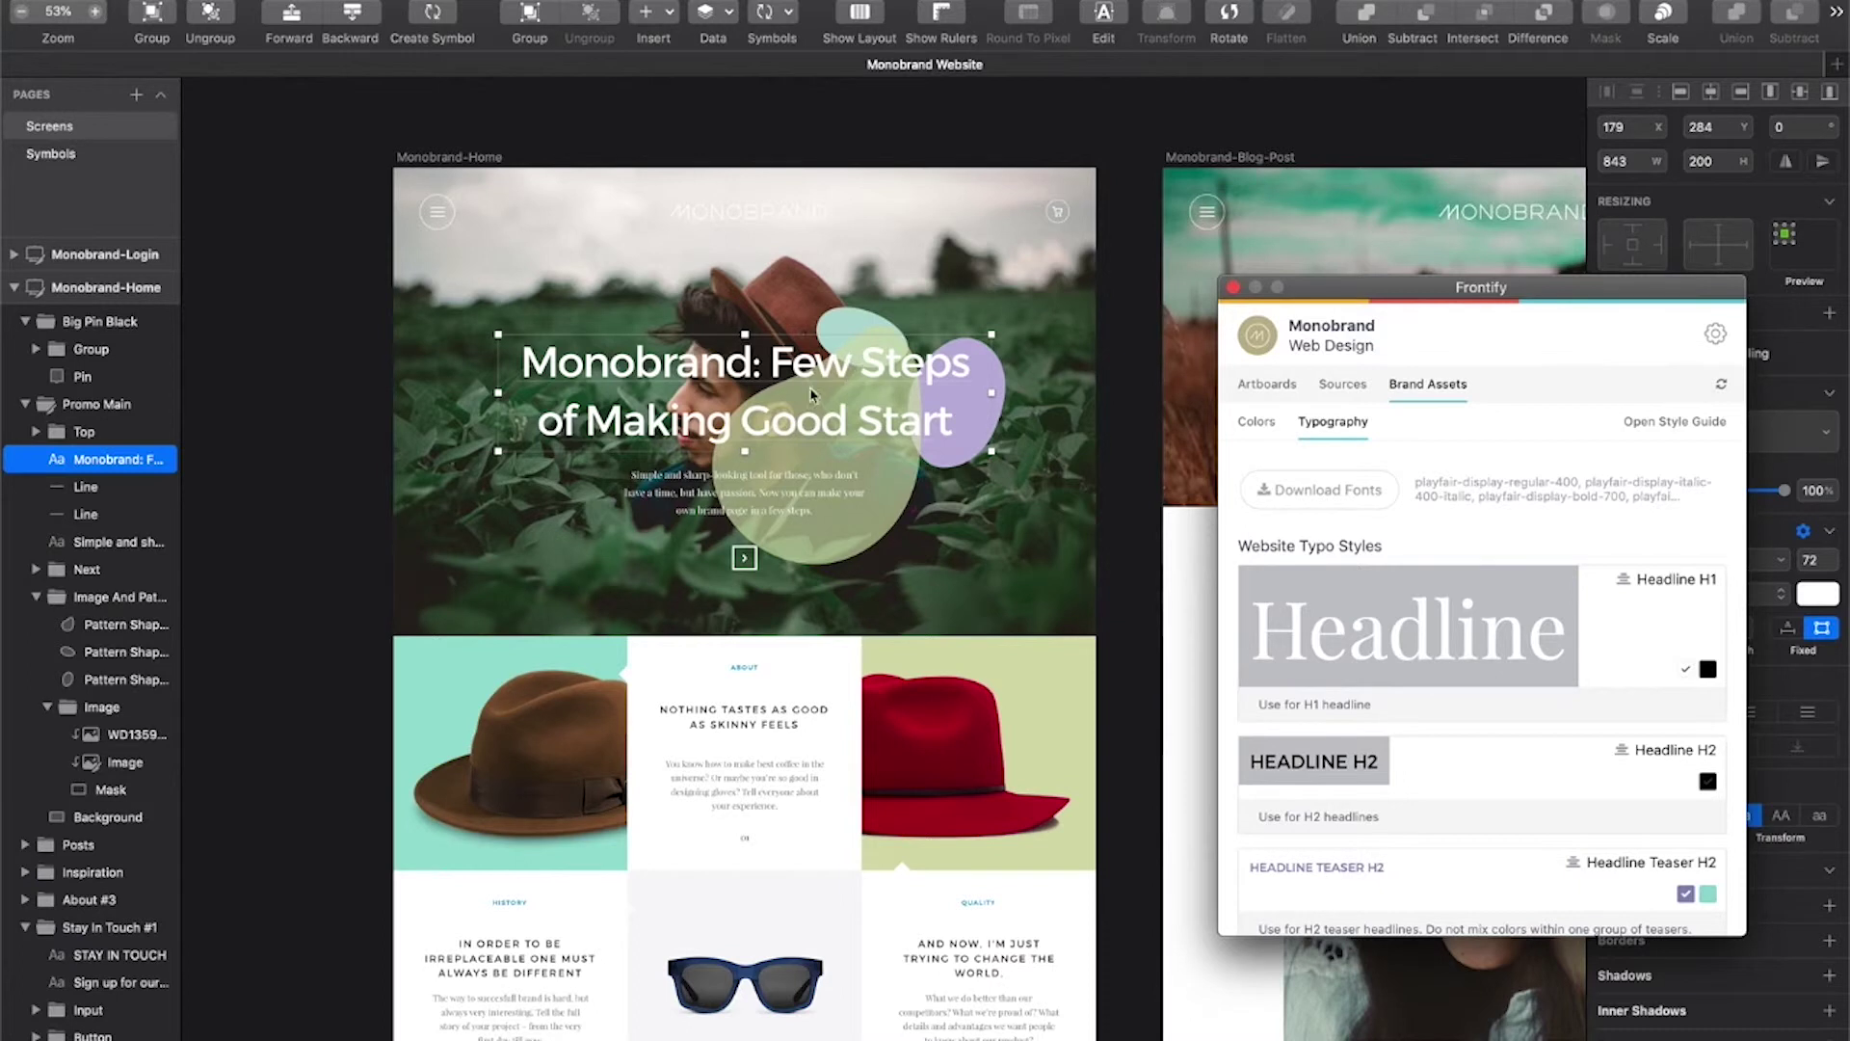
click(1445, 654)
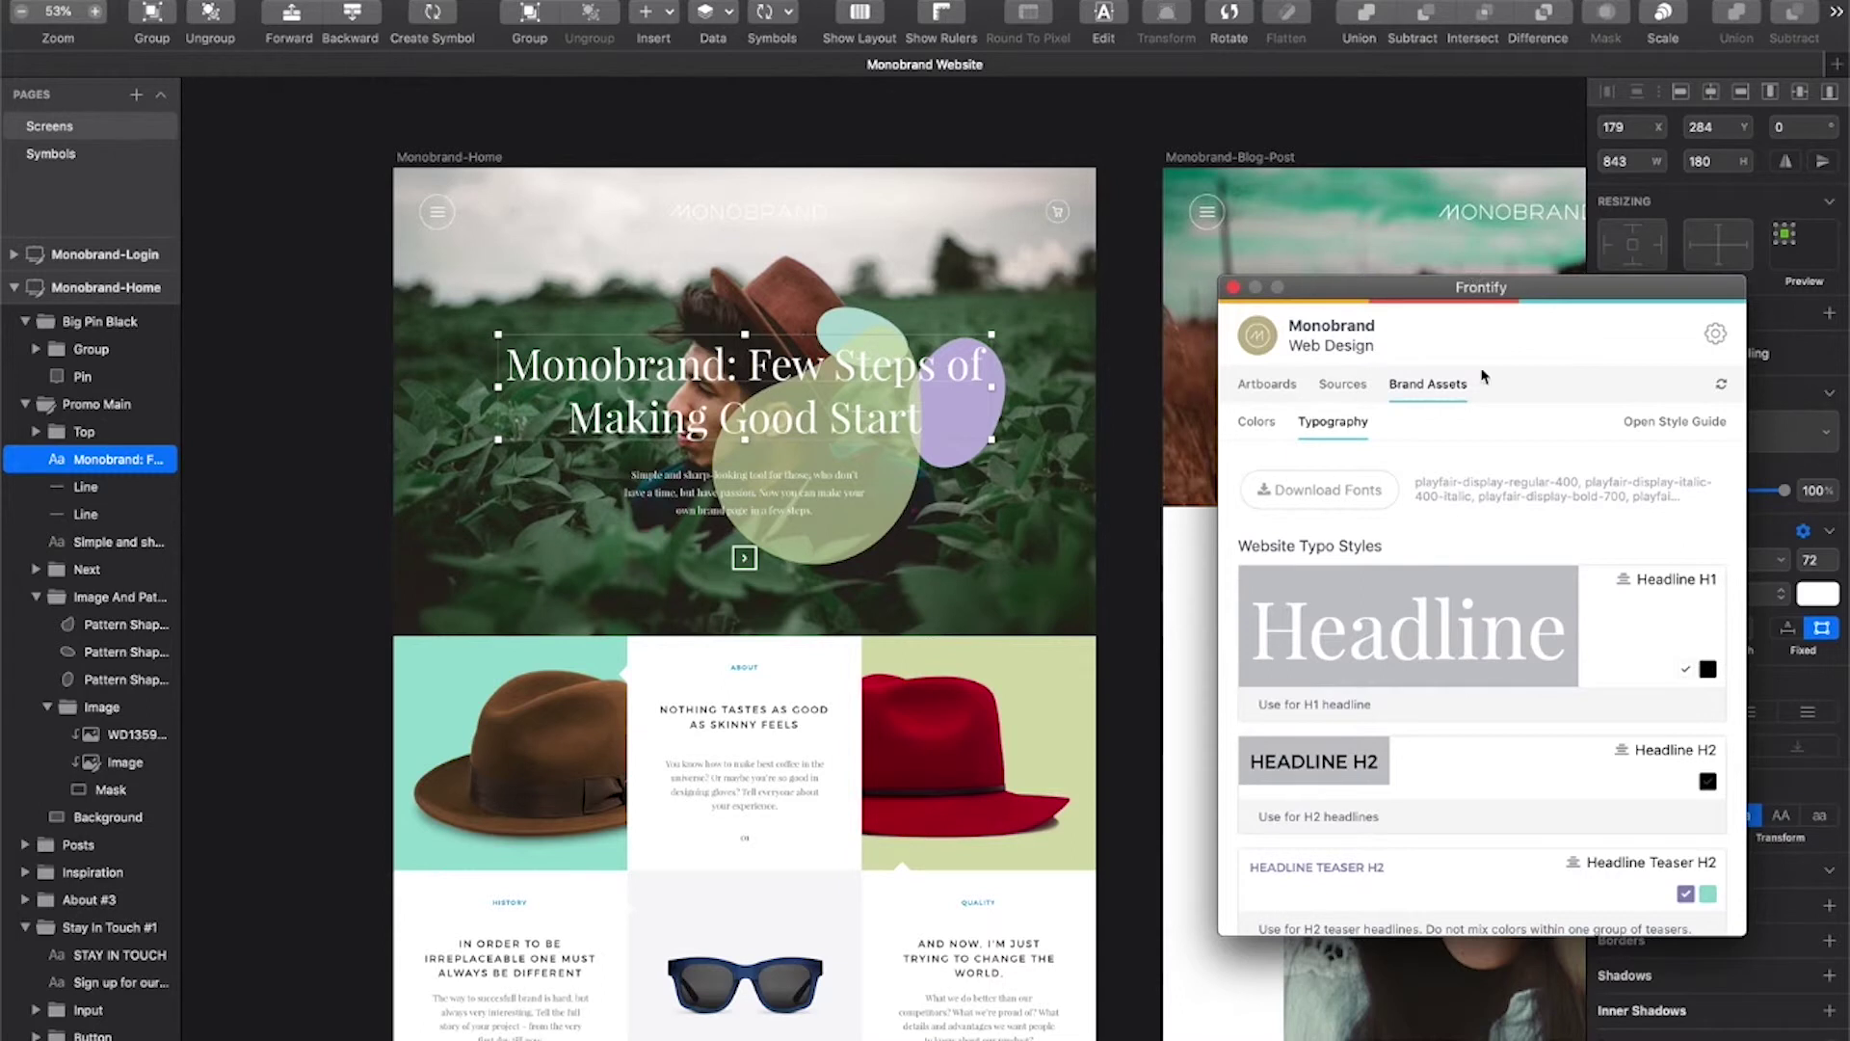
Step: Move the Frontify window beside the Monobrand-Home headline and upload the Monobrand-Home artboard to the Web Design project
drag(1608, 287, 1416, 380)
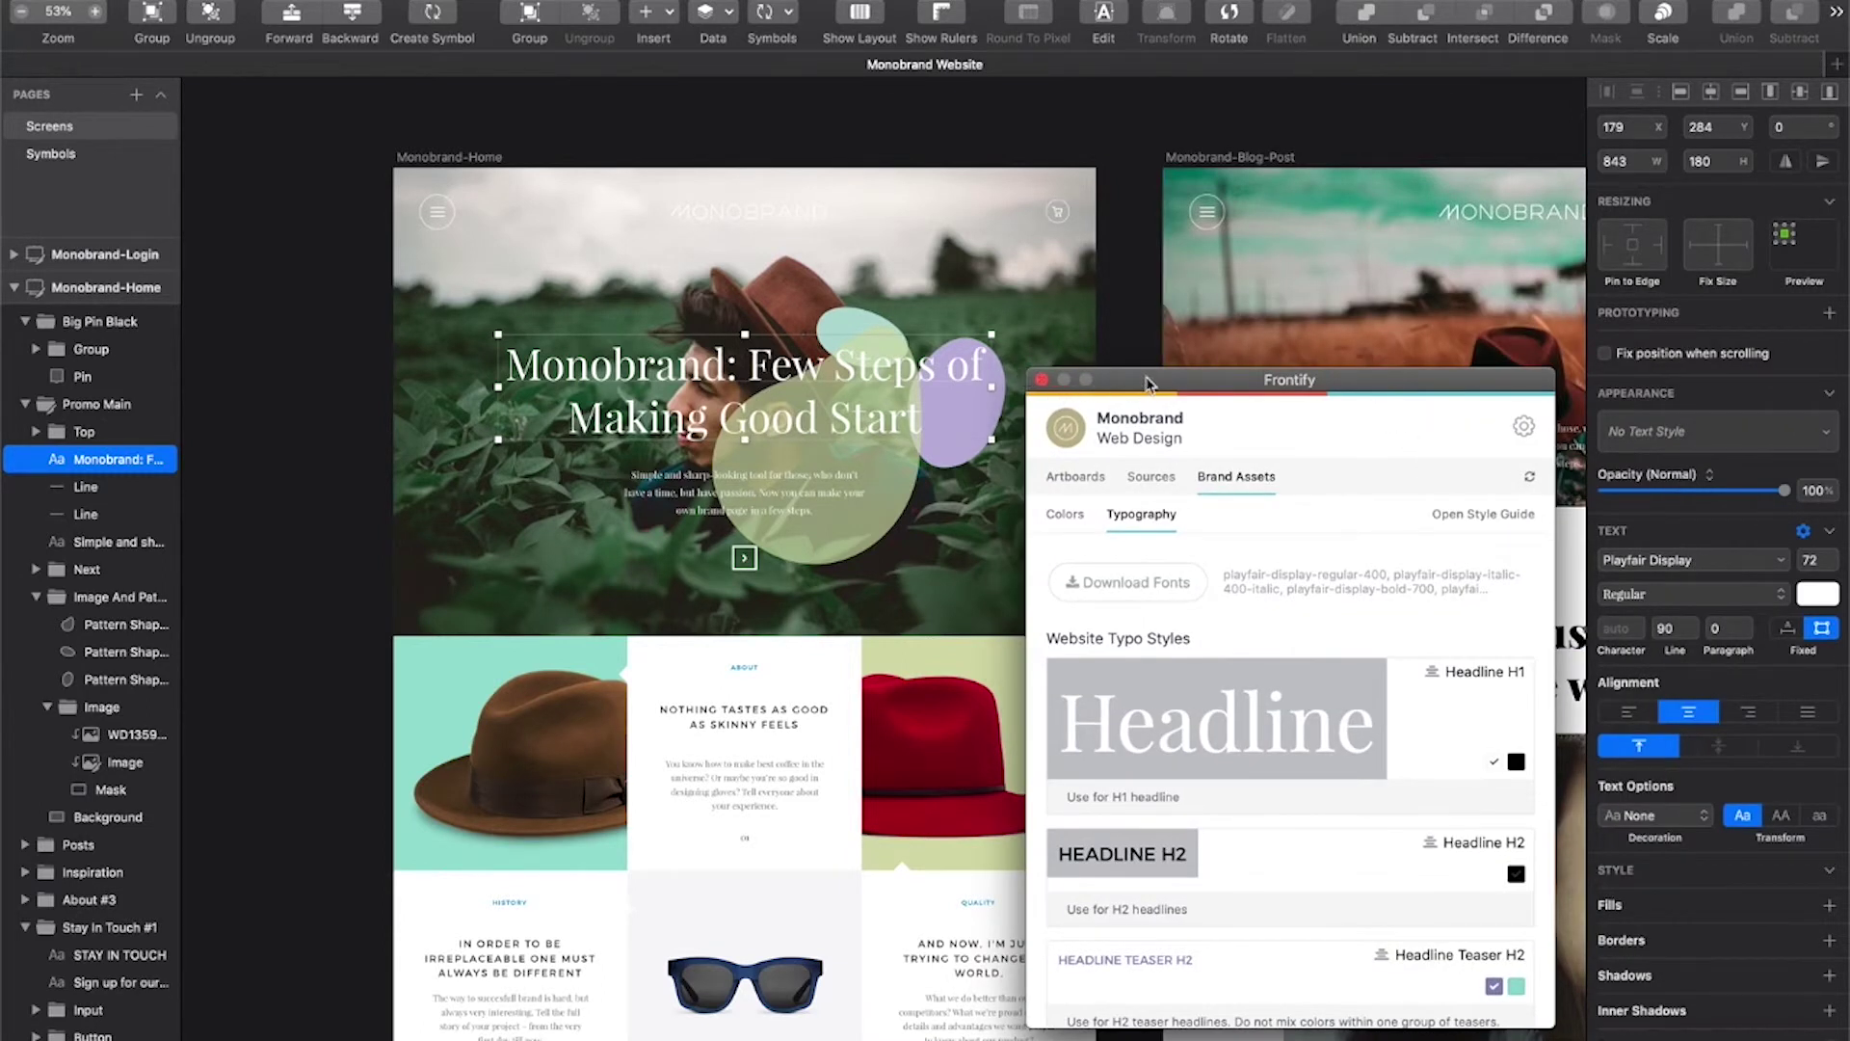
drag(1147, 383, 1147, 337)
click(1084, 430)
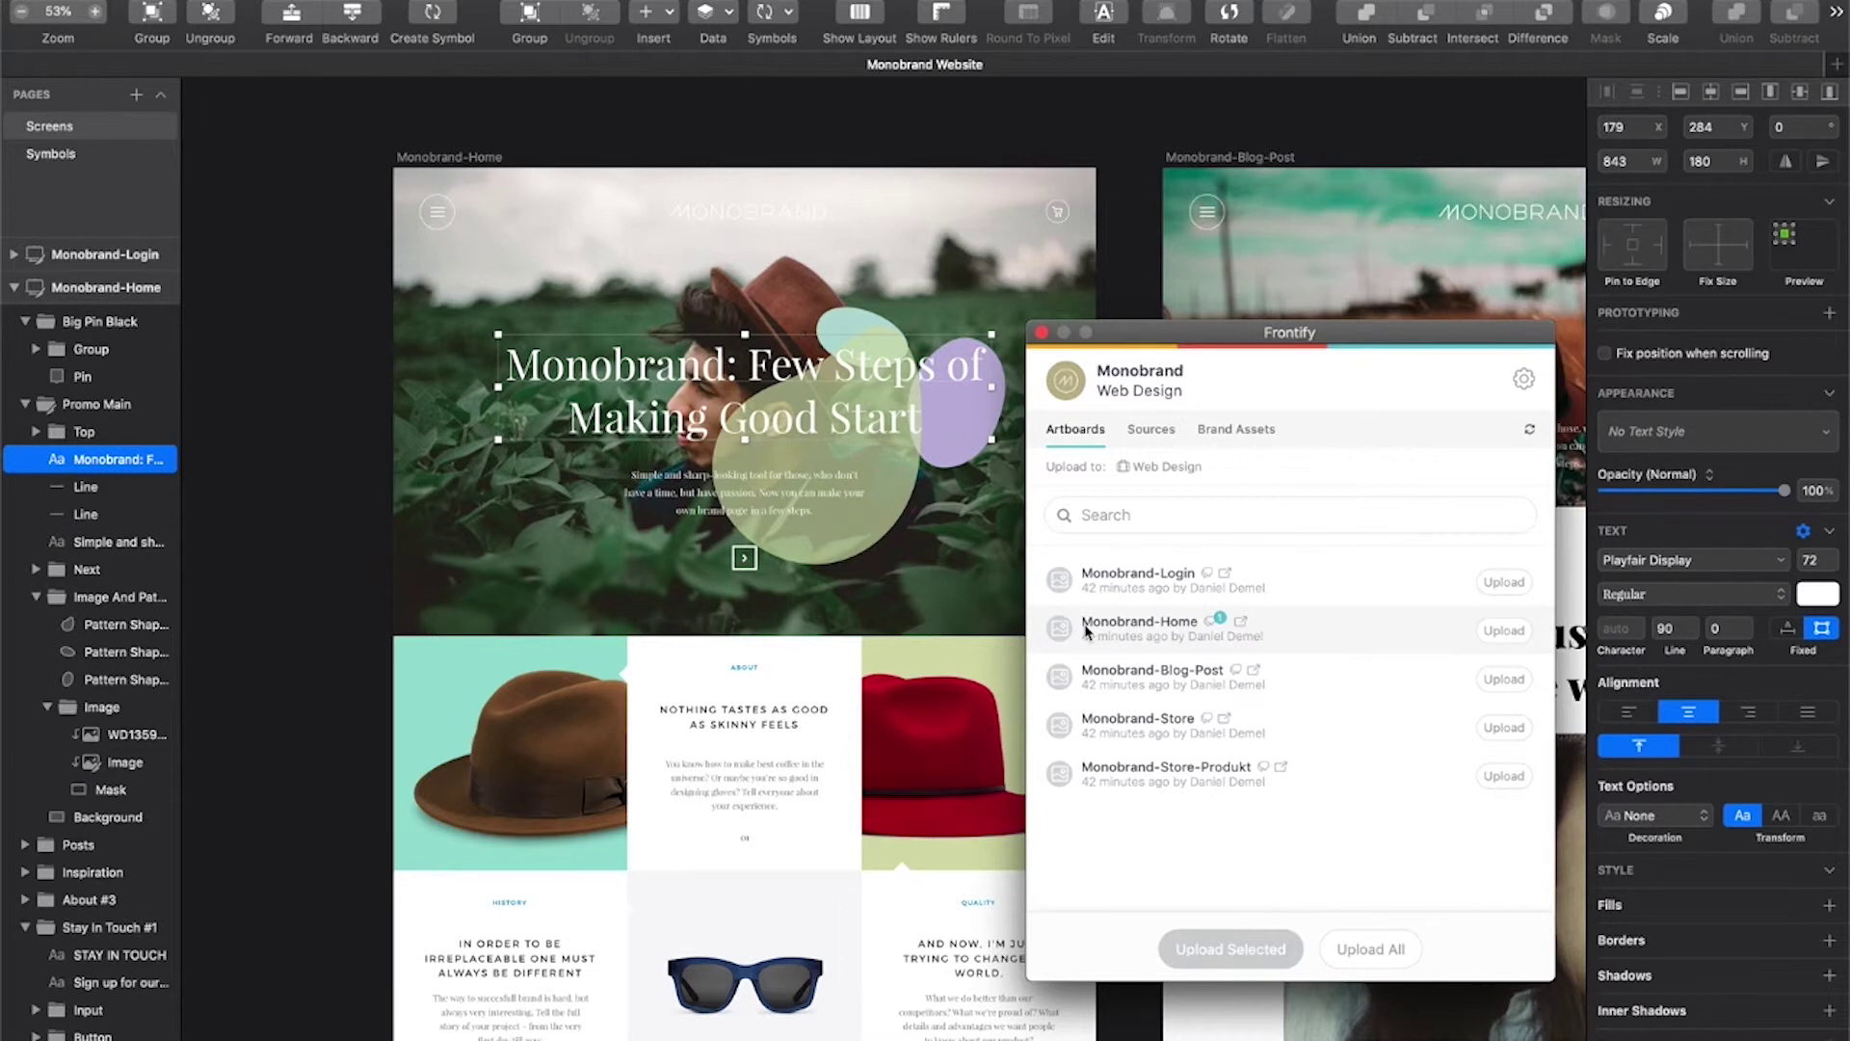
click(1504, 631)
Step: Open the Monobrand-Home screen in the browser and compare its revisions 1 and 2
click(1241, 624)
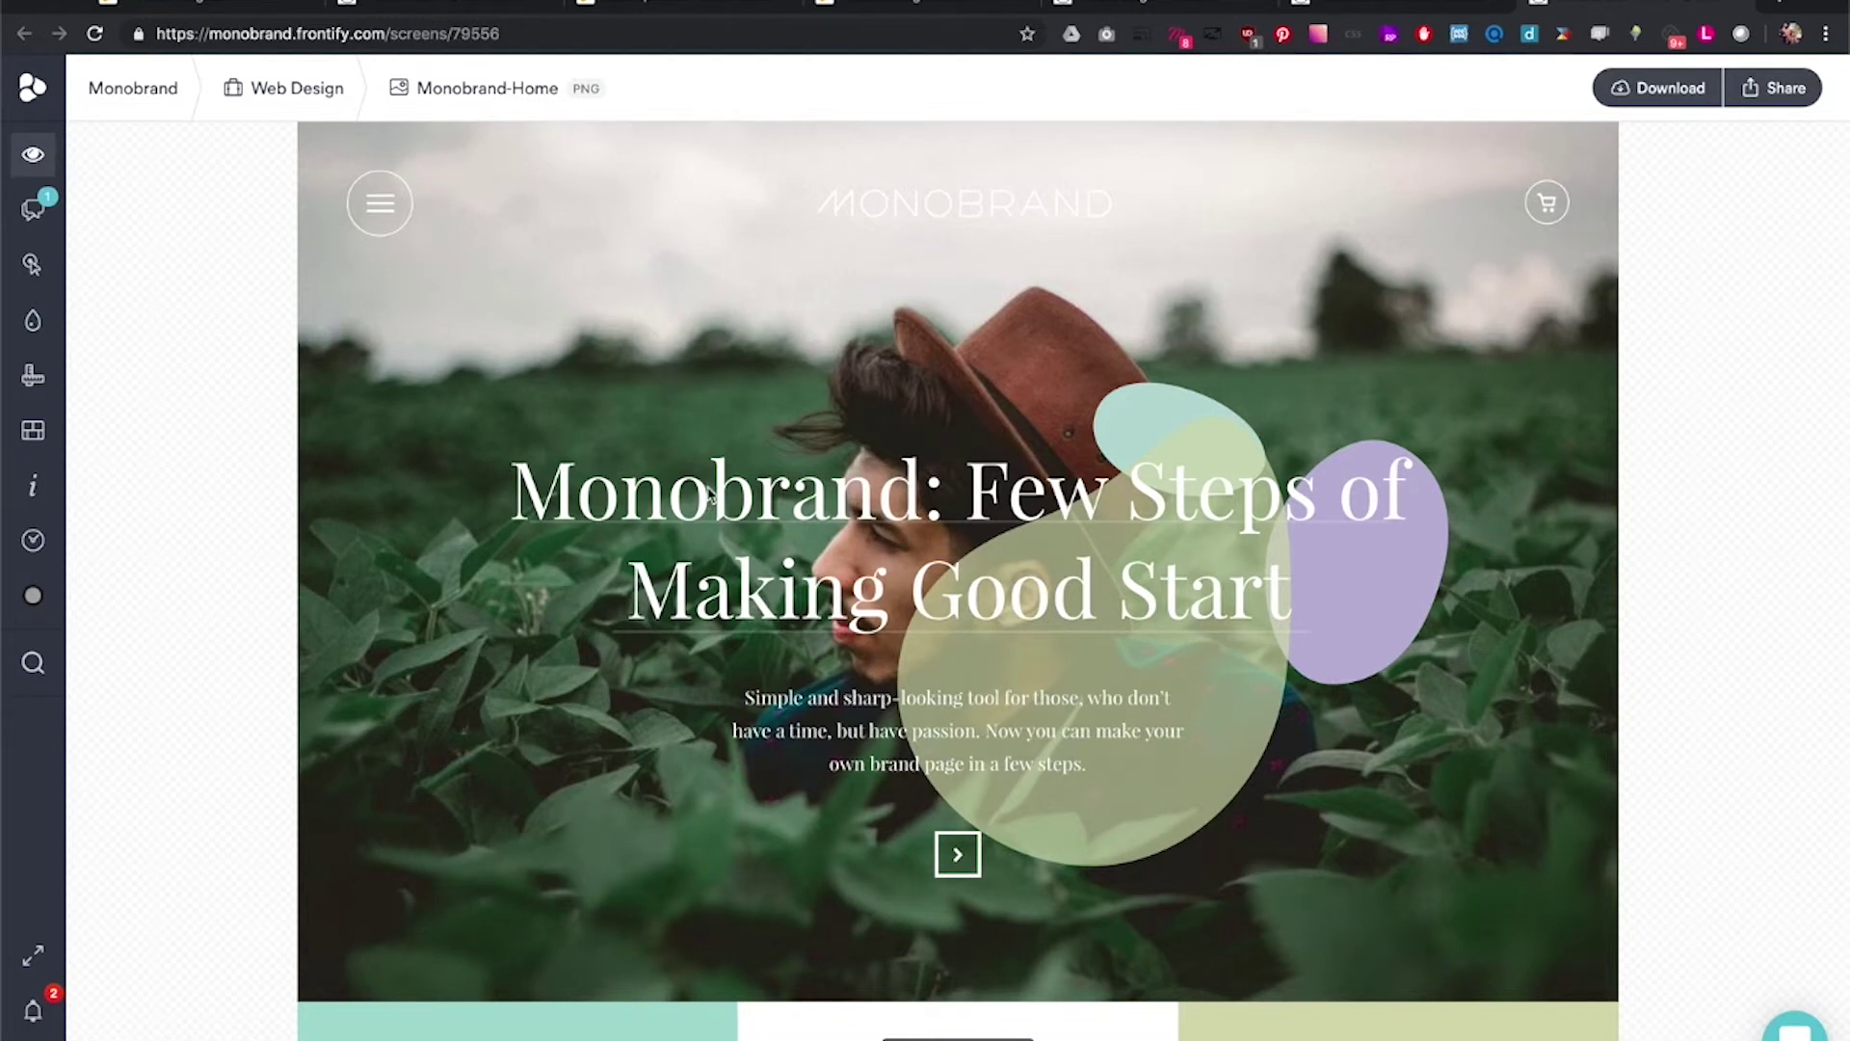
click(35, 542)
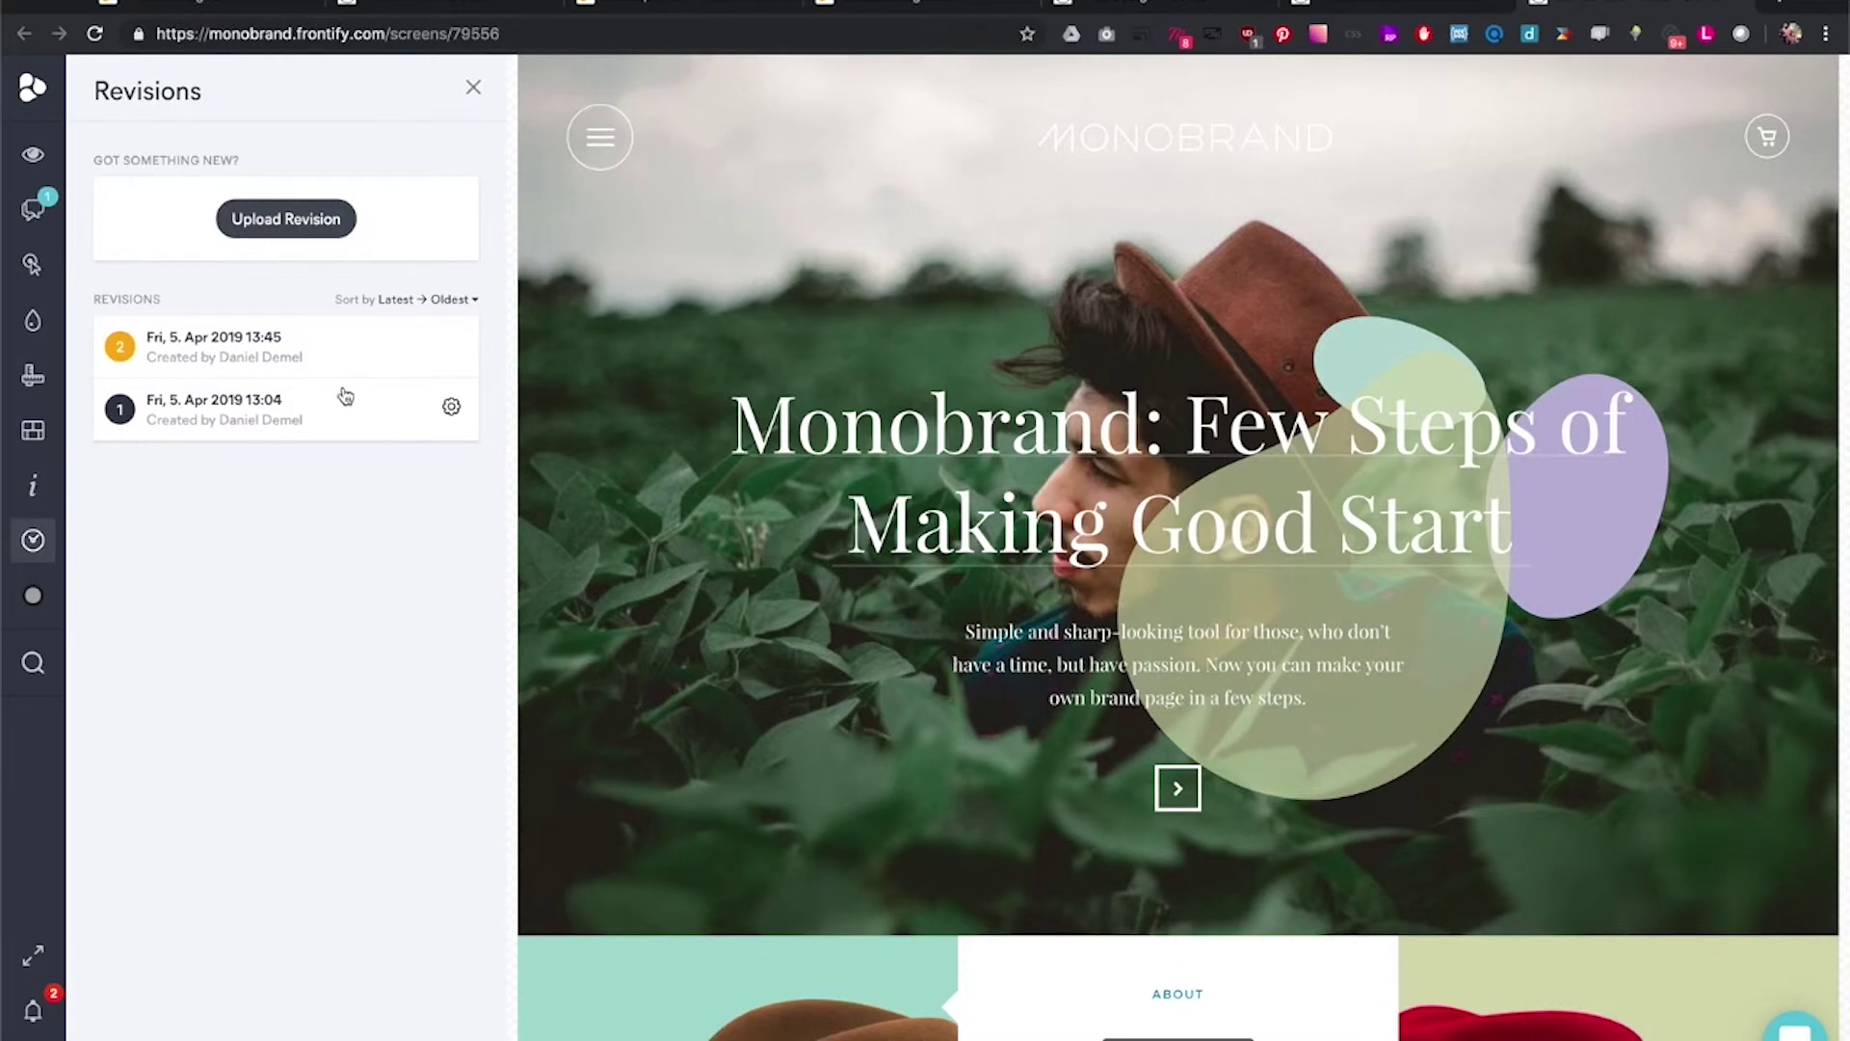
click(324, 410)
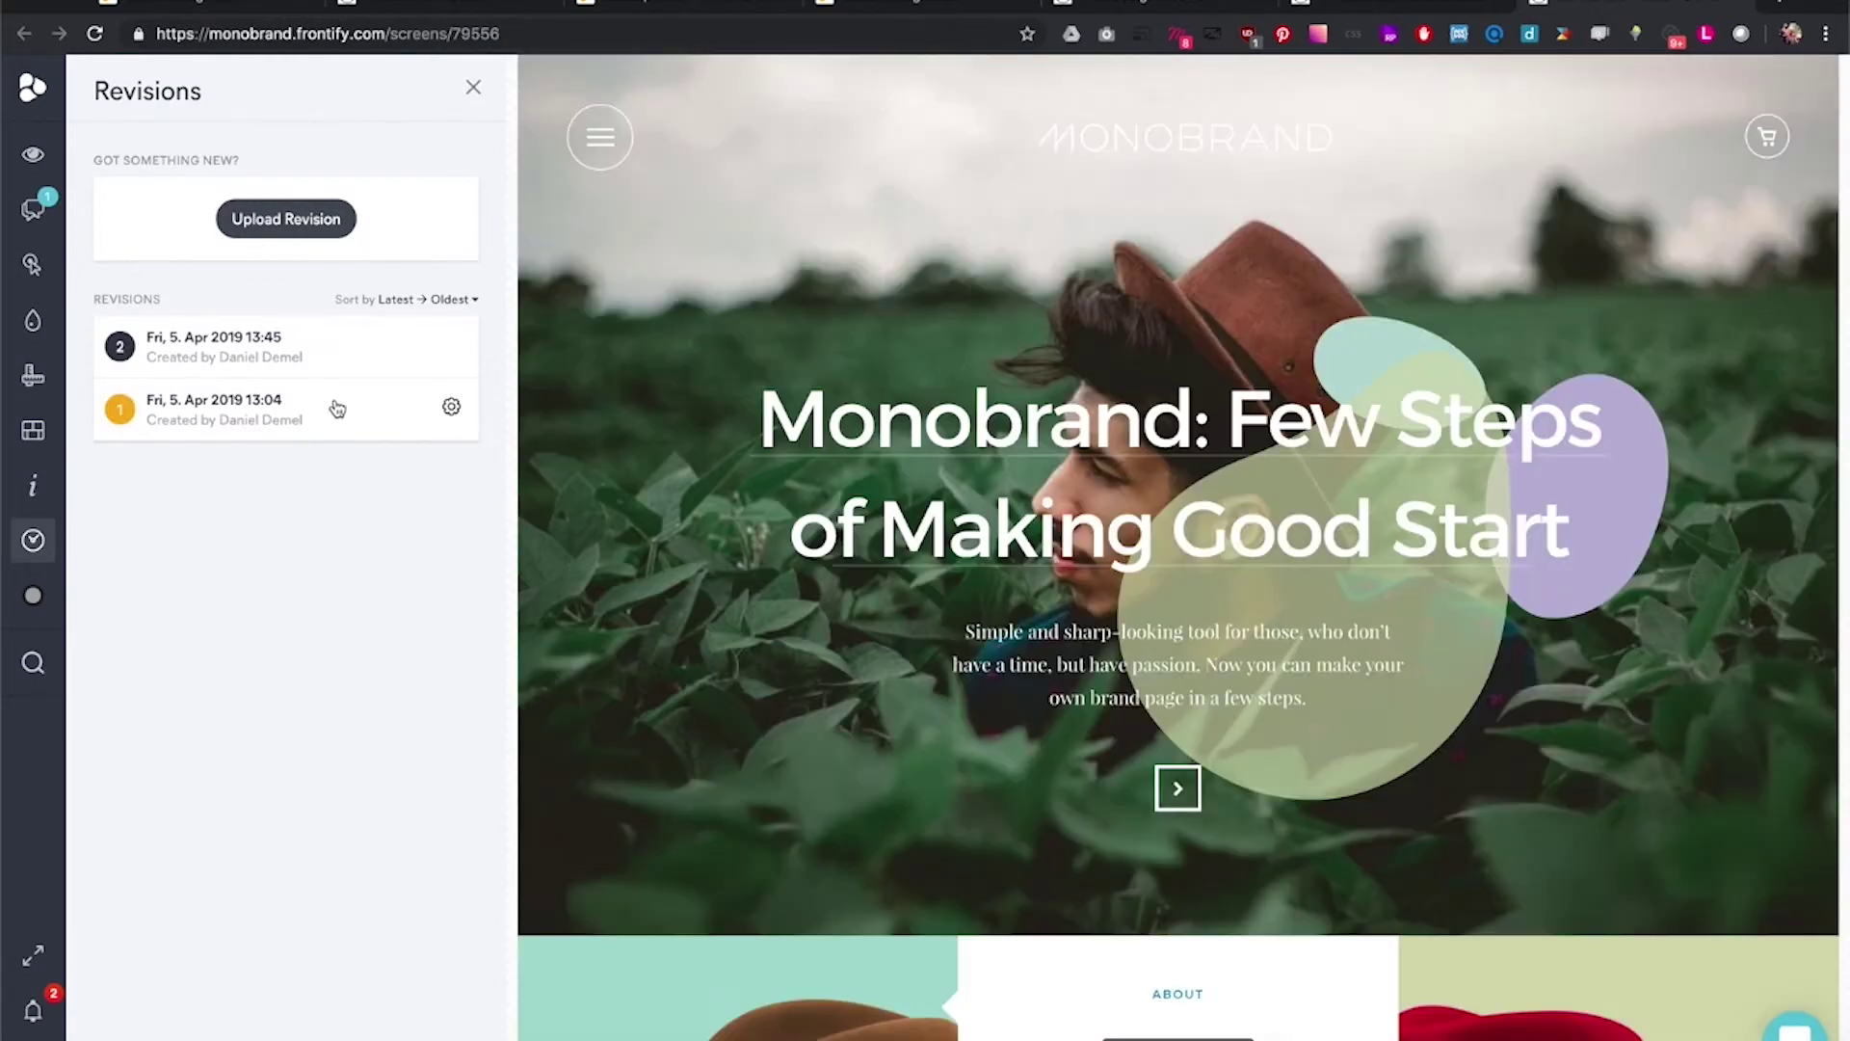
click(331, 352)
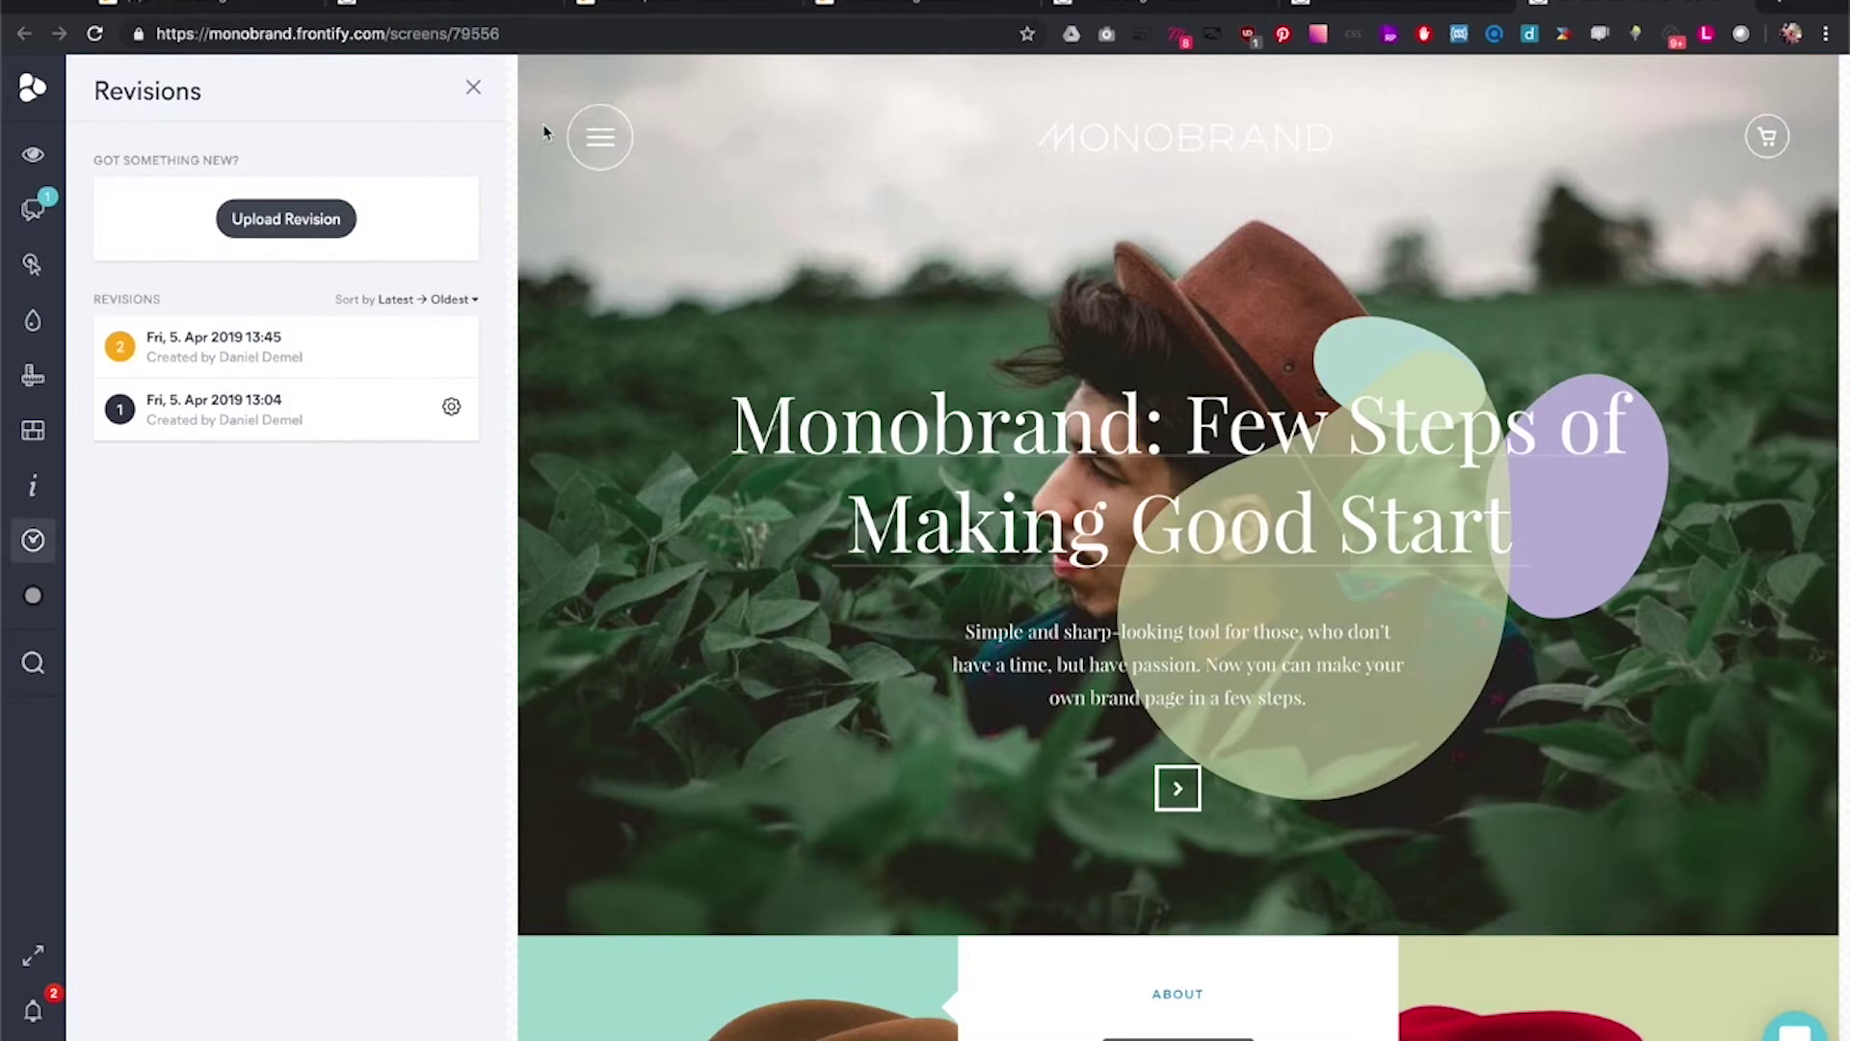
Step: Close the revisions and mark the headline comment on the Monobrand-Home screen as resolved
click(473, 87)
click(33, 207)
click(1648, 373)
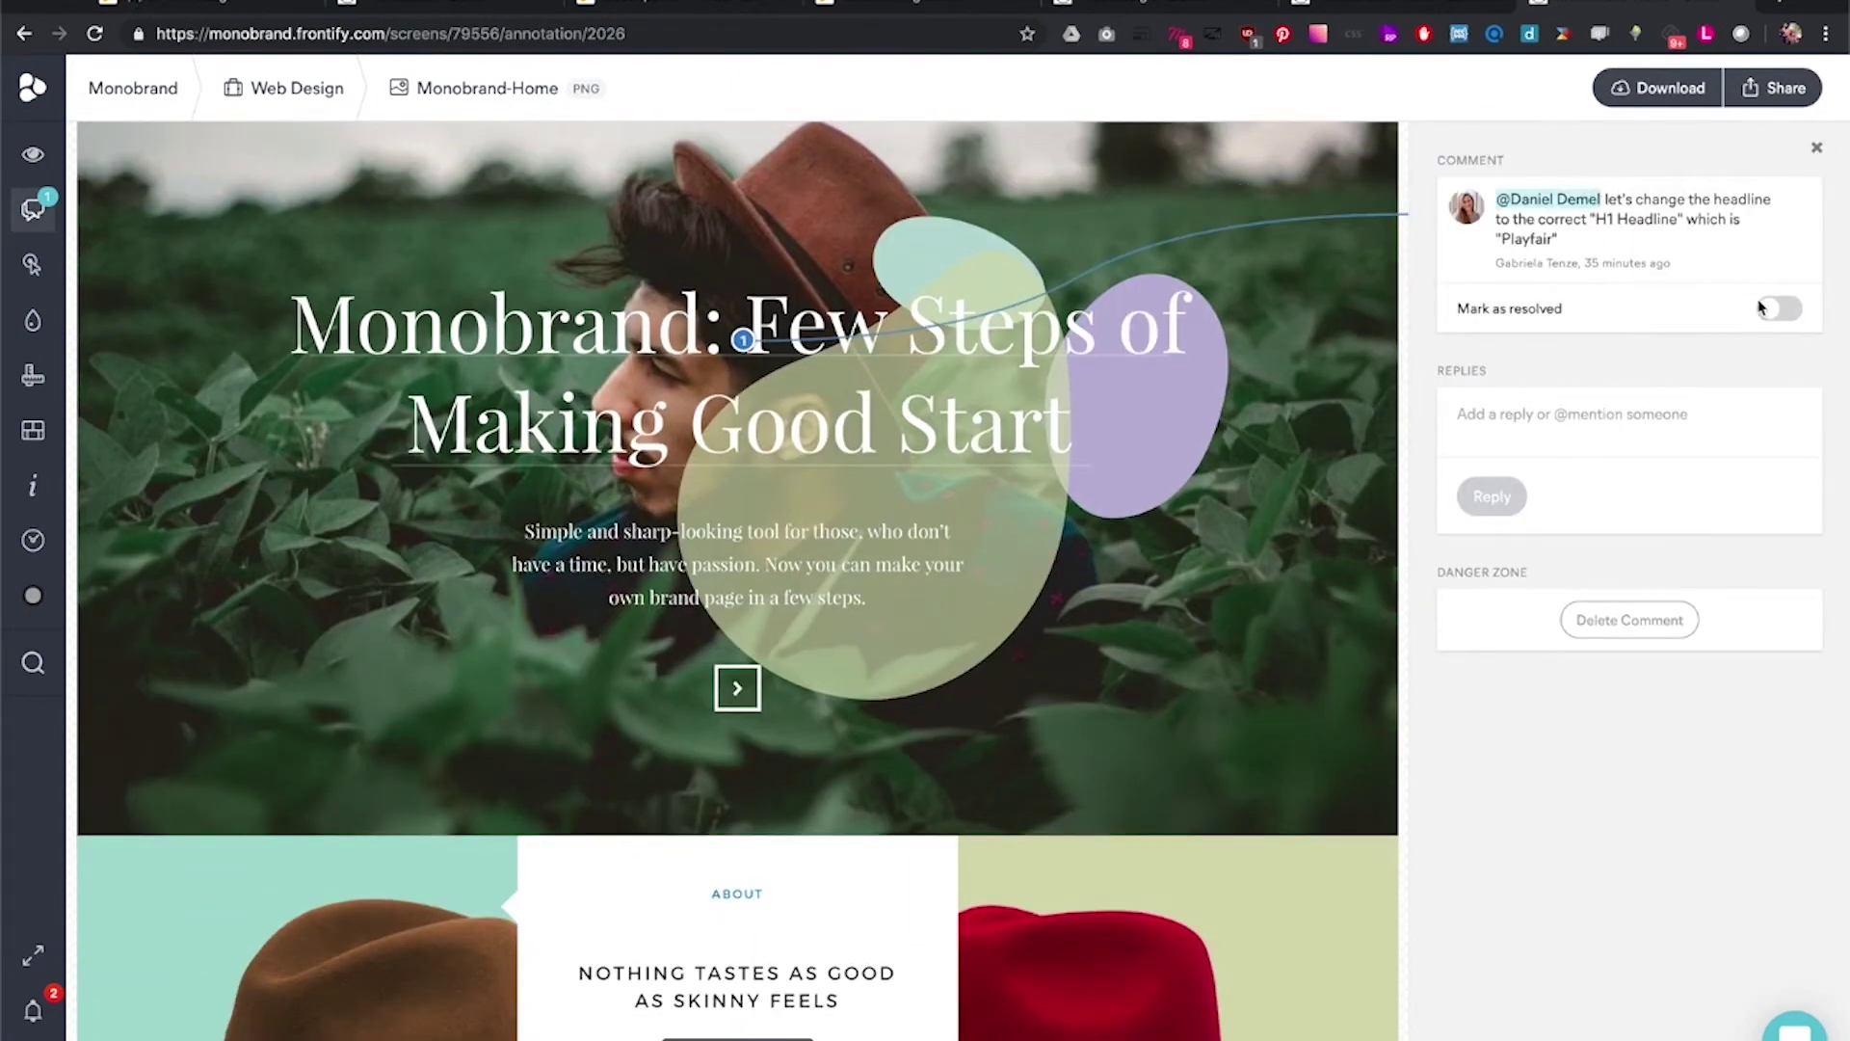
click(1780, 309)
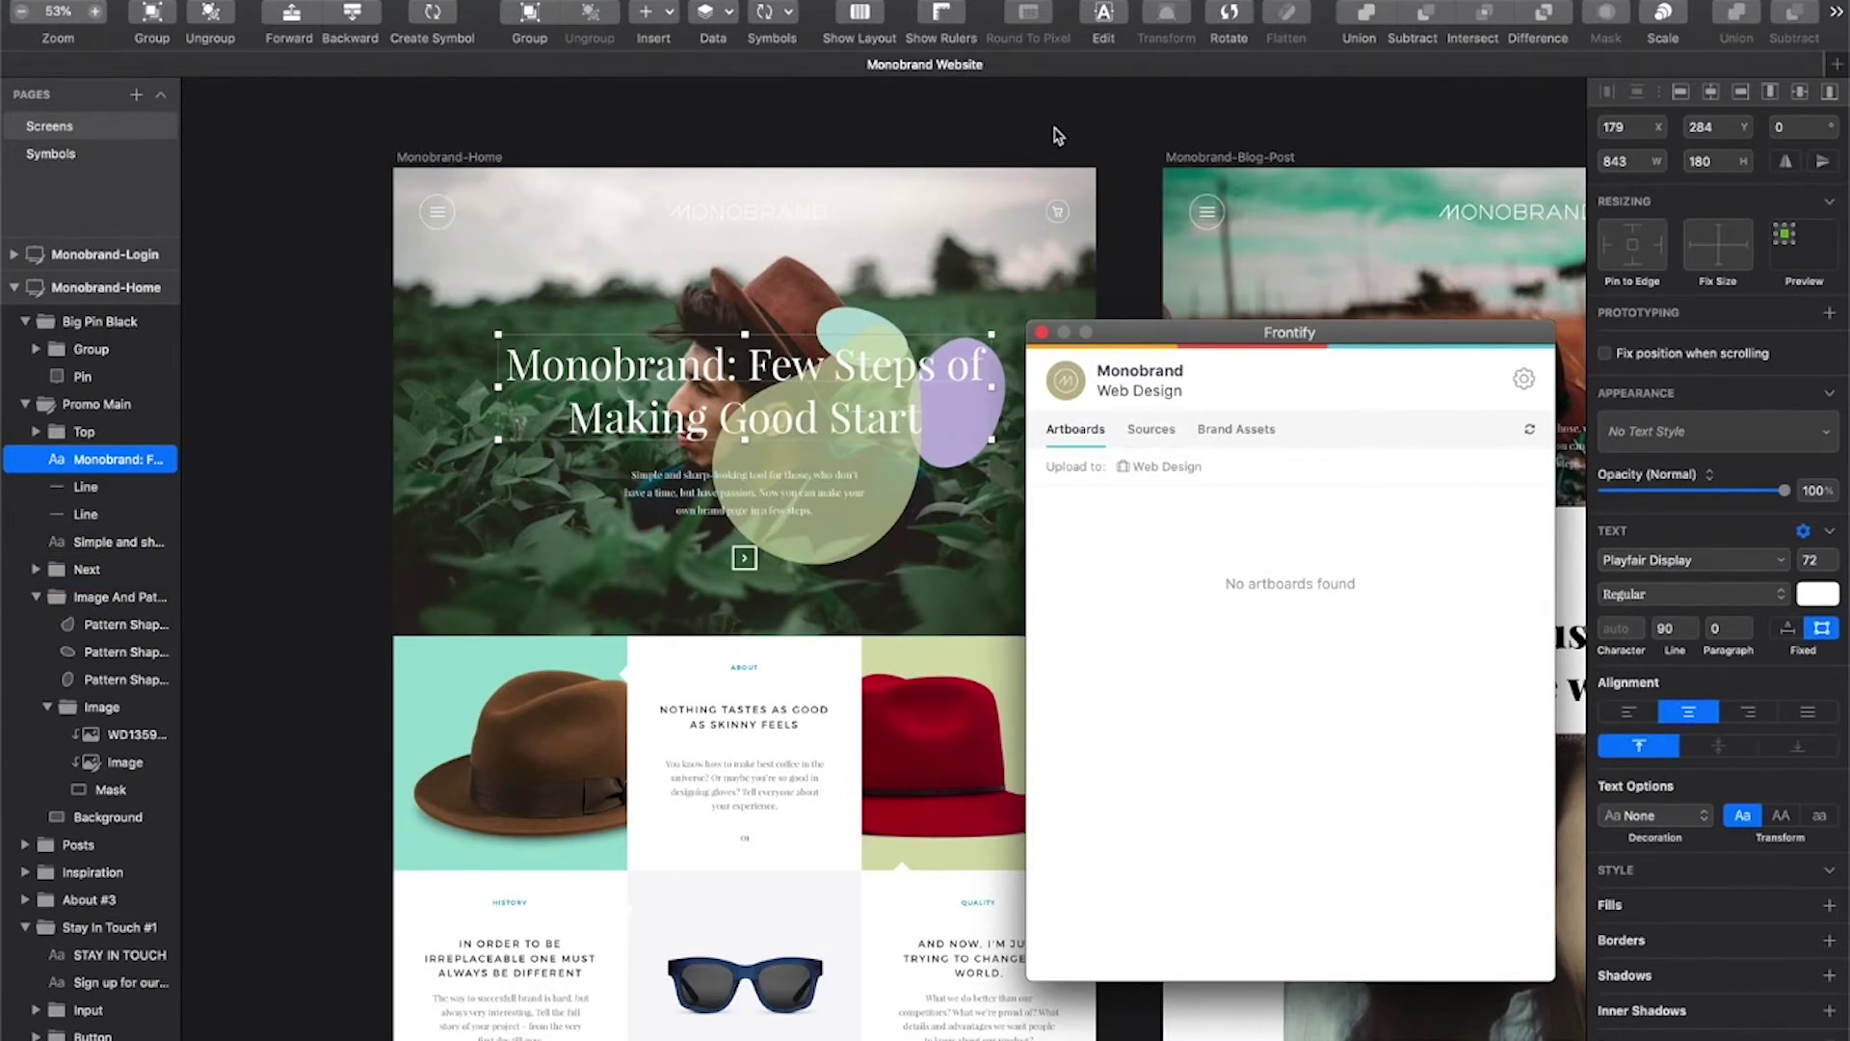
Step: Return to Sketch, deselect the headline, and push the changes of Monobrand Website.sketch to the Sketch Source Files folder
click(960, 170)
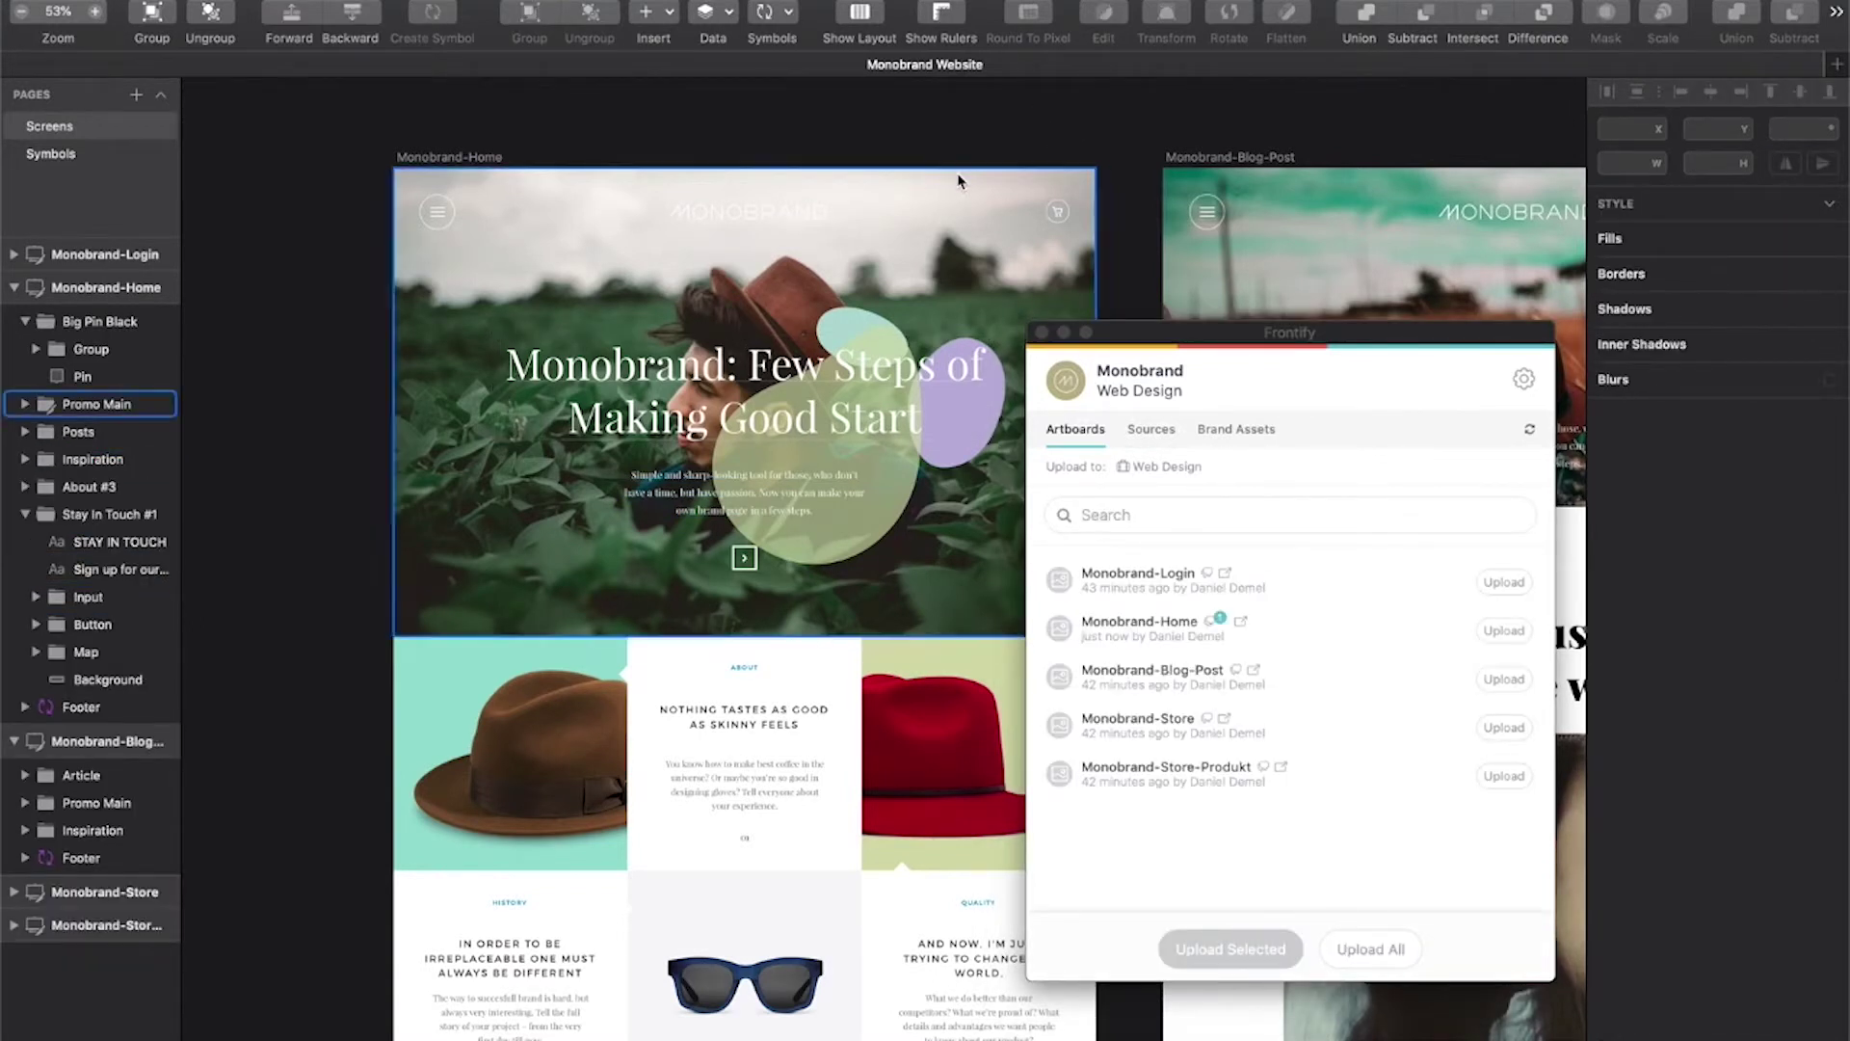
click(1159, 435)
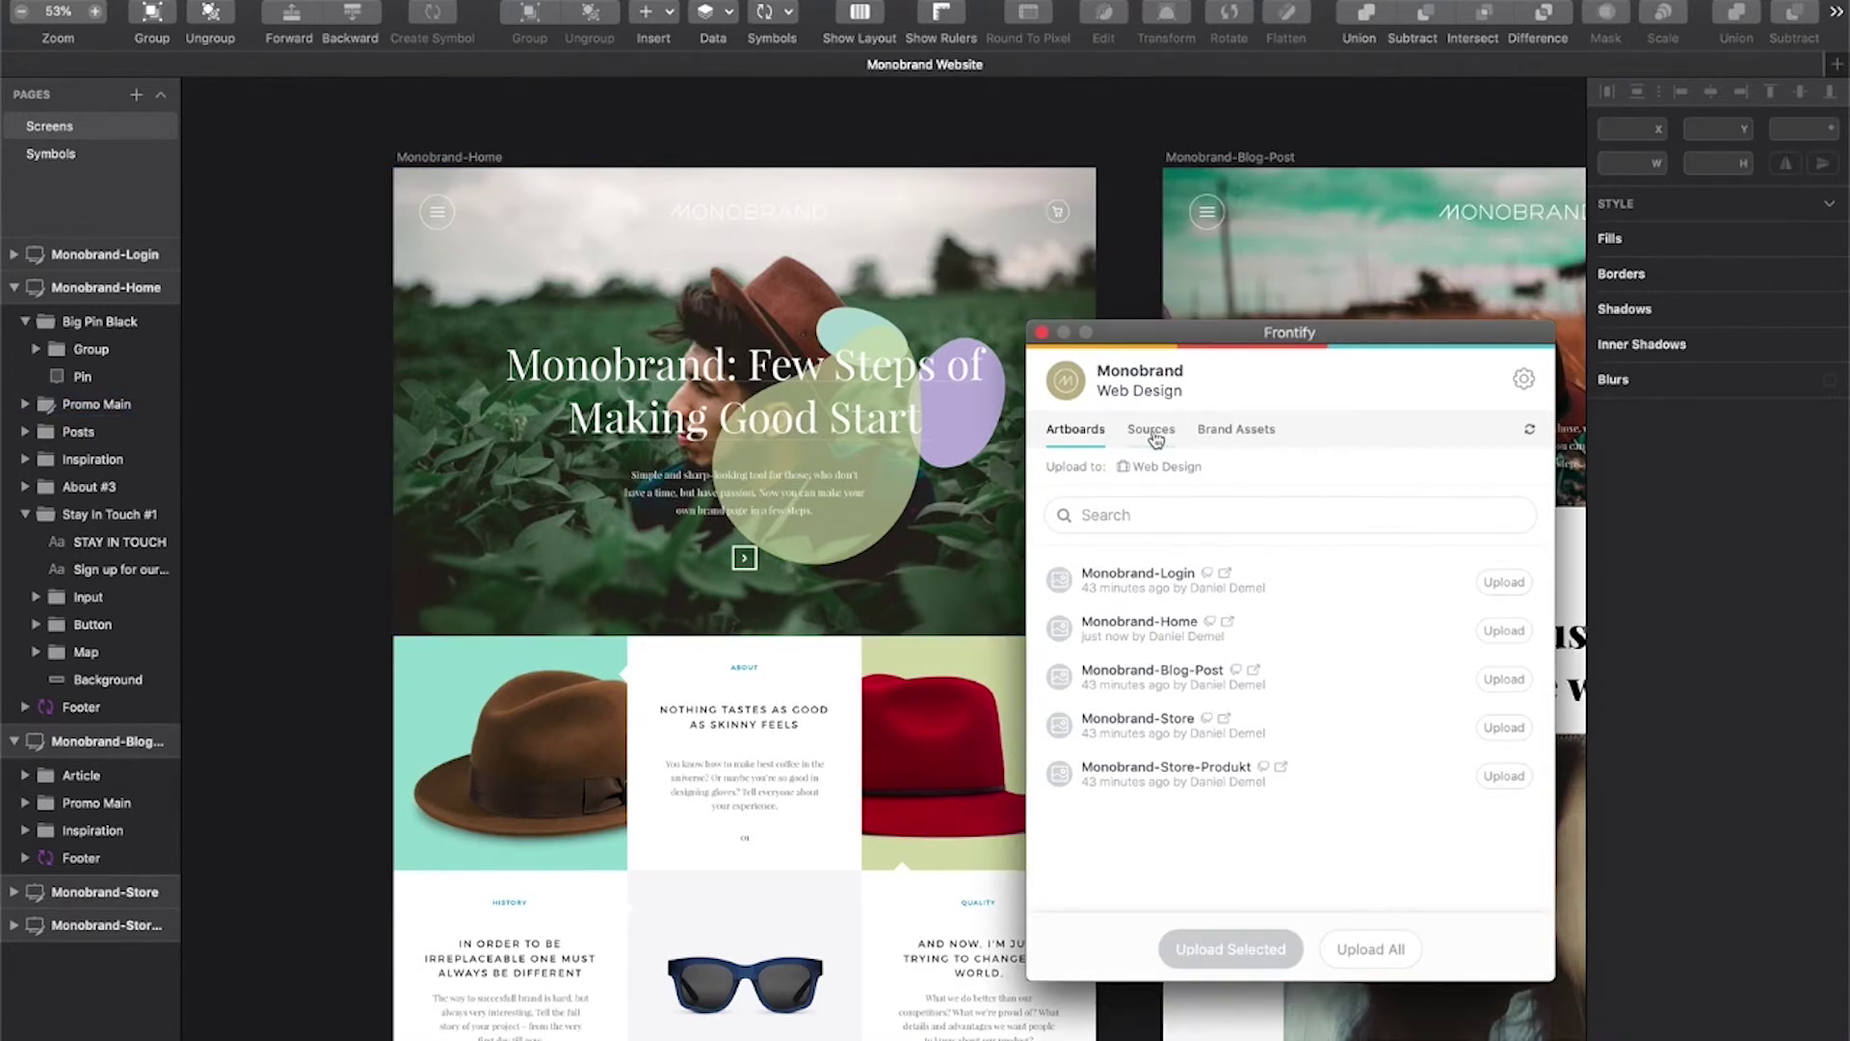
click(1156, 439)
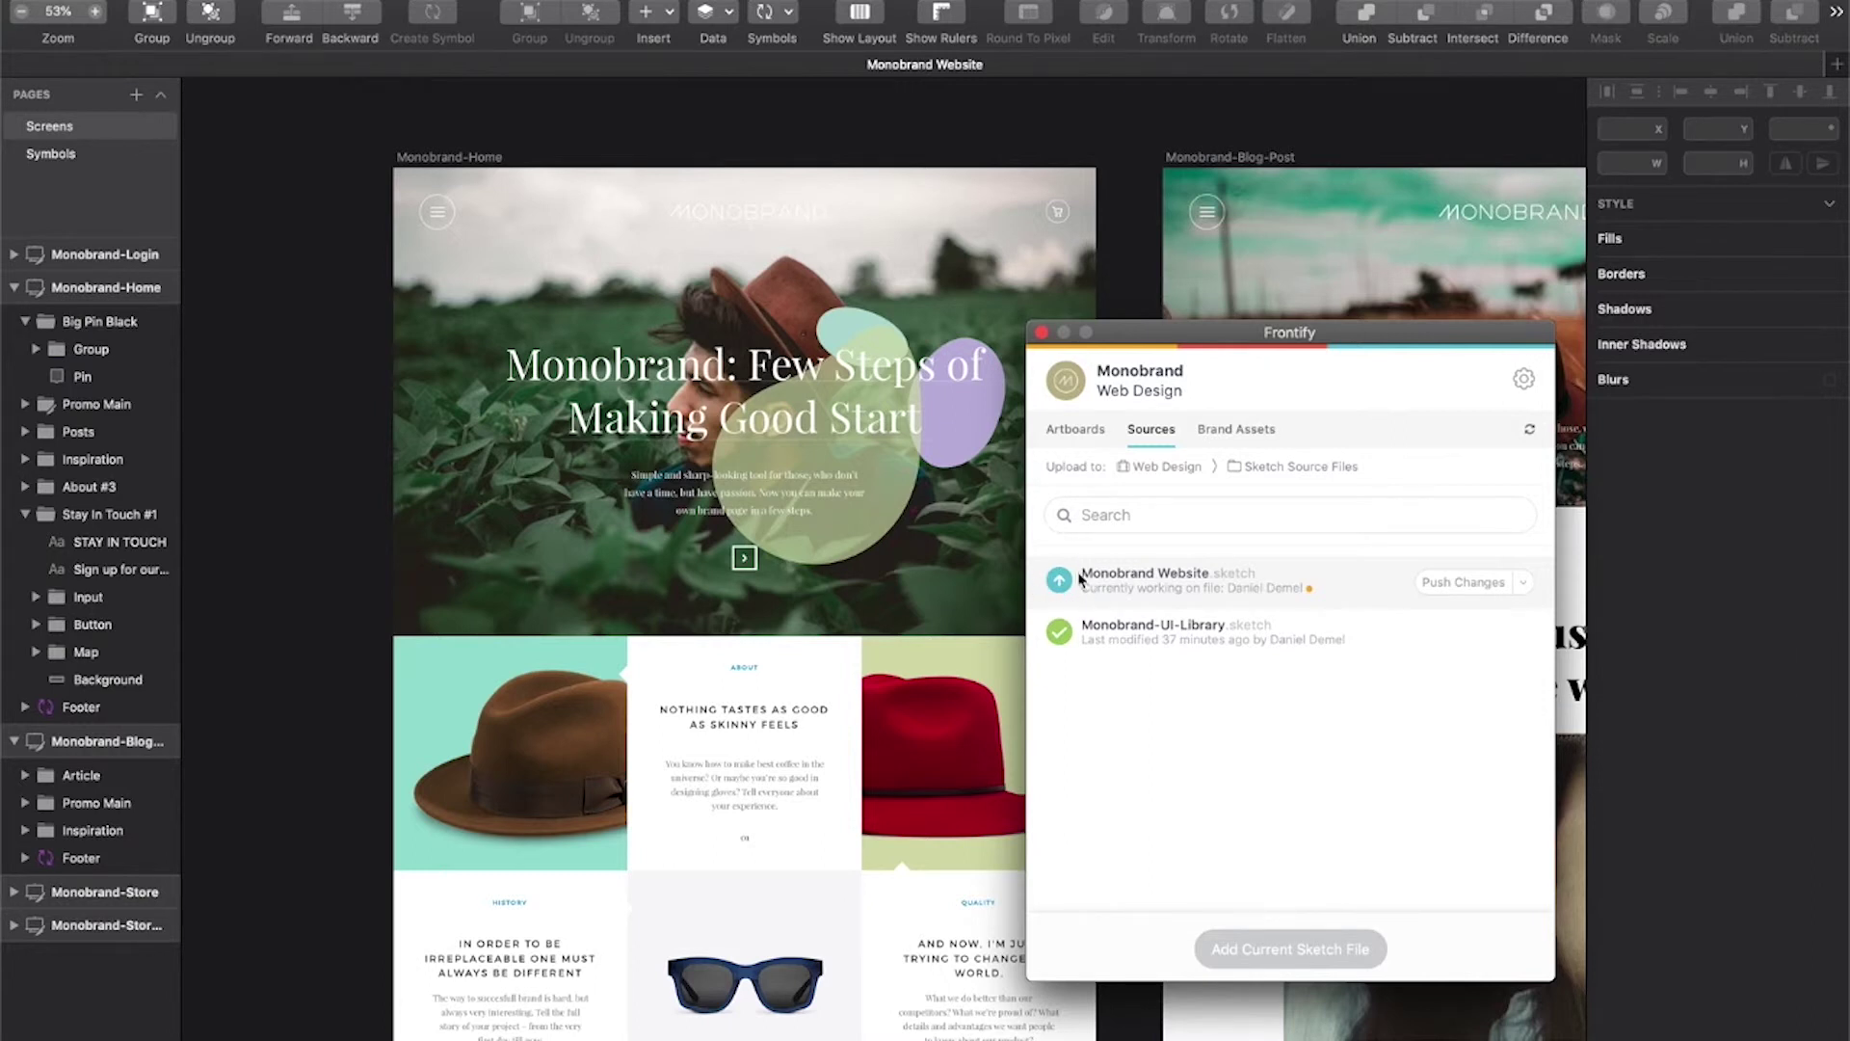
click(1479, 585)
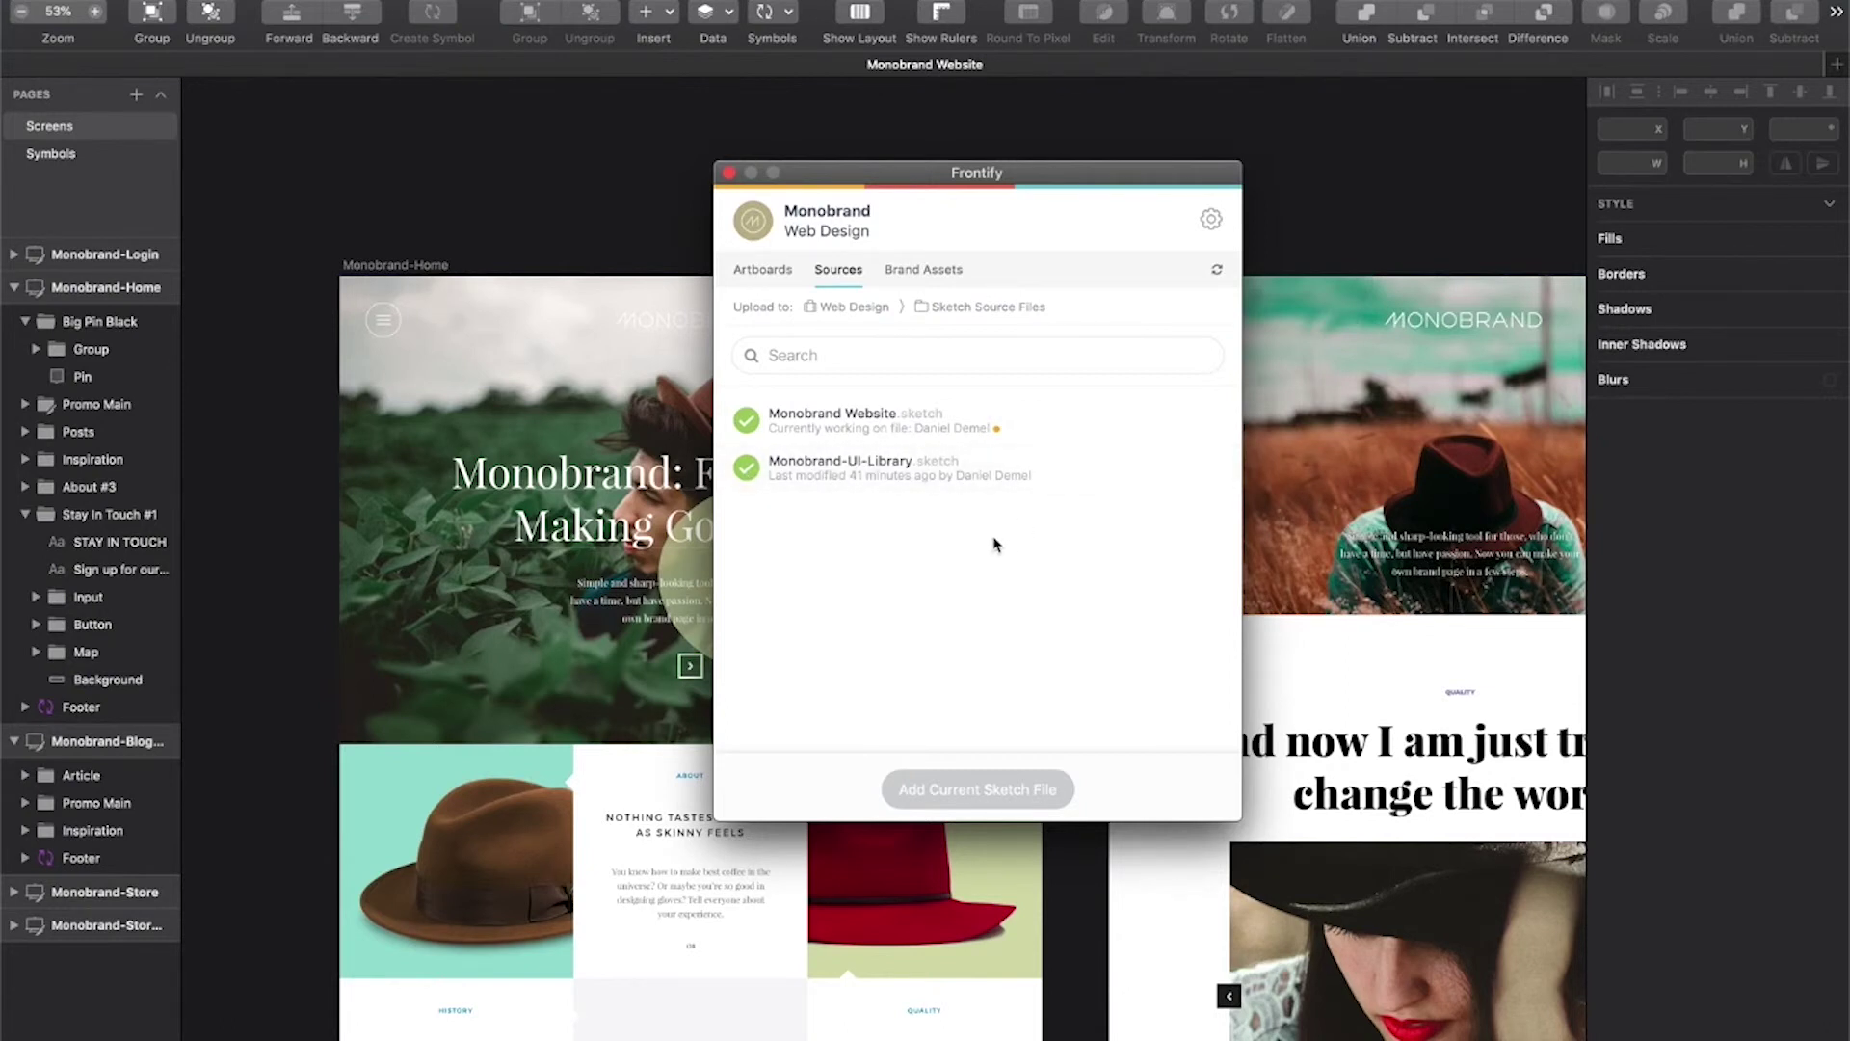
Step: Reveal the synced Sketch Source Files folder in Finder and move its window over the Monobrand-Blog-Post artboard
key(super+Tab)
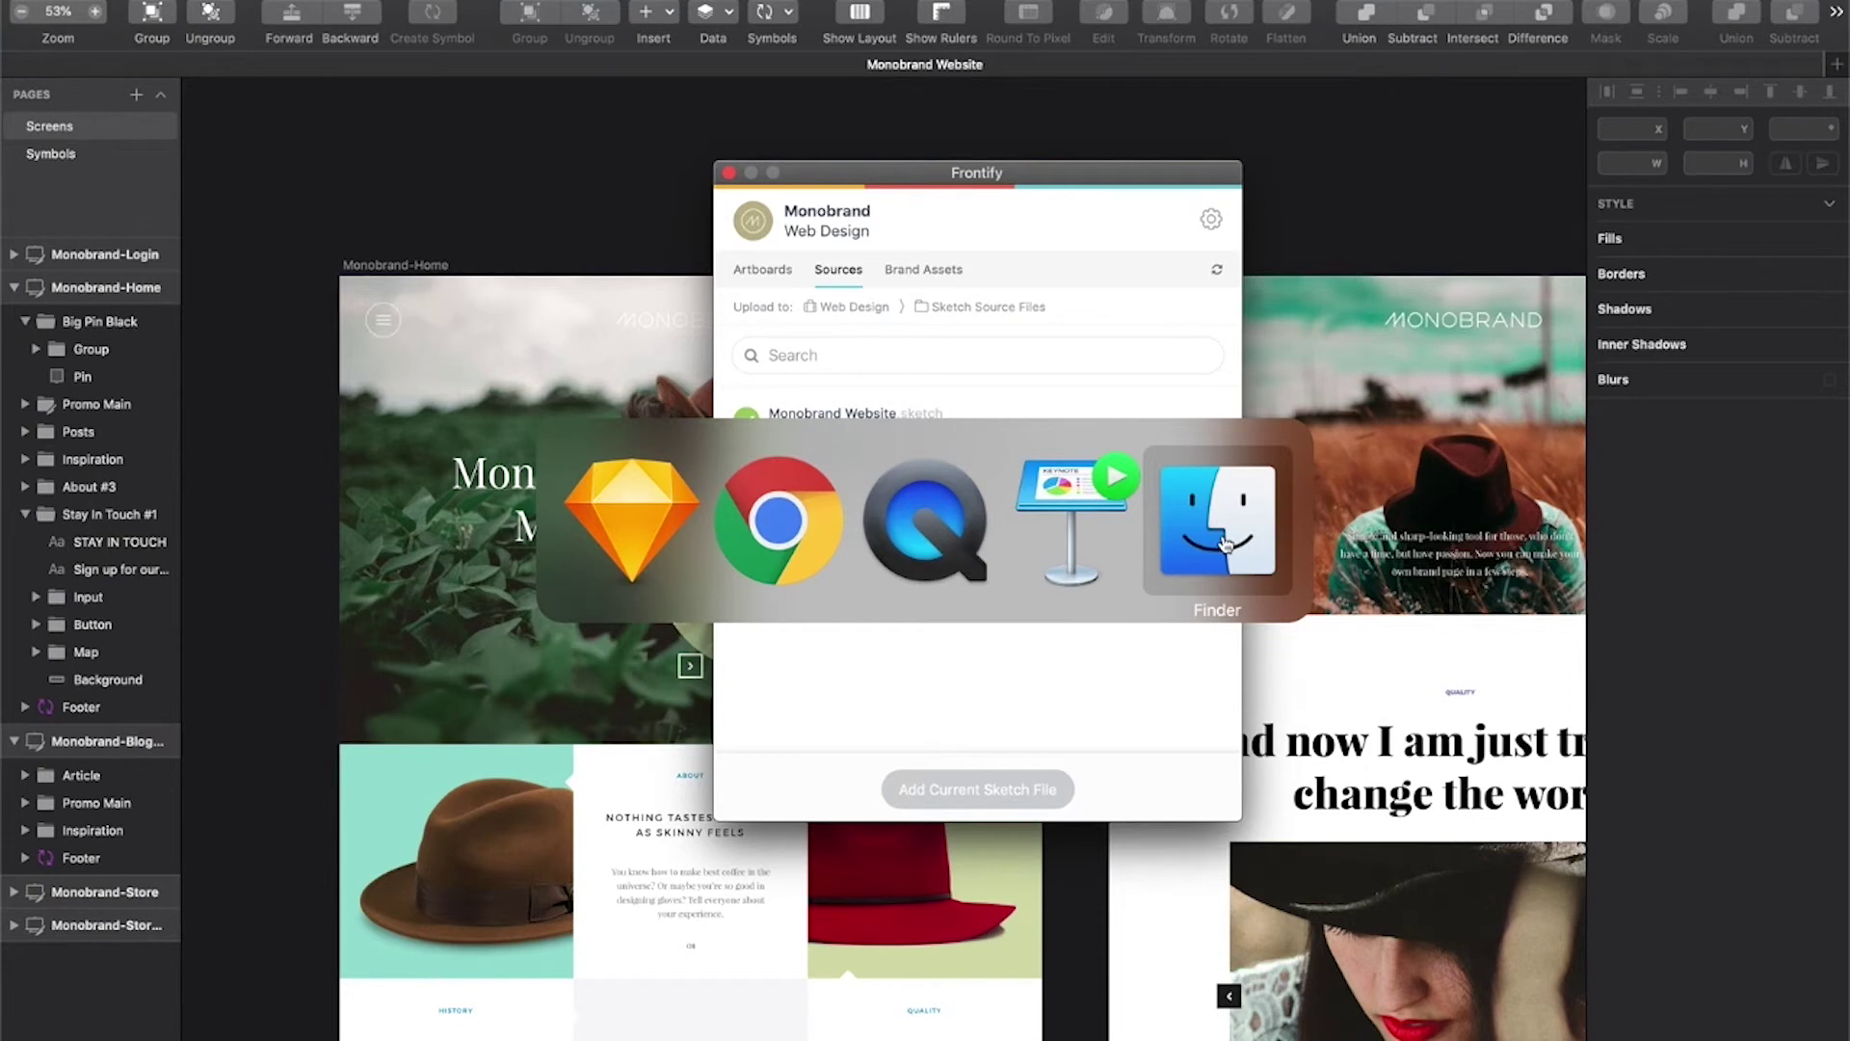
click(1180, 553)
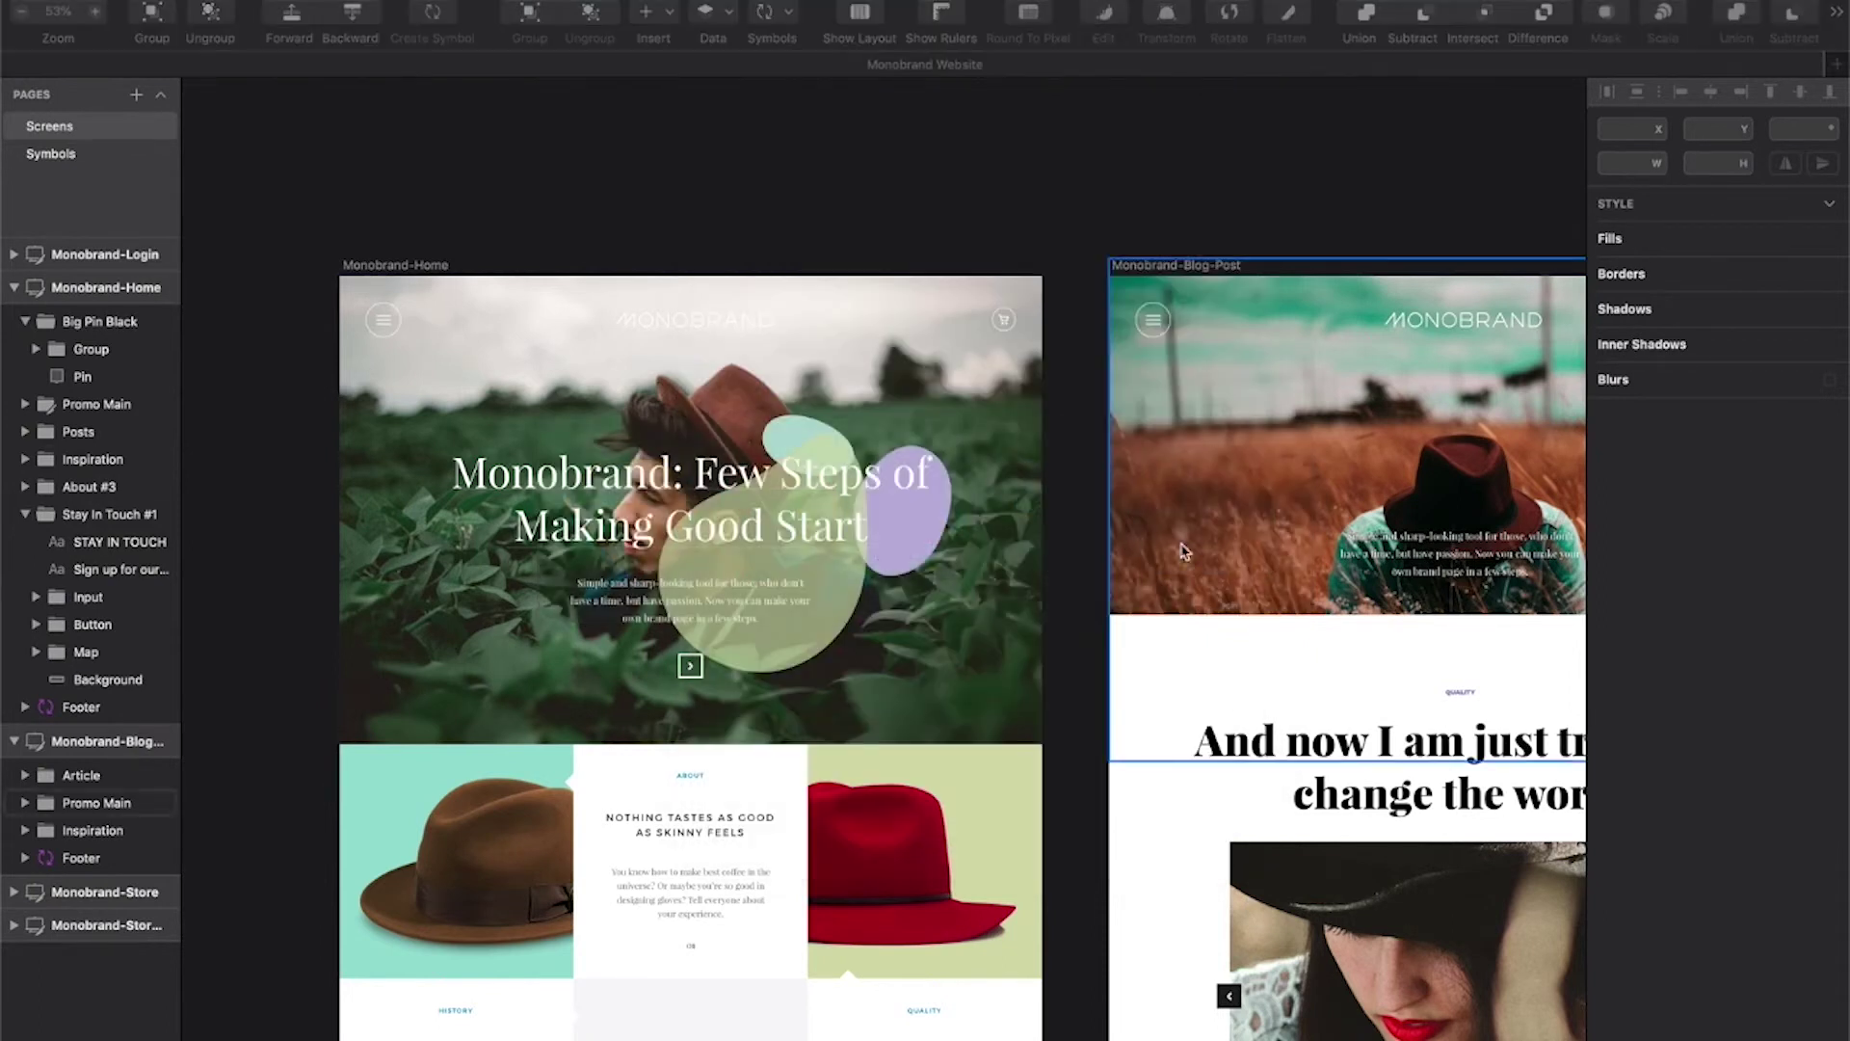
click(650, 197)
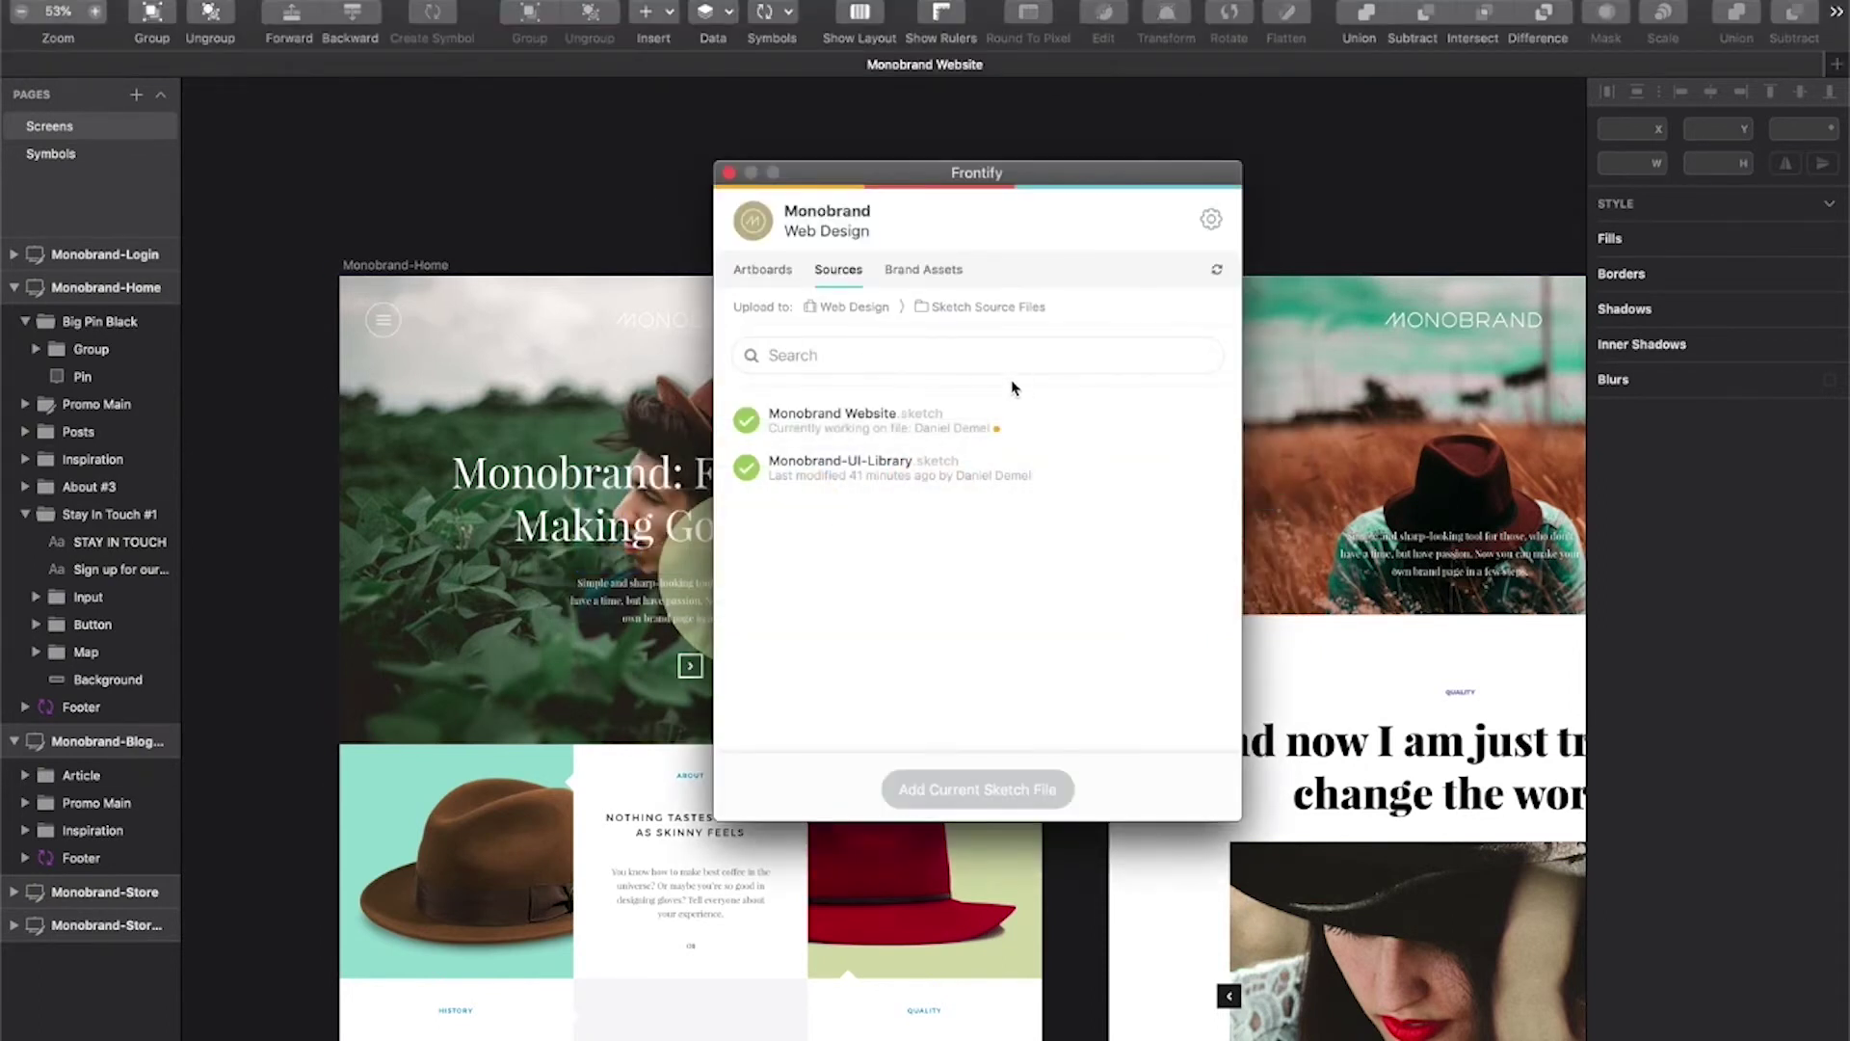
click(1139, 307)
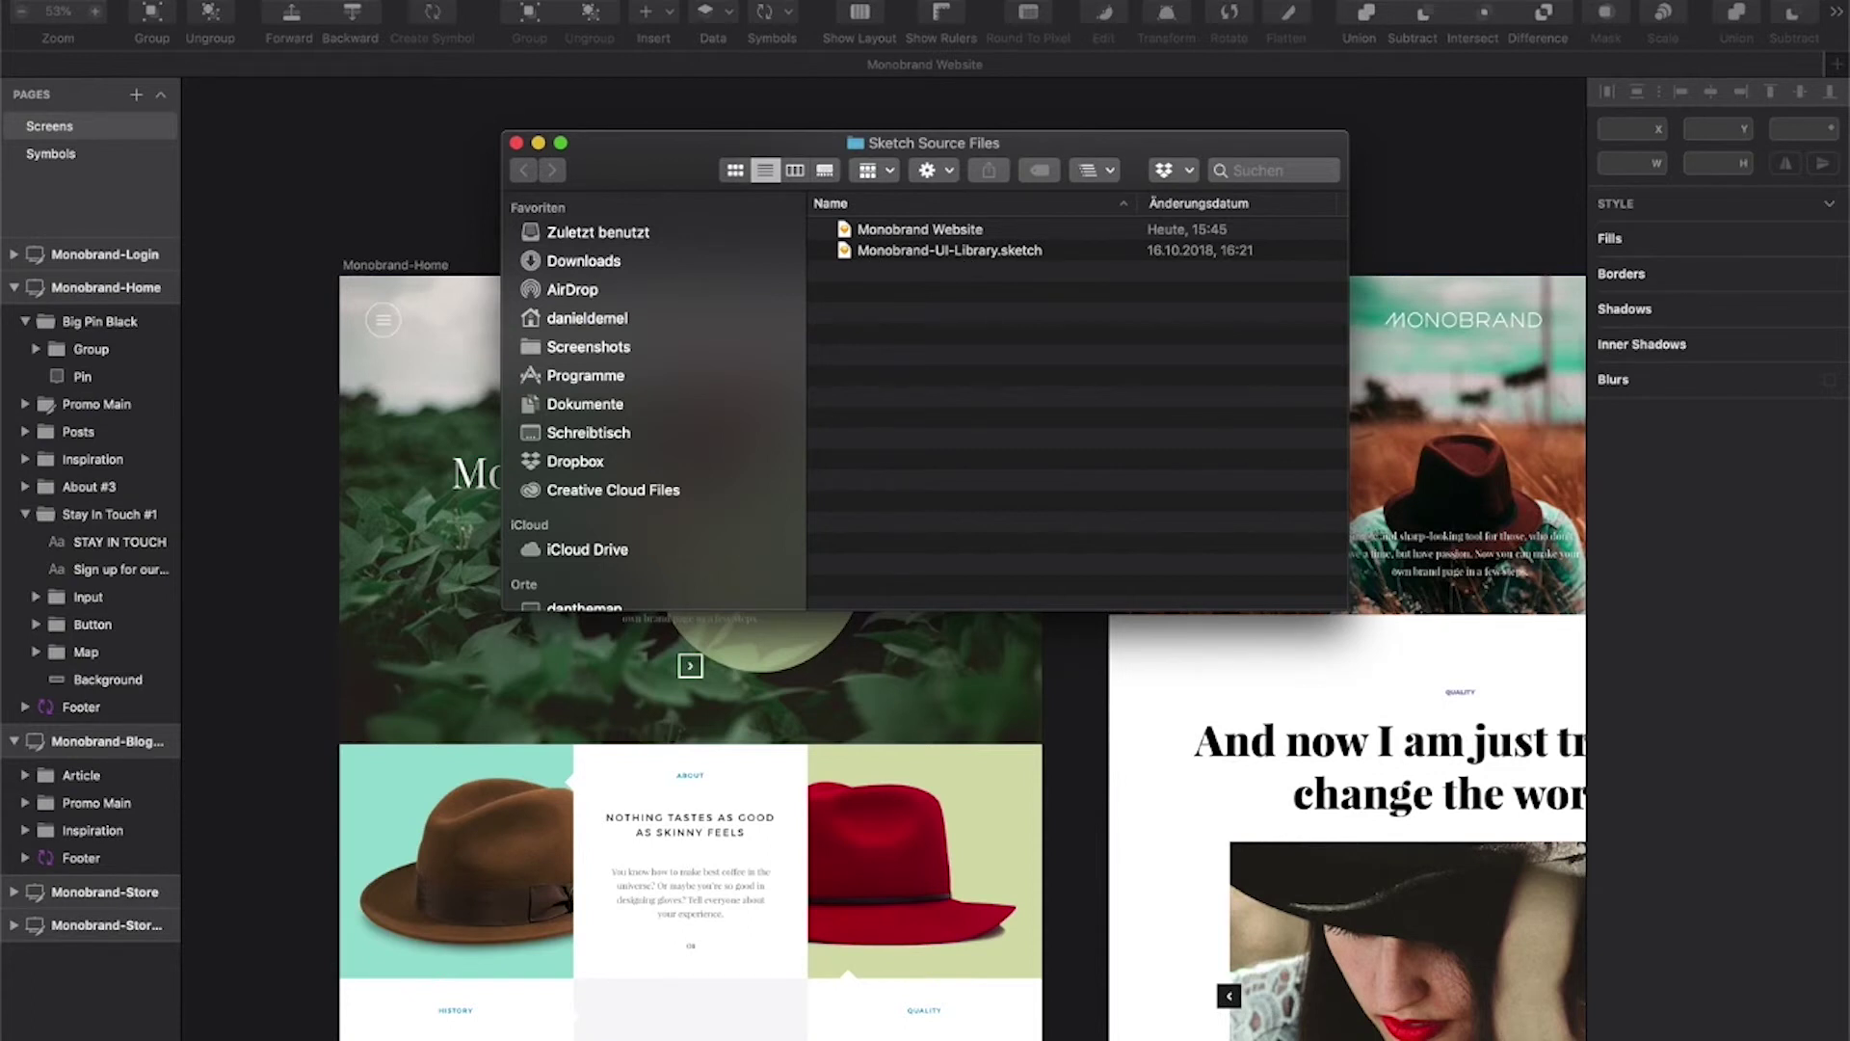
drag(690, 165, 995, 204)
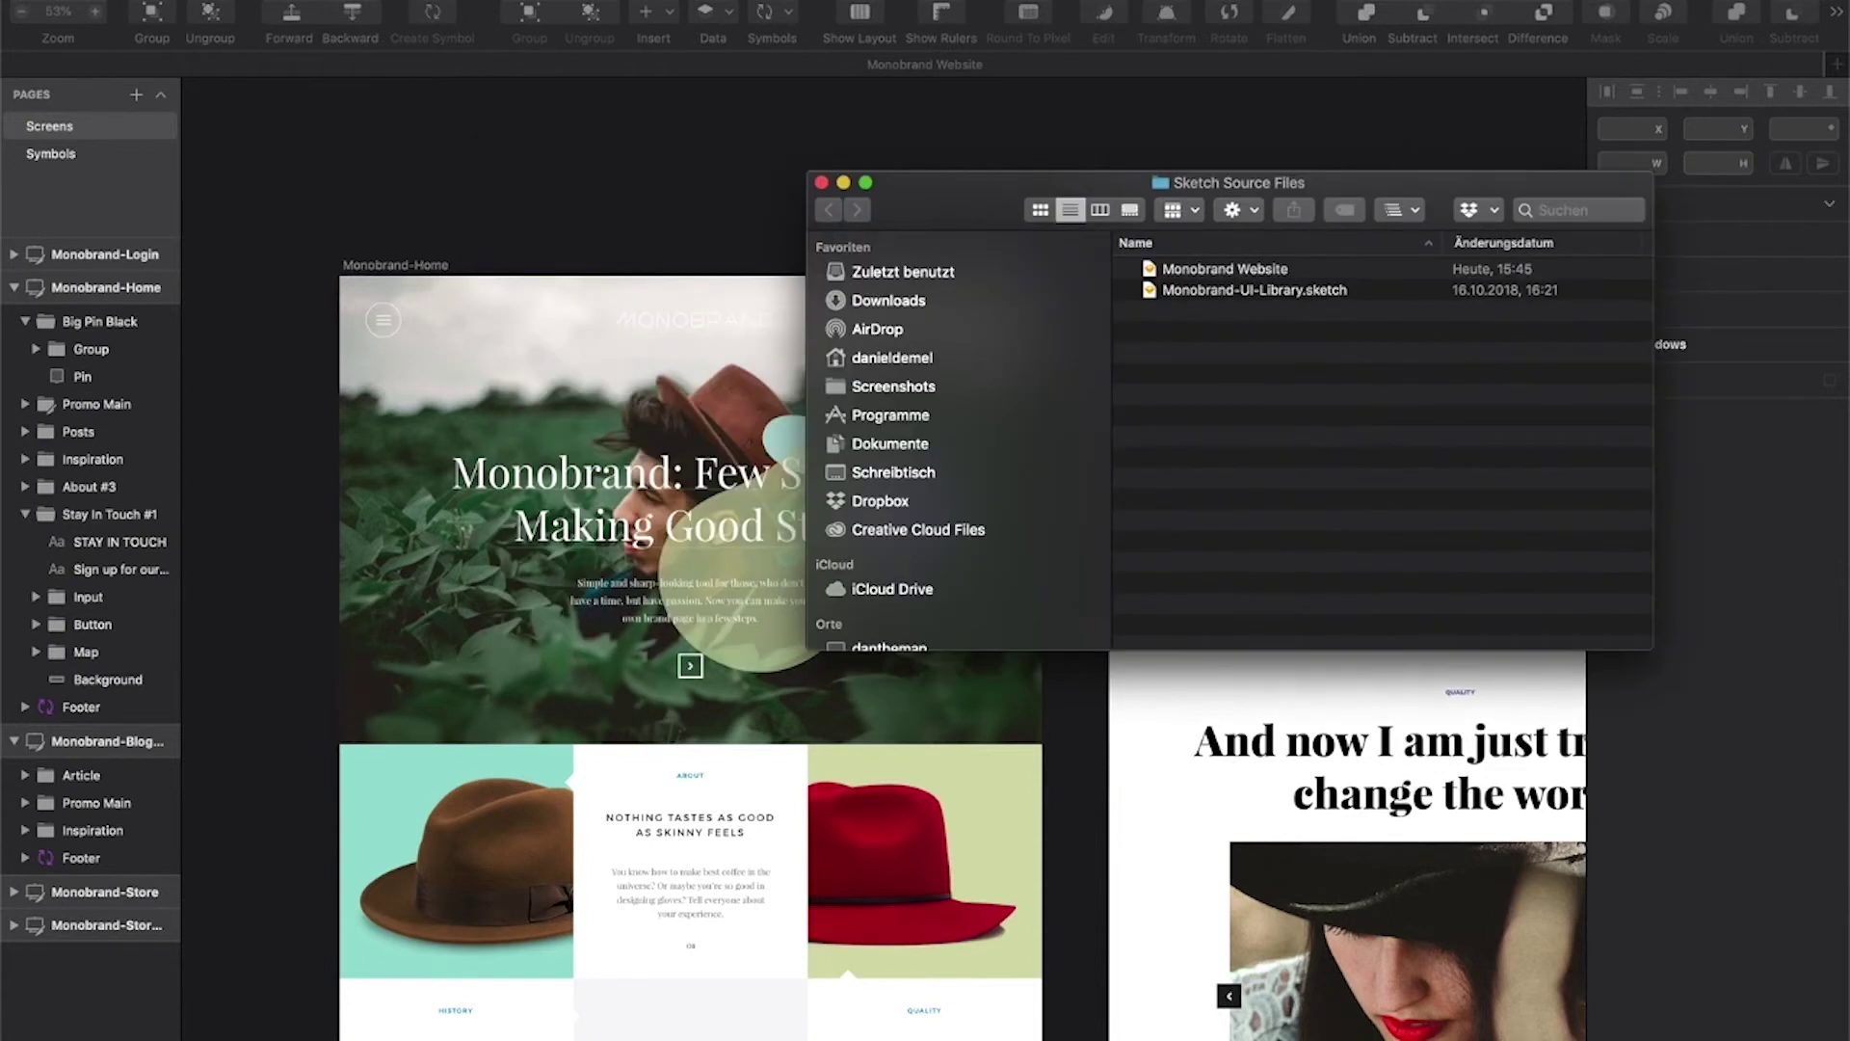
Step: Switch back to Sketch, open the Libraries preferences, and move the Frontify window clear of them
key(super+Tab)
click(144, 1)
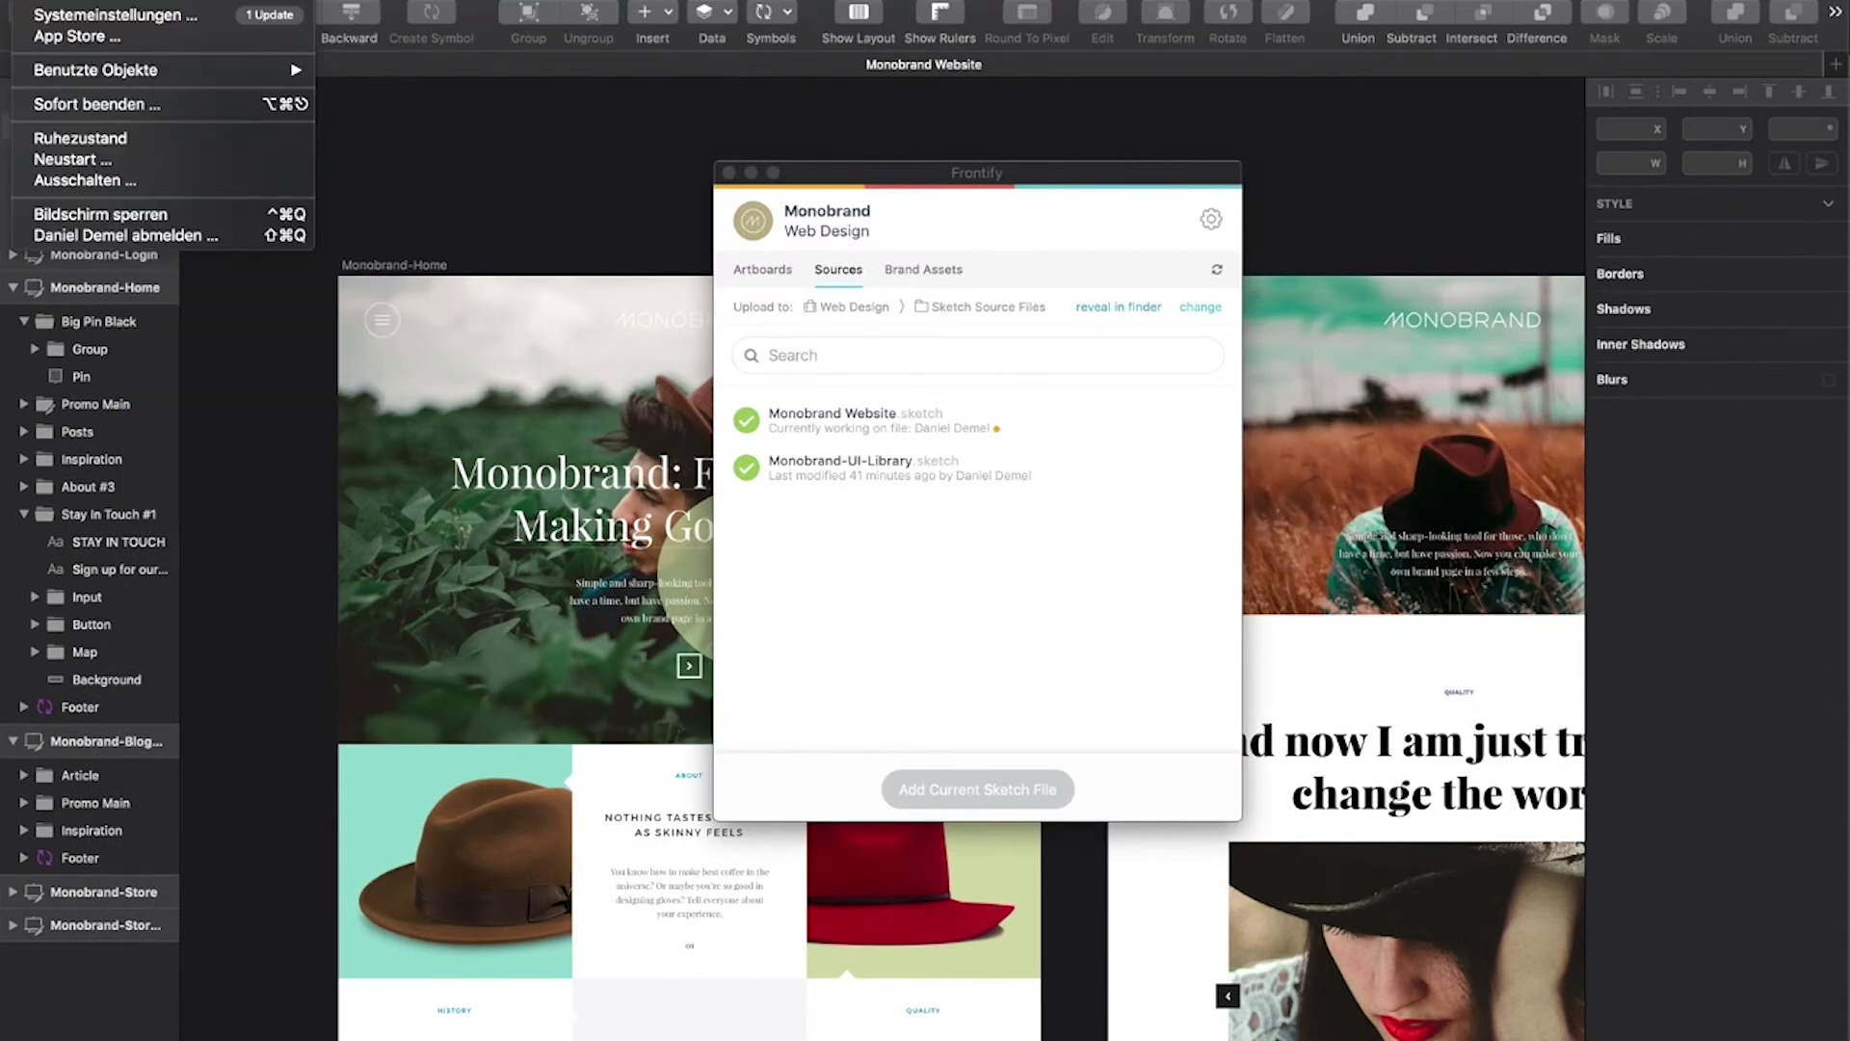
click(96, 16)
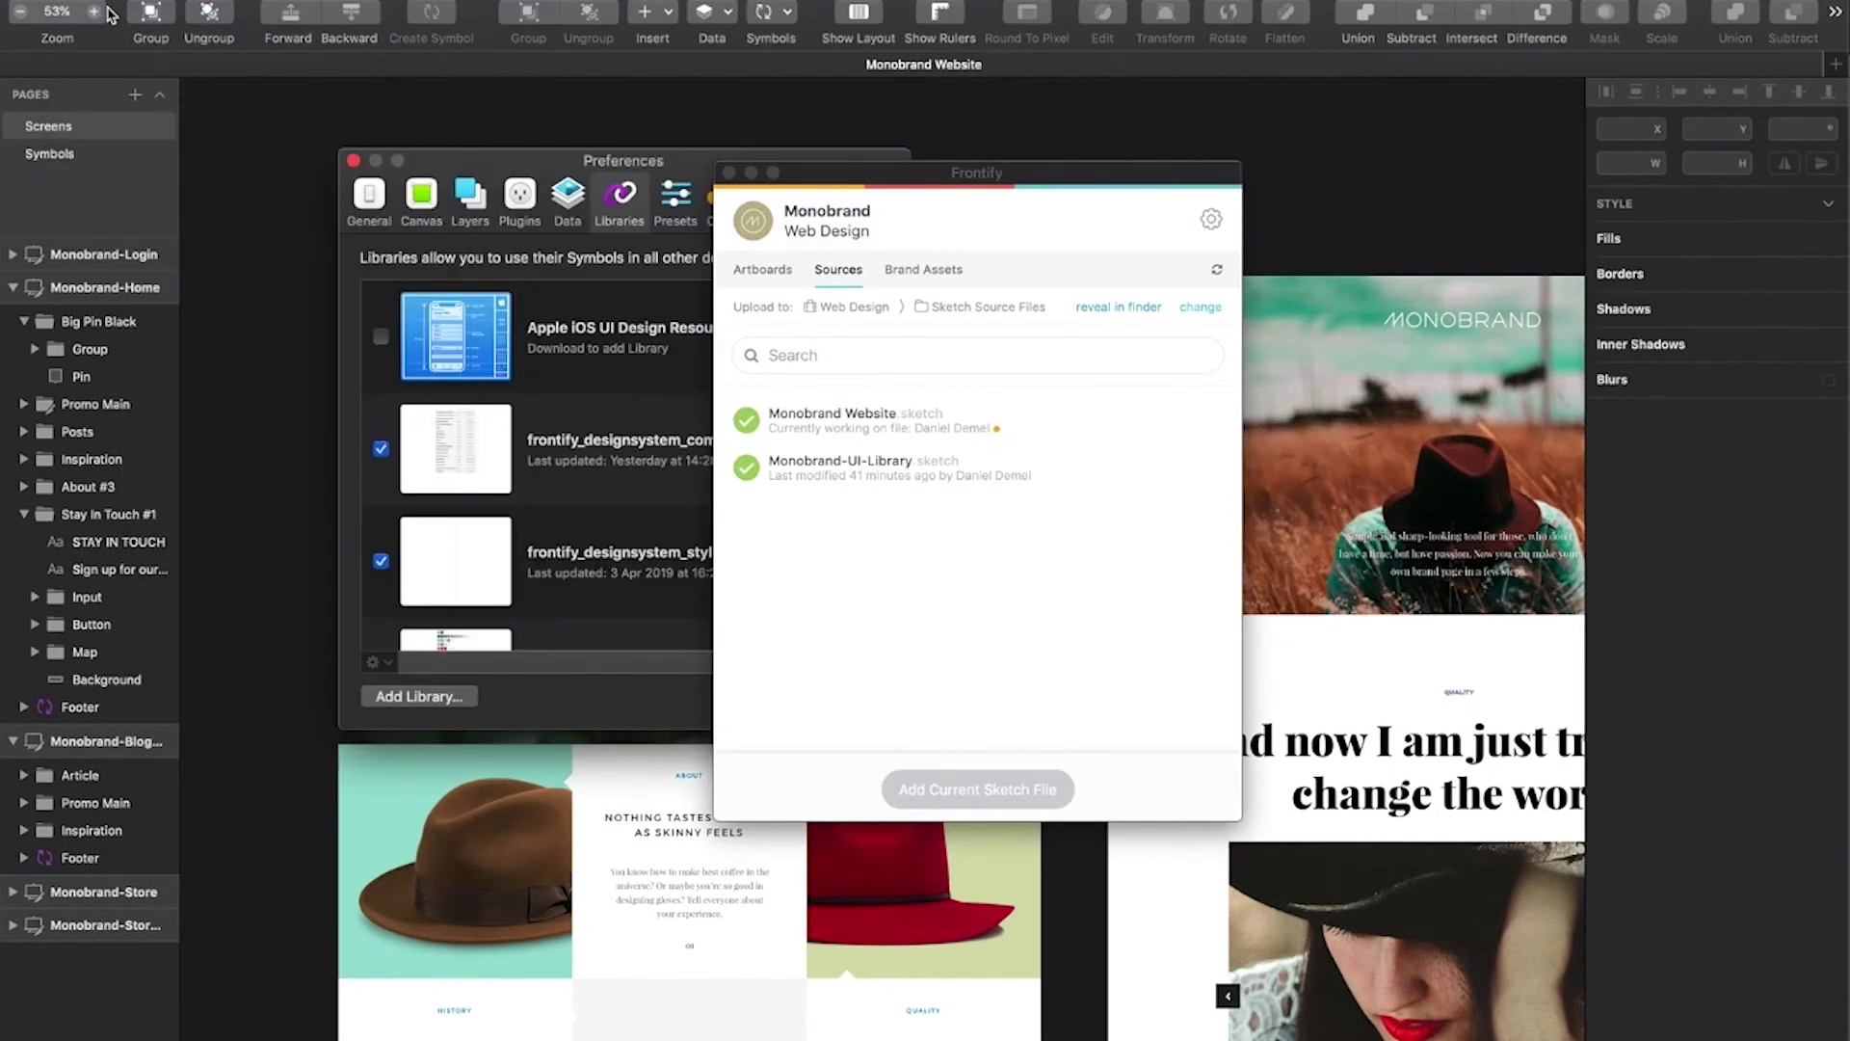
drag(822, 177, 1187, 192)
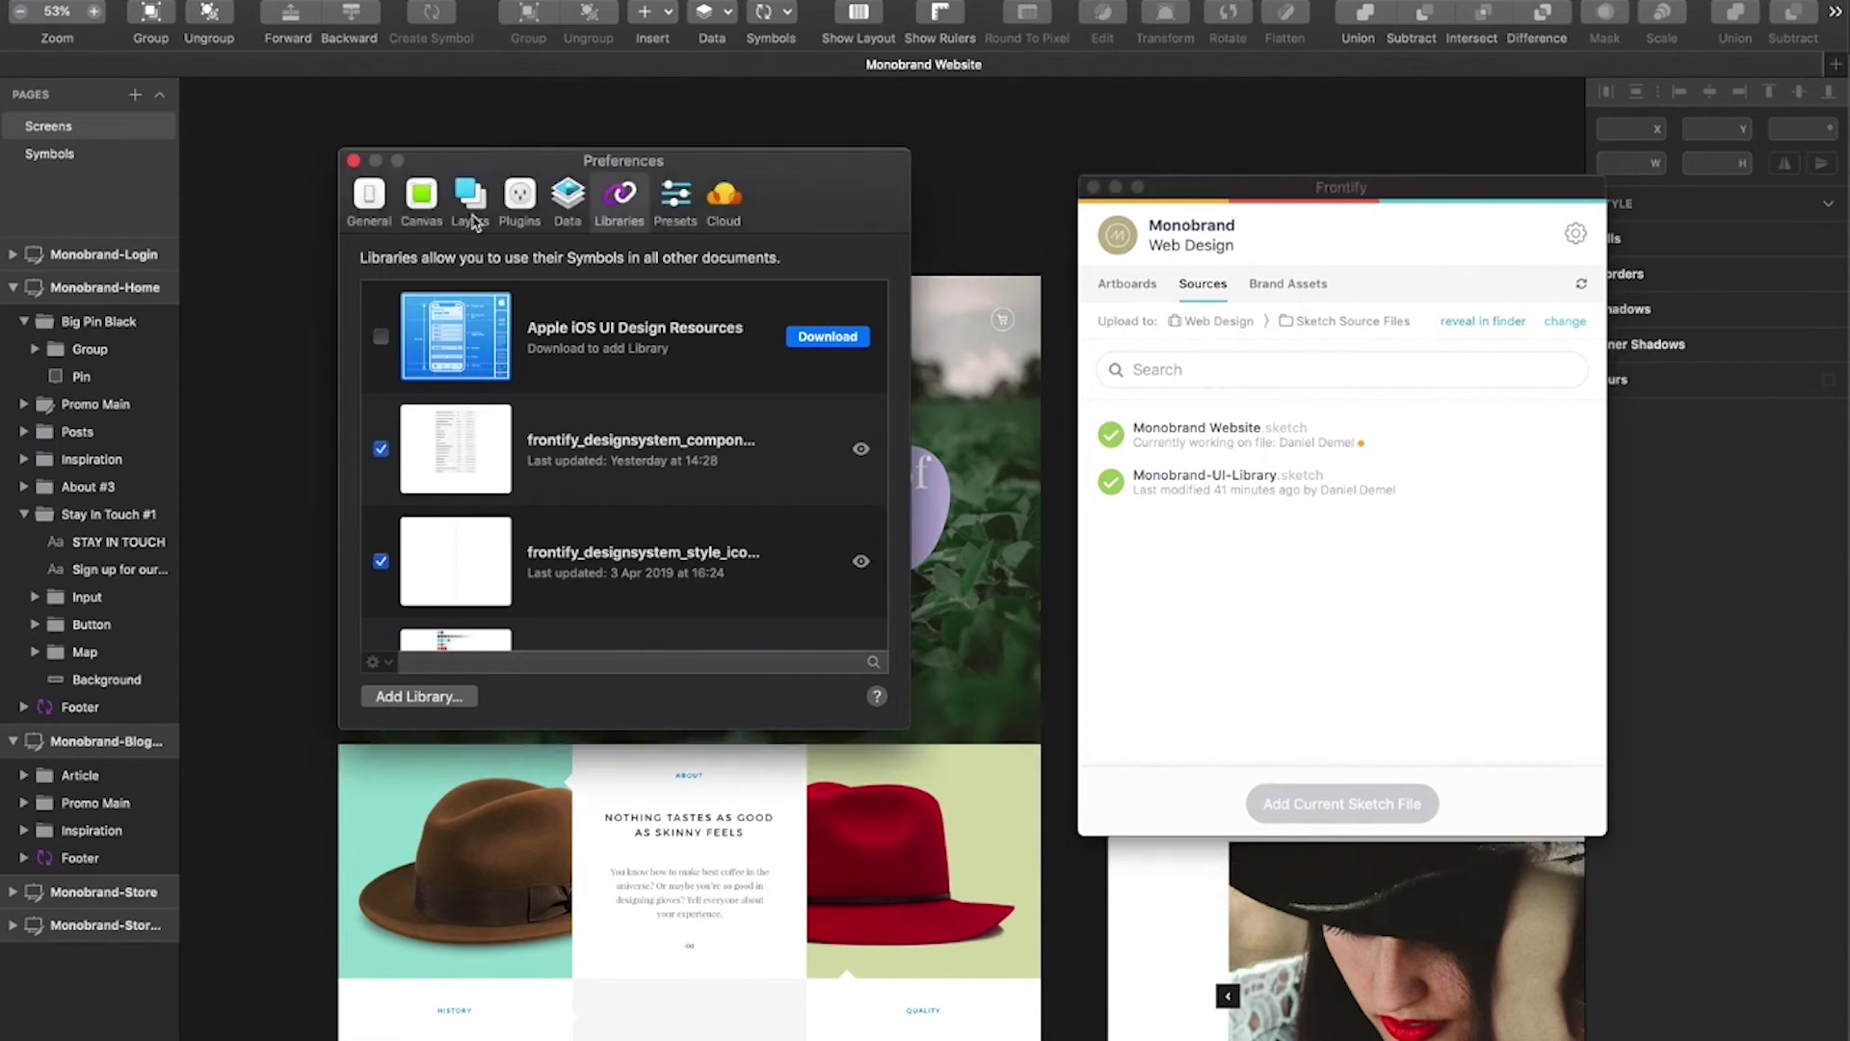
click(1171, 527)
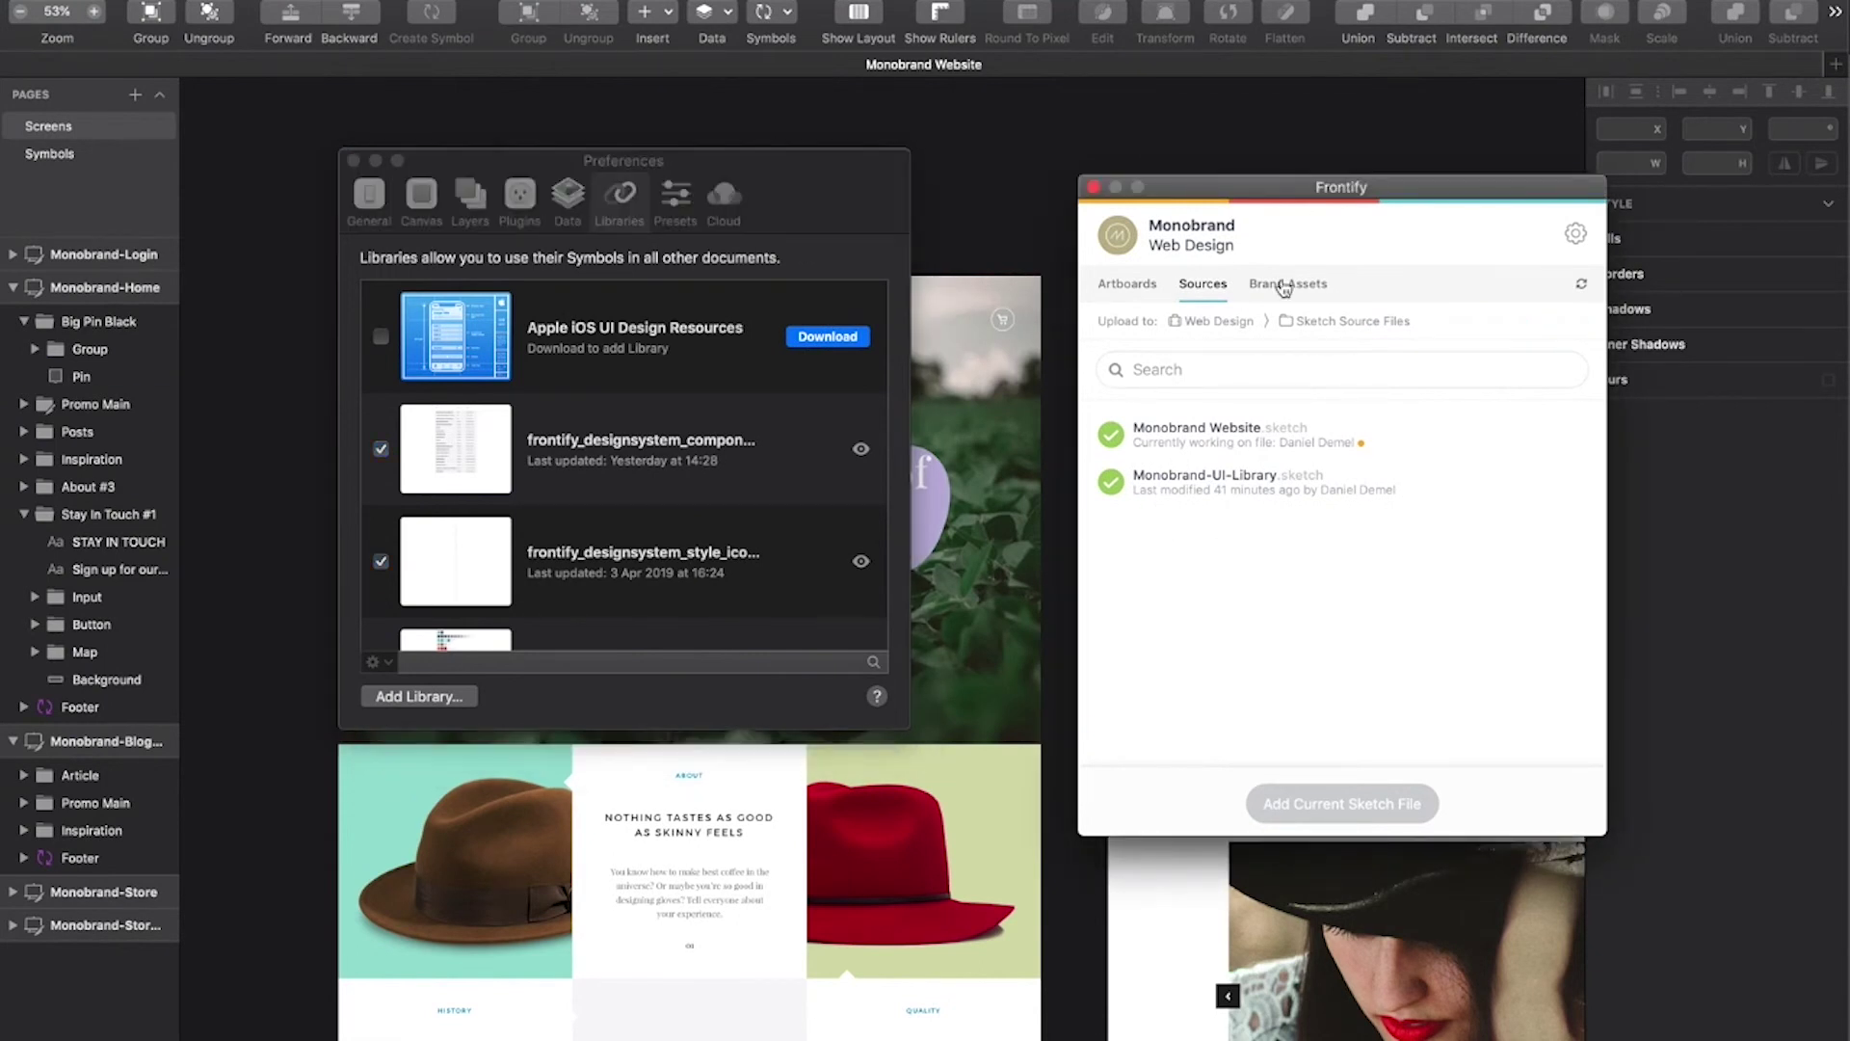
Step: Add Monobrand-UI-Library.sketch from the Finder folder to Sketch's libraries, and close the Preferences and Finder windows
key(super+Tab)
key(super+Tab)
key(super+shift+Tab)
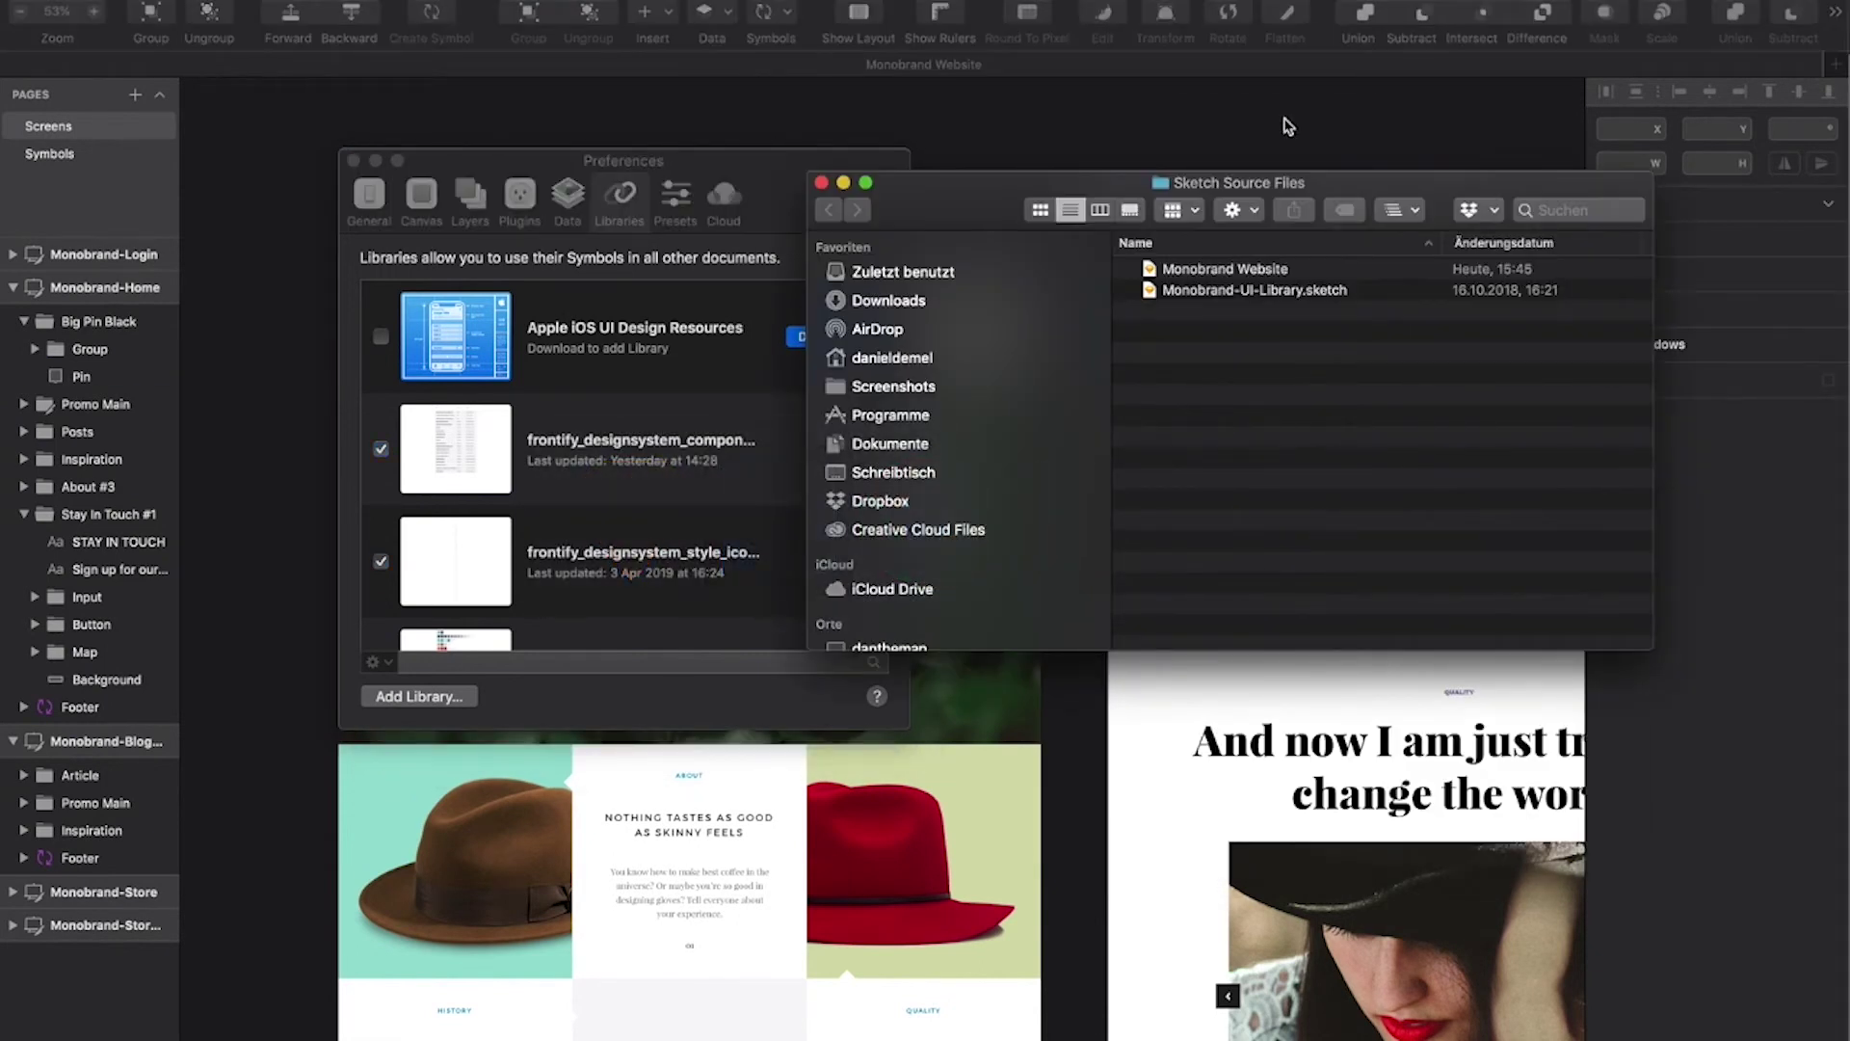
drag(1035, 184, 1172, 177)
mouse_move(1430, 291)
mouse_down()
mouse_move(893, 512)
mouse_move(727, 492)
mouse_move(686, 586)
mouse_move(613, 488)
mouse_move(661, 546)
mouse_move(675, 535)
mouse_up()
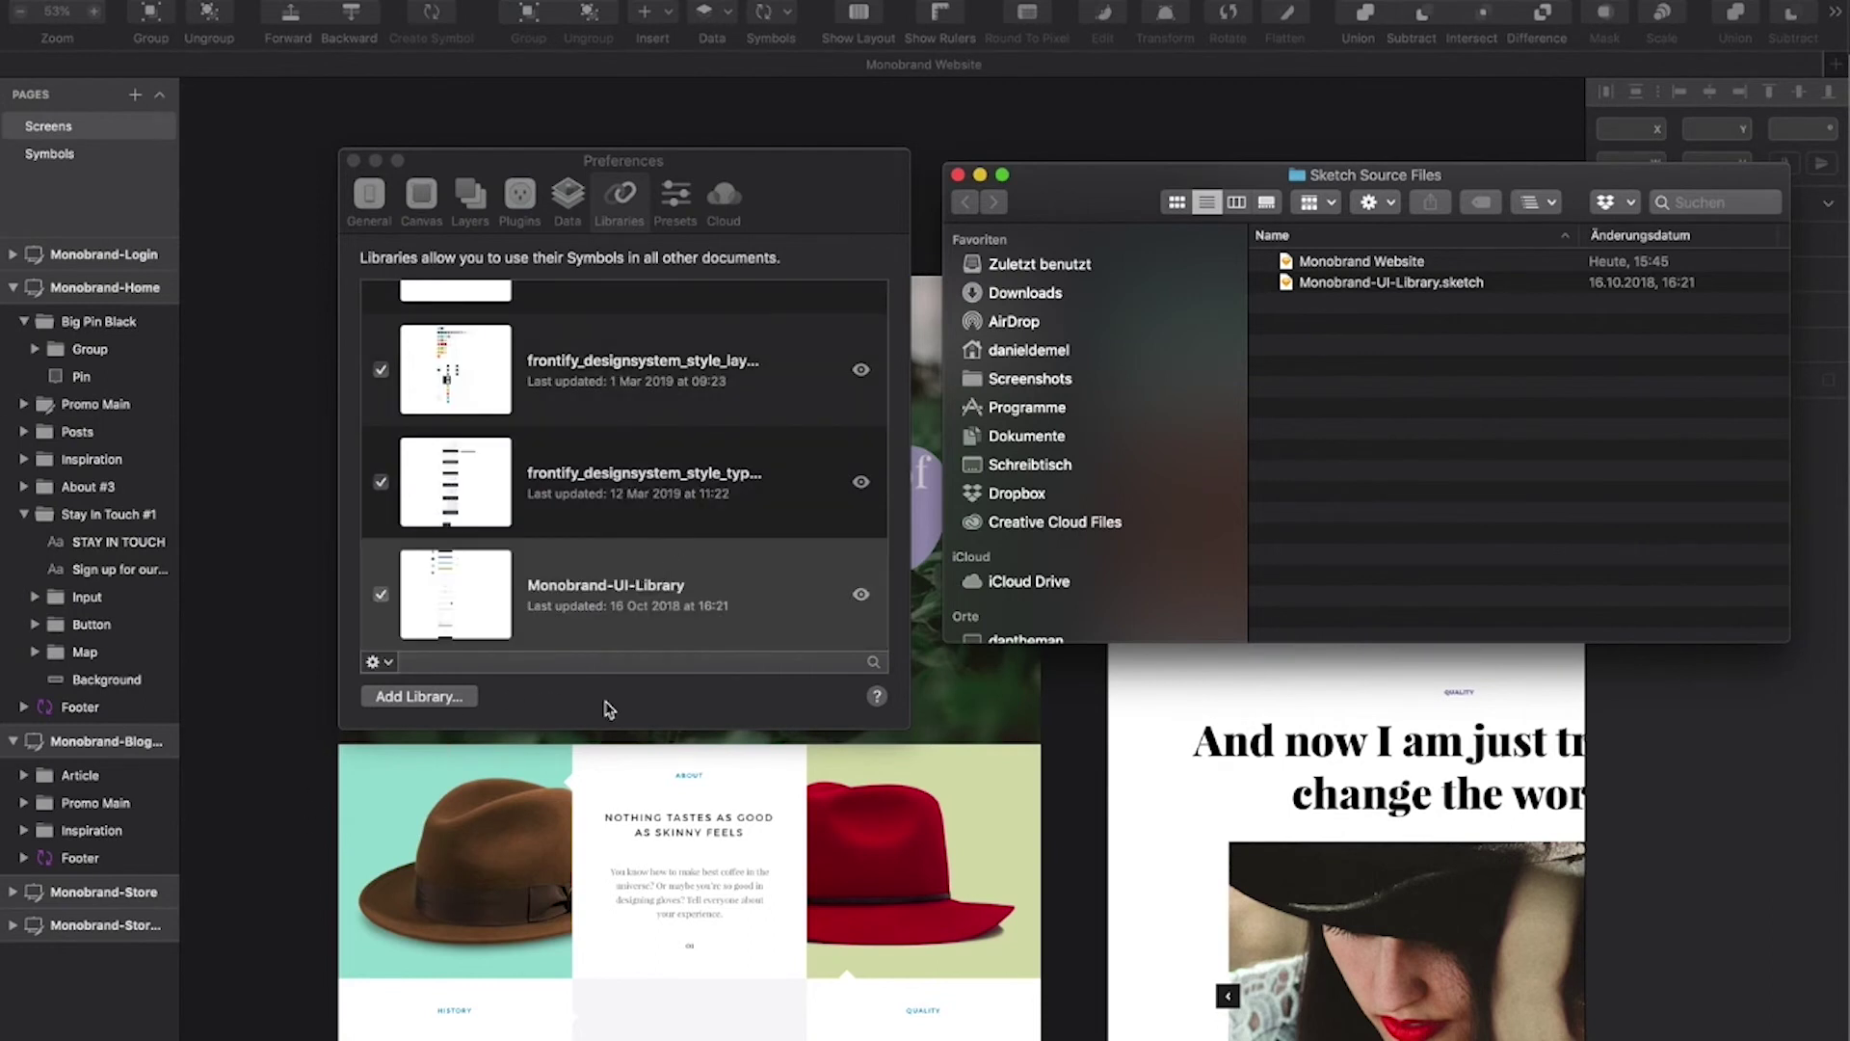
click(353, 162)
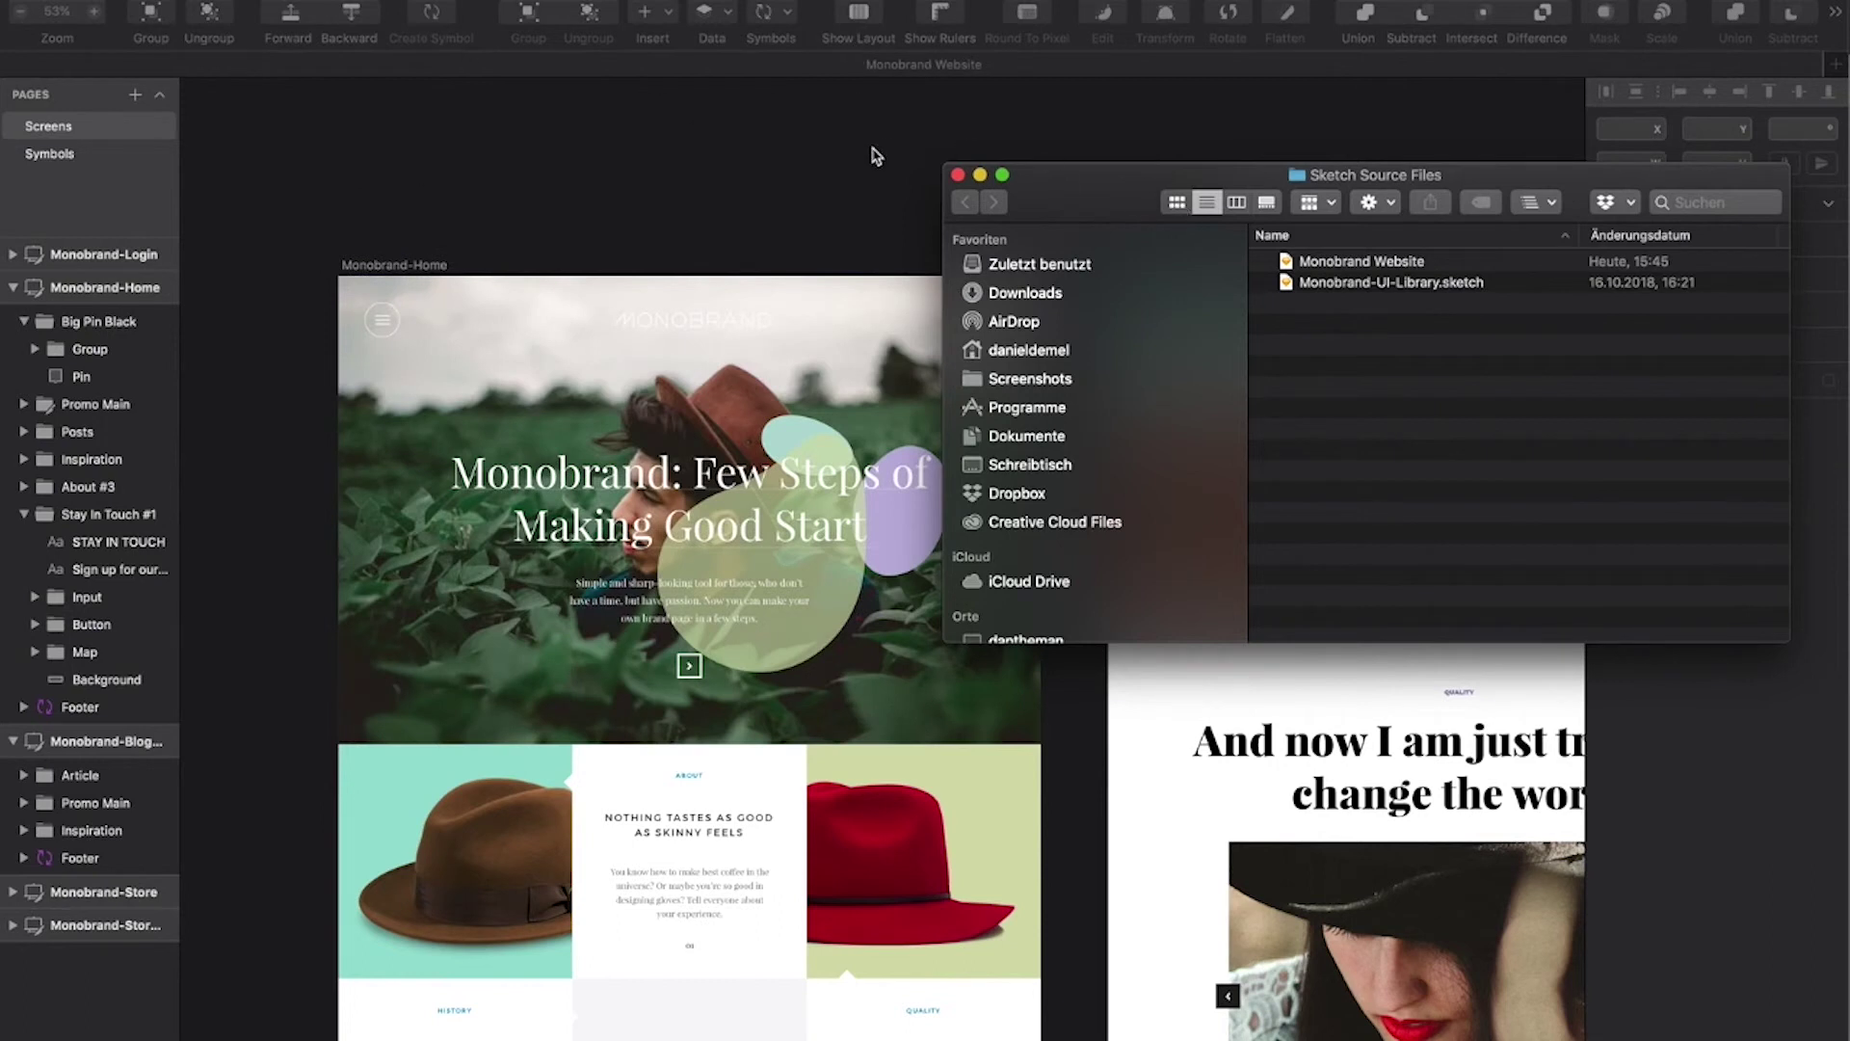
click(959, 177)
Step: Insert the Buttons/Primary/Gold symbol from Monobrand-UI-Library below the READ THE STORY link in the Monobrand-Home Inspiration section
click(822, 747)
drag(822, 747, 784, 405)
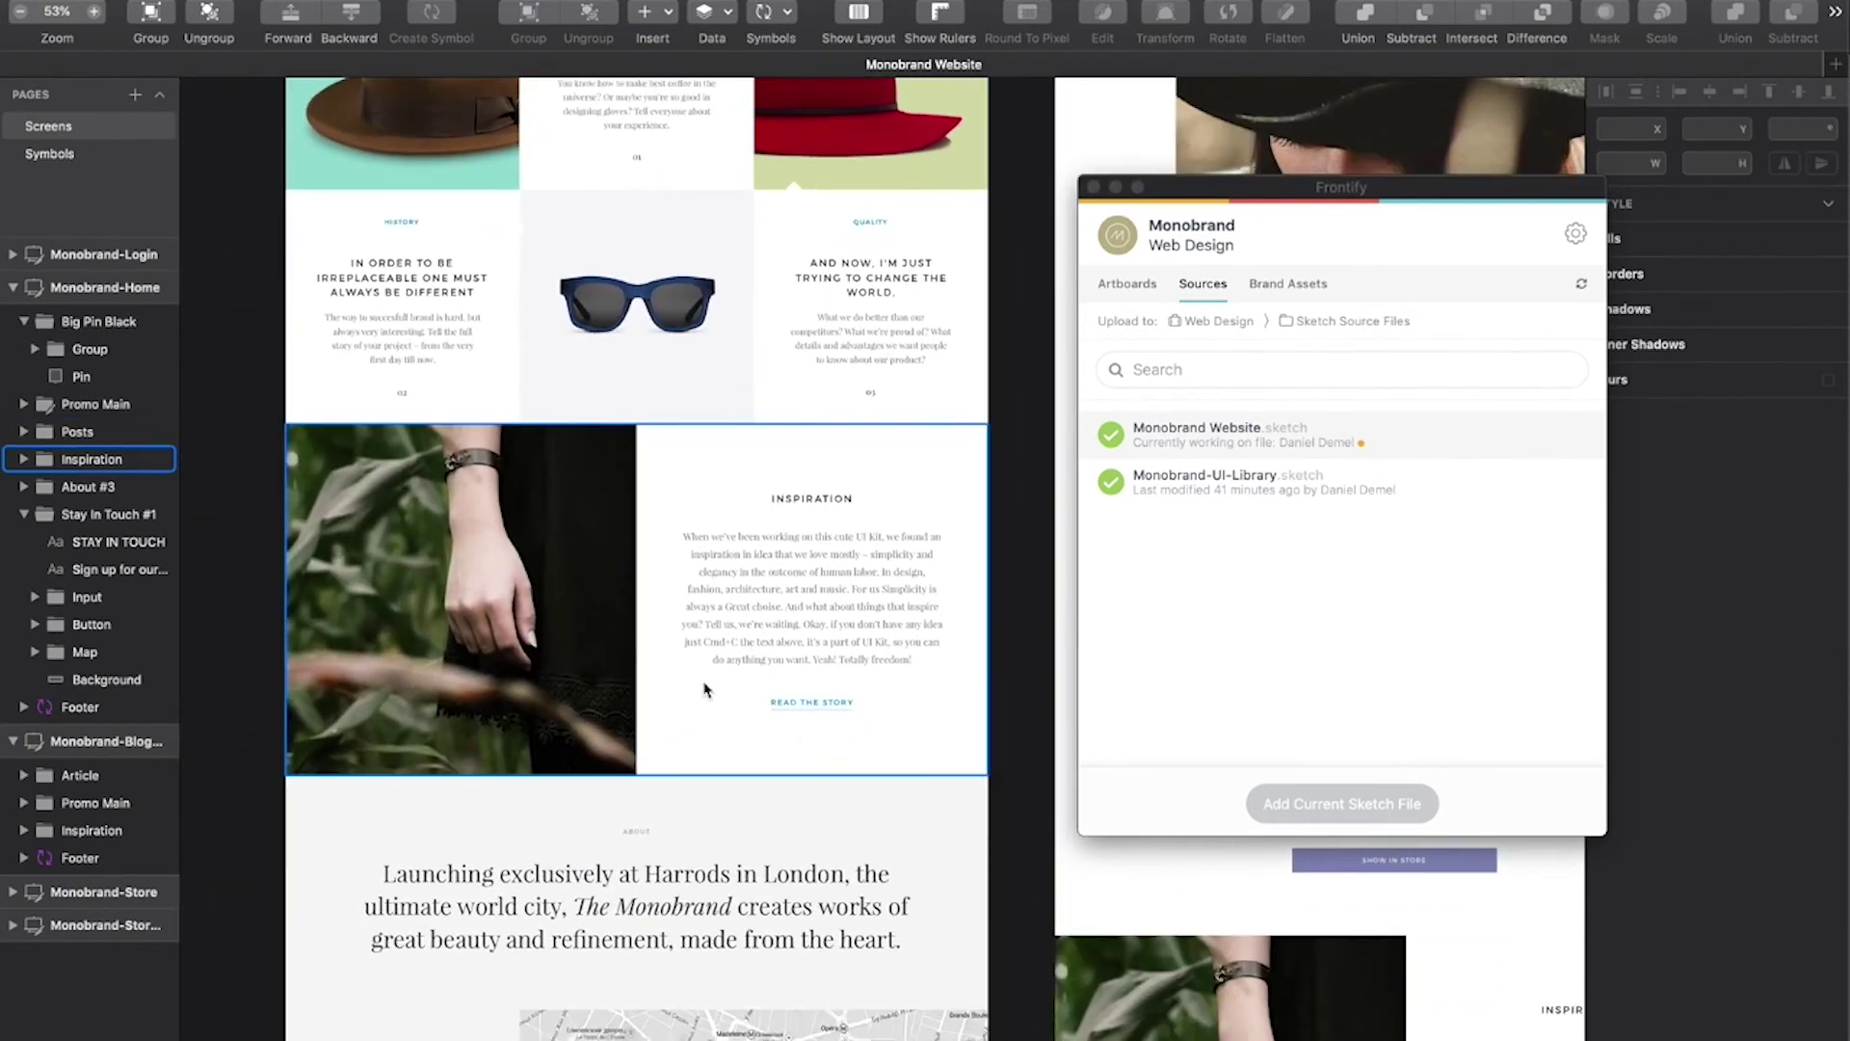
click(239, 0)
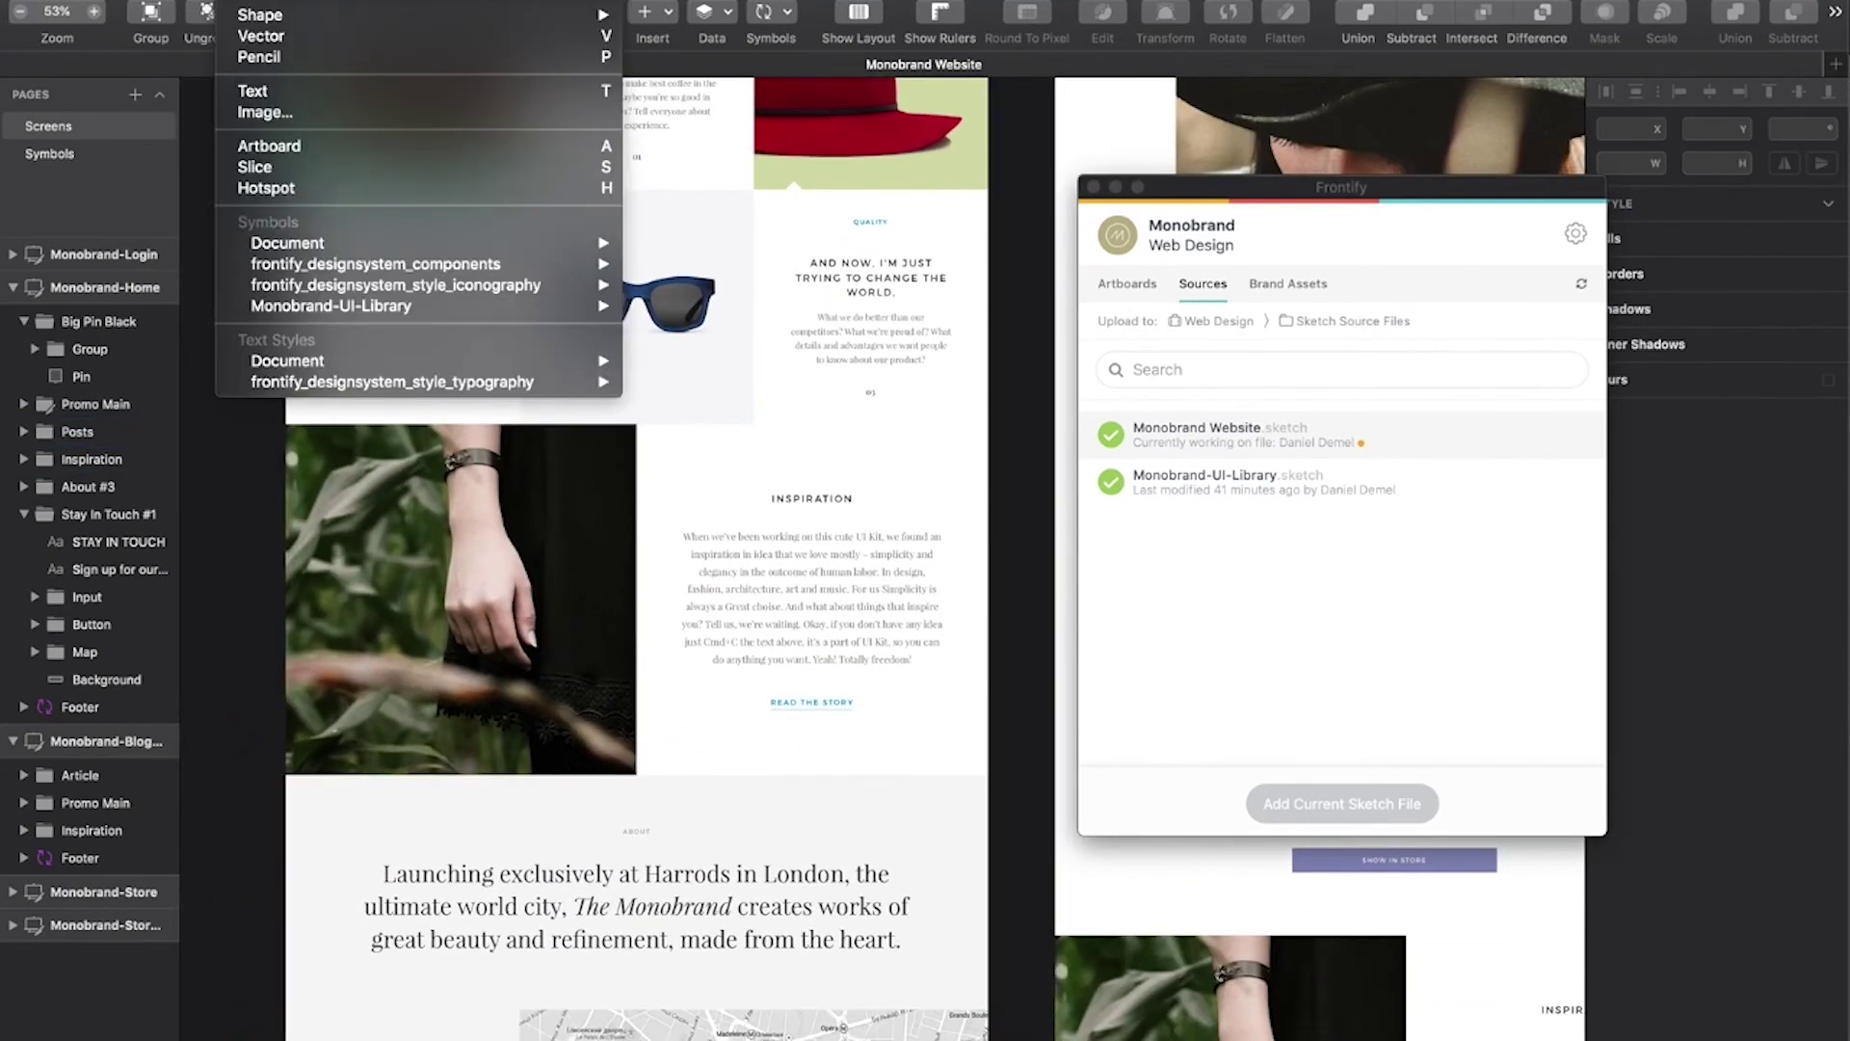
mouse_move(323, 308)
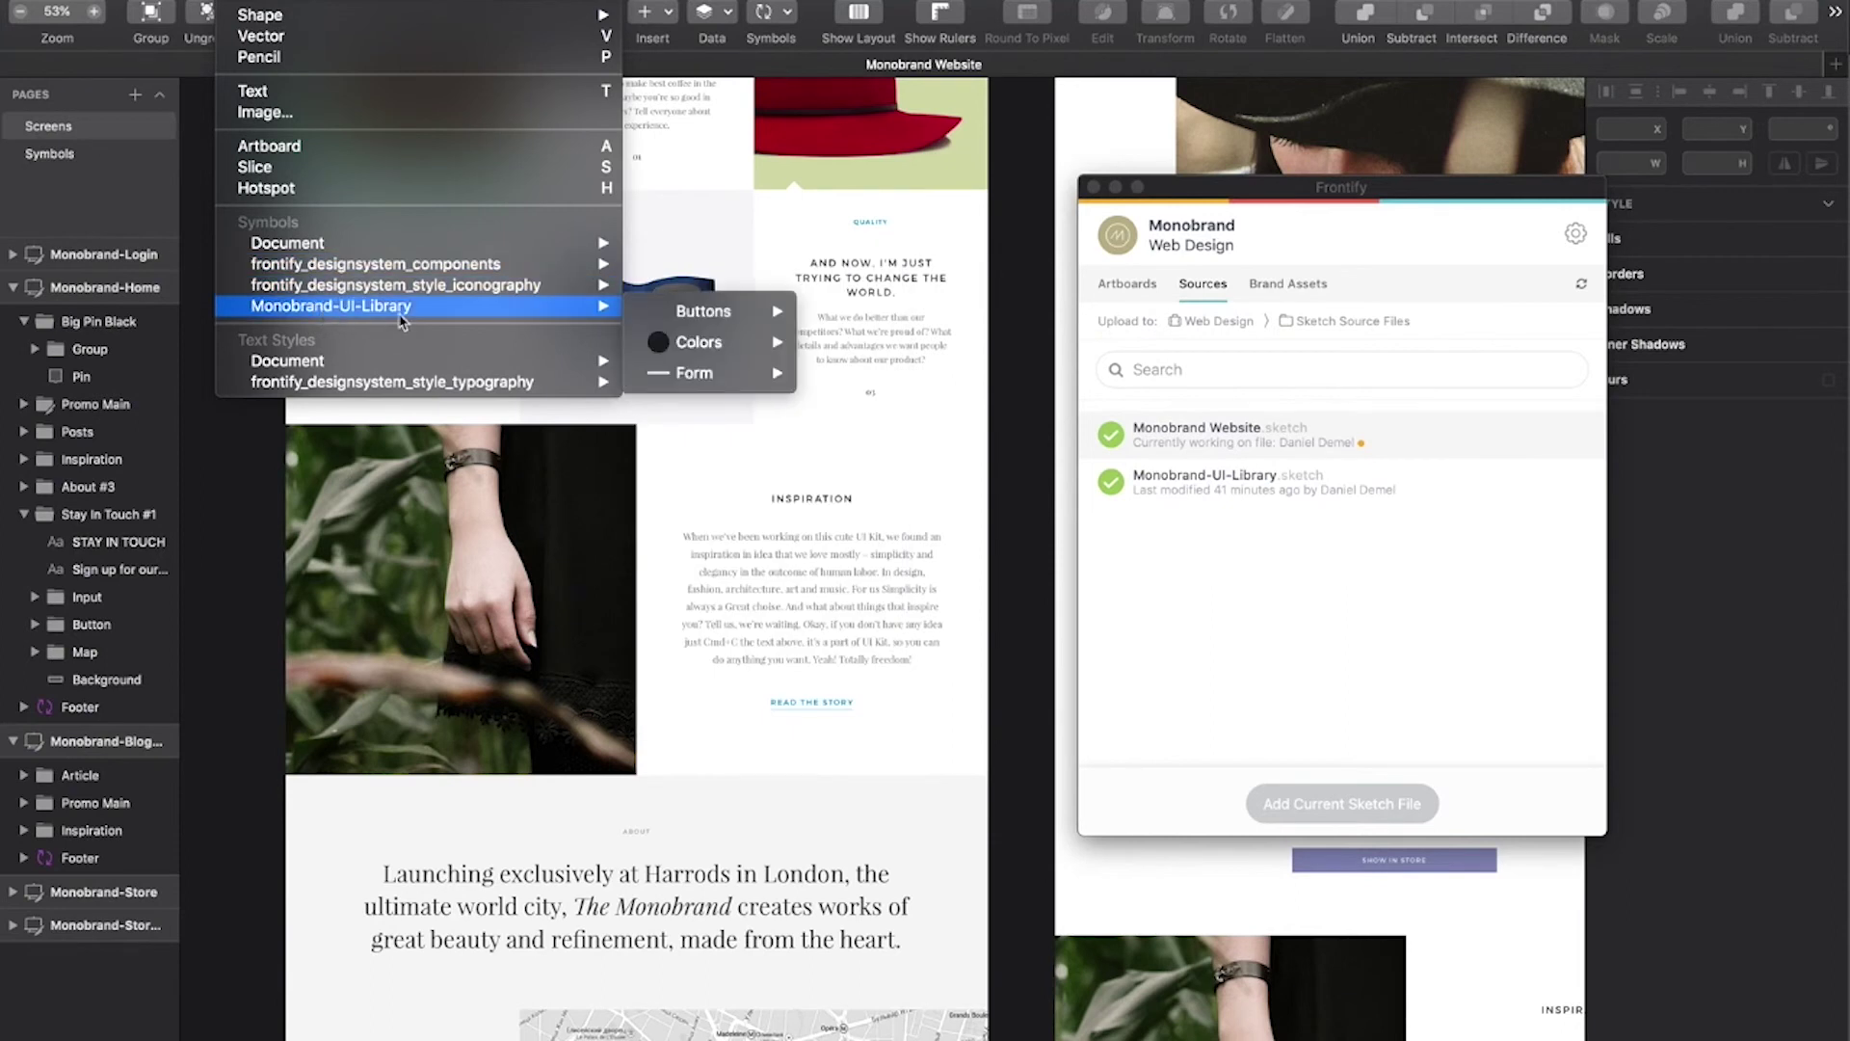
mouse_move(694, 318)
mouse_move(906, 316)
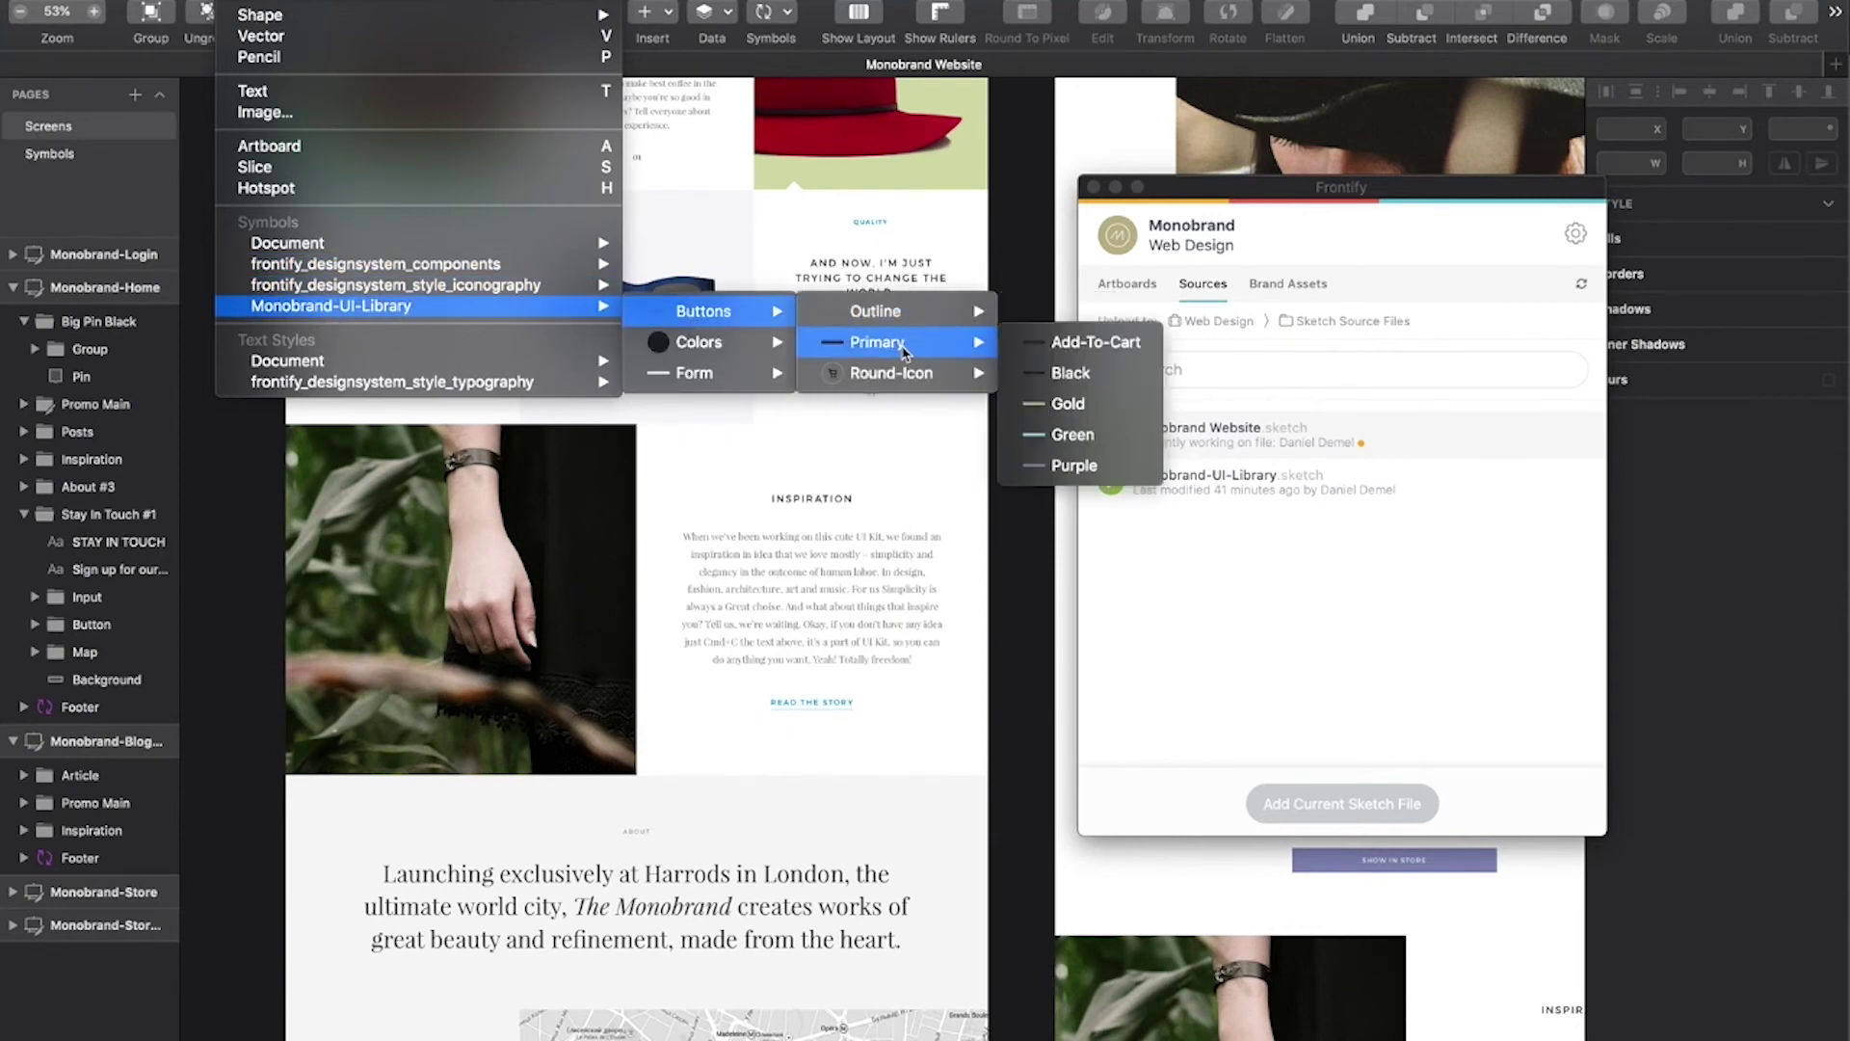
click(1083, 414)
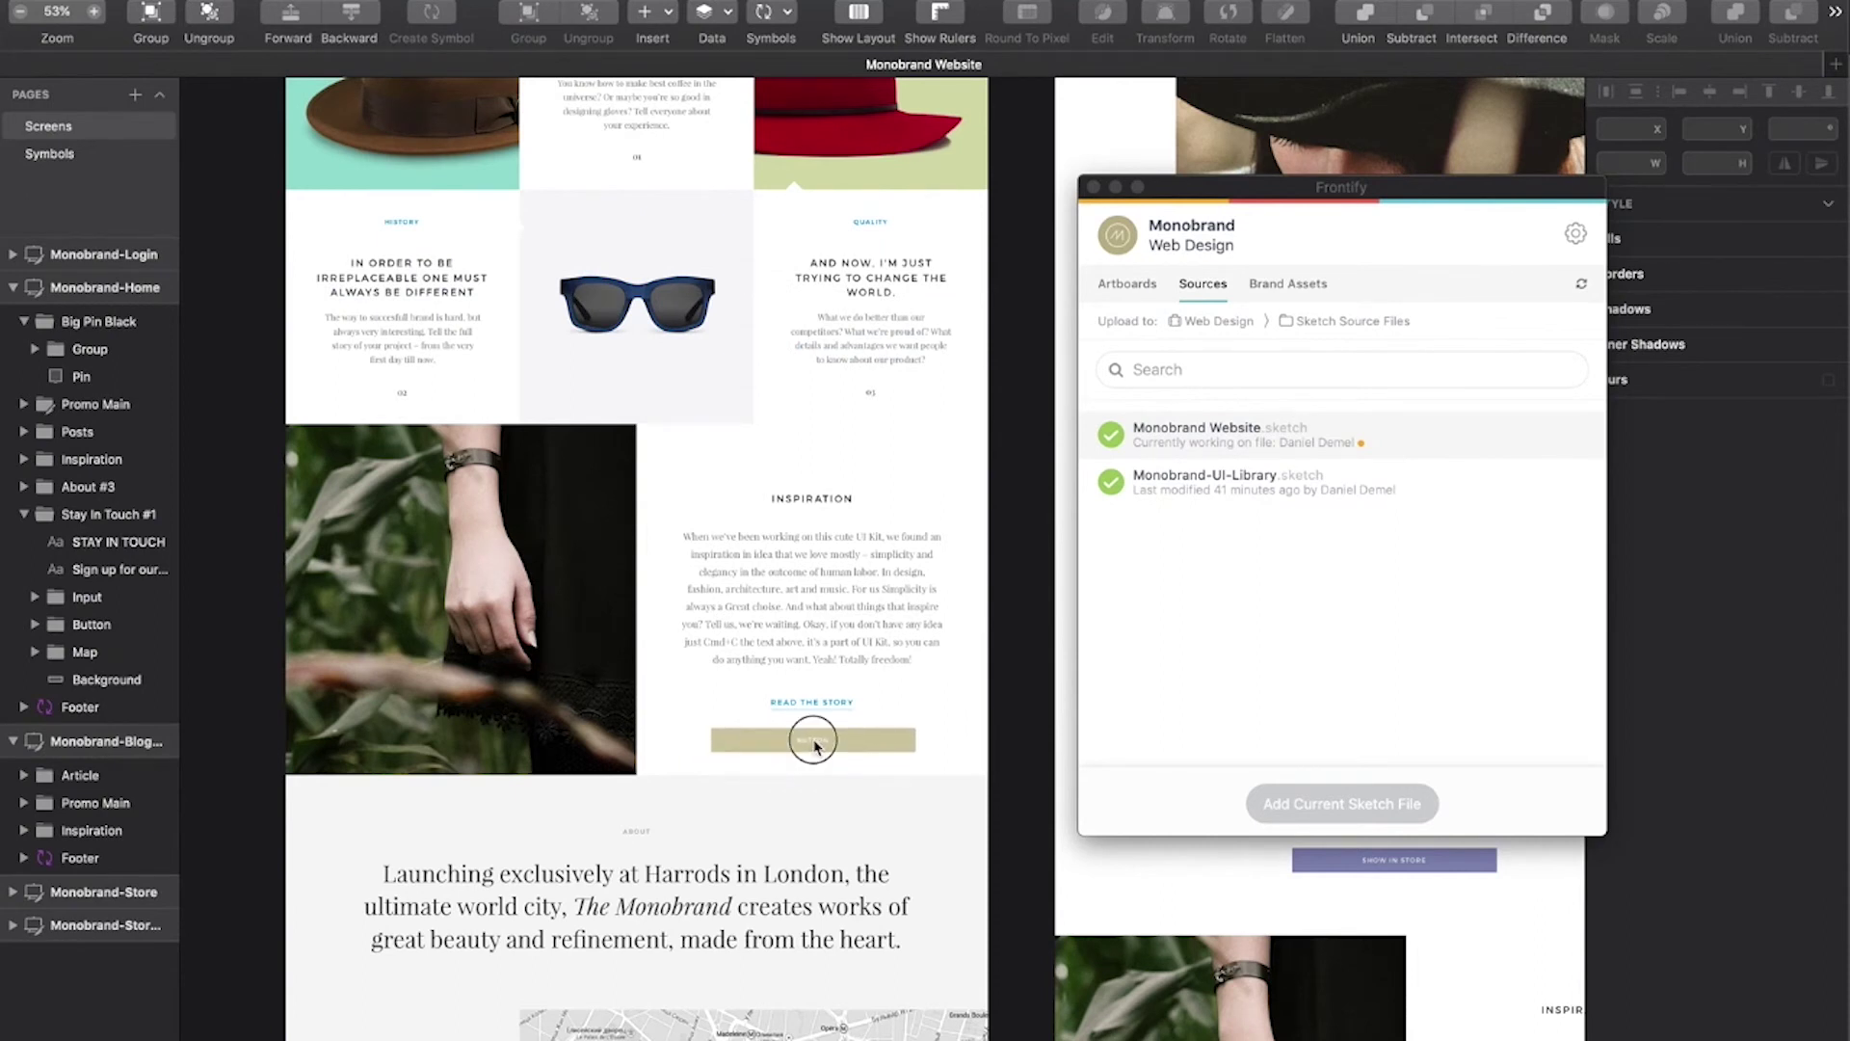
click(813, 742)
Step: Start editing the inserted gold button, move the Frontify window clear of the dialog, and open the symbol in its original library document
double_click(880, 745)
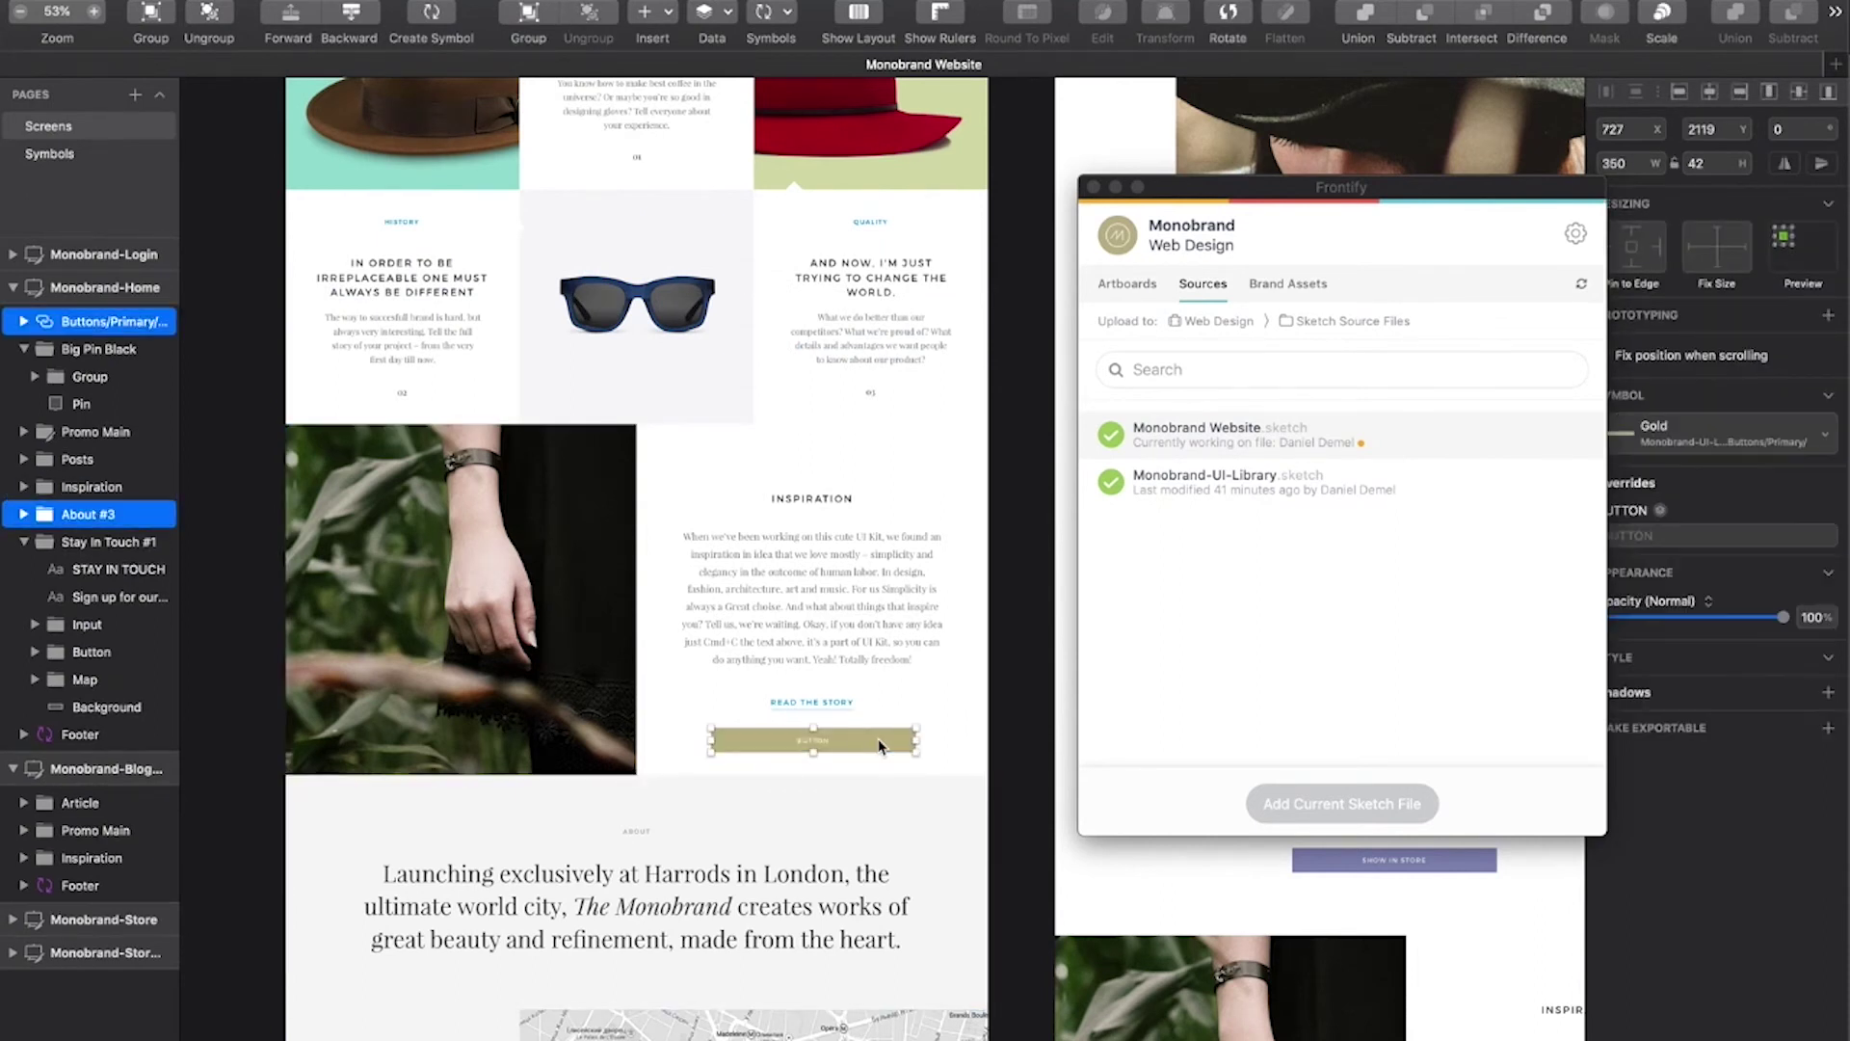
click(1229, 190)
drag(1229, 189, 1321, 267)
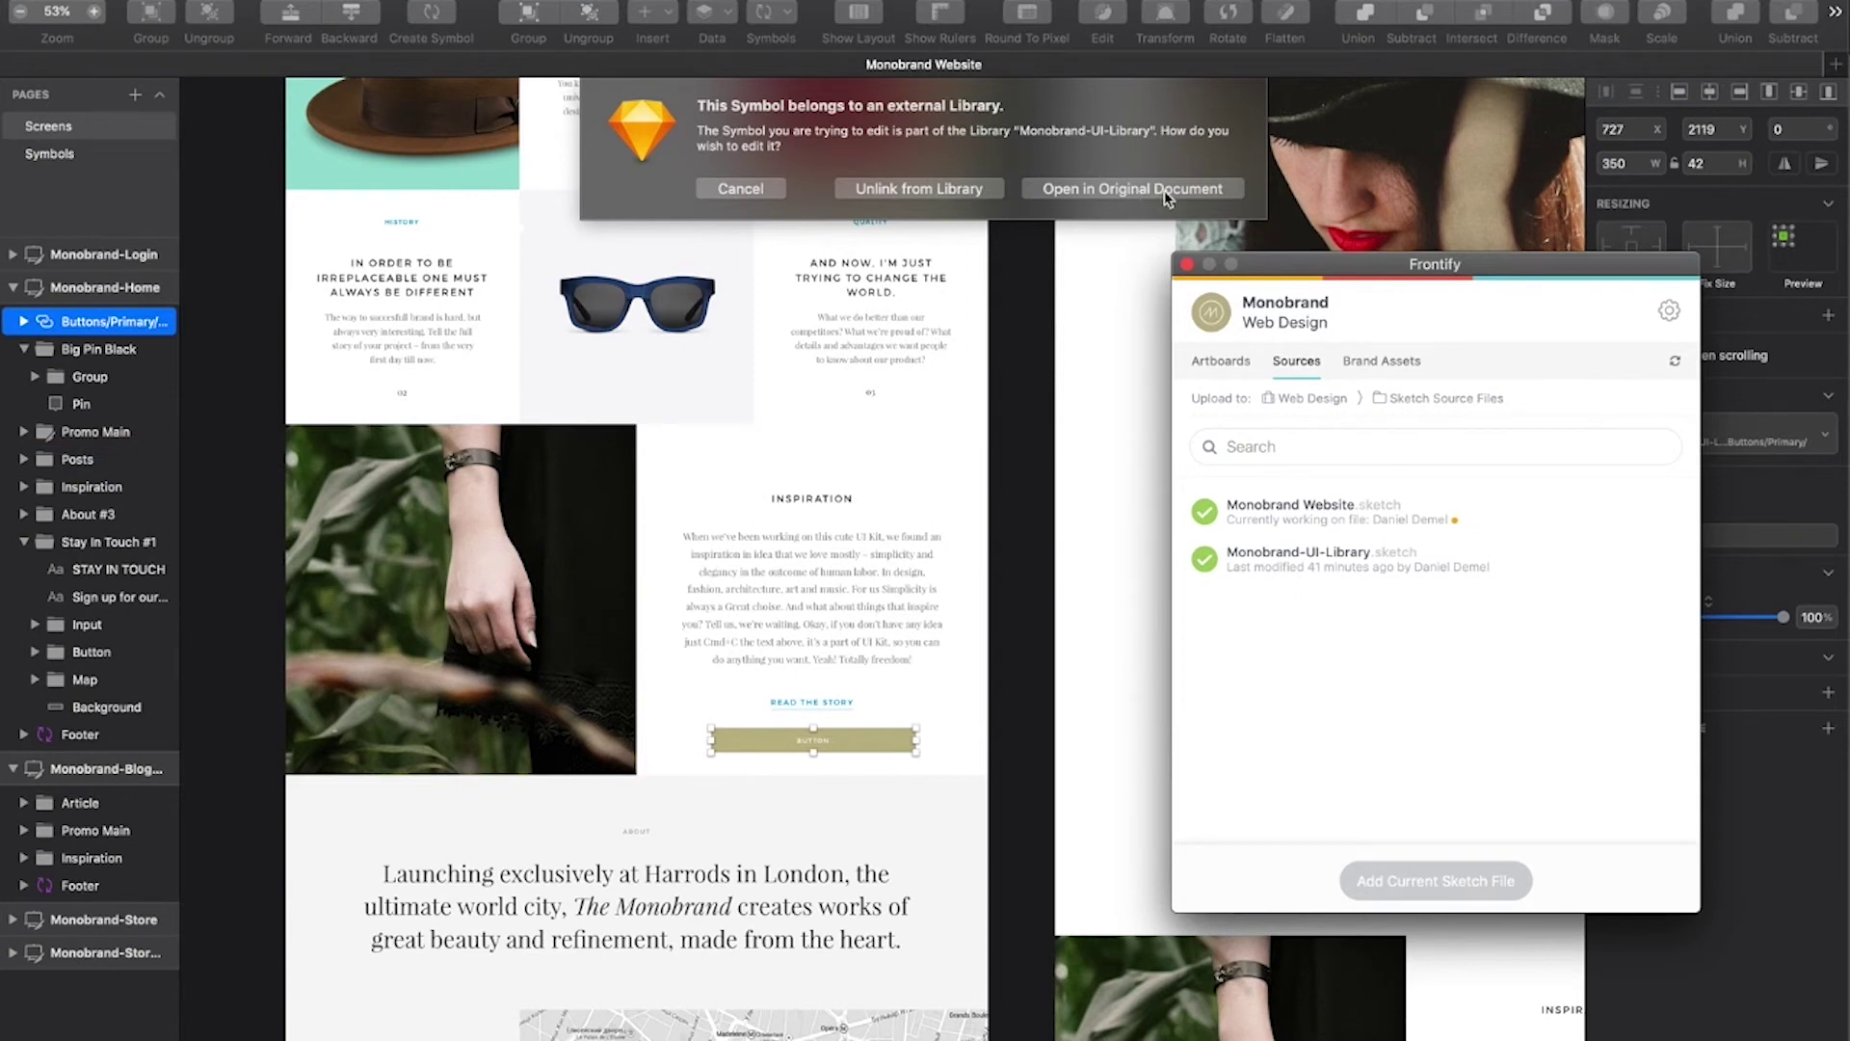
click(1084, 191)
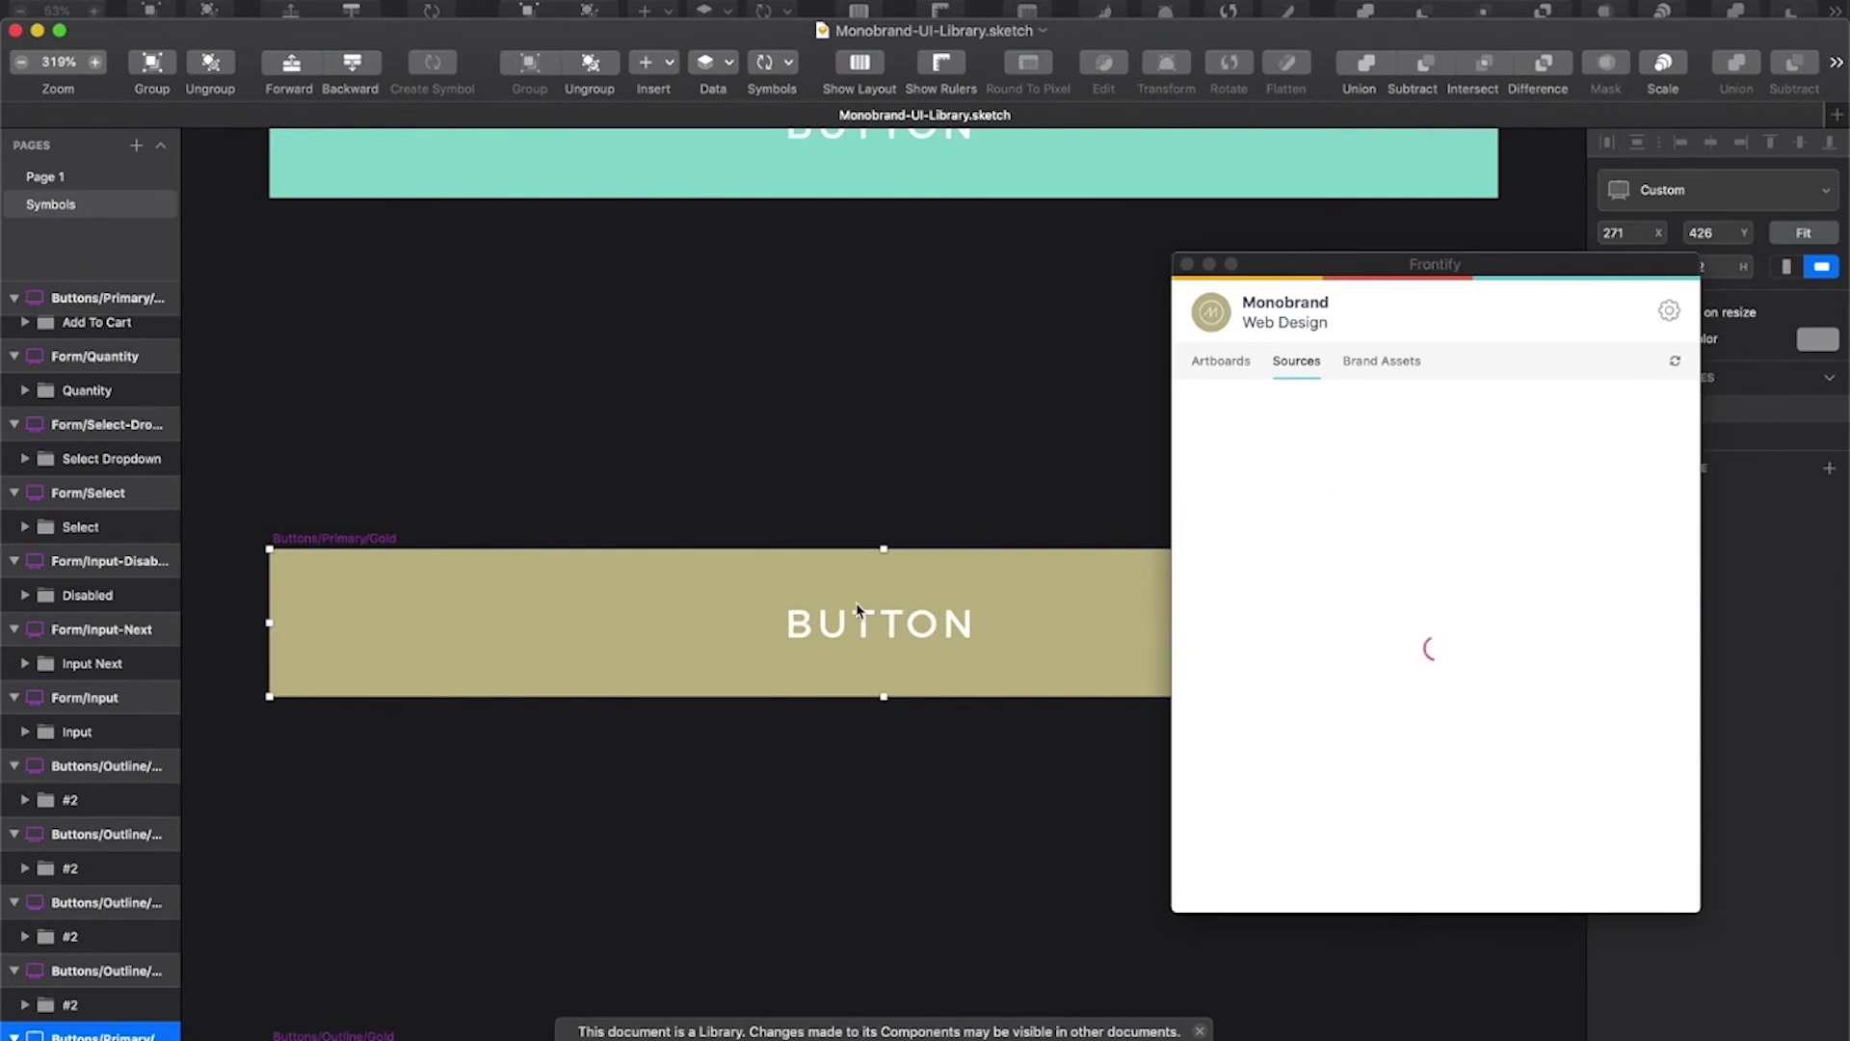
Step: Change the label text of the Buttons/Primary/Gold symbol to BUTTON GOLD
click(856, 632)
click(921, 629)
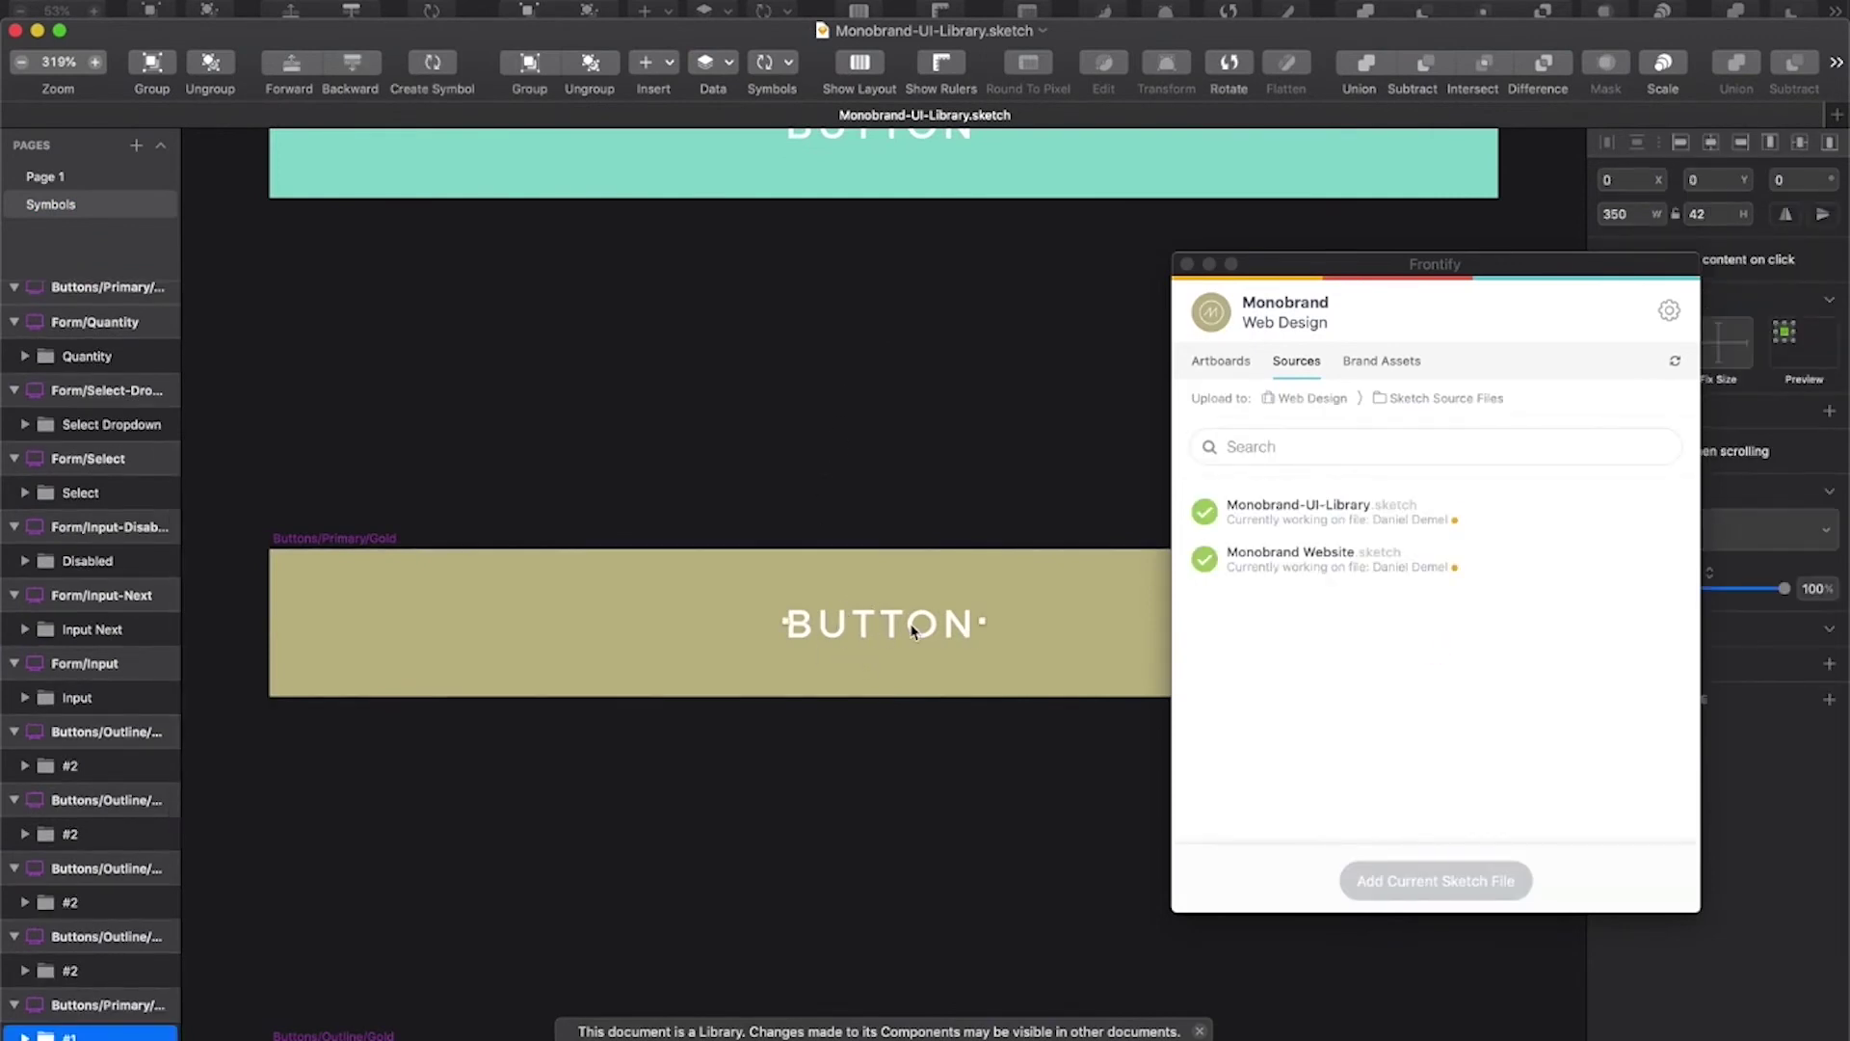
double_click(912, 631)
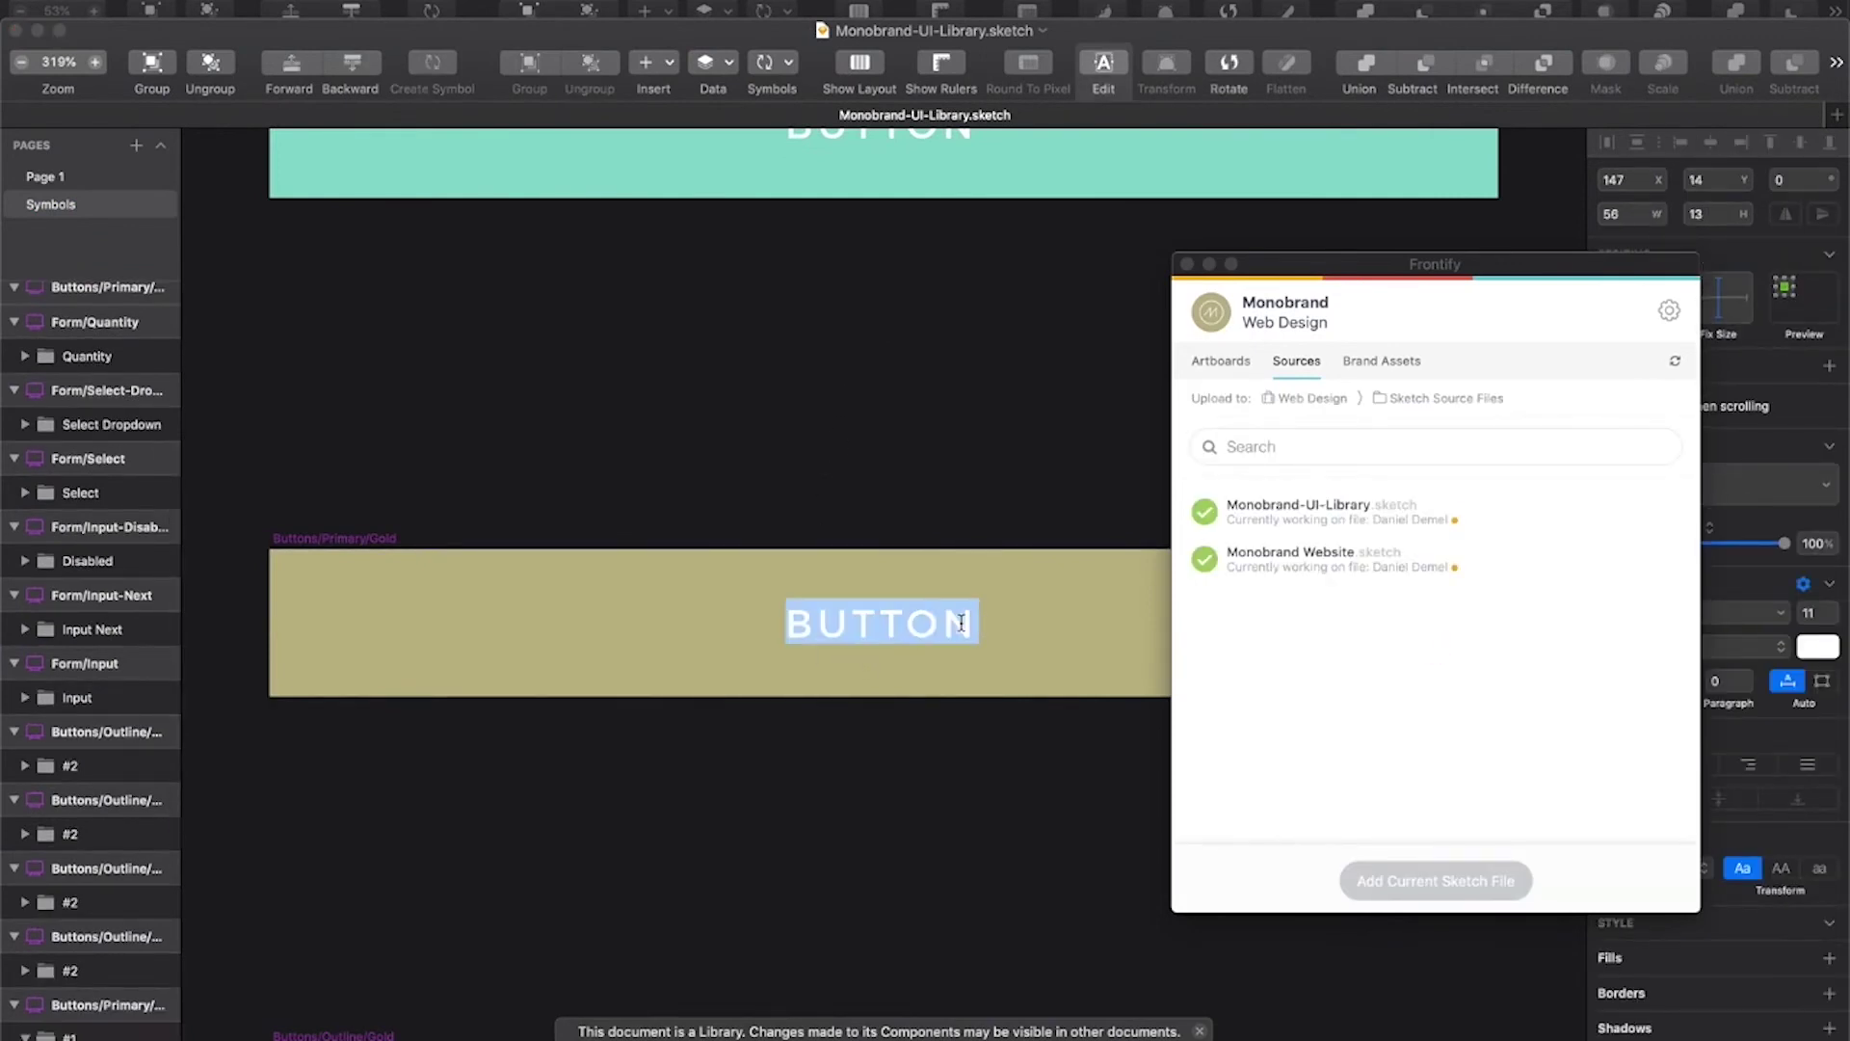
click(970, 625)
text(Gold)
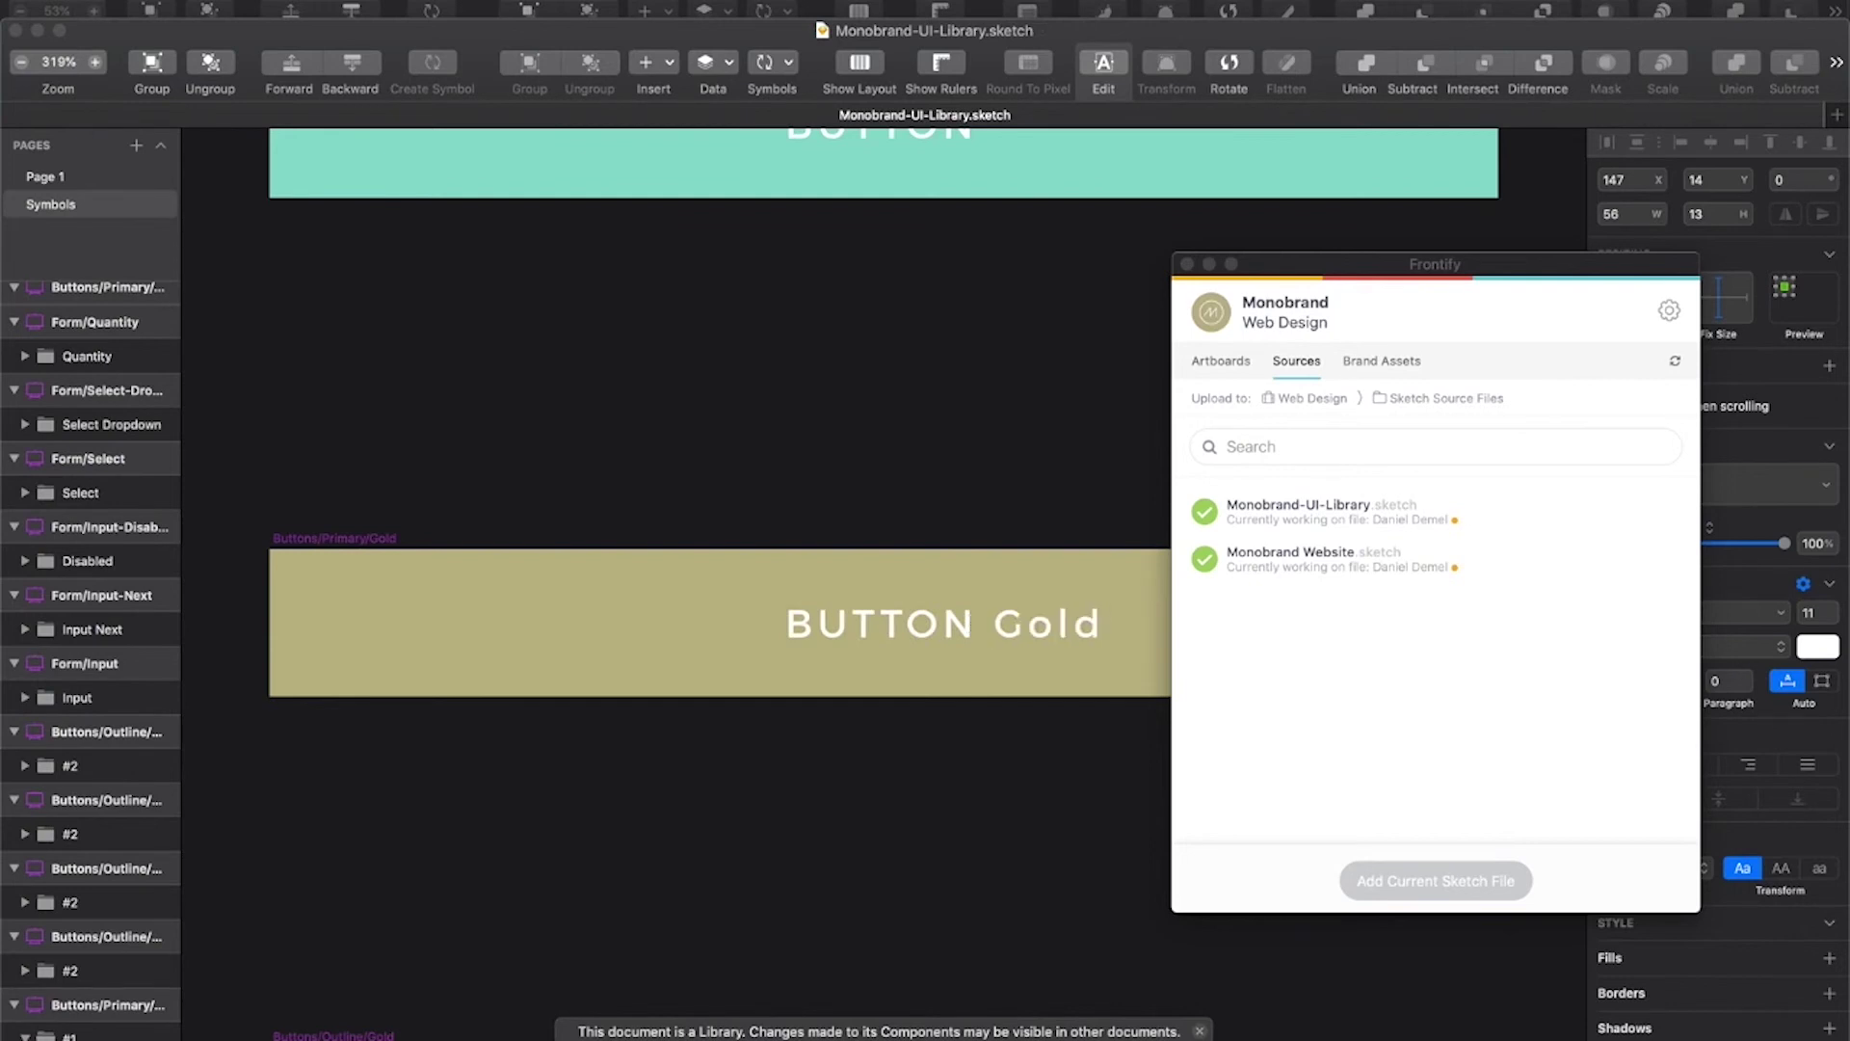
key(BackSpace)
key(BackSpace)
key(BackSpace)
text(old)
click(640, 442)
Step: Center the BUTTON GOLD label horizontally on the button at X about 127, moving the Frontify window out of the way and back
click(967, 624)
drag(967, 625, 939, 625)
drag(1289, 265, 1389, 740)
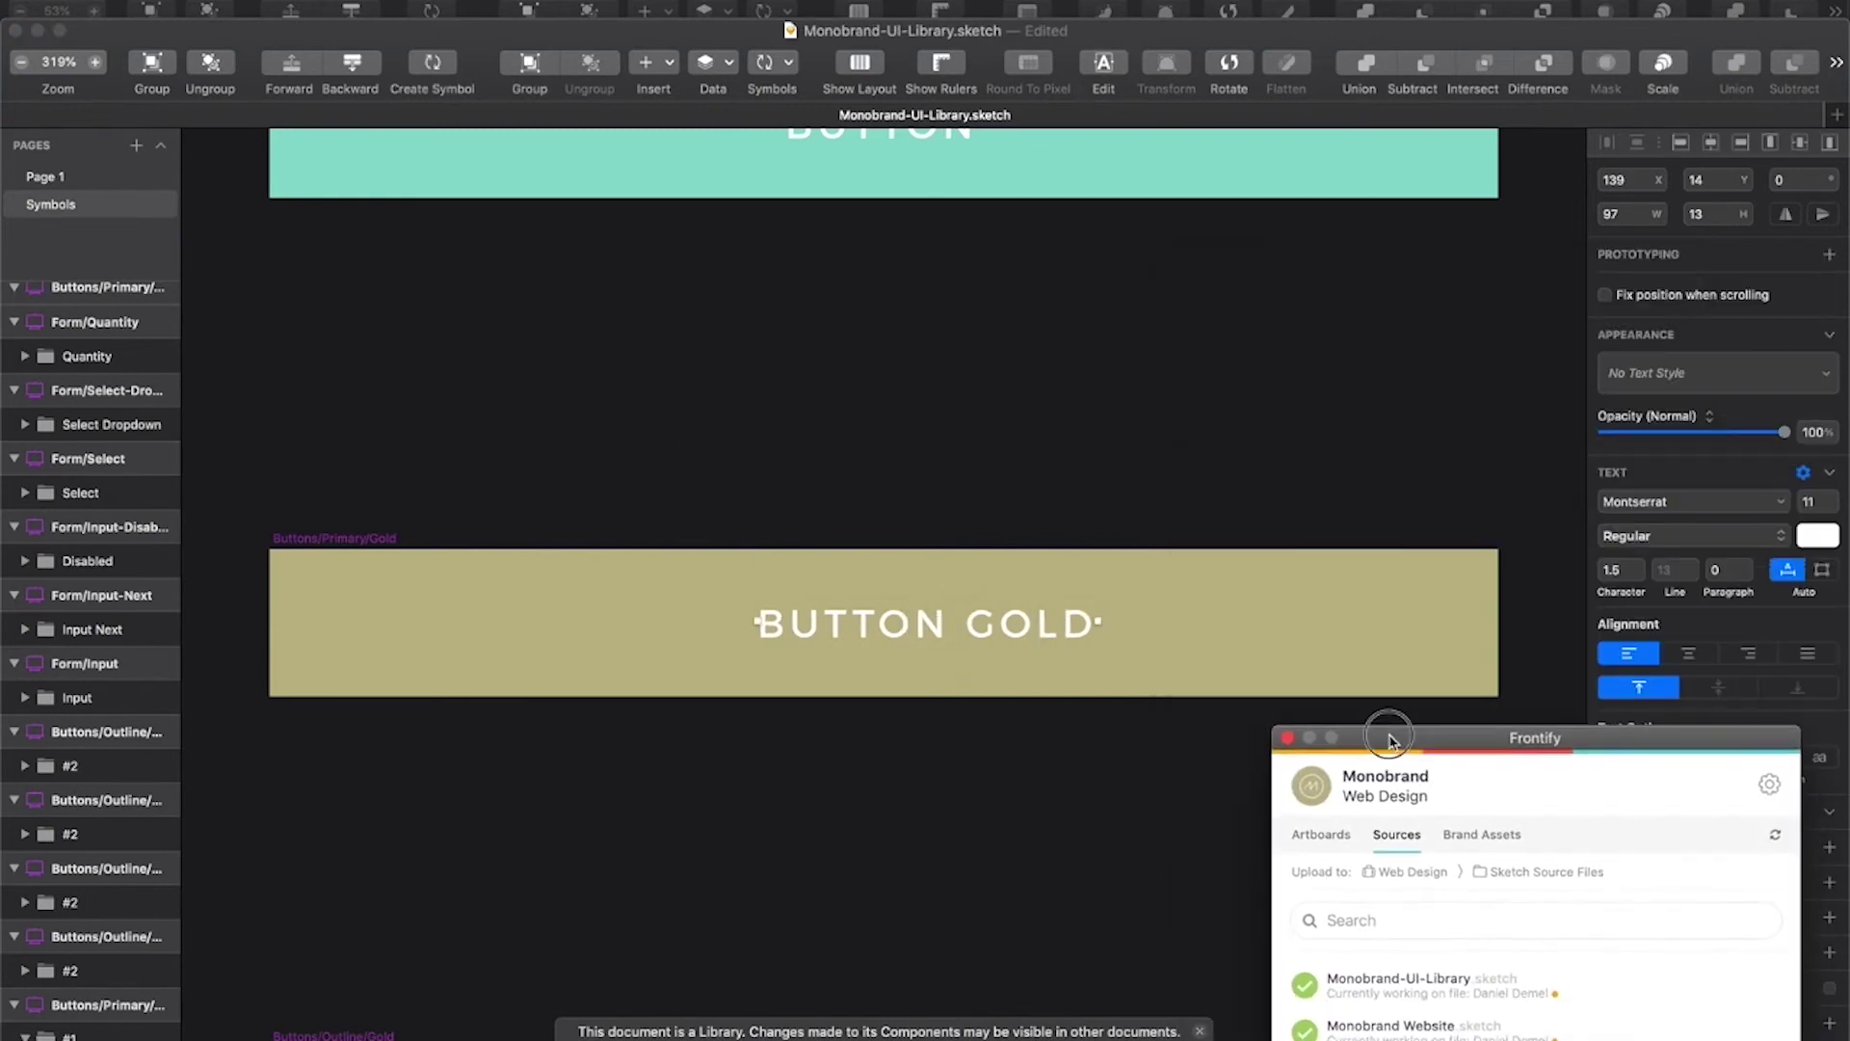
drag(1066, 622, 1025, 622)
drag(1489, 742, 1395, 290)
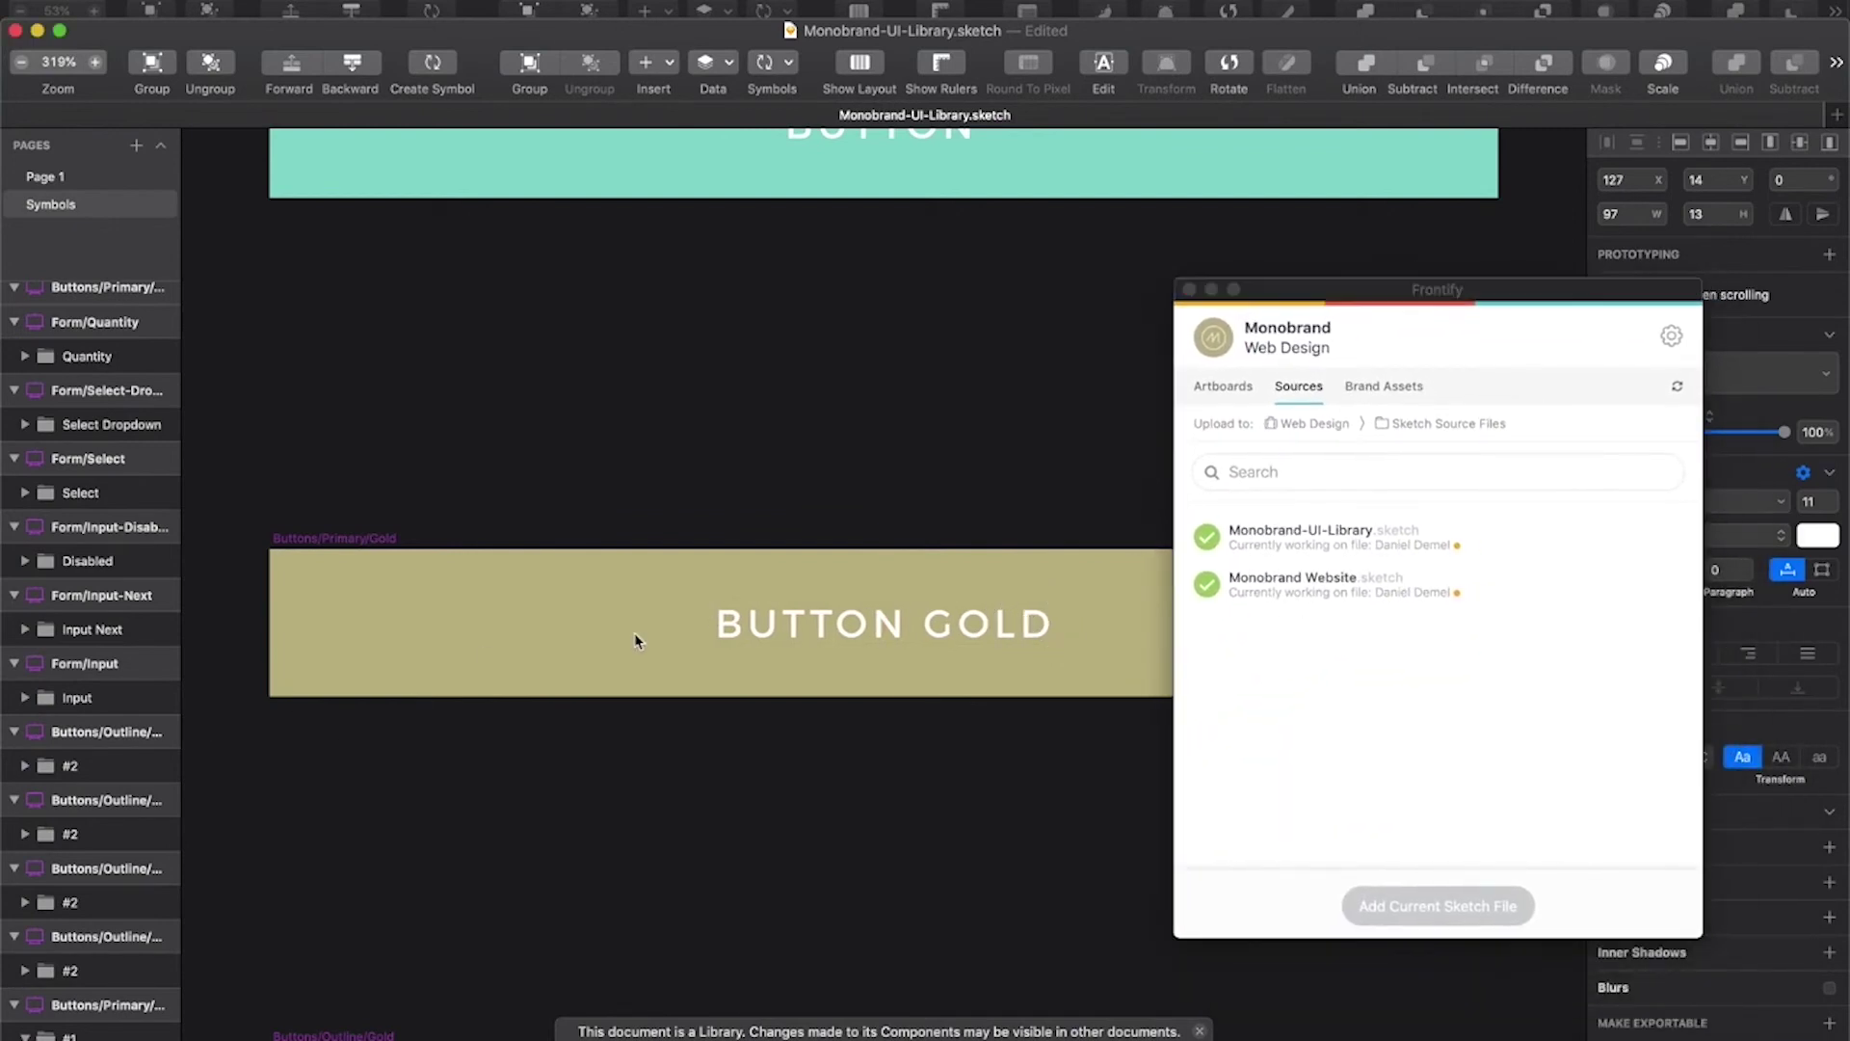
Step: Deselect the label, save the library document, and push the changes of Monobrand-UI-Library.sketch and Monobrand Website.sketch in Frontify
key(Escape)
key(super+s)
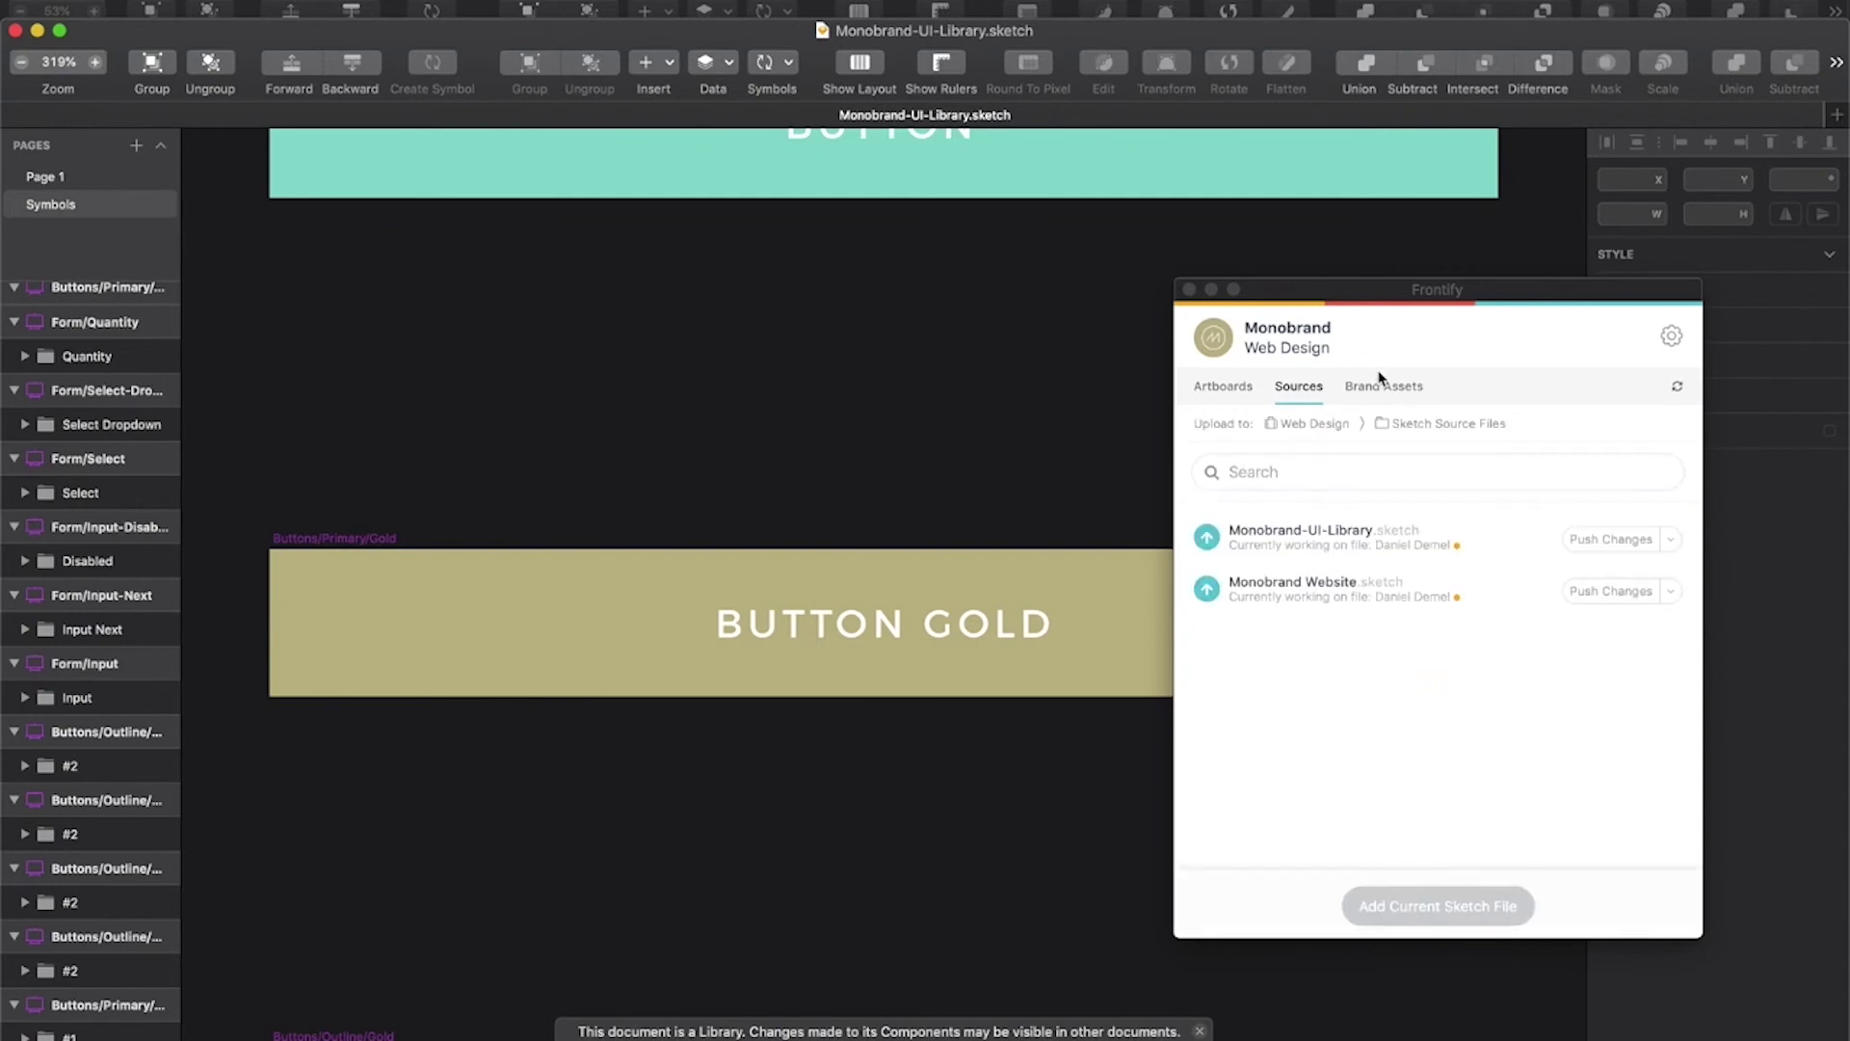
click(1625, 537)
click(1627, 596)
click(1614, 540)
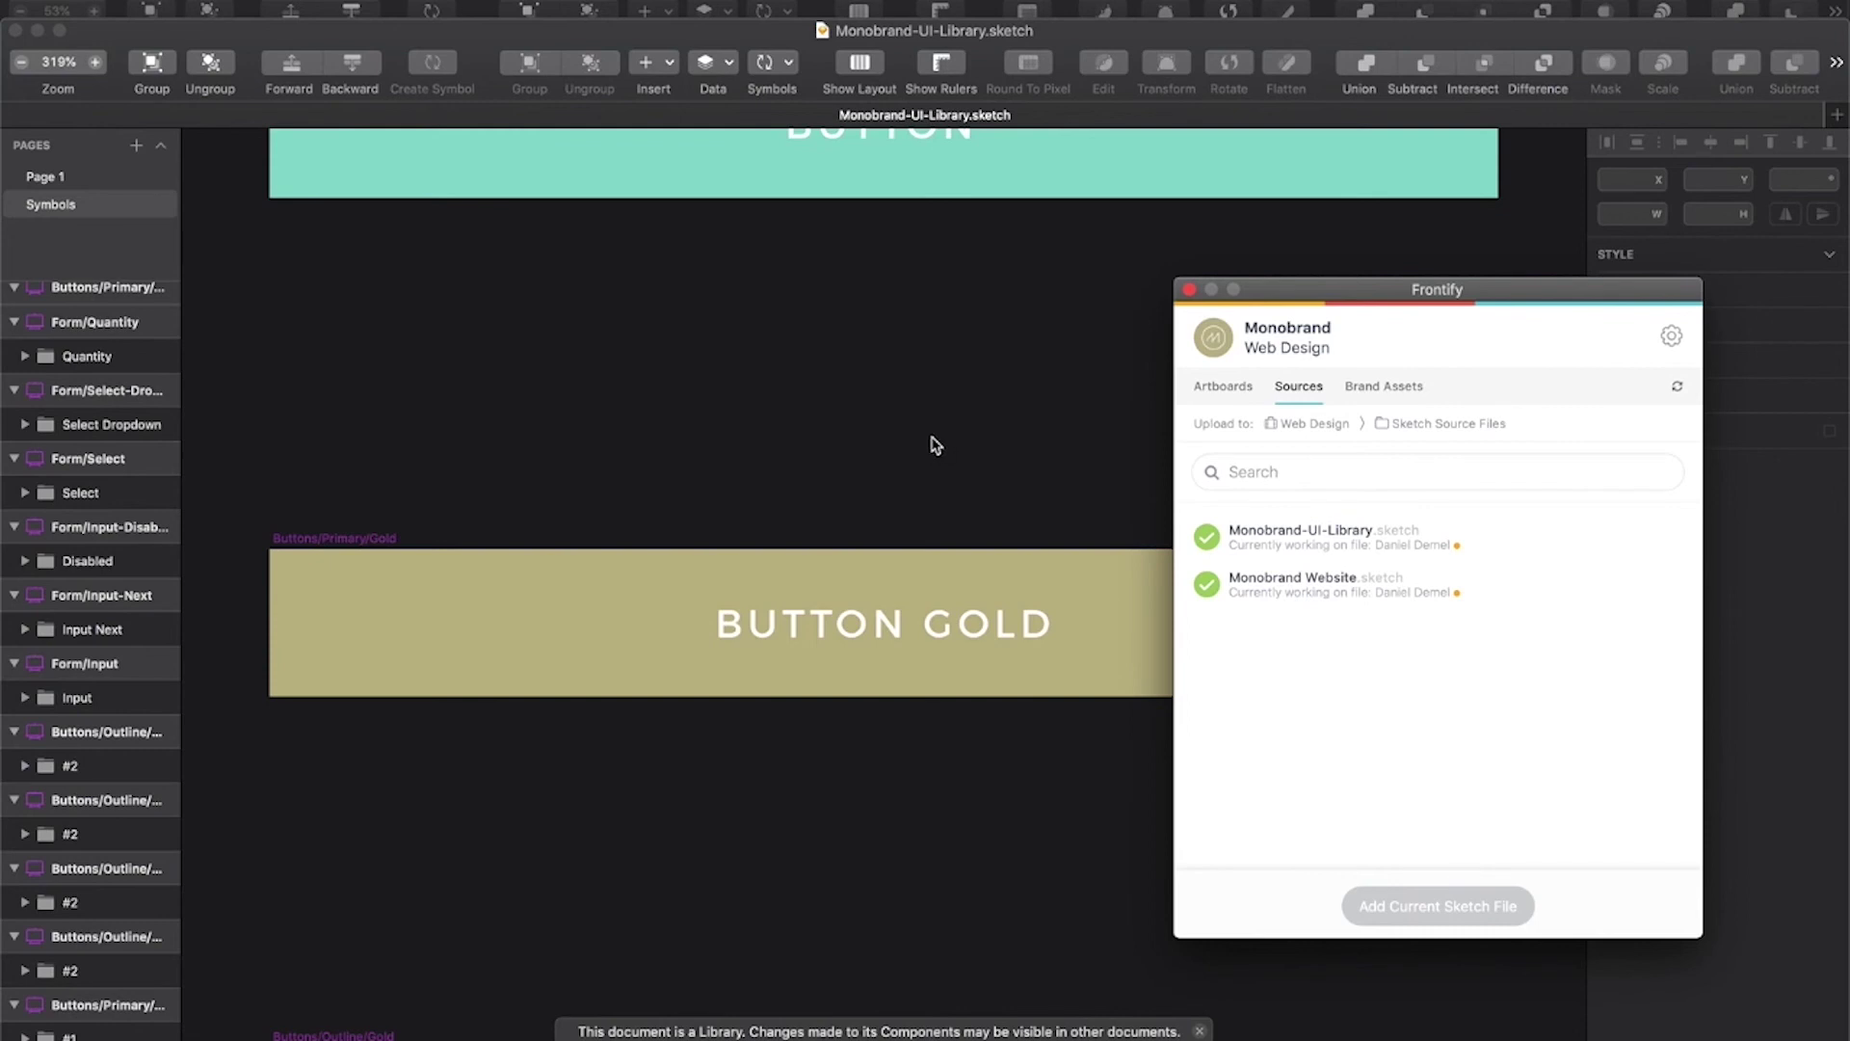
Step: Close the library document and update the outdated Buttons/Primary/Gold component in Monobrand Website, moving the Frontify window aside
click(14, 31)
click(998, 706)
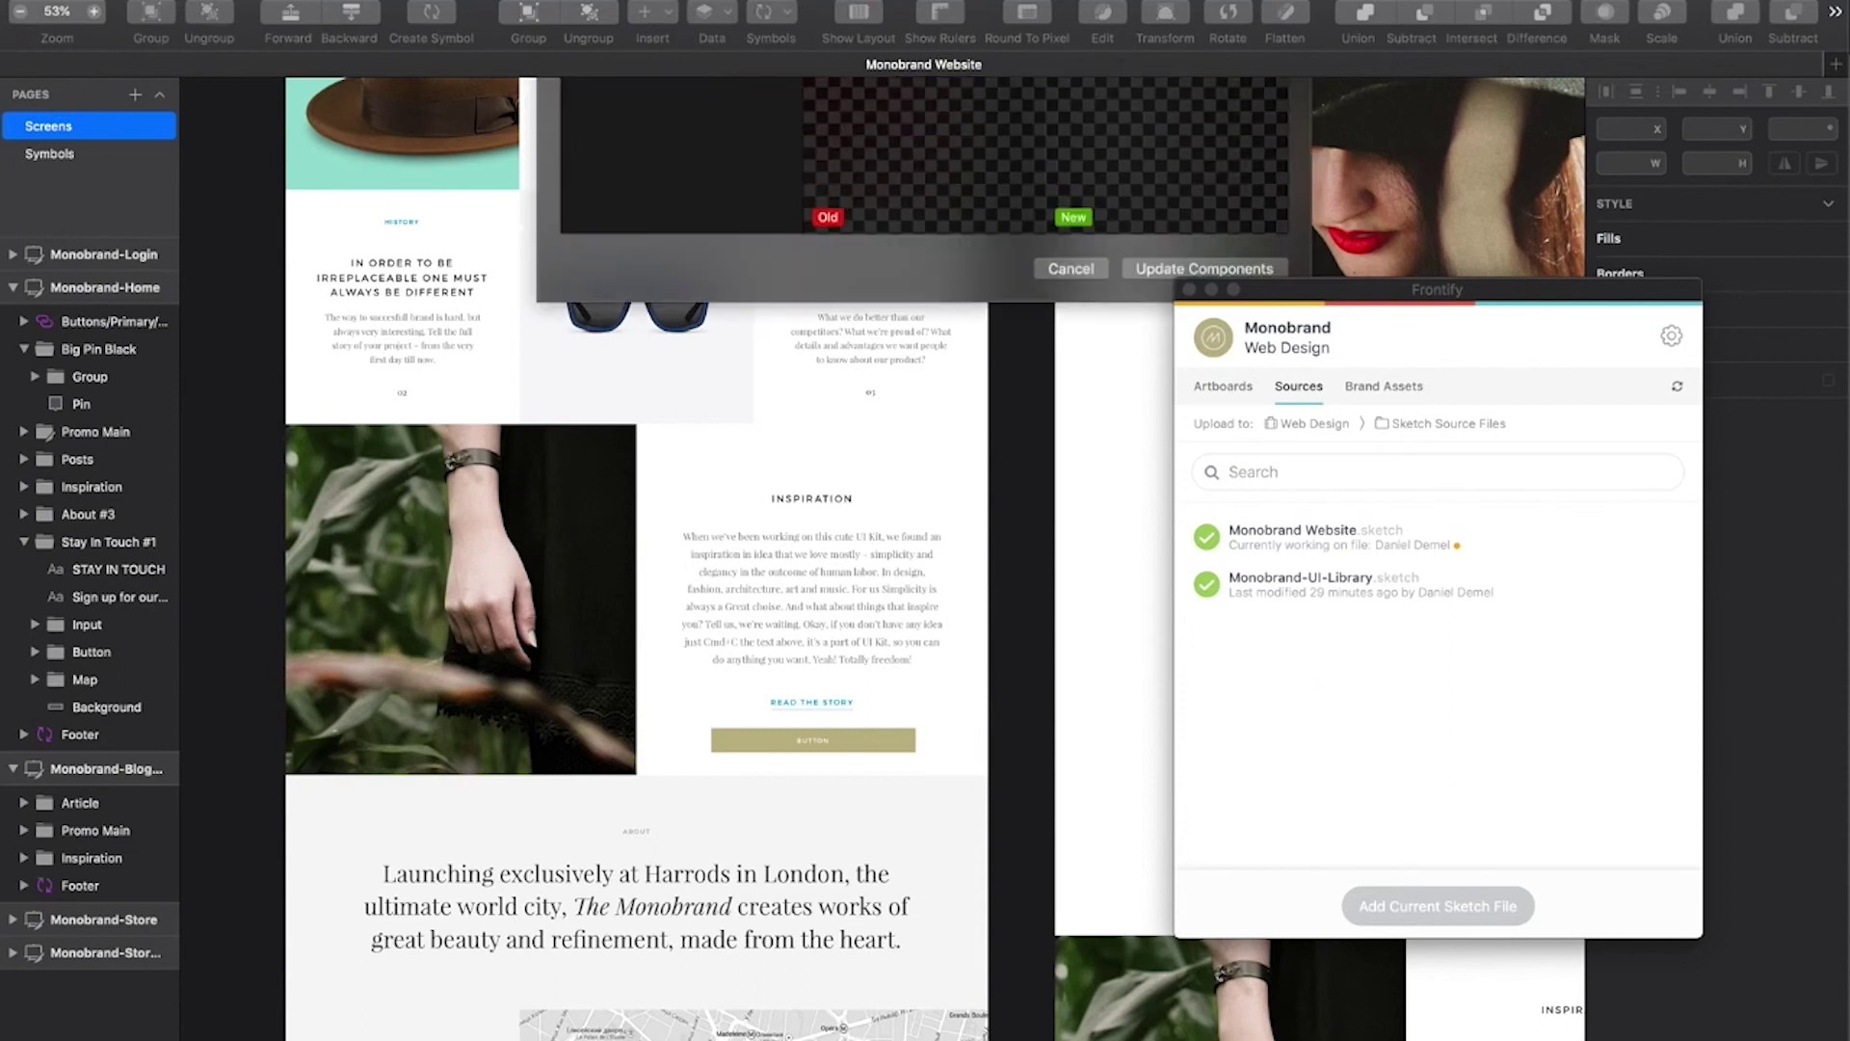
drag(1452, 294, 1542, 324)
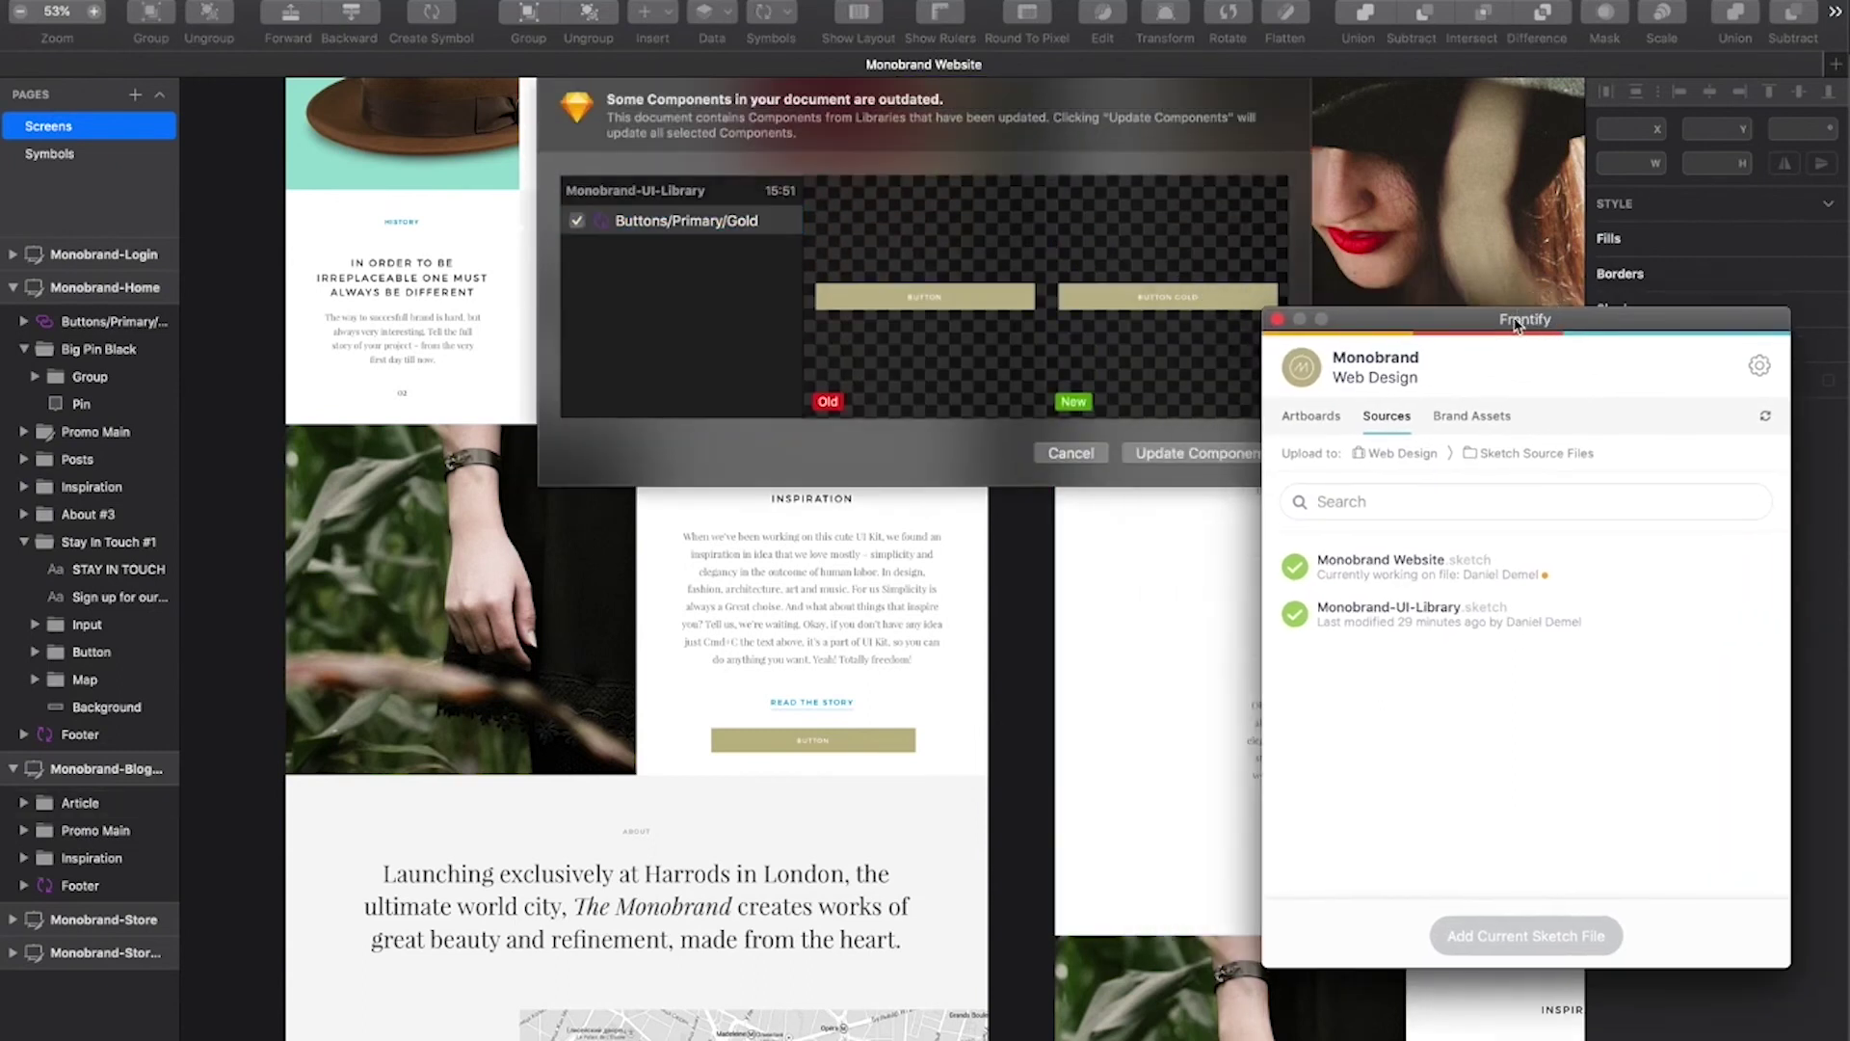
click(1195, 456)
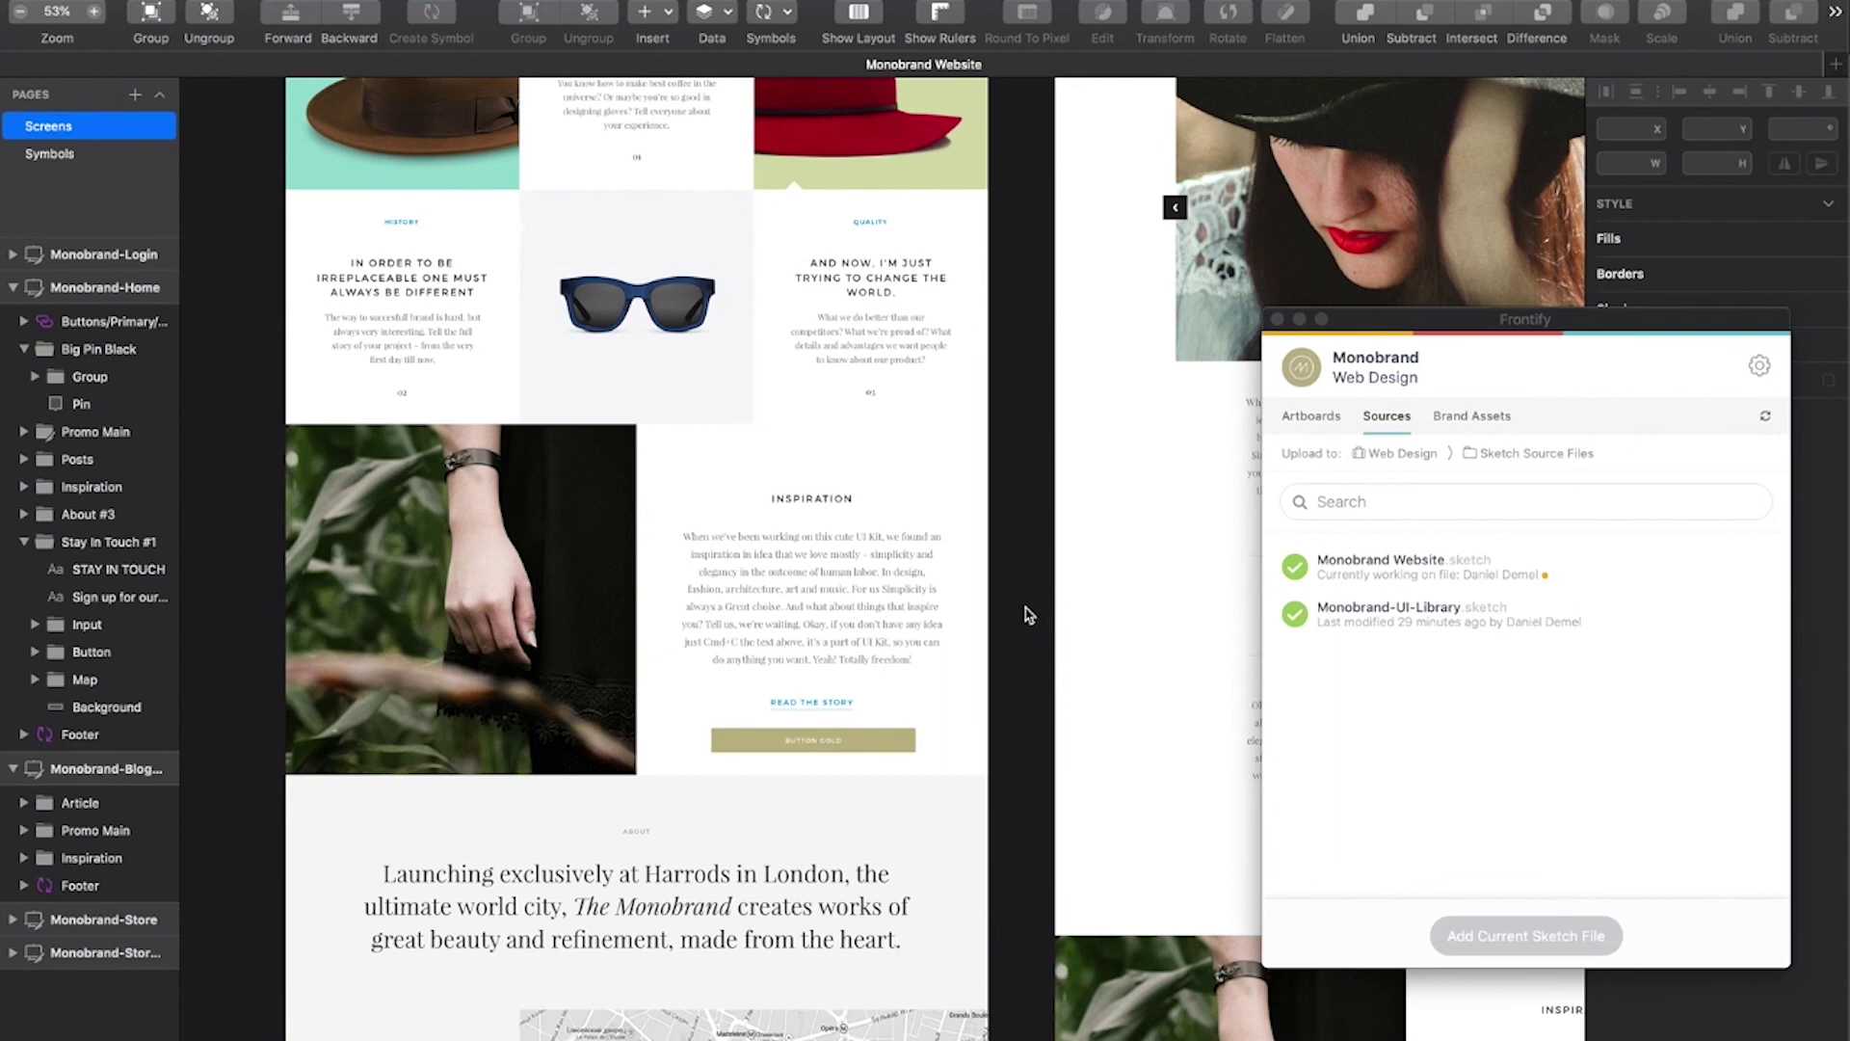
Step: Bring up the list of running applications to switch away from Sketch
key(super+Tab)
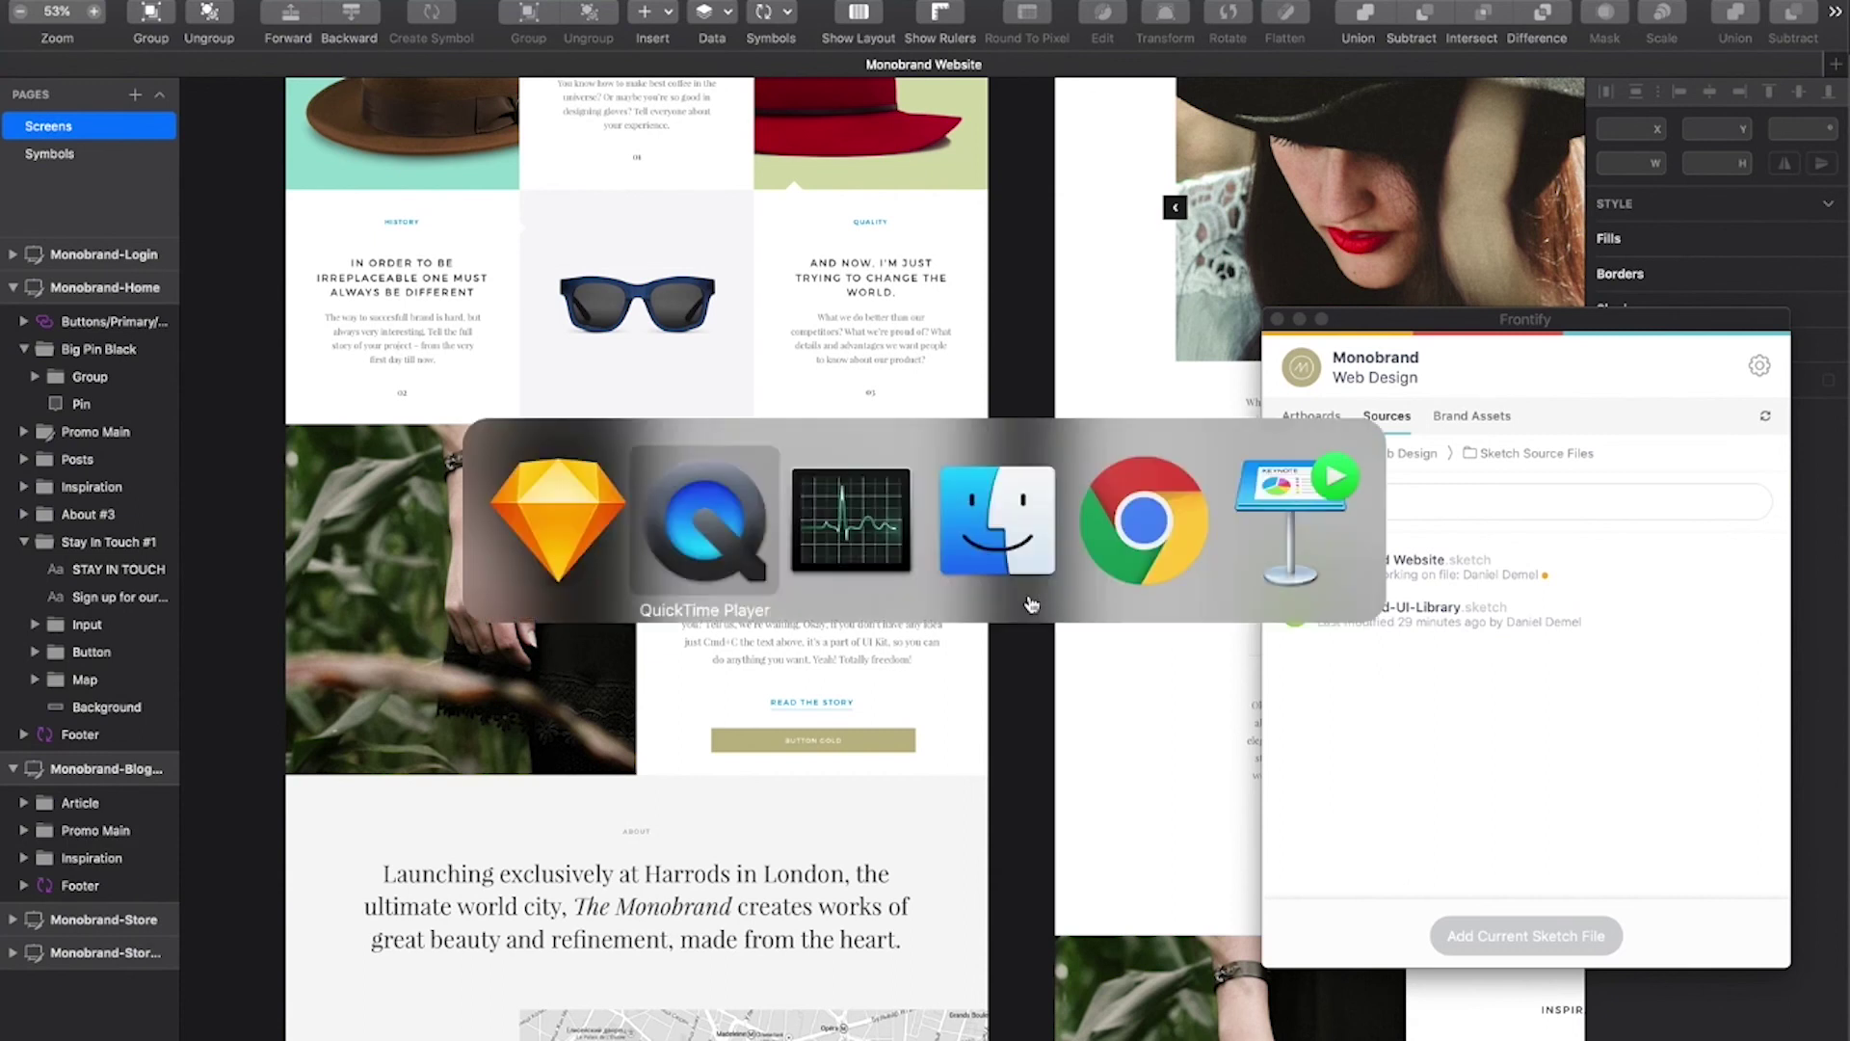